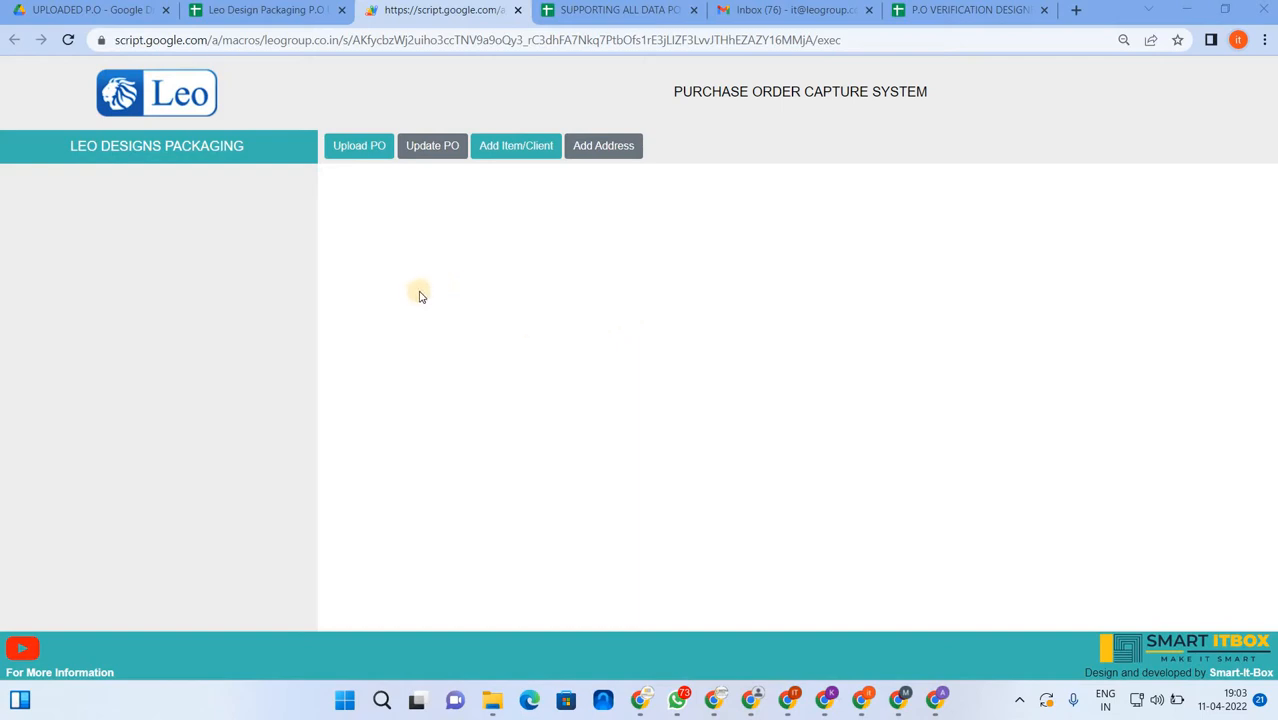
- Open the Upload PO form and set the PO Date to 10 April 2022
left_click(350, 147)
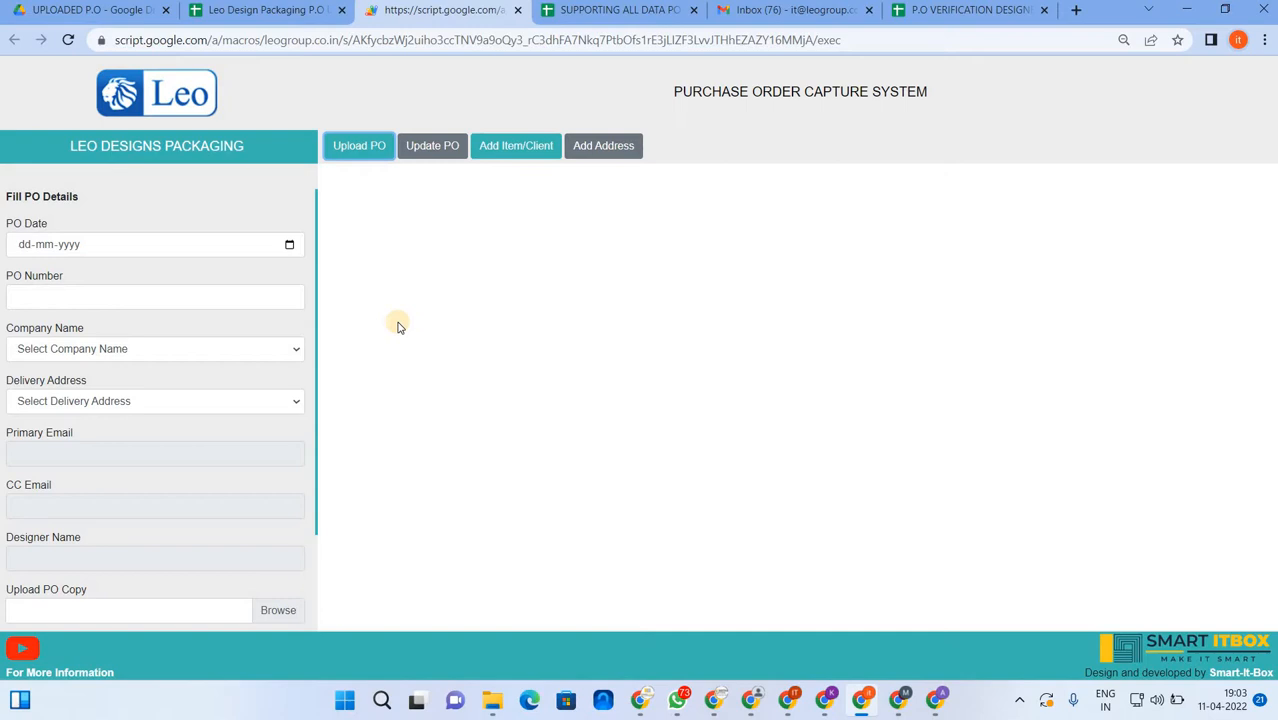
left_click(359, 156)
left_click(289, 245)
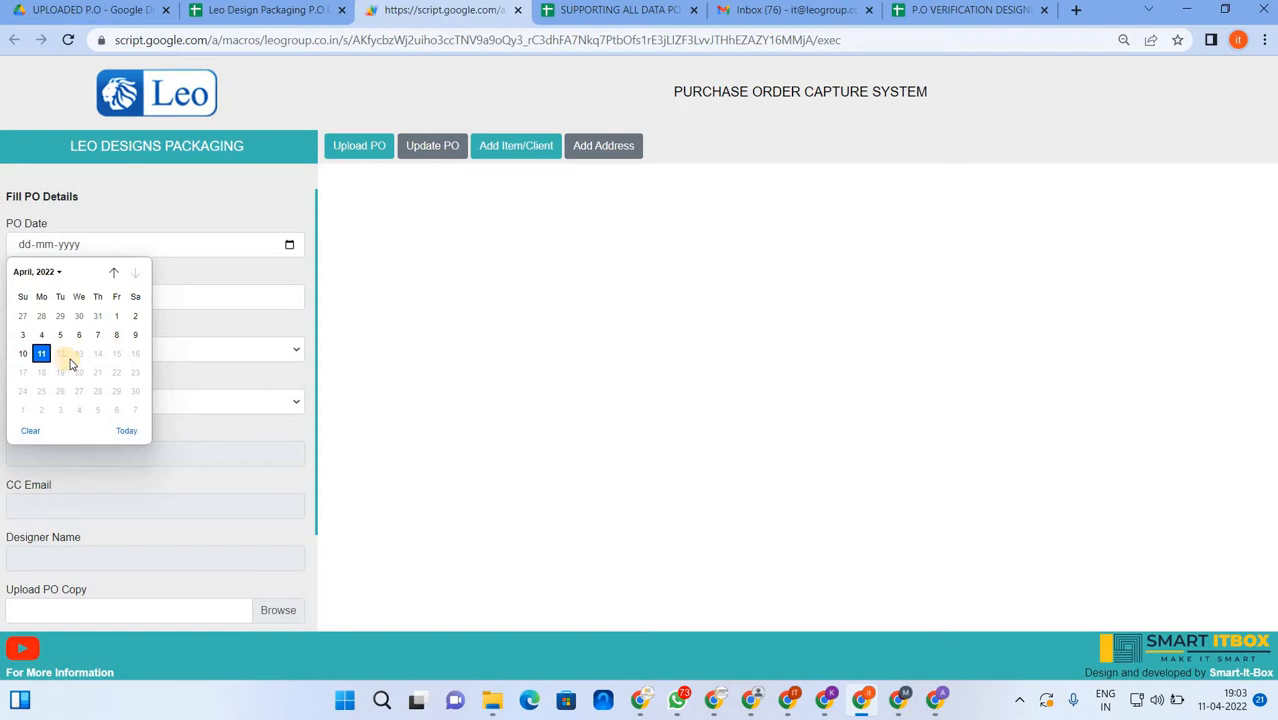
left_click(26, 357)
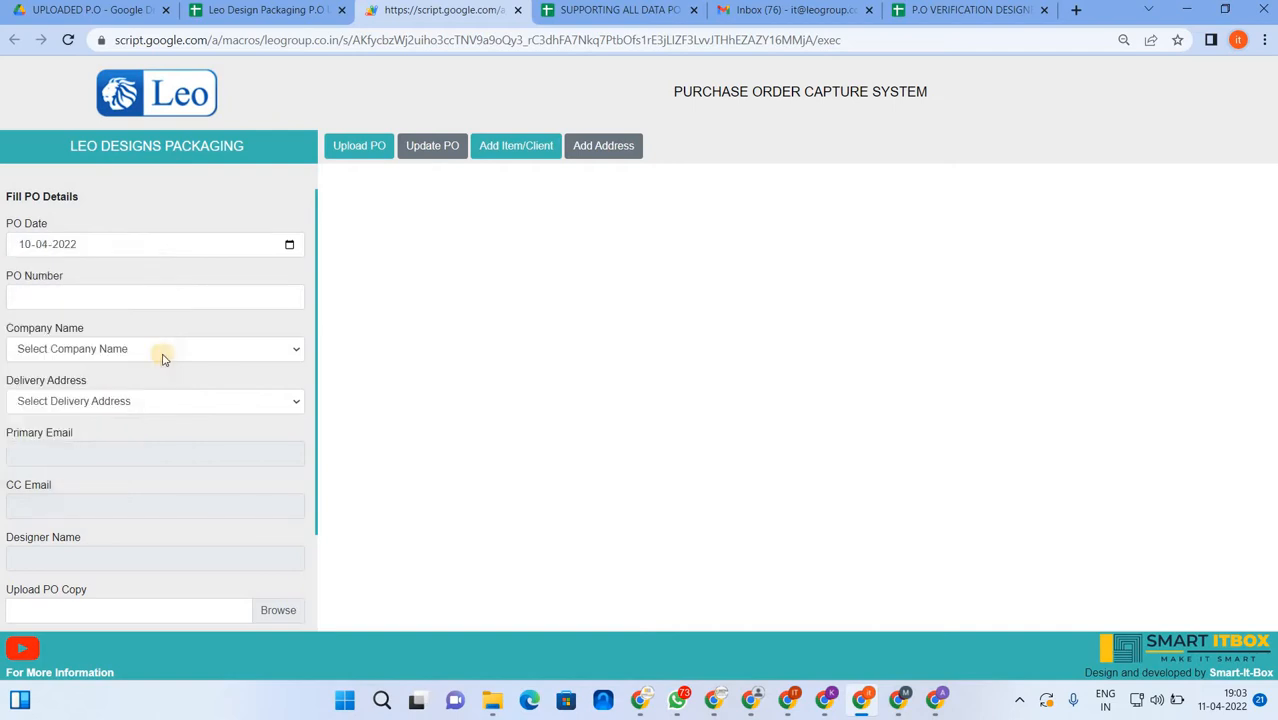
- Enter the PO number in capitals as 'PO 2344'
left_click(154, 292)
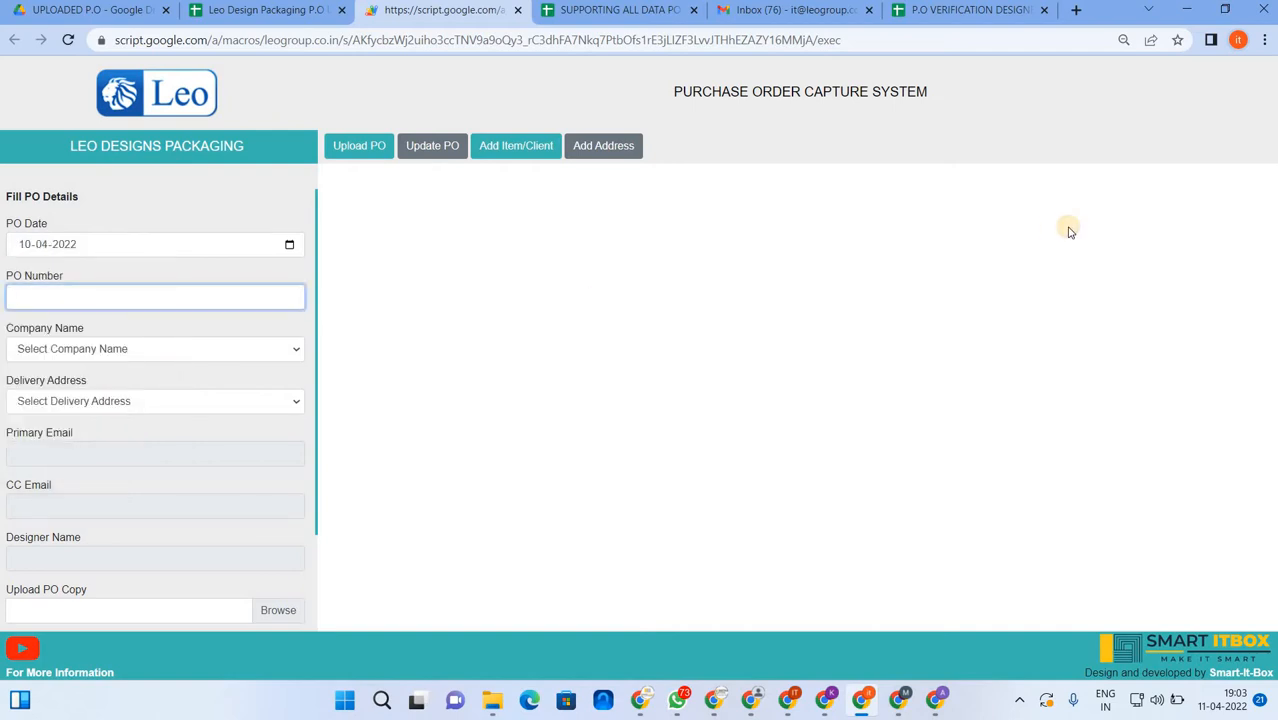
type("po")
key("BackSpace")
key("Caps_Lock")
type("PO ")
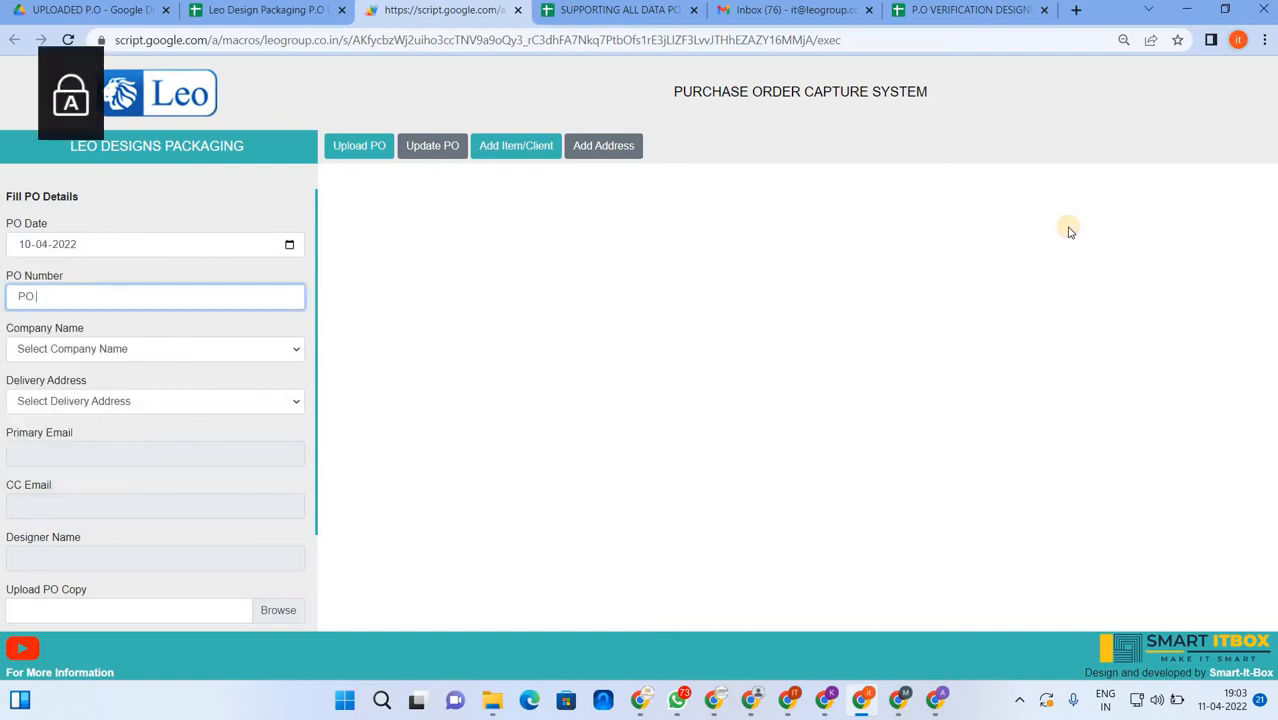
type("2344")
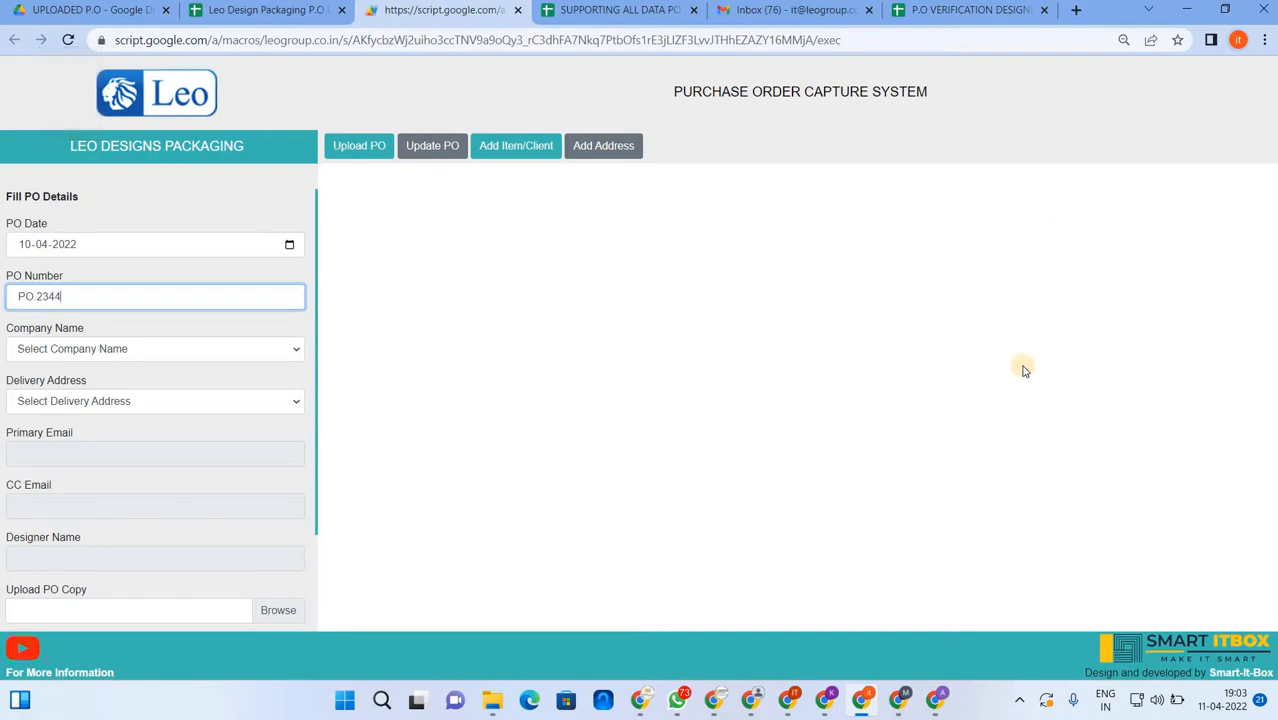
- Choose SMART ITBOX as the company and NOIDA SECTOR 62 as the delivery address
left_click(258, 355)
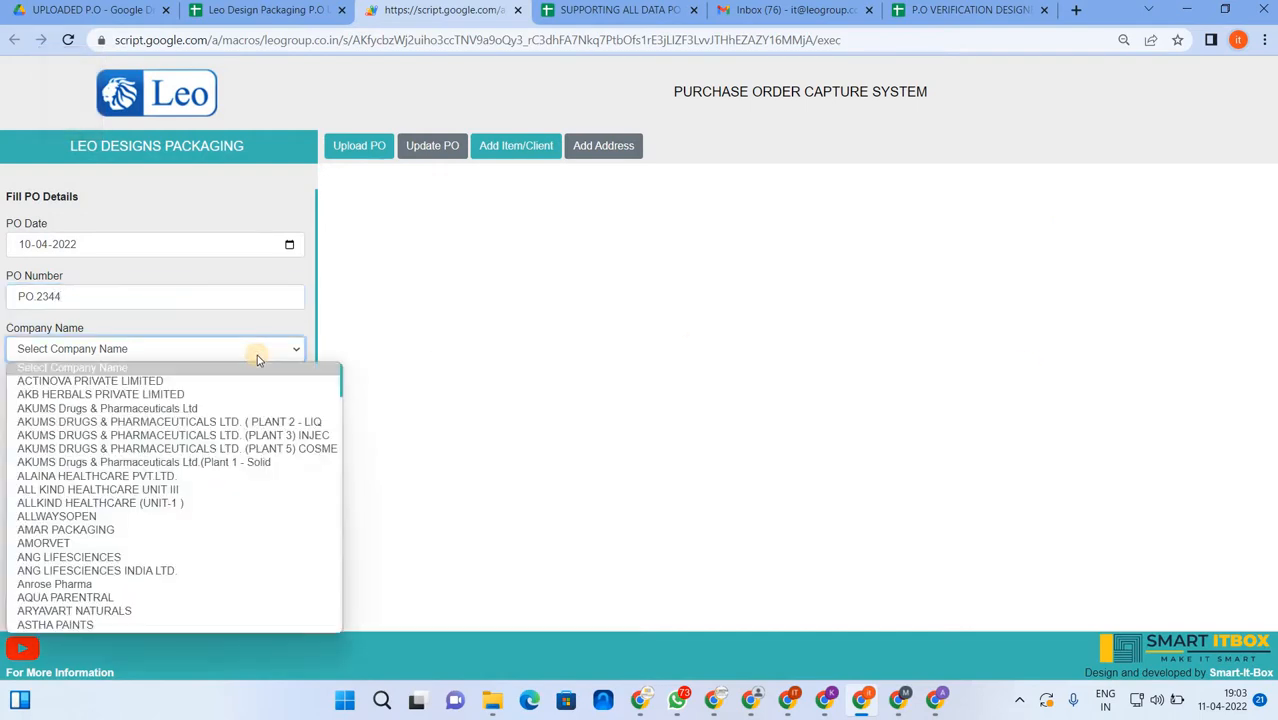
key("End")
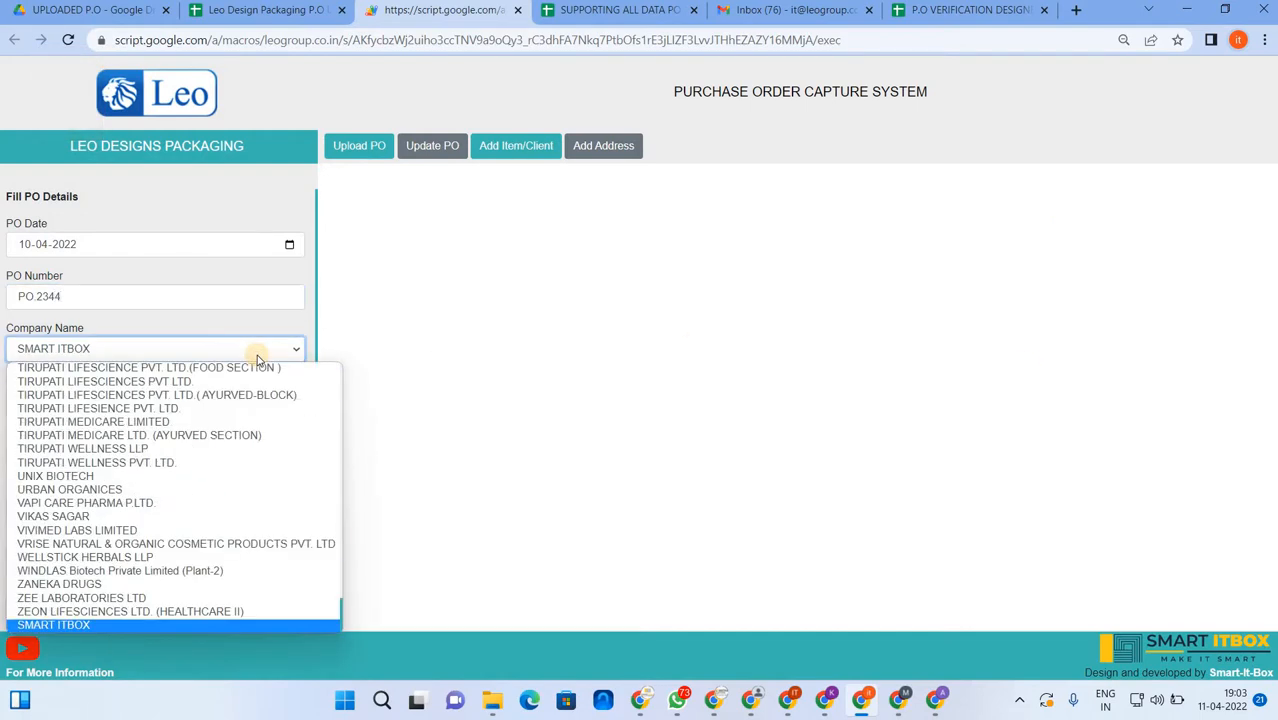
left_click(55, 627)
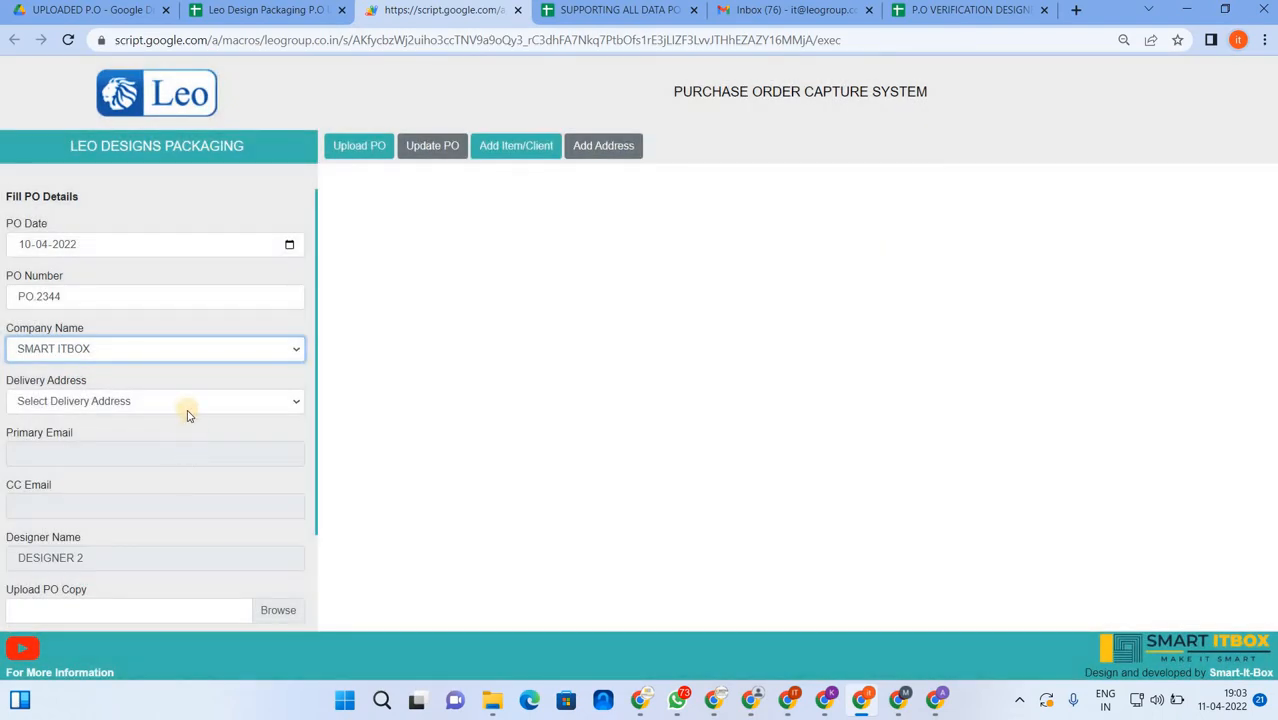
left_click(186, 402)
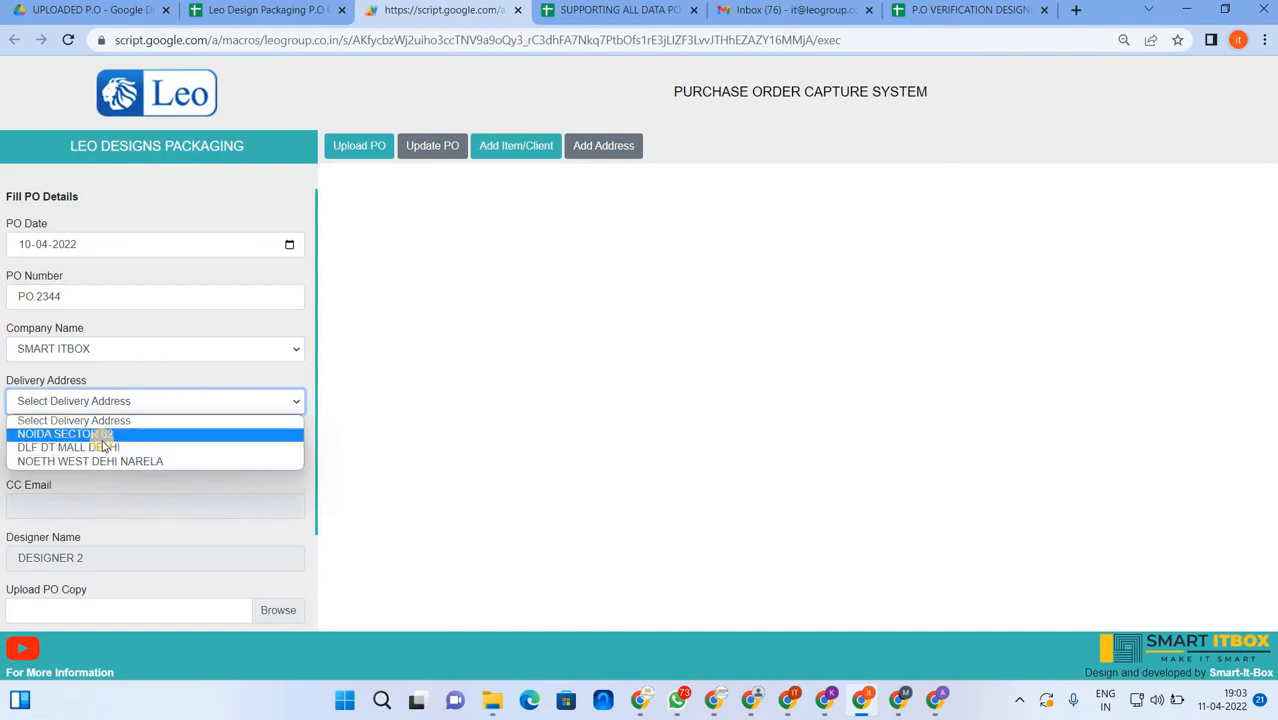
left_click(103, 448)
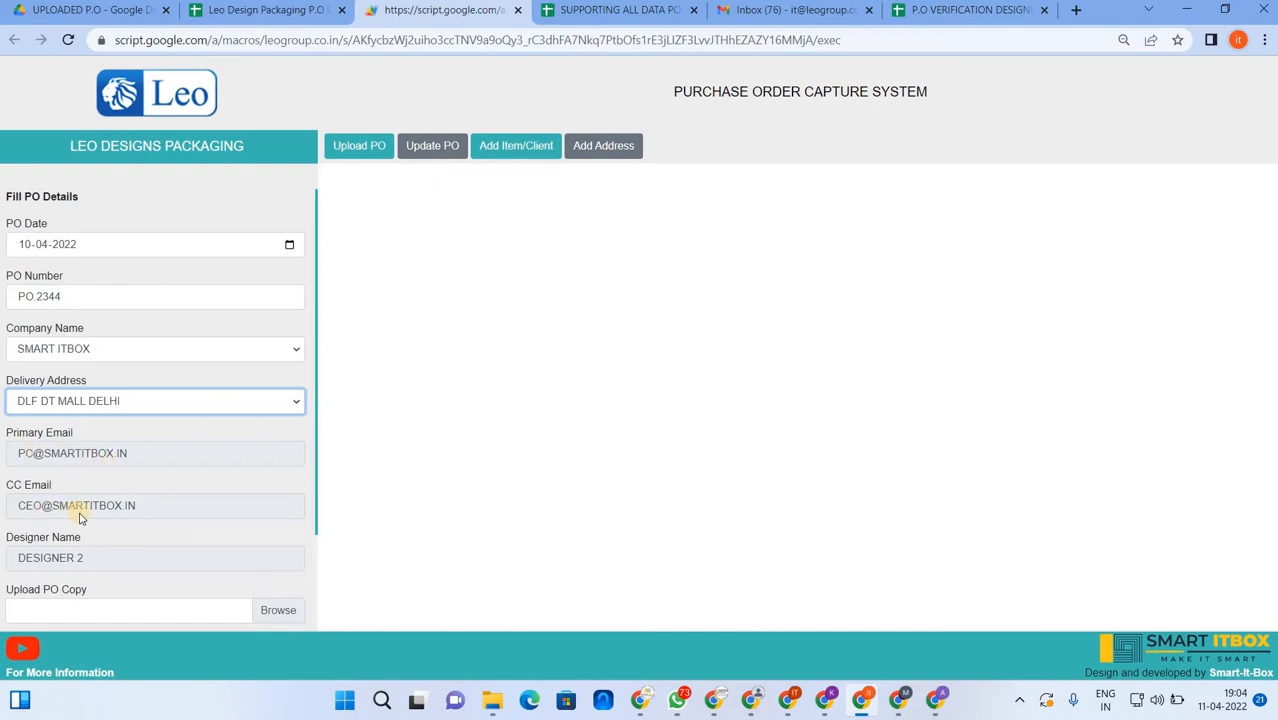
left_click(146, 402)
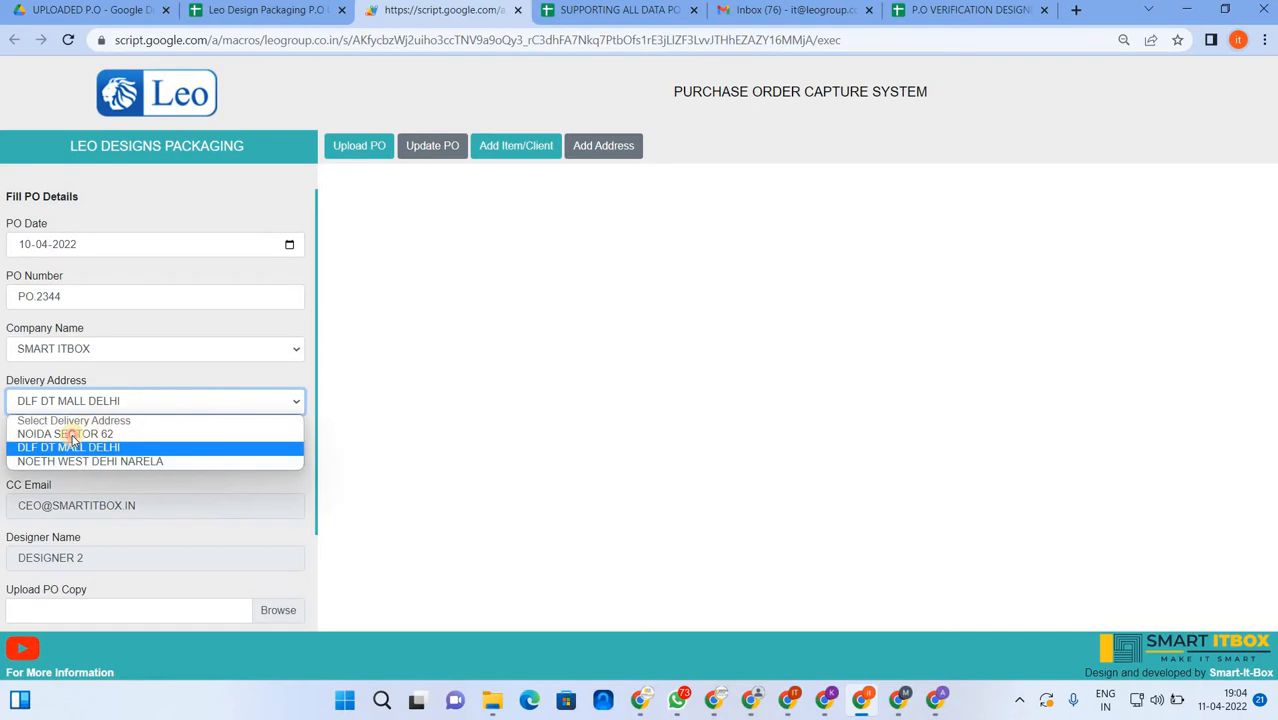
left_click(72, 436)
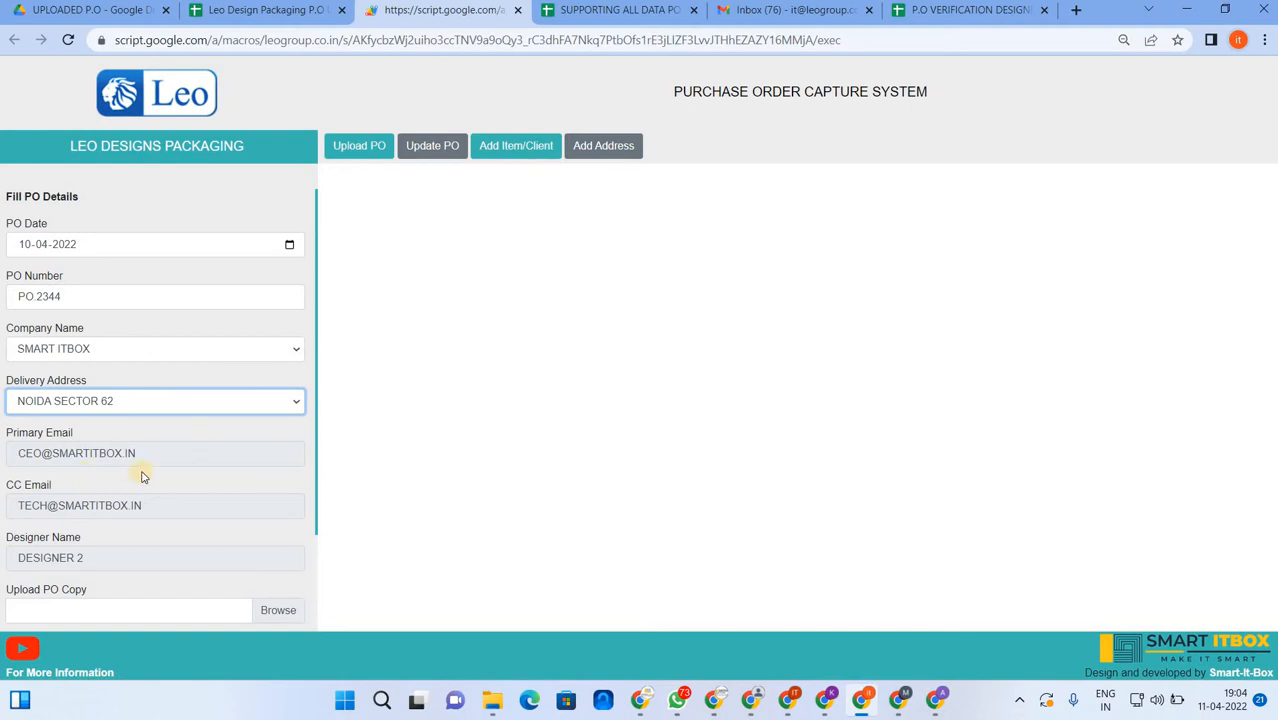
- Attach Screenshot 2022-03-11 125923.png under Upload PO Copy
scroll(140, 468, "down", 1)
scroll(110, 365, "up", 1)
scroll(150, 525, "down", 2)
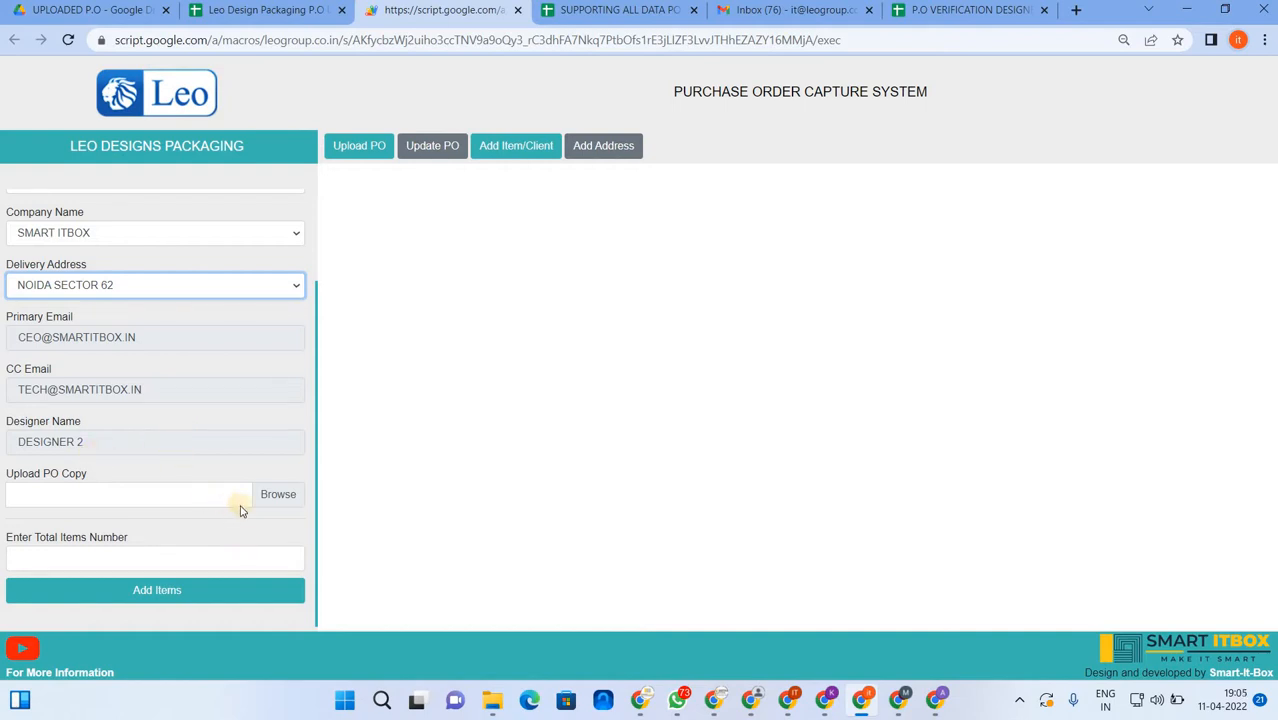
left_click(275, 499)
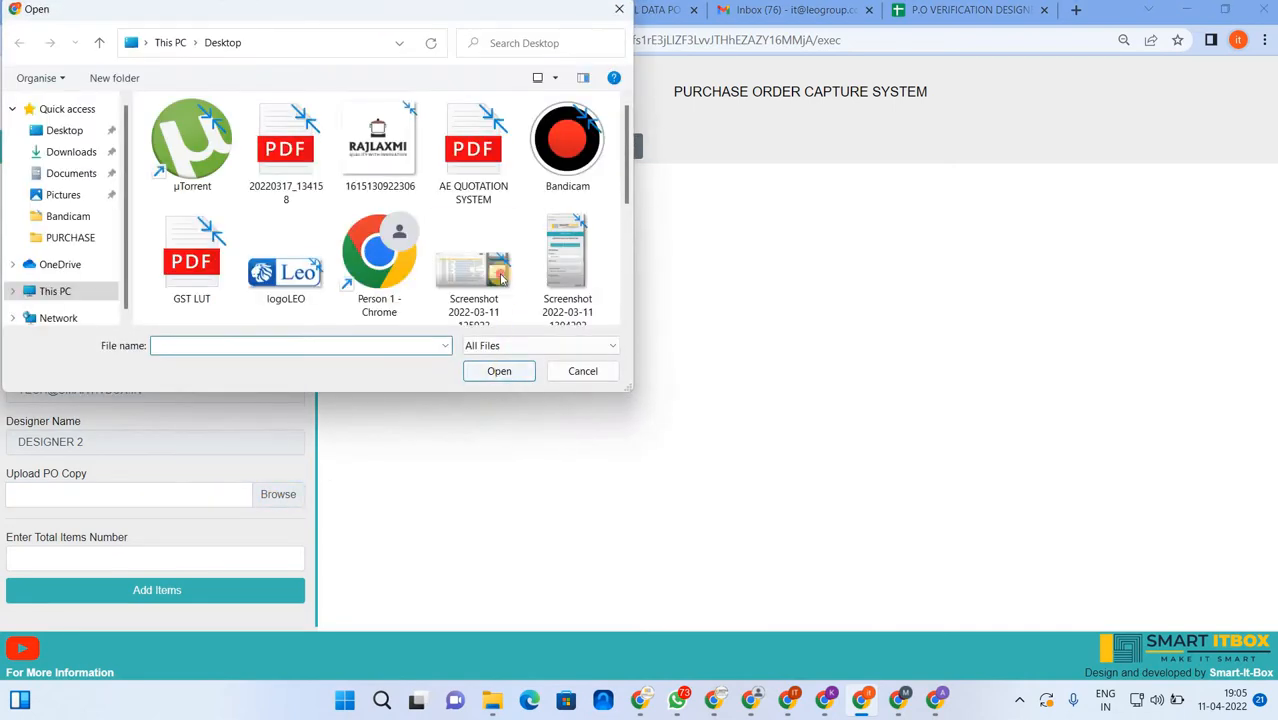
left_click(473, 258)
left_click(497, 374)
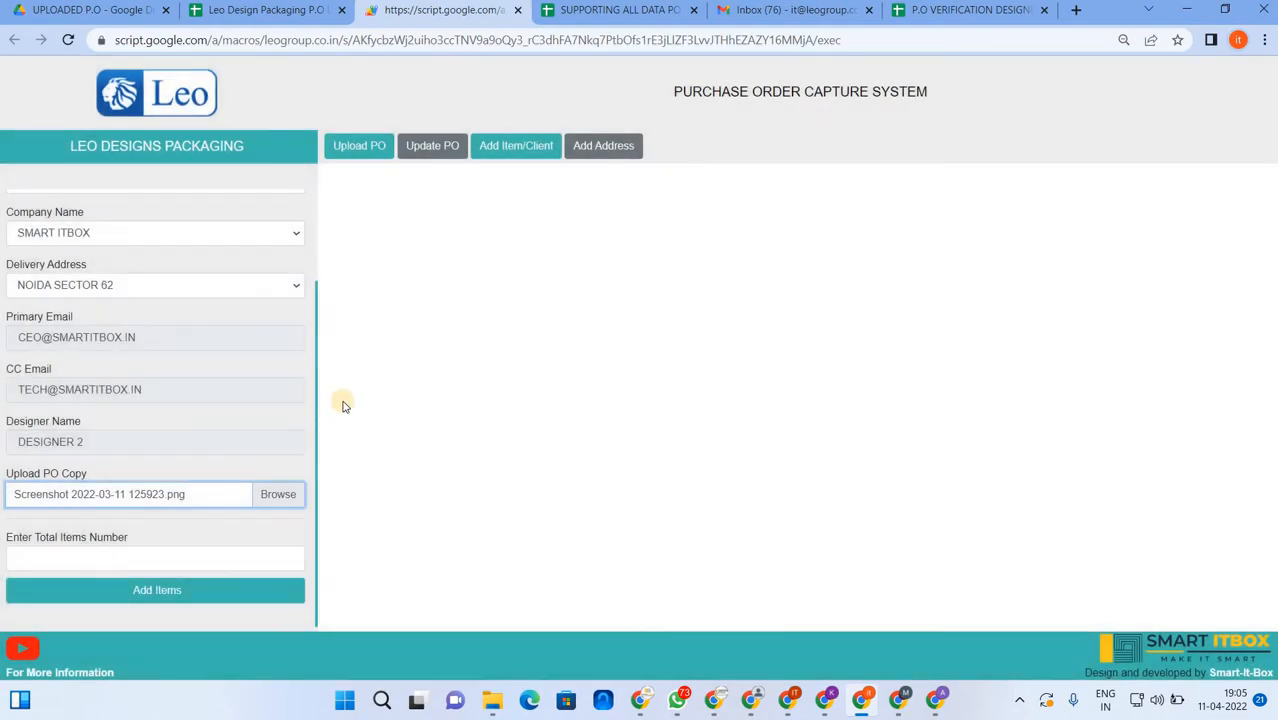
- Check the UPLOADED P.O Drive folder for the uploaded PO screenshot, then return to the form
left_click(112, 18)
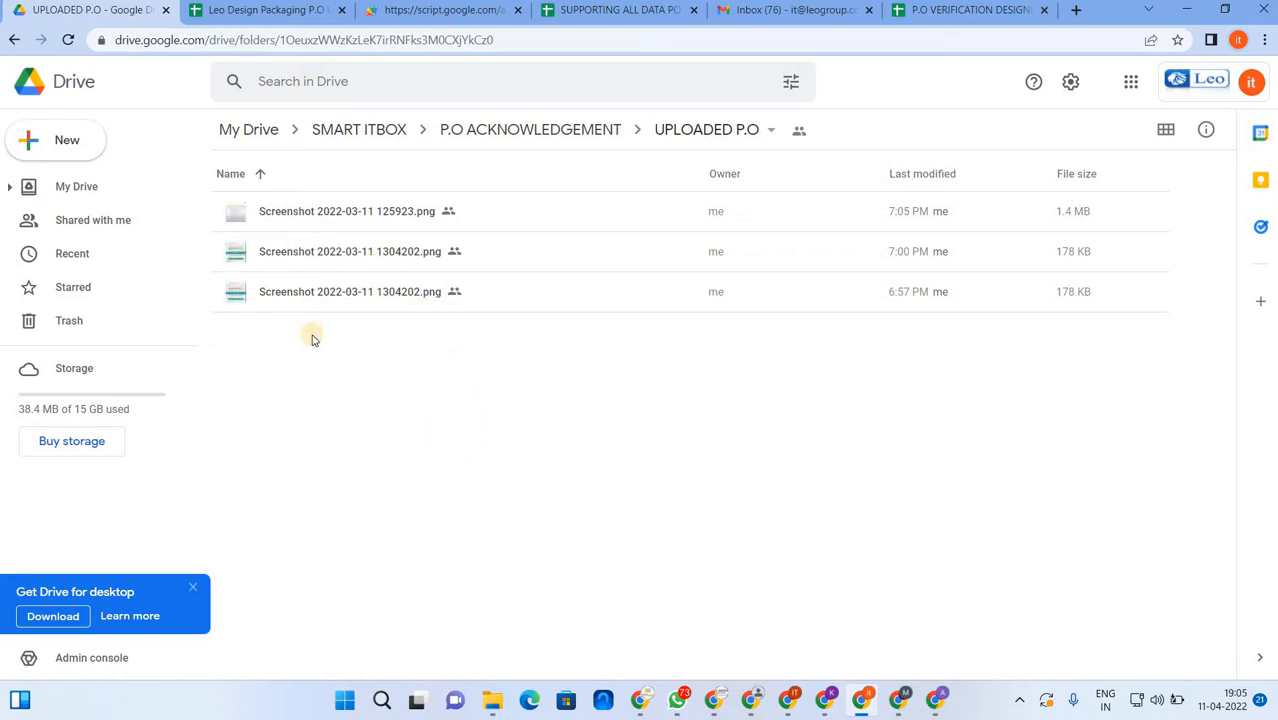
left_click(392, 12)
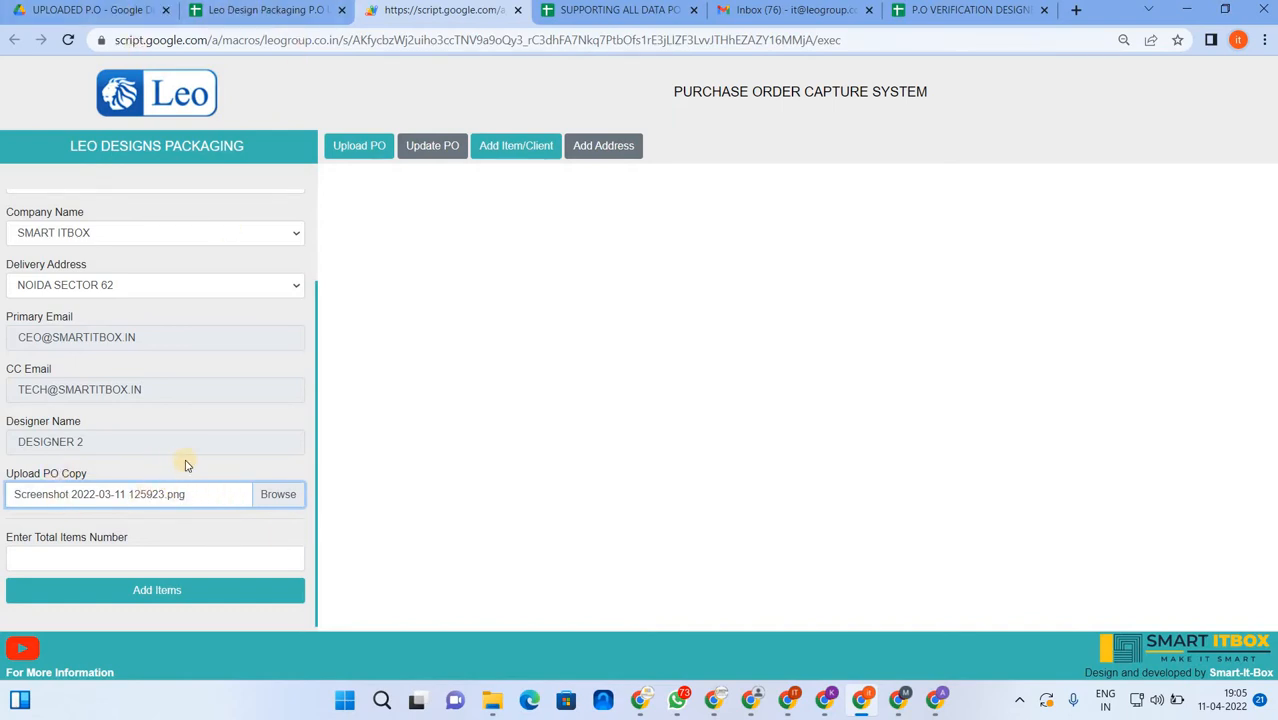
- Set Total Items Number to 3 and add the three item rows
left_click(104, 556)
type("3")
left_click(136, 594)
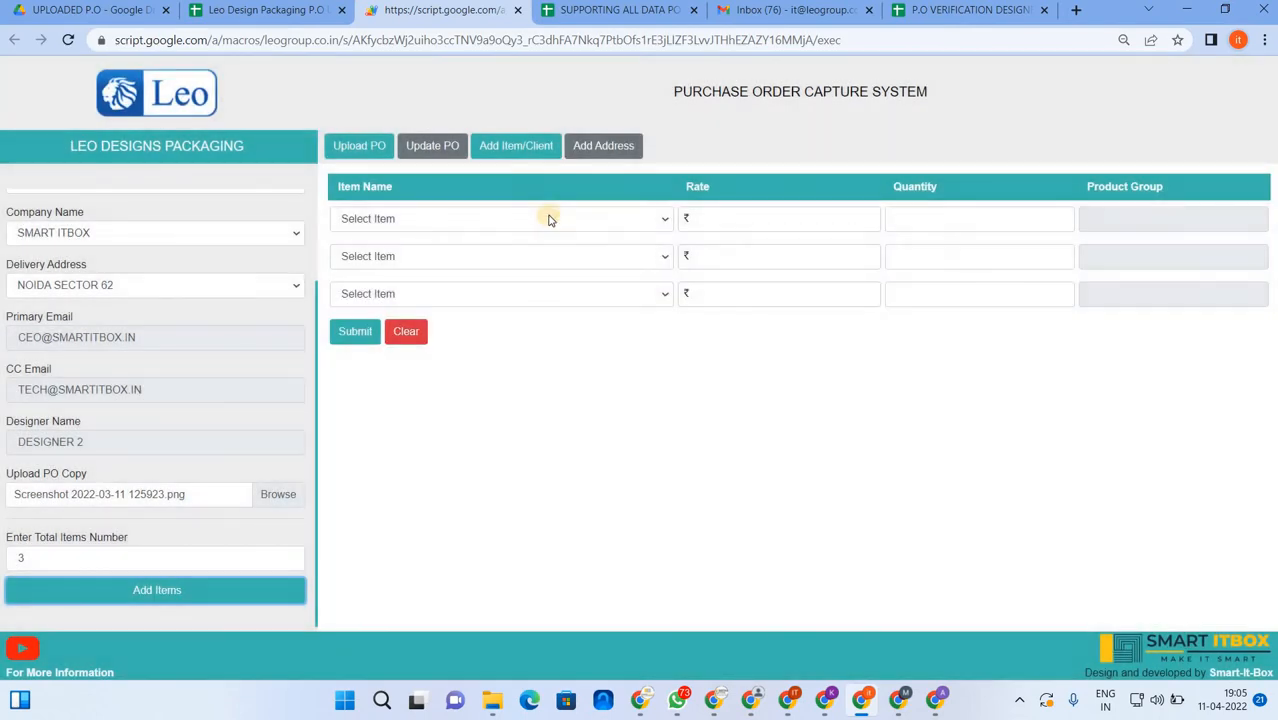
- Review the first row's item choices and the delivery address list without changing anything
left_click(549, 219)
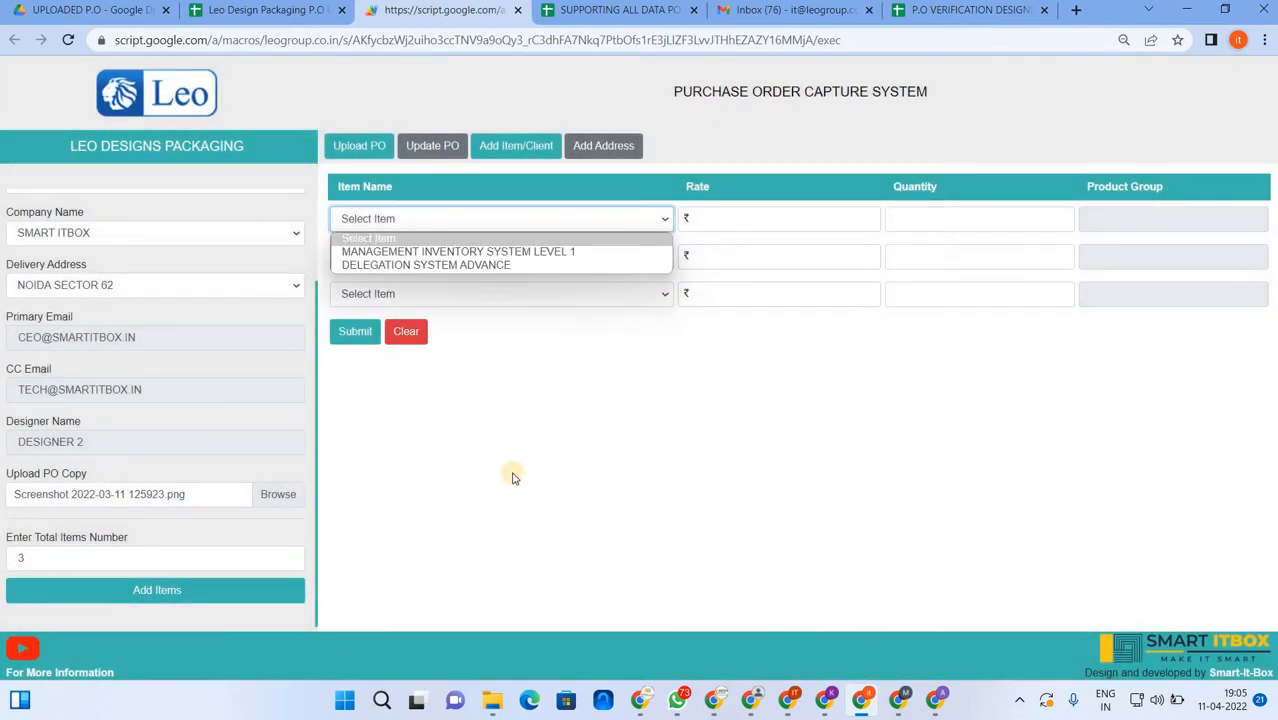
left_click(501, 466)
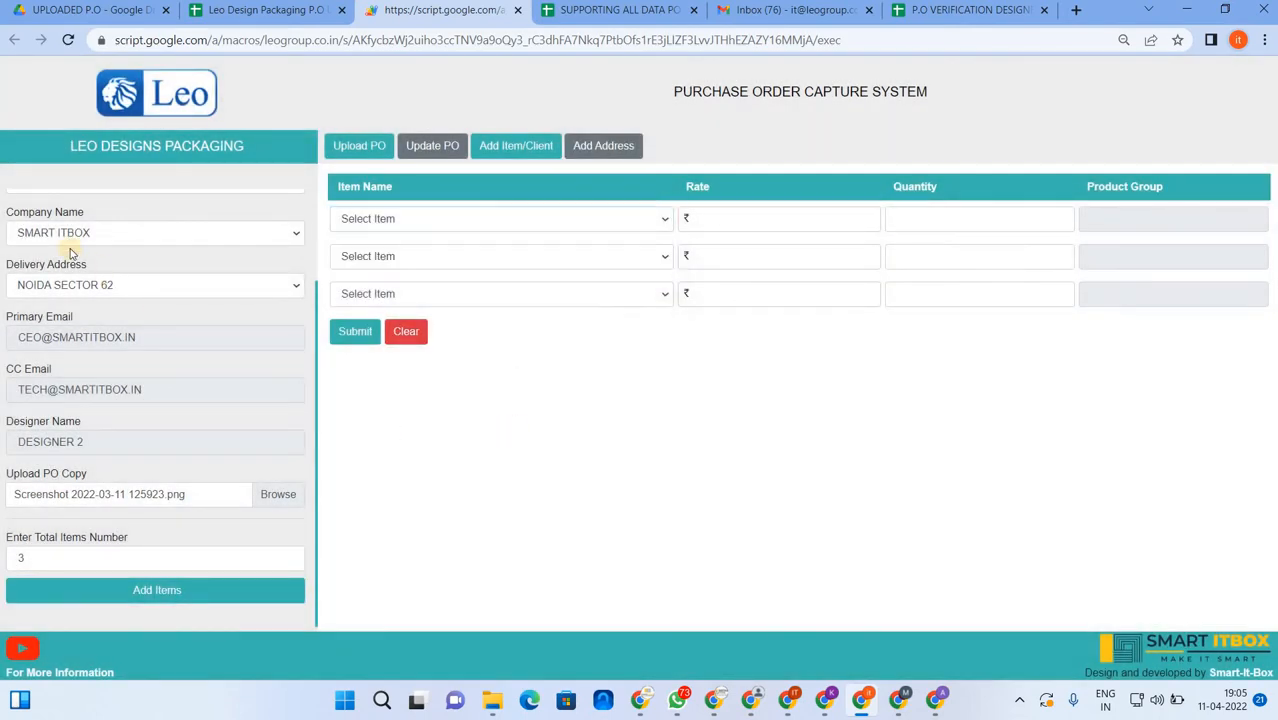
left_click(500, 220)
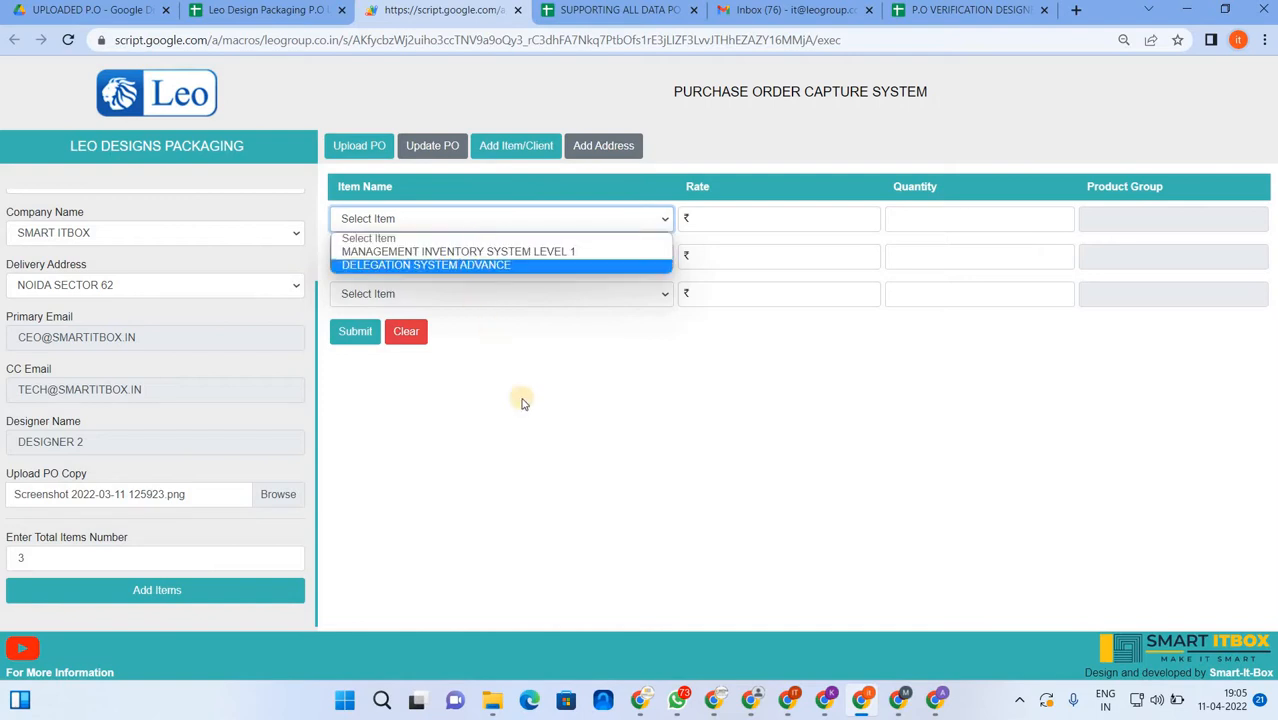
left_click(281, 302)
left_click(271, 292)
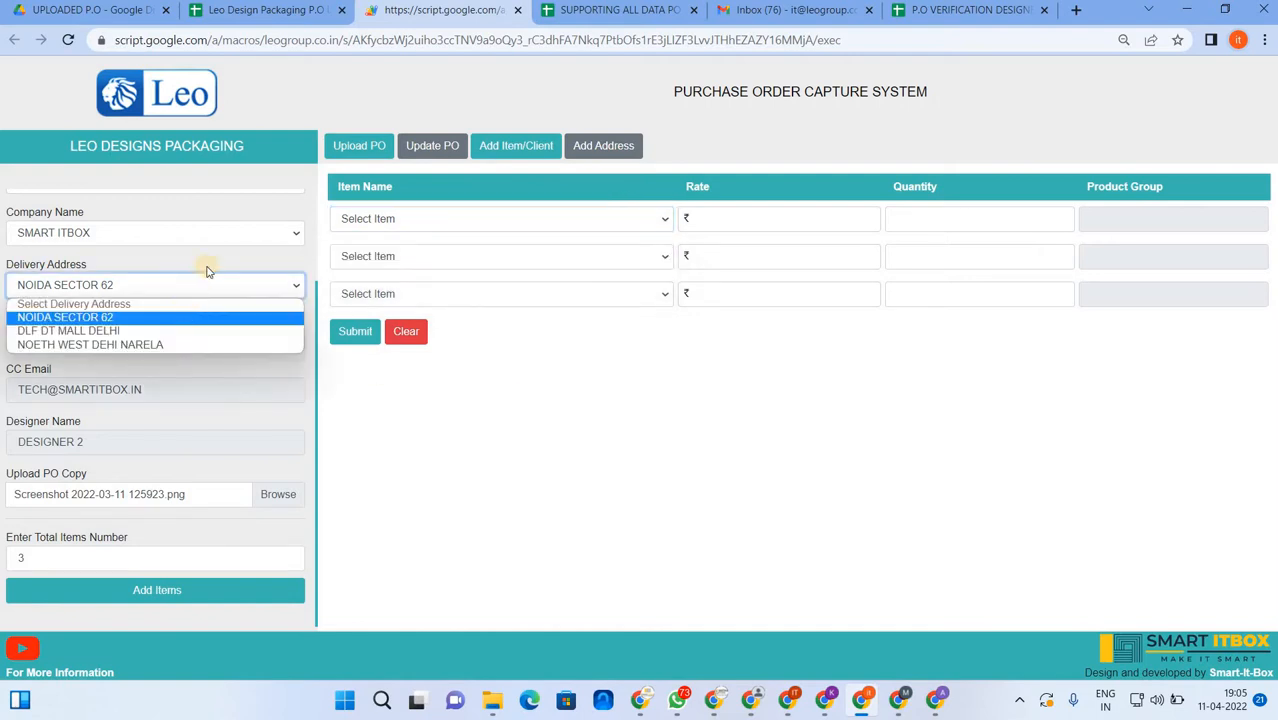
left_click(210, 238)
- Change the company to VIVIMED LABS LIMITED with its VIVIMED LABS LIMITED - Address delivery
left_click(210, 238)
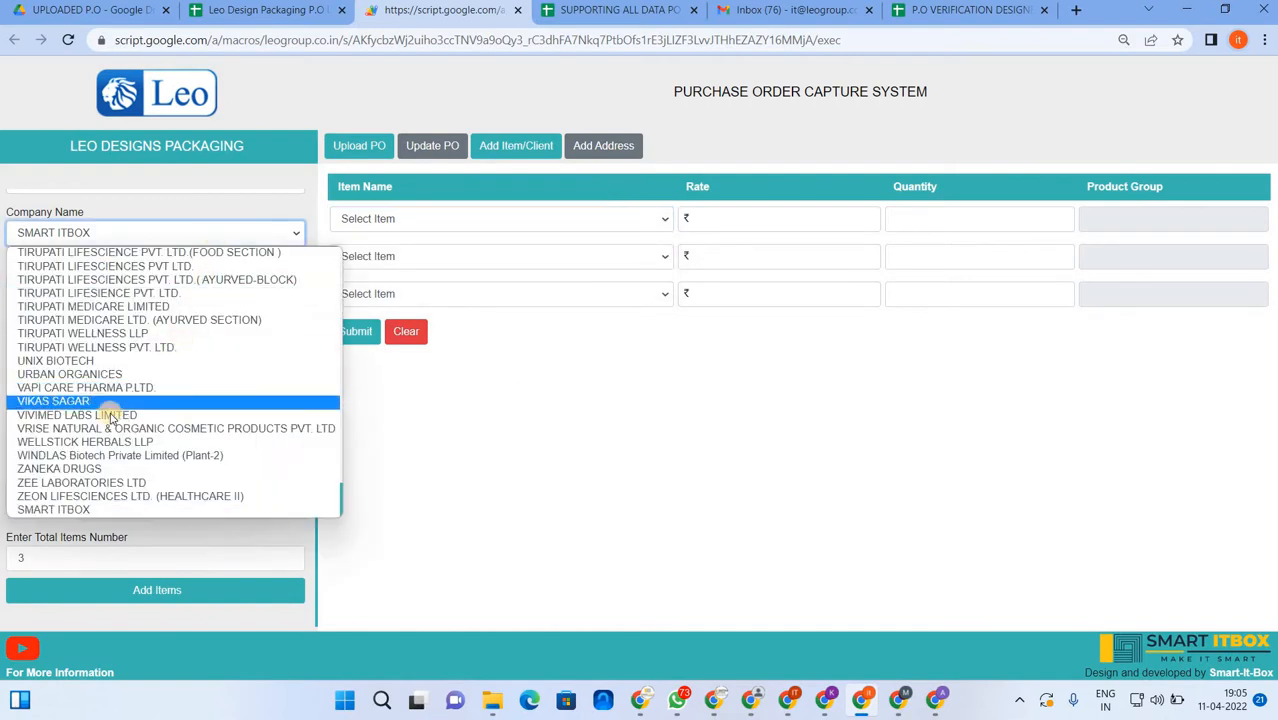
left_click(112, 415)
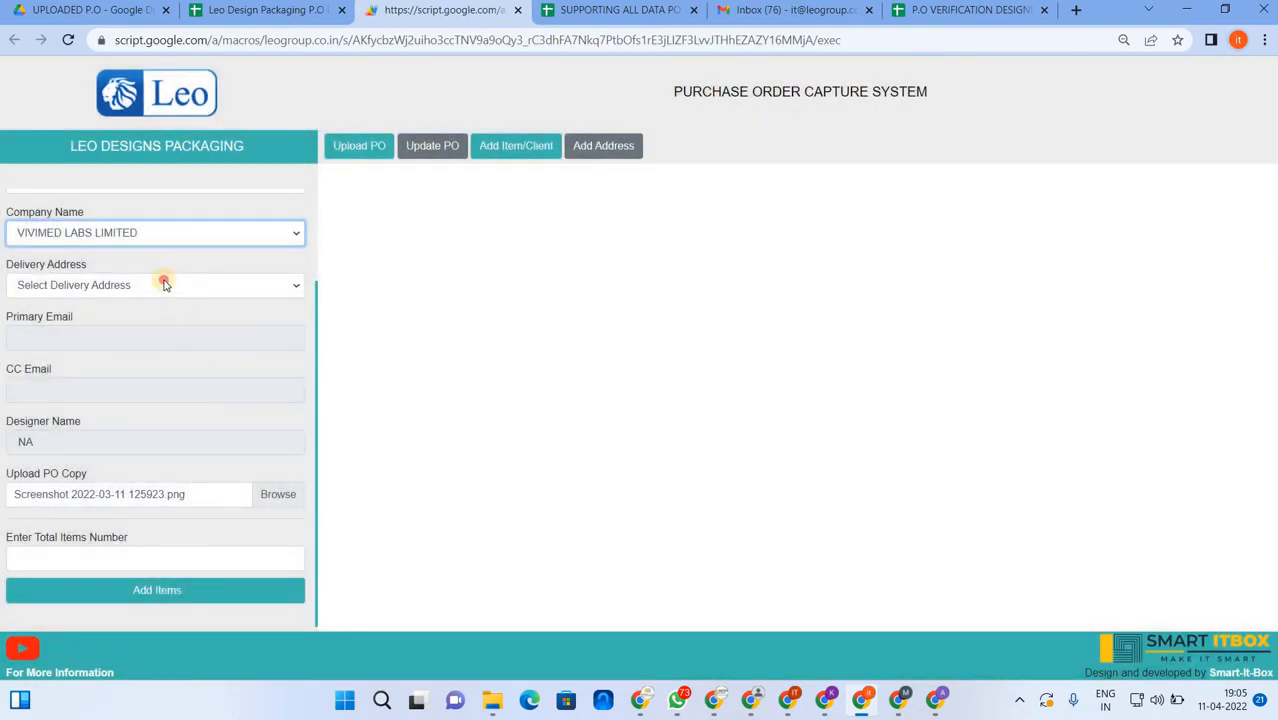
left_click(165, 284)
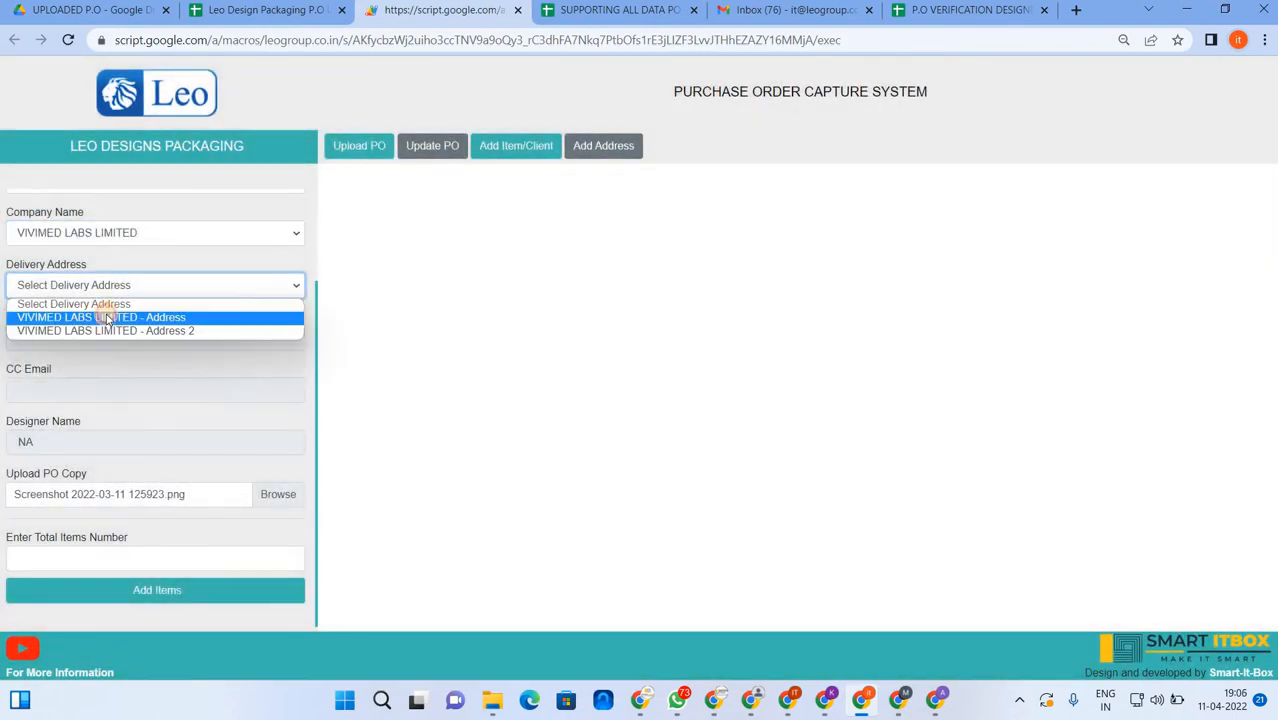
left_click(110, 314)
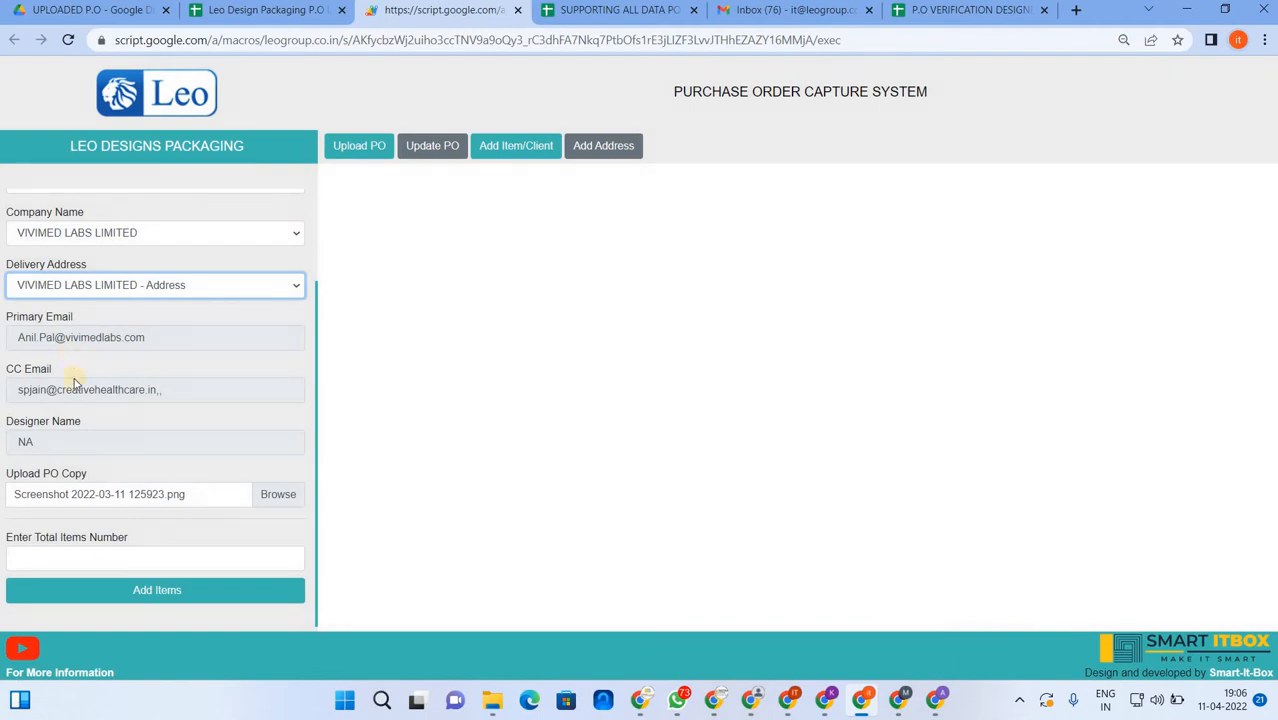
- Add three item rows and browse the first row's item list without picking
left_click(101, 560)
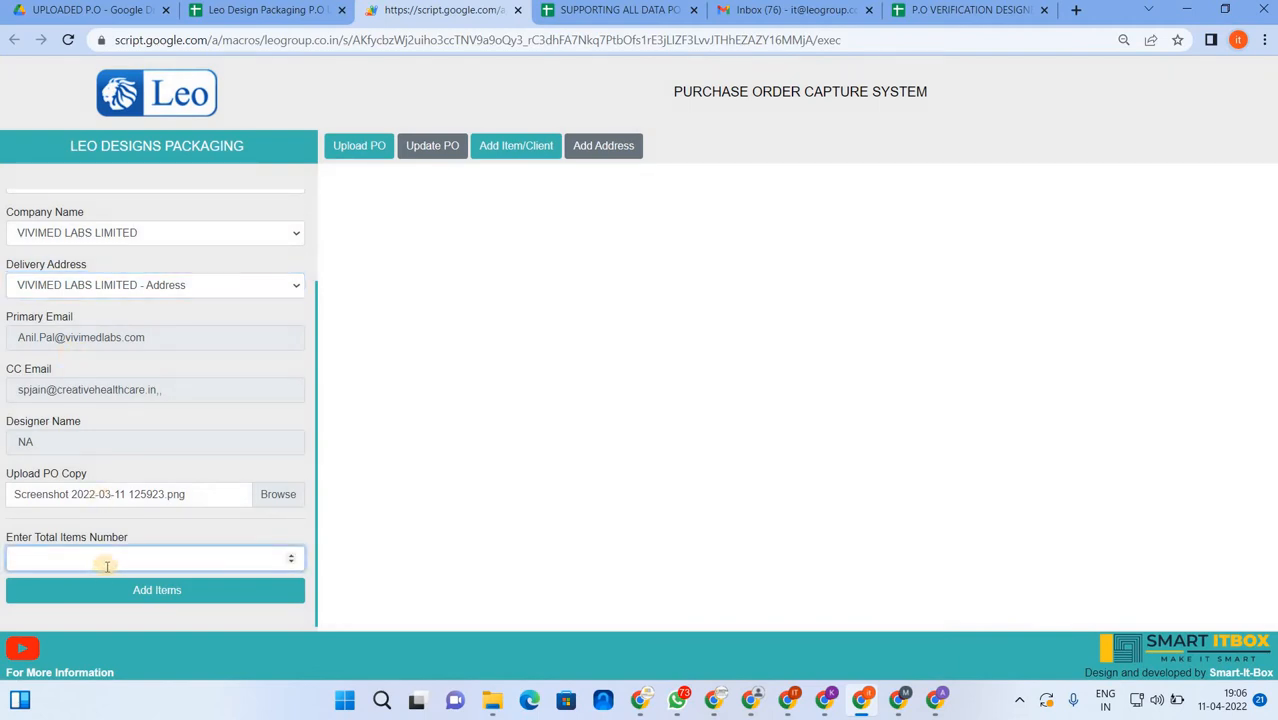
type("3")
left_click(108, 590)
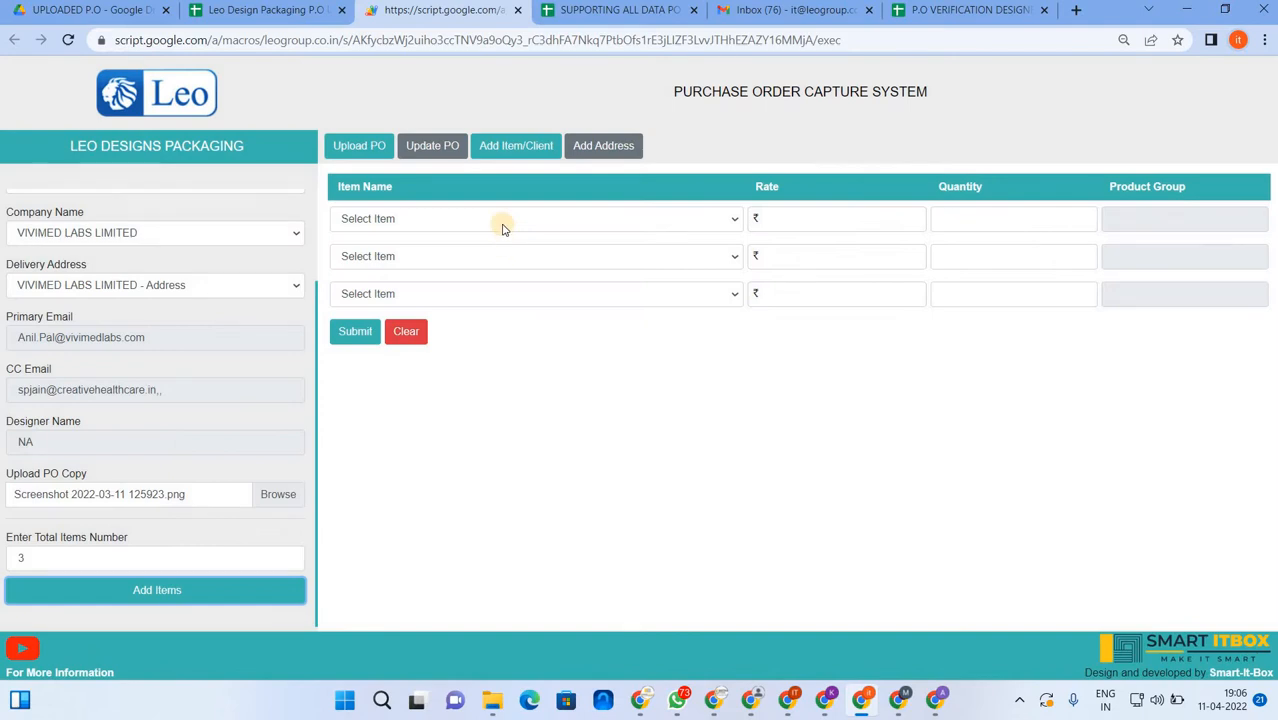
left_click(500, 222)
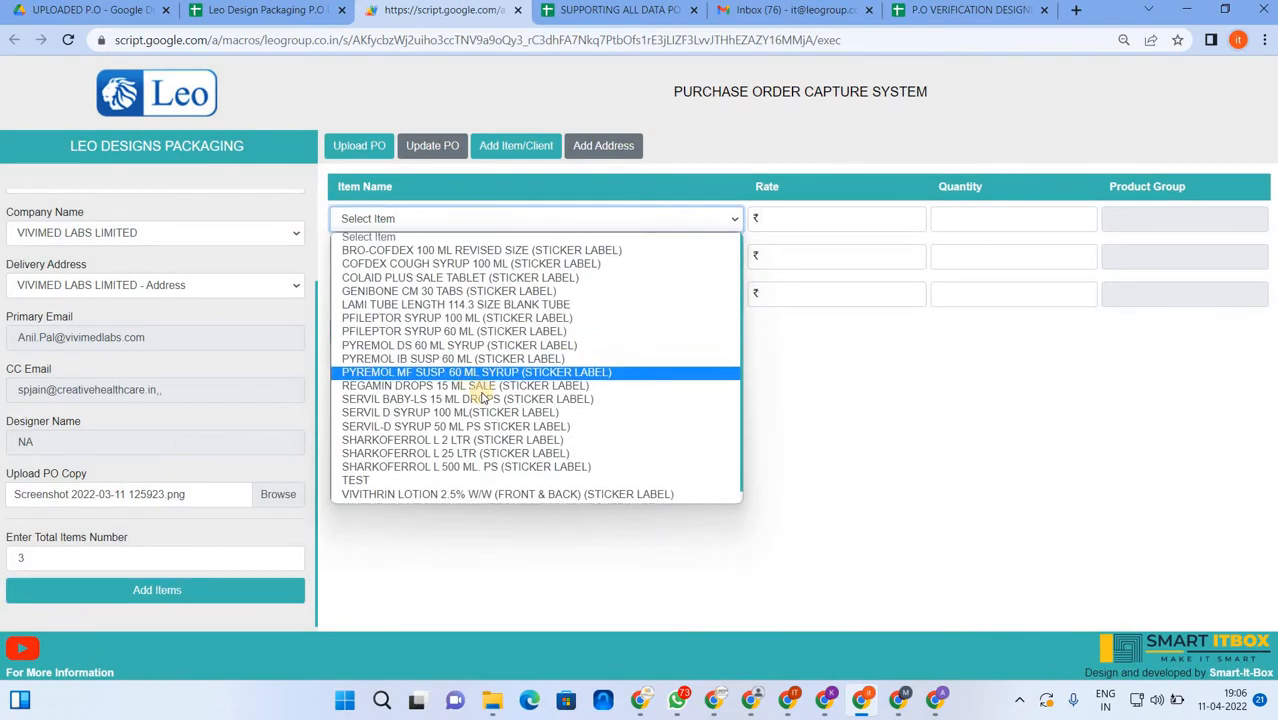
scroll(484, 400, "down", 1)
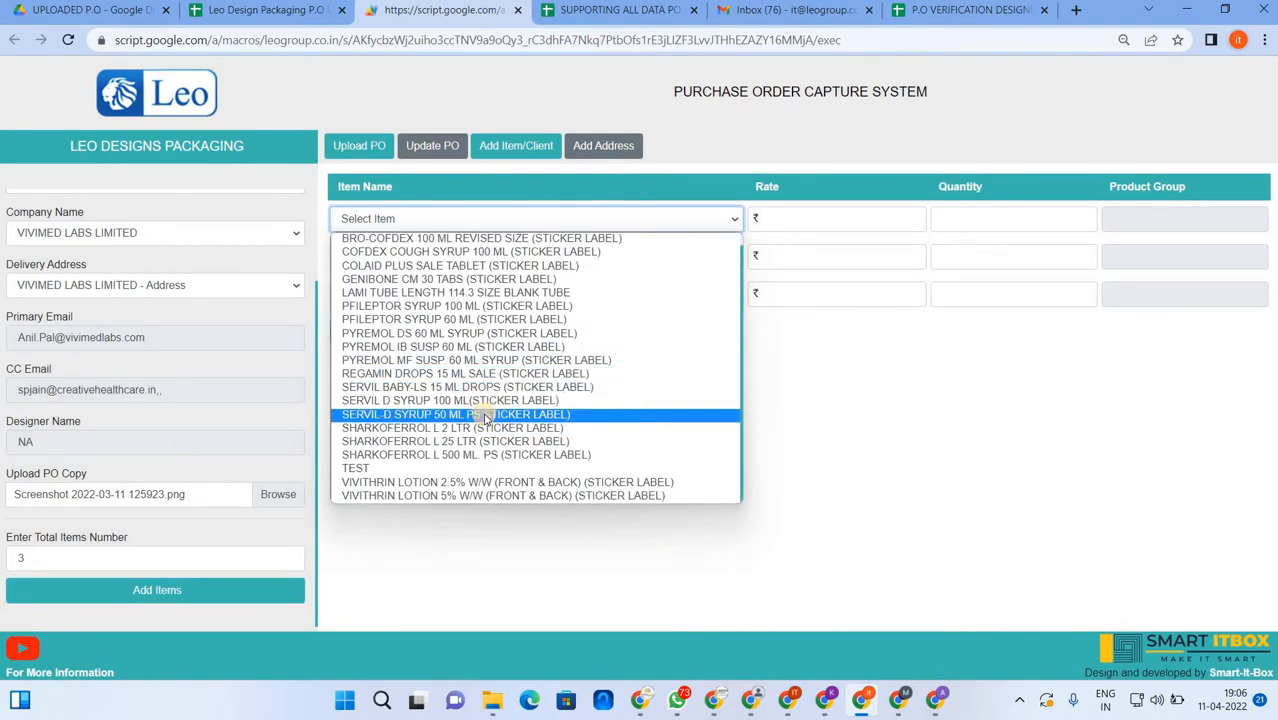
scroll(487, 416, "up", 1)
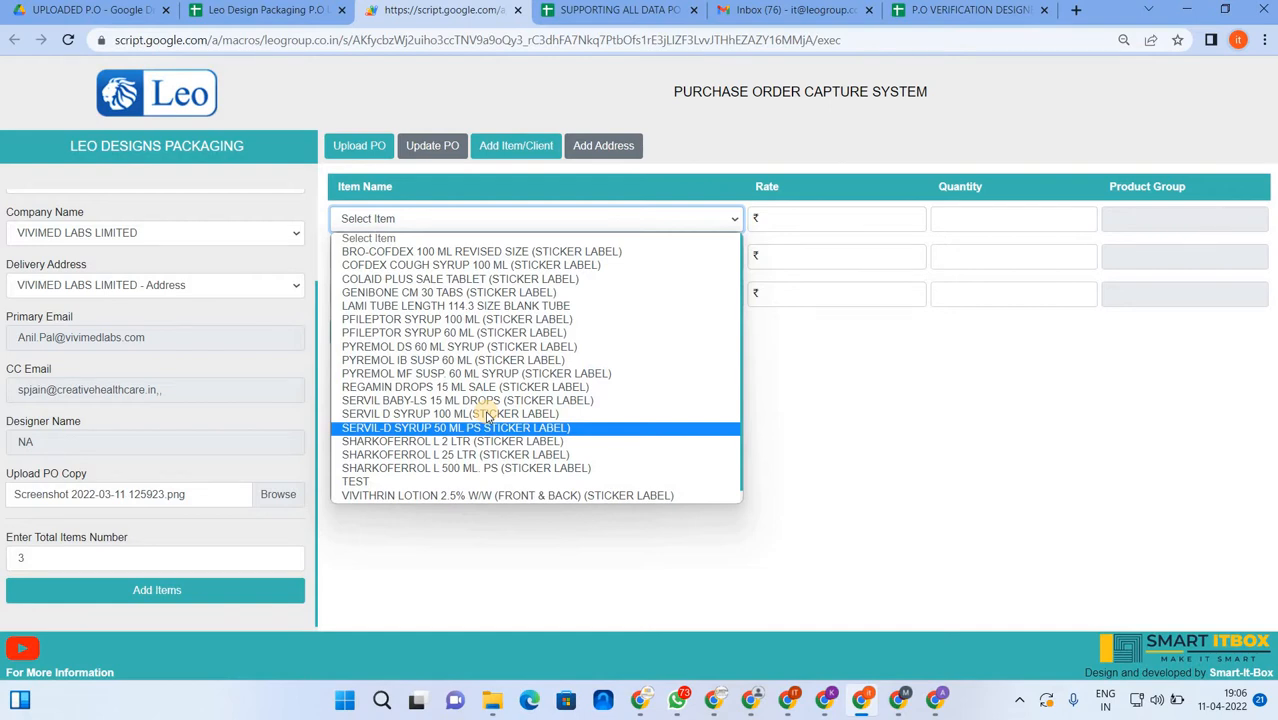
left_click(822, 397)
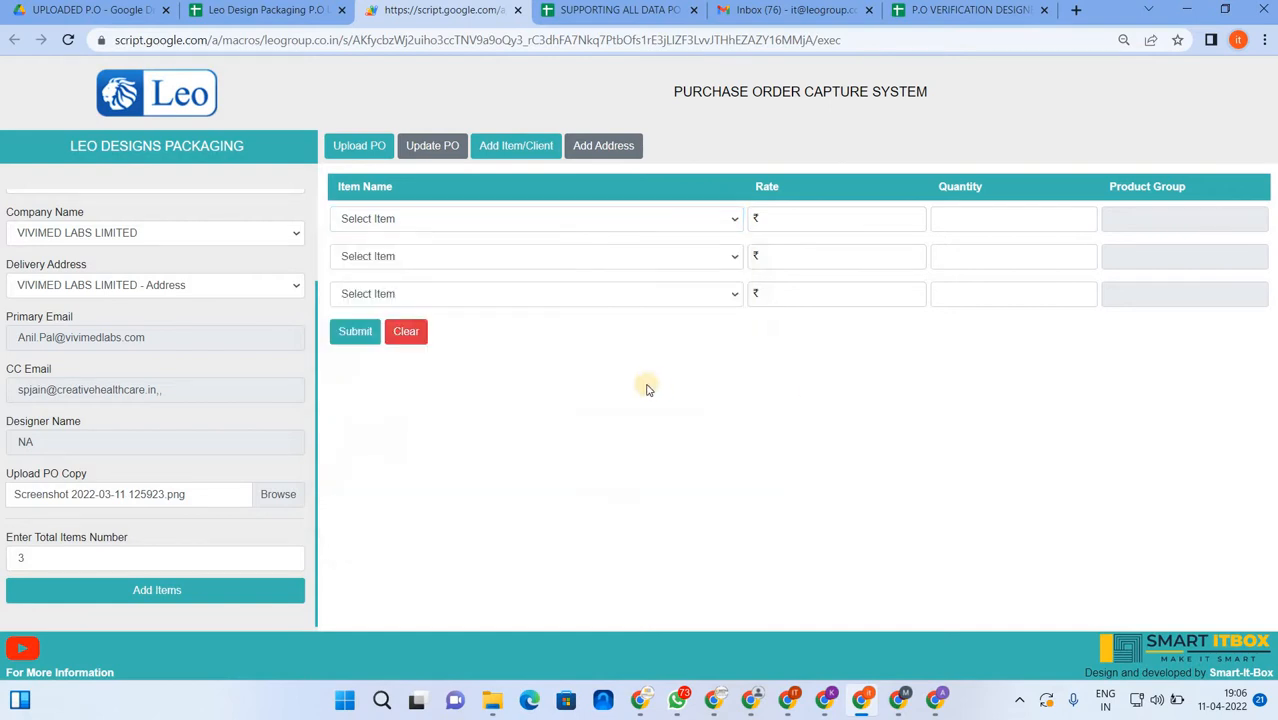
- Set the company to SMART ITBOX with delivery to DLF DT MALL DELHI
left_click(186, 286)
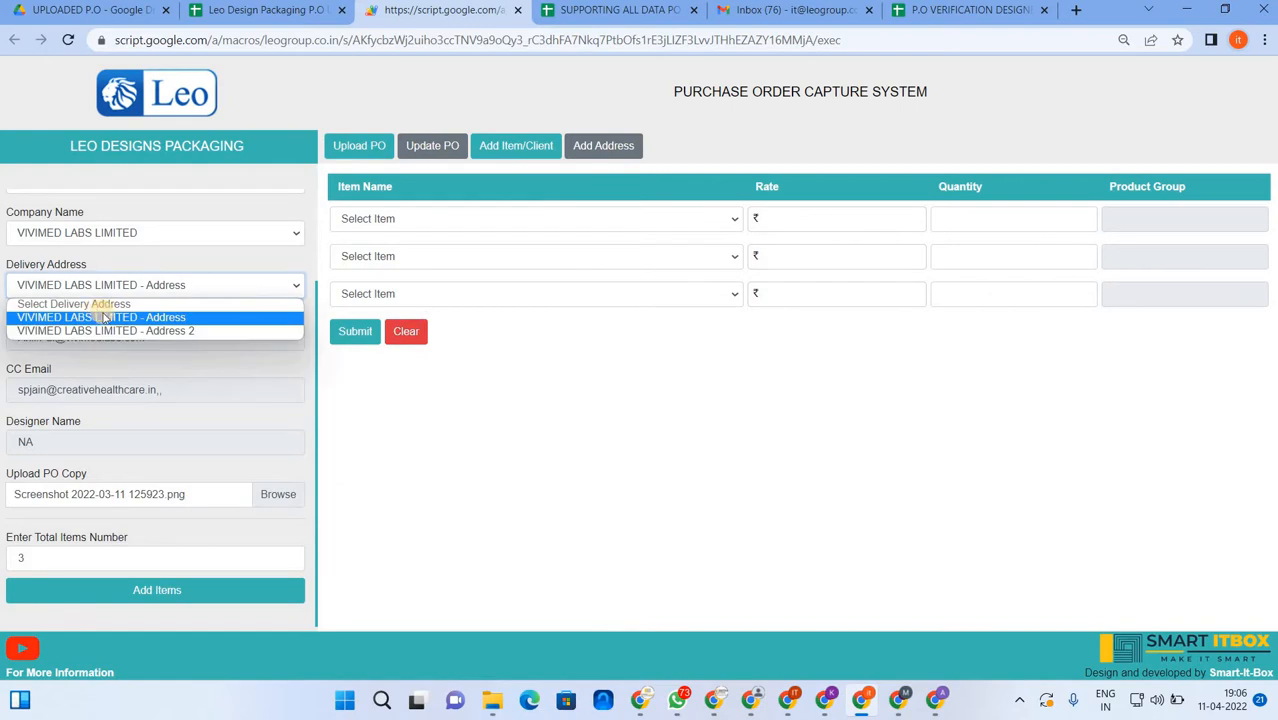
left_click(174, 240)
left_click(174, 240)
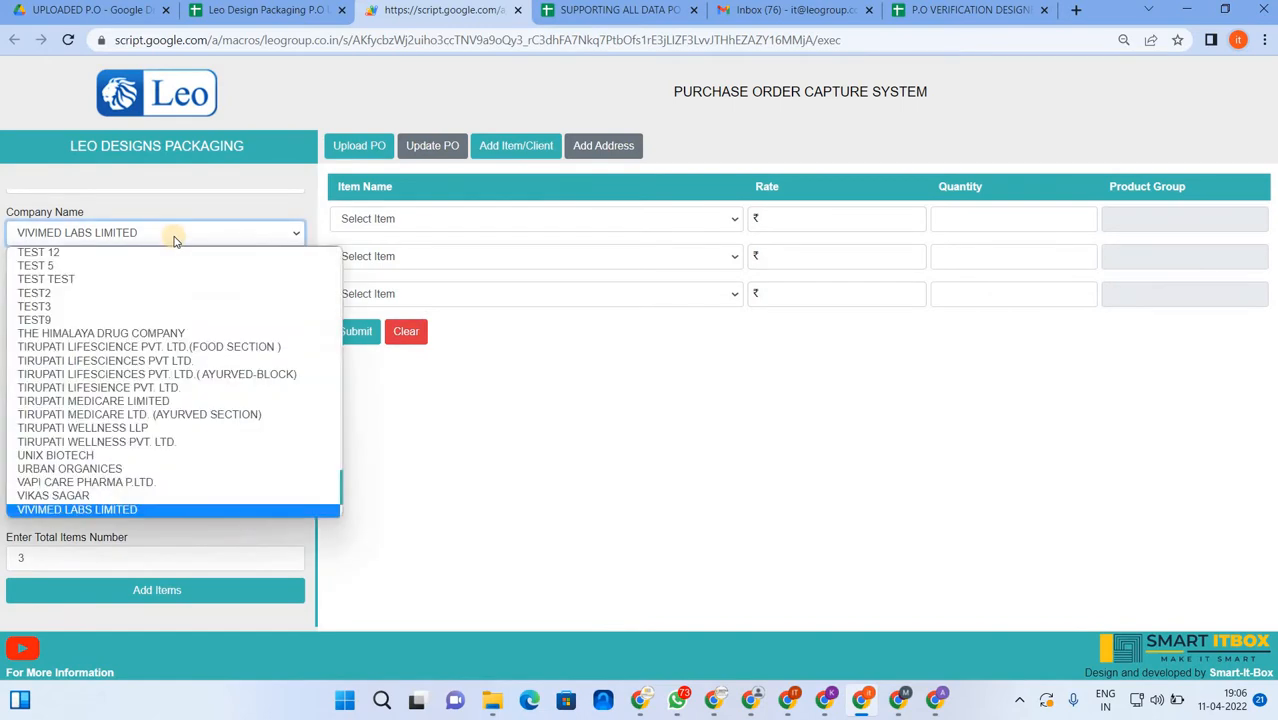
key("s")
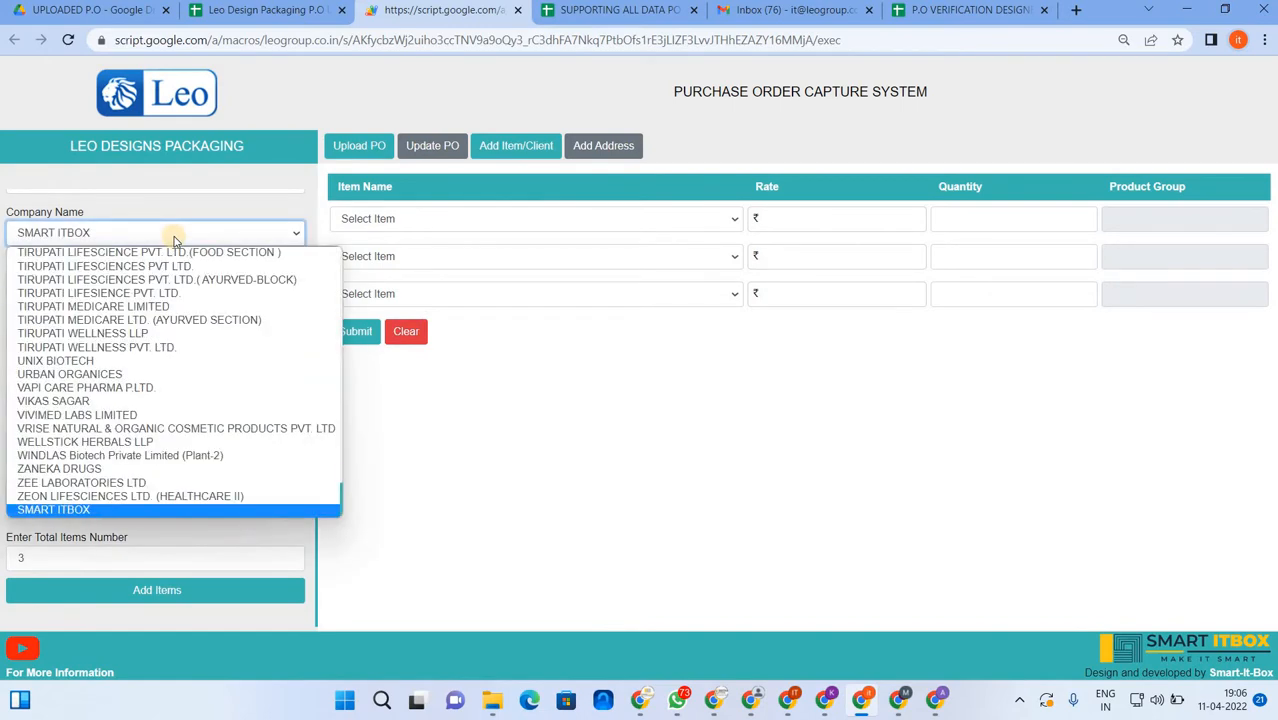
key("Return")
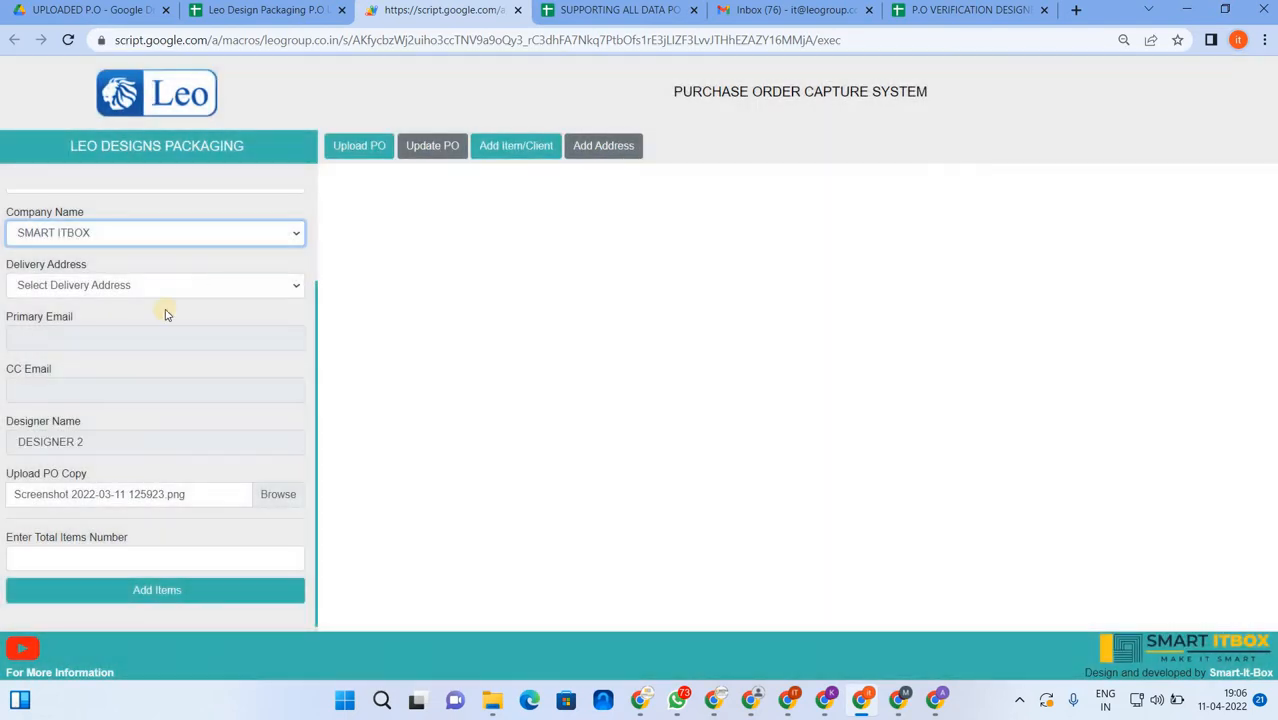
left_click(160, 286)
left_click(88, 331)
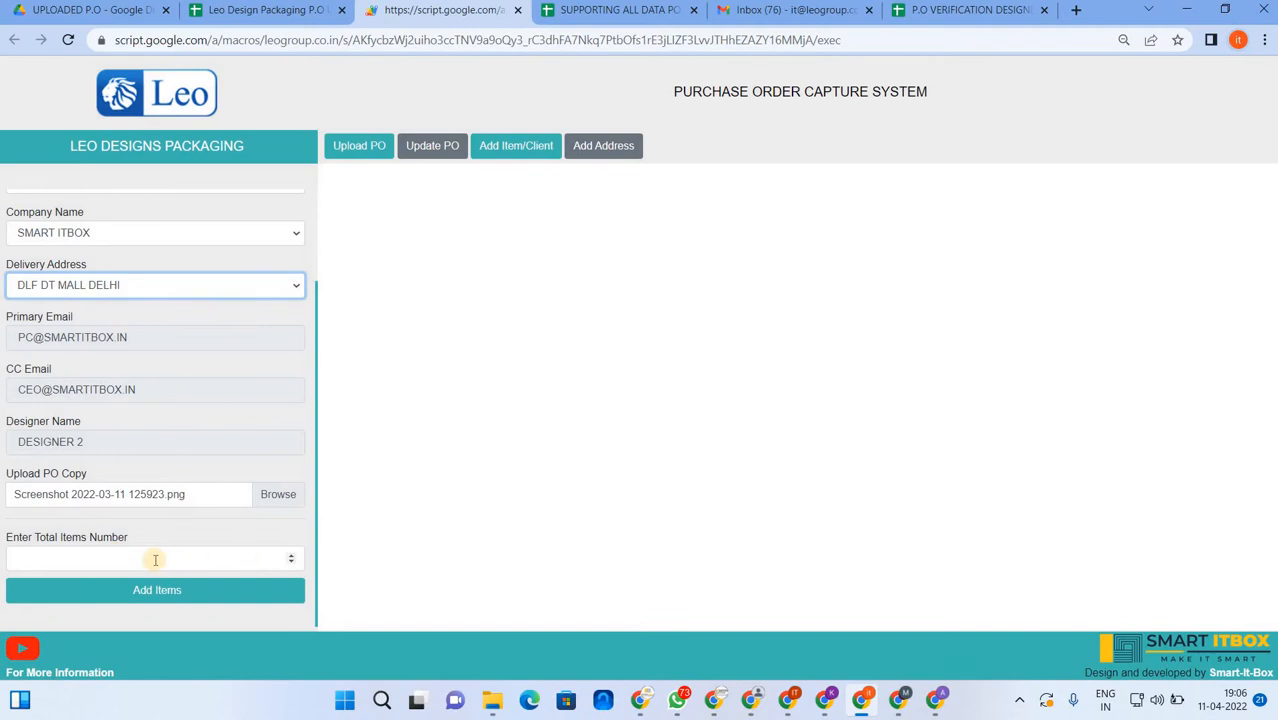
- Add two item rows; set row one to MANAGEMENT INVENTORY SYSTEM LEVEL 1 at rate 2, quantity 23000
left_click(155, 560)
type("2")
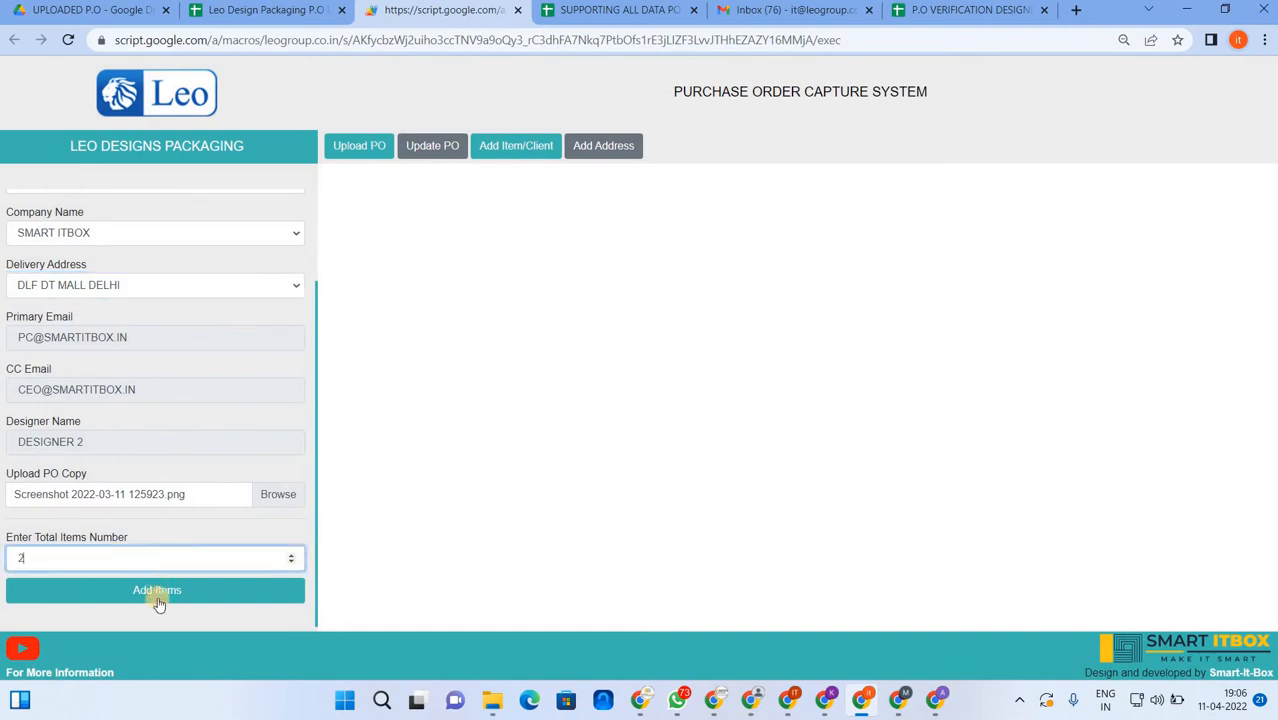
left_click(157, 591)
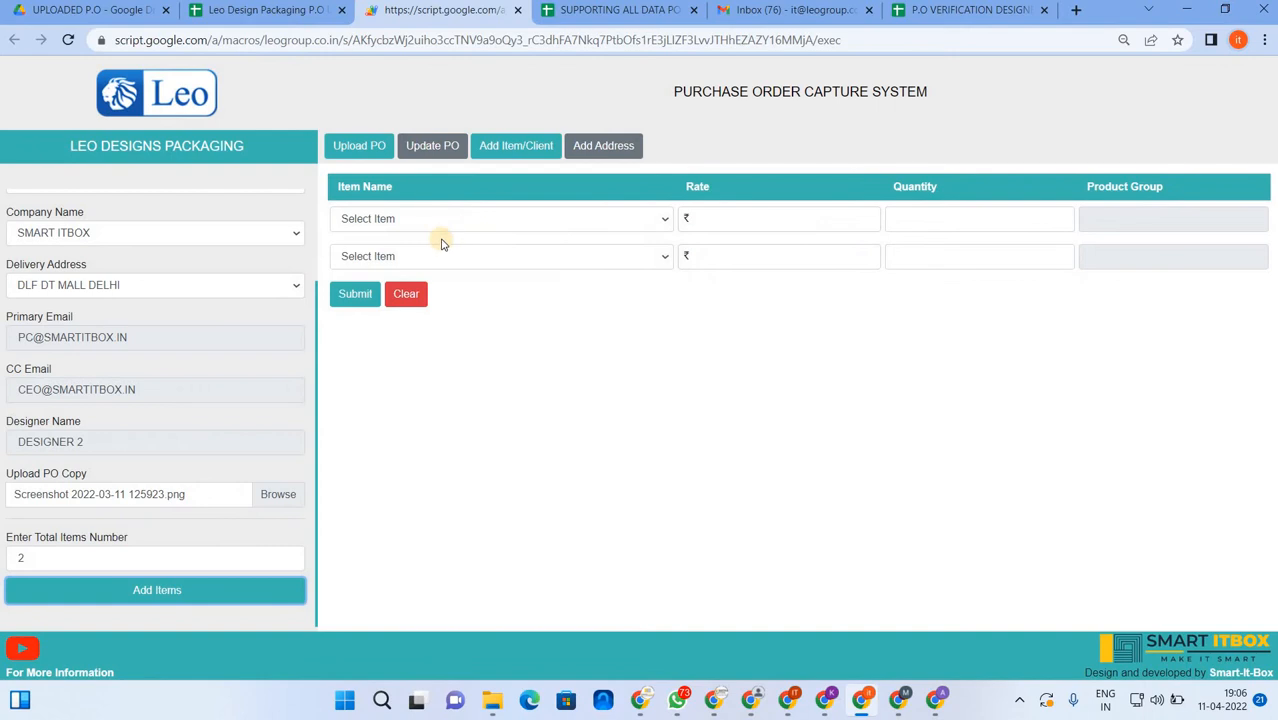
left_click(440, 220)
left_click(435, 249)
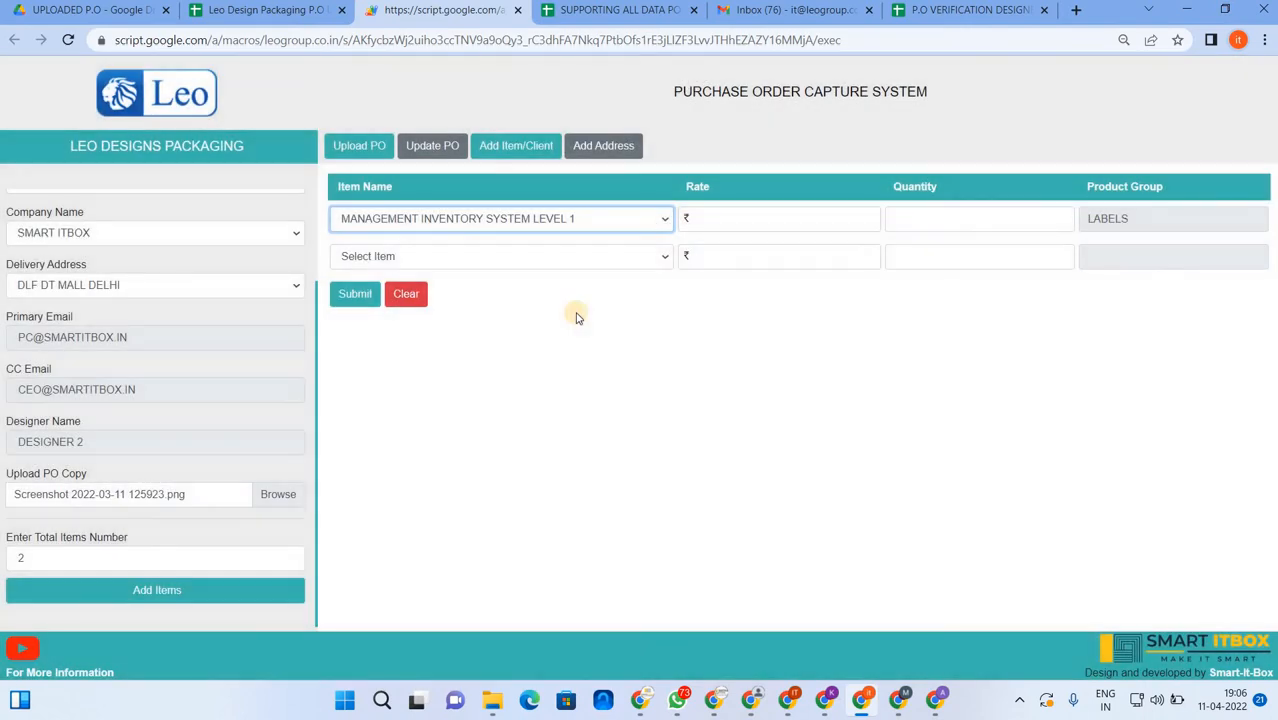
left_click(756, 219)
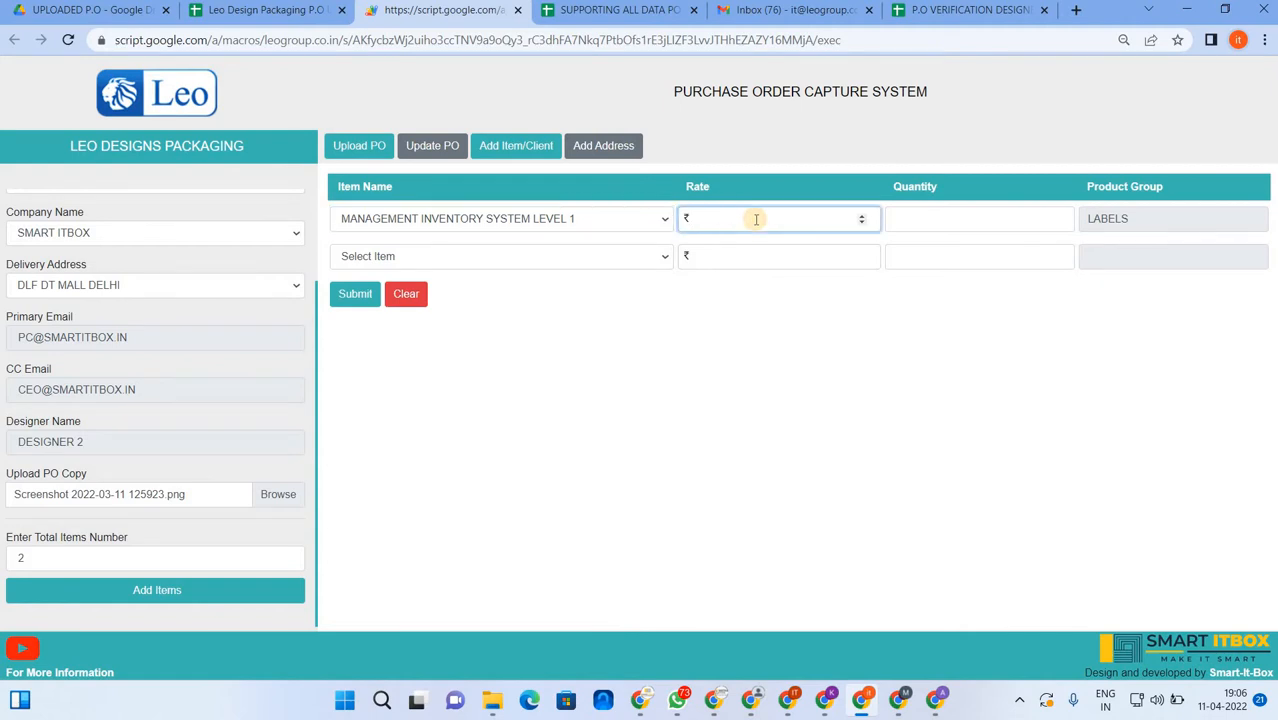
key("Tab")
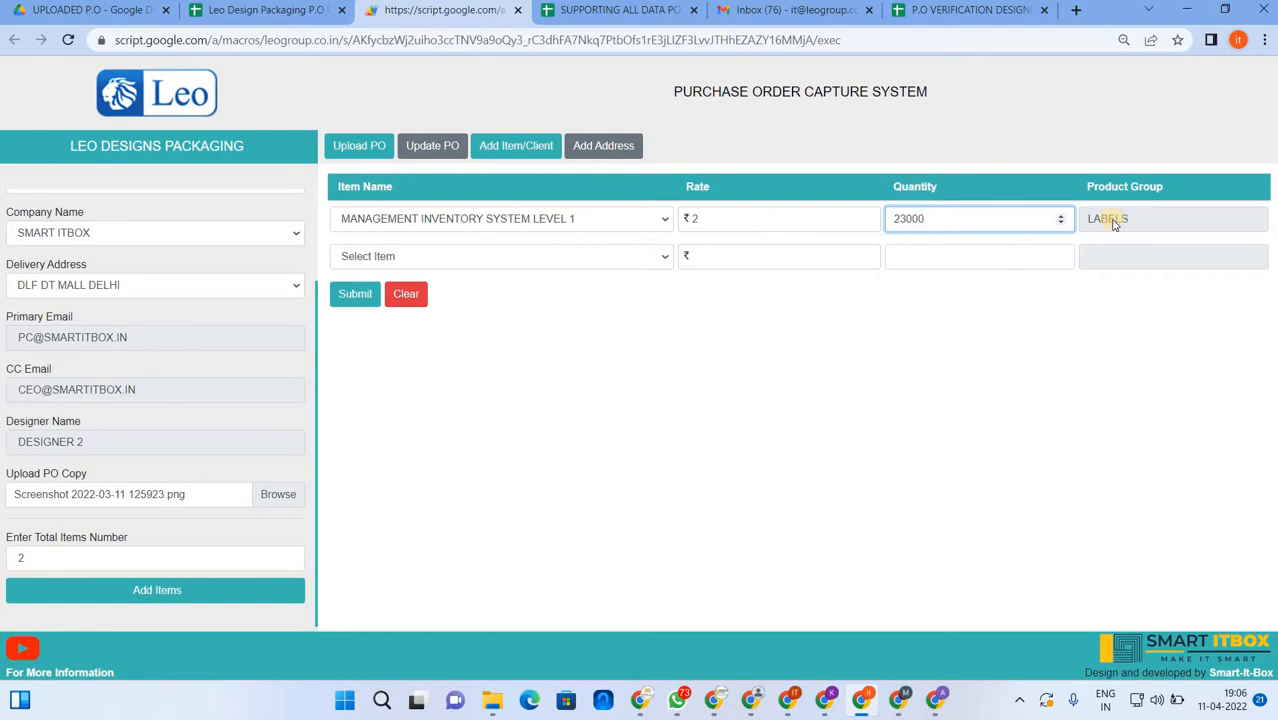
- Set row two to DELEGATION SYSTEM ADVANCE at rate 3 with quantity 120000
left_click(522, 256)
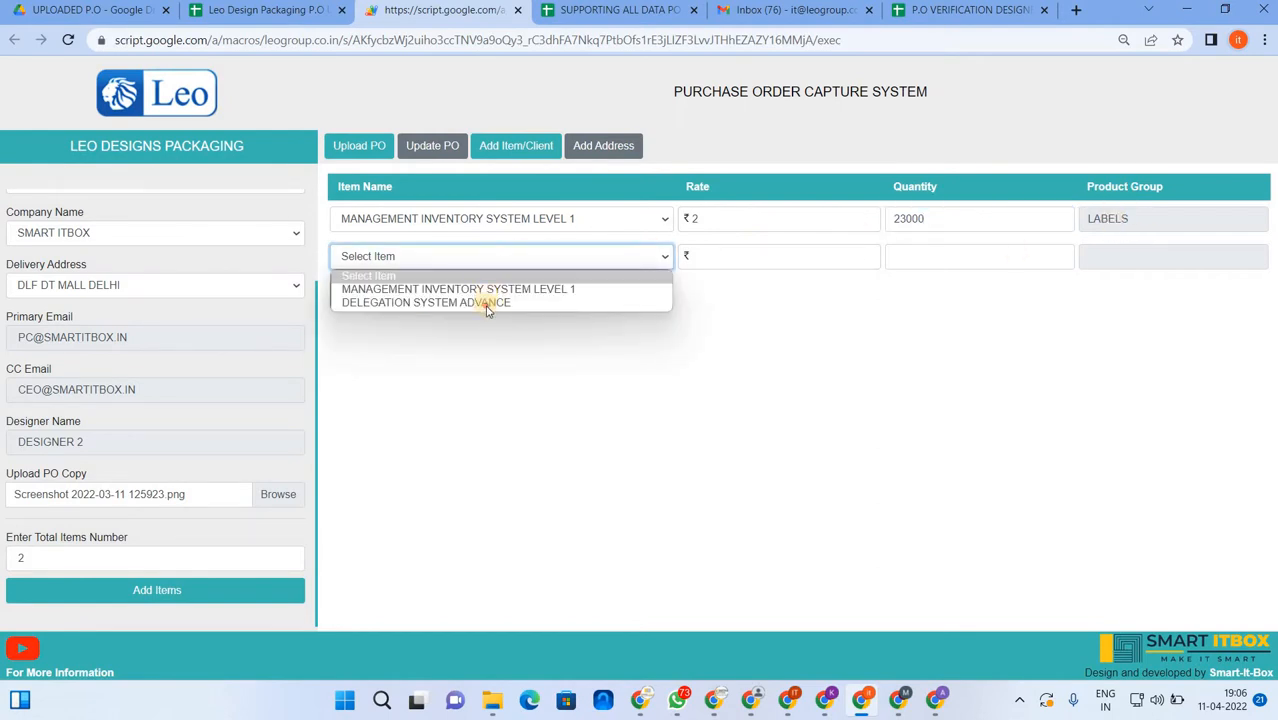
left_click(487, 304)
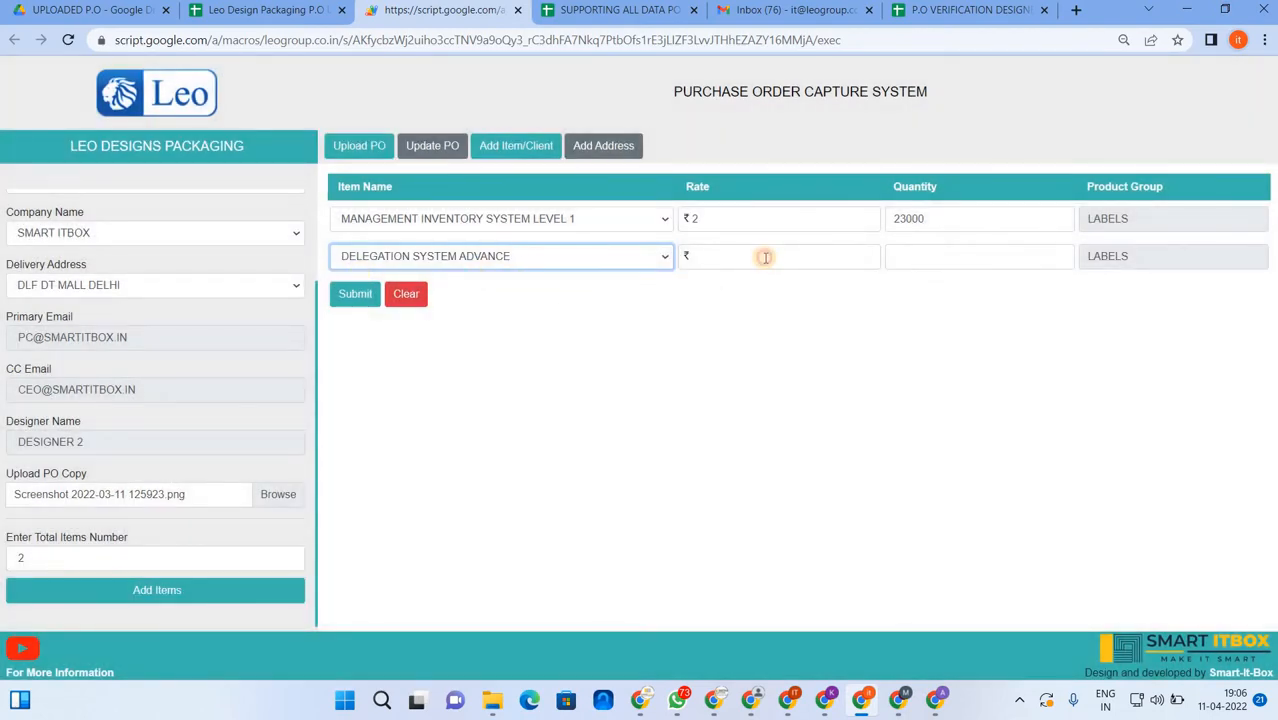
left_click(765, 257)
type("3")
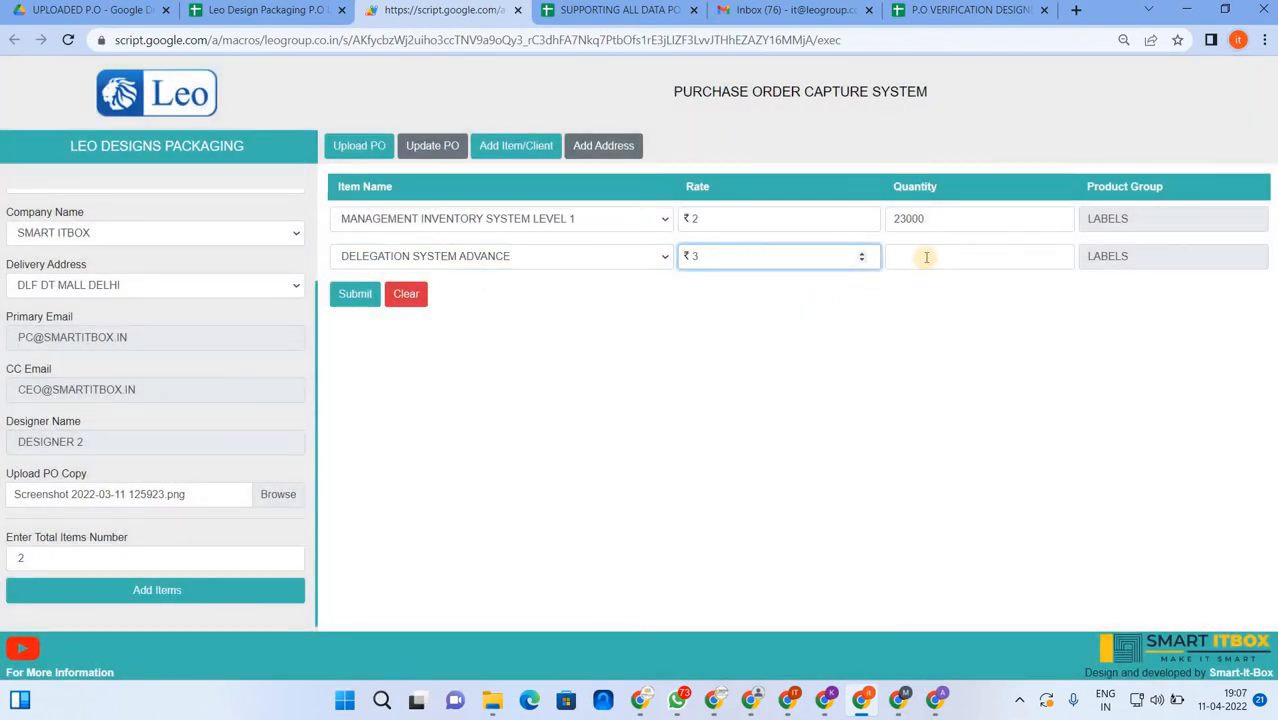
left_click(926, 257)
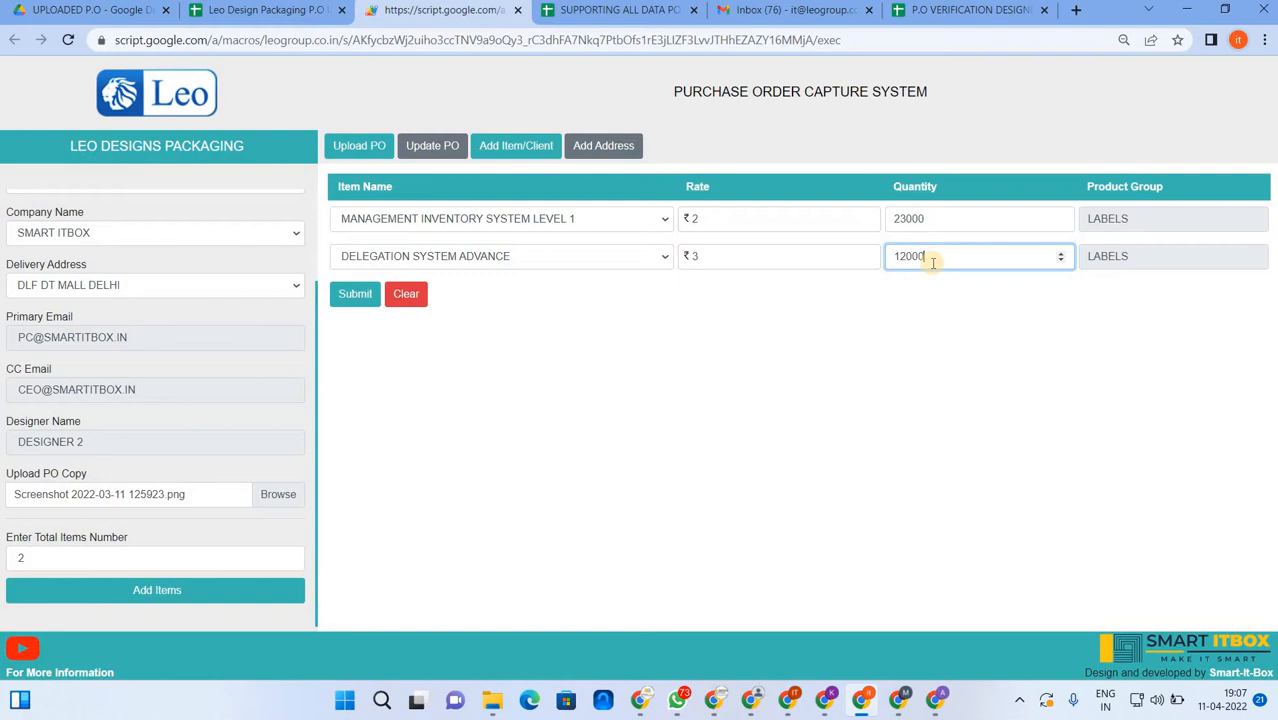
left_click(839, 354)
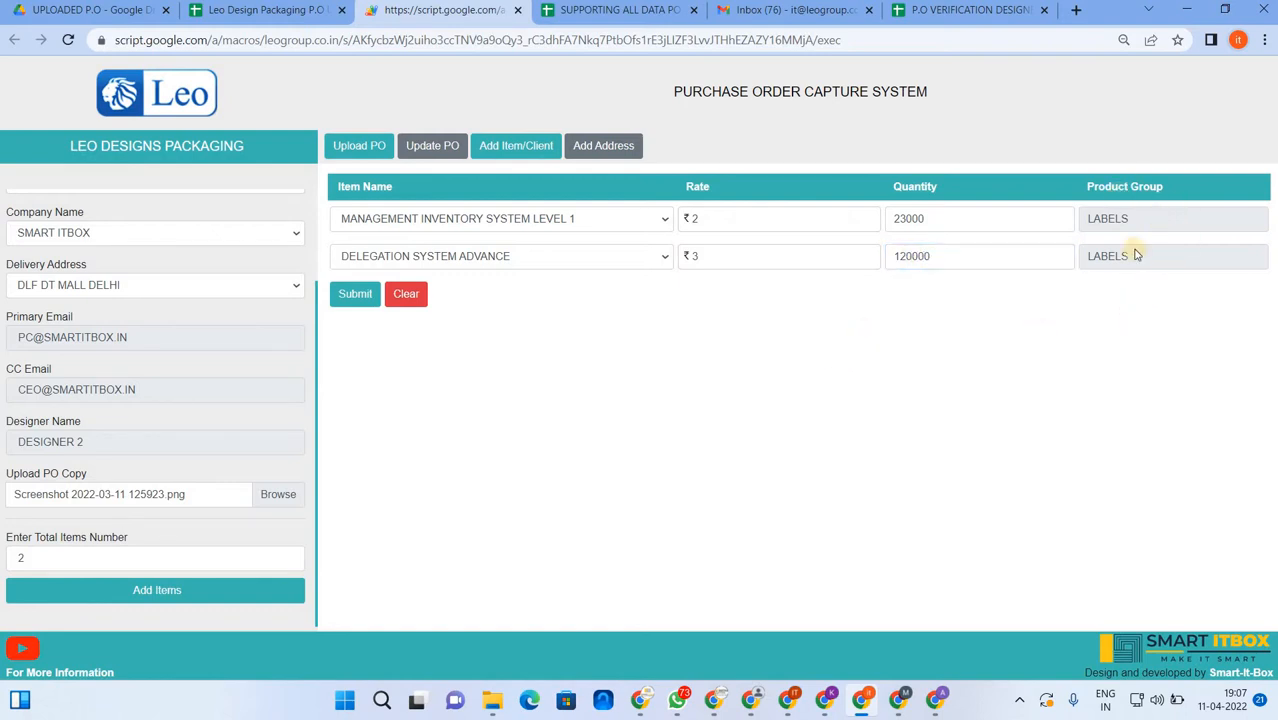
- Submit the purchase order and acknowledge the record-stored confirmation
left_click(355, 298)
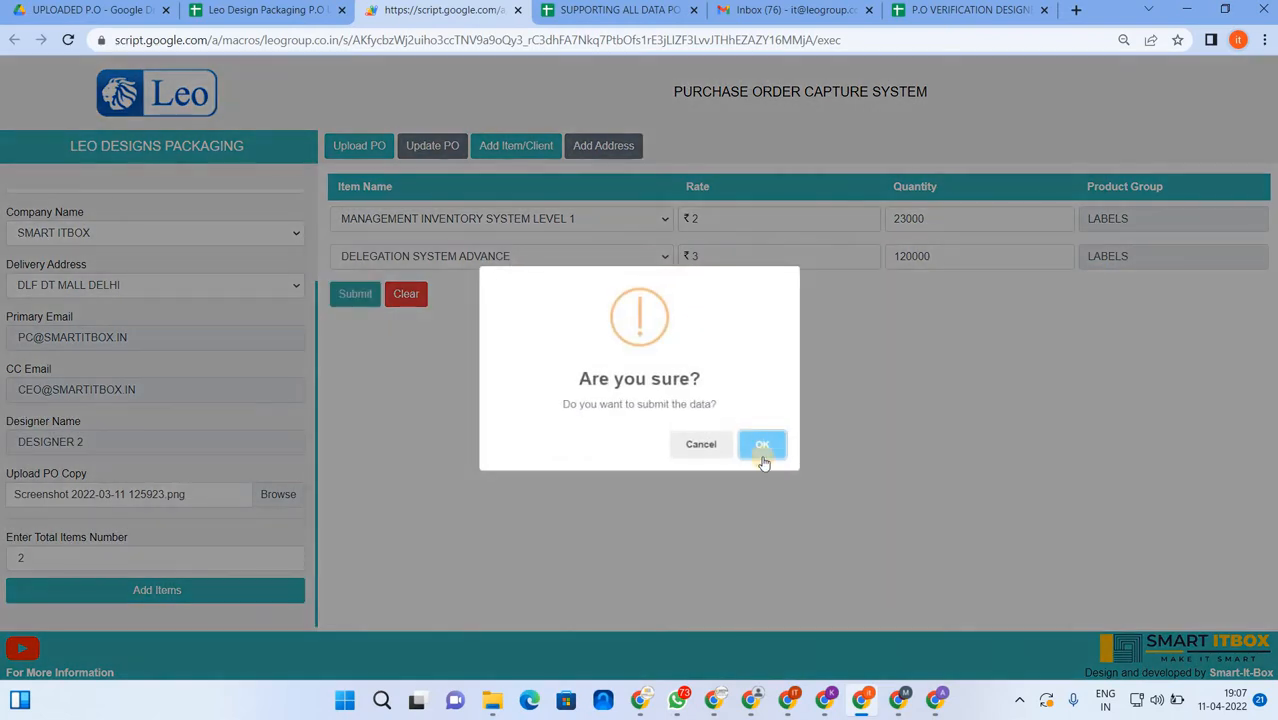
left_click(762, 447)
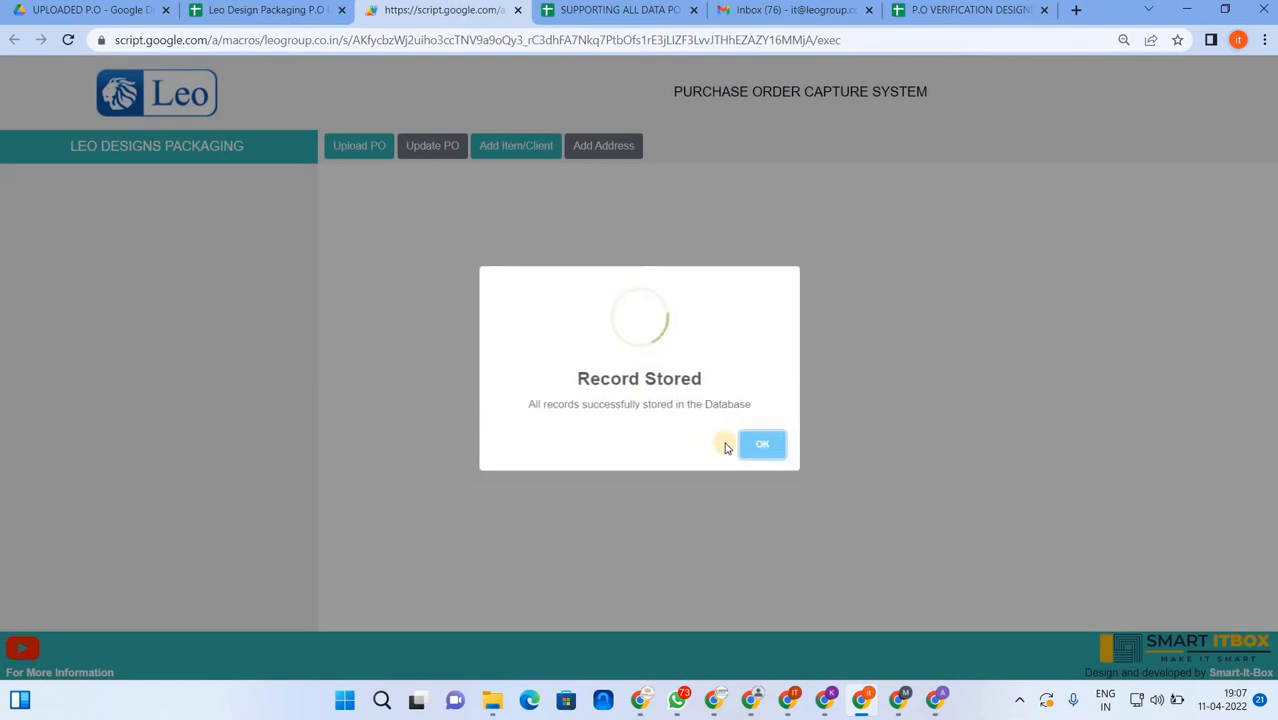
left_click(768, 447)
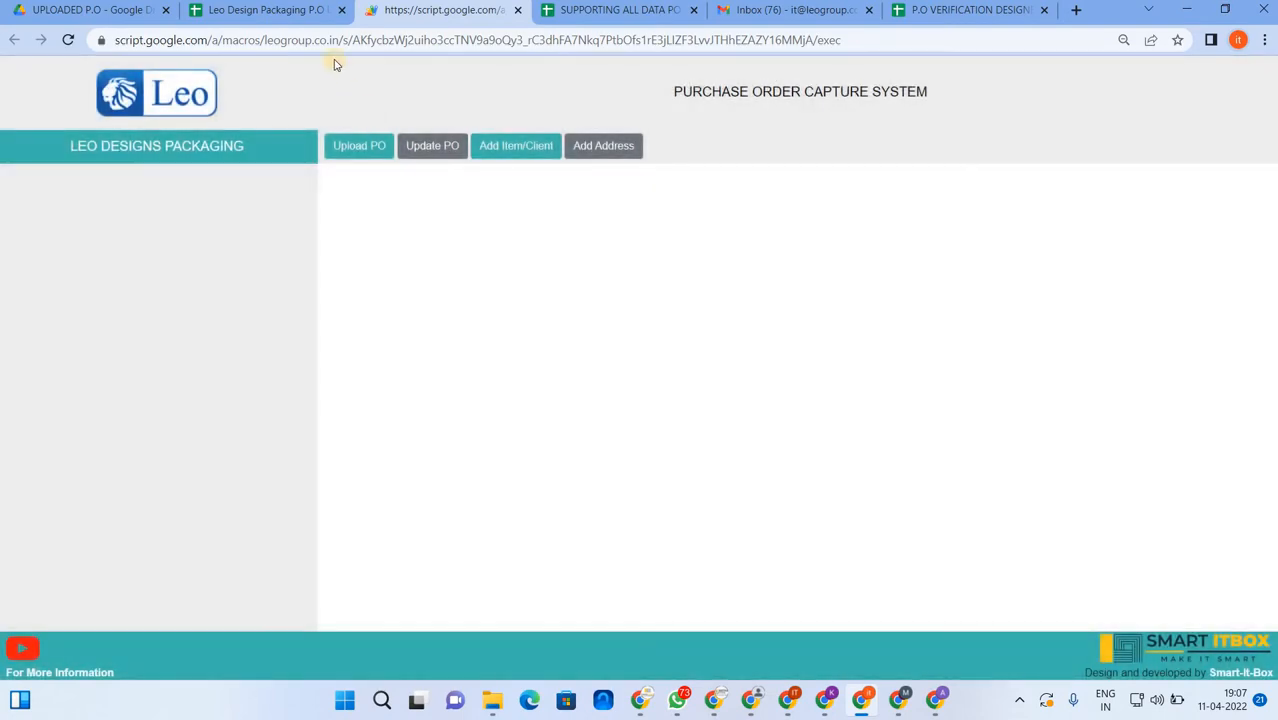
left_click(303, 14)
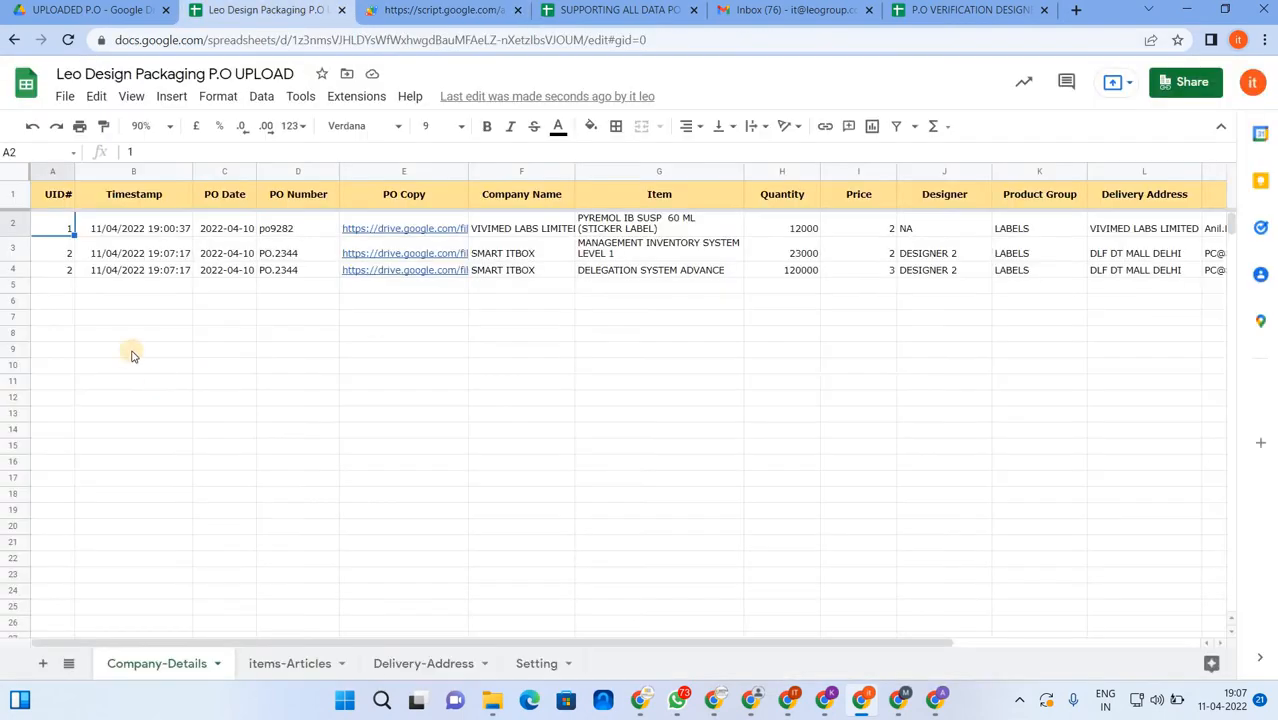
left_click(617, 256)
key("Down")
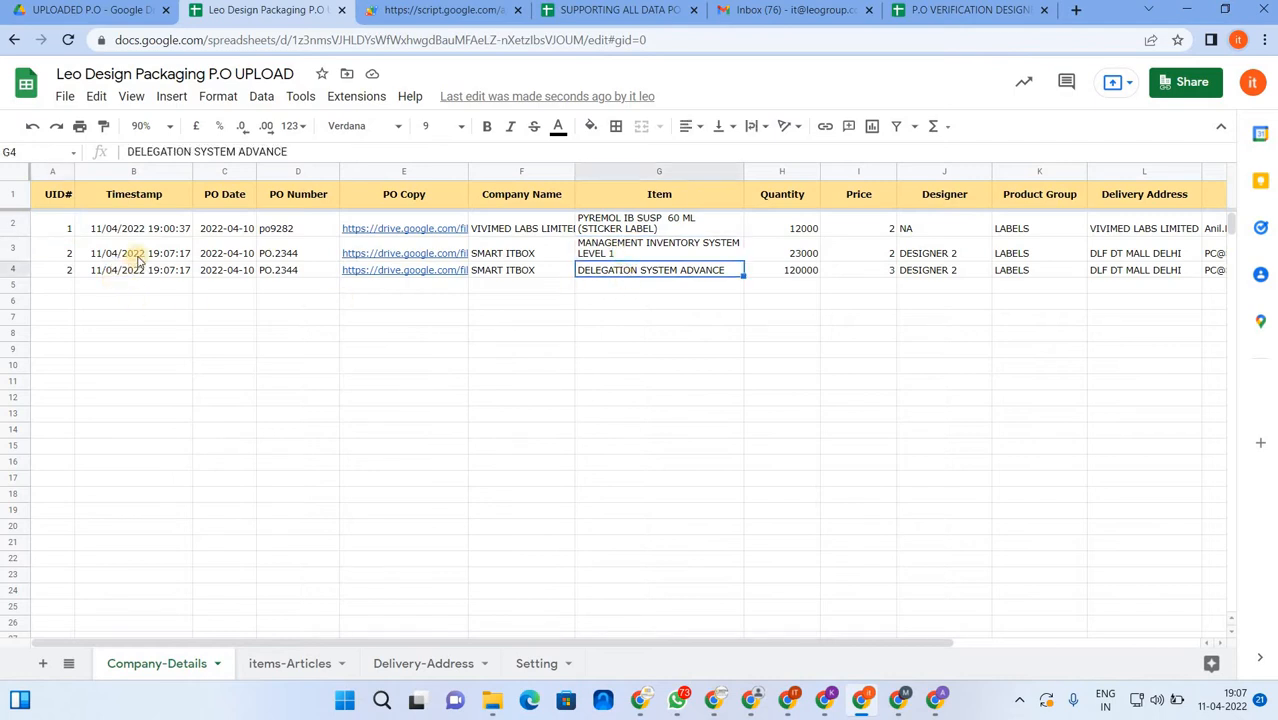
left_click(150, 259)
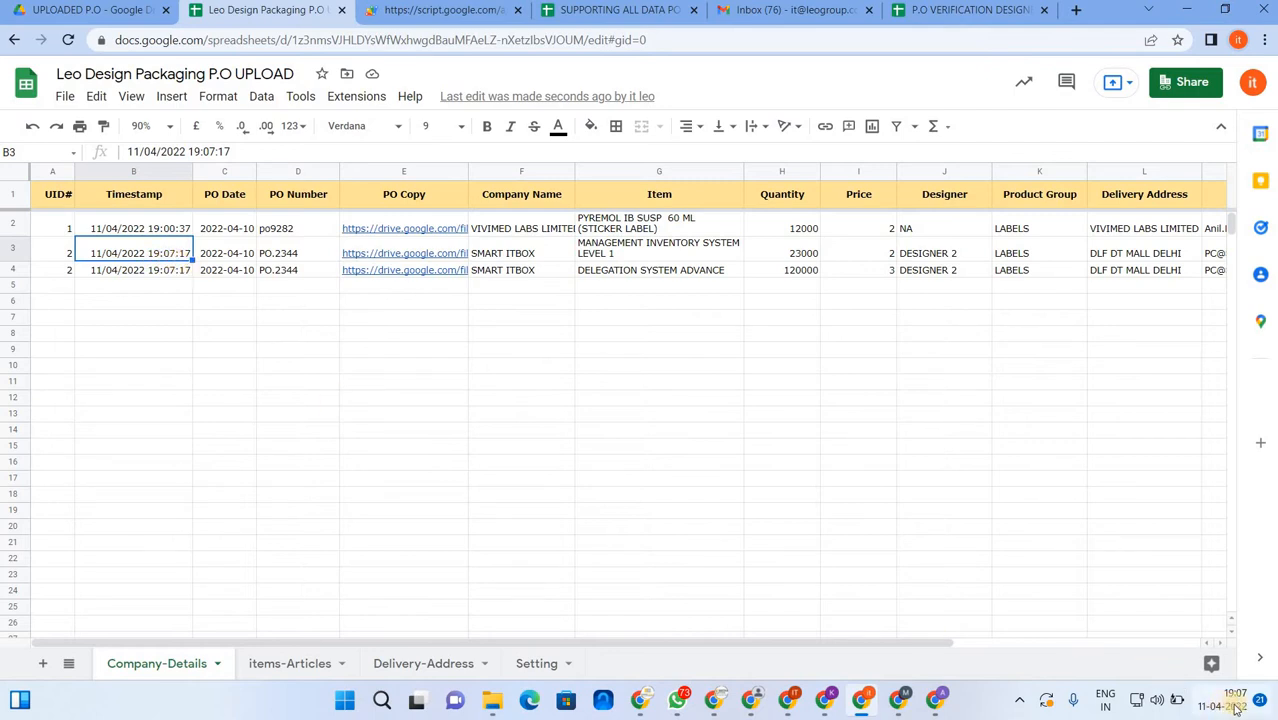
left_click(235, 349)
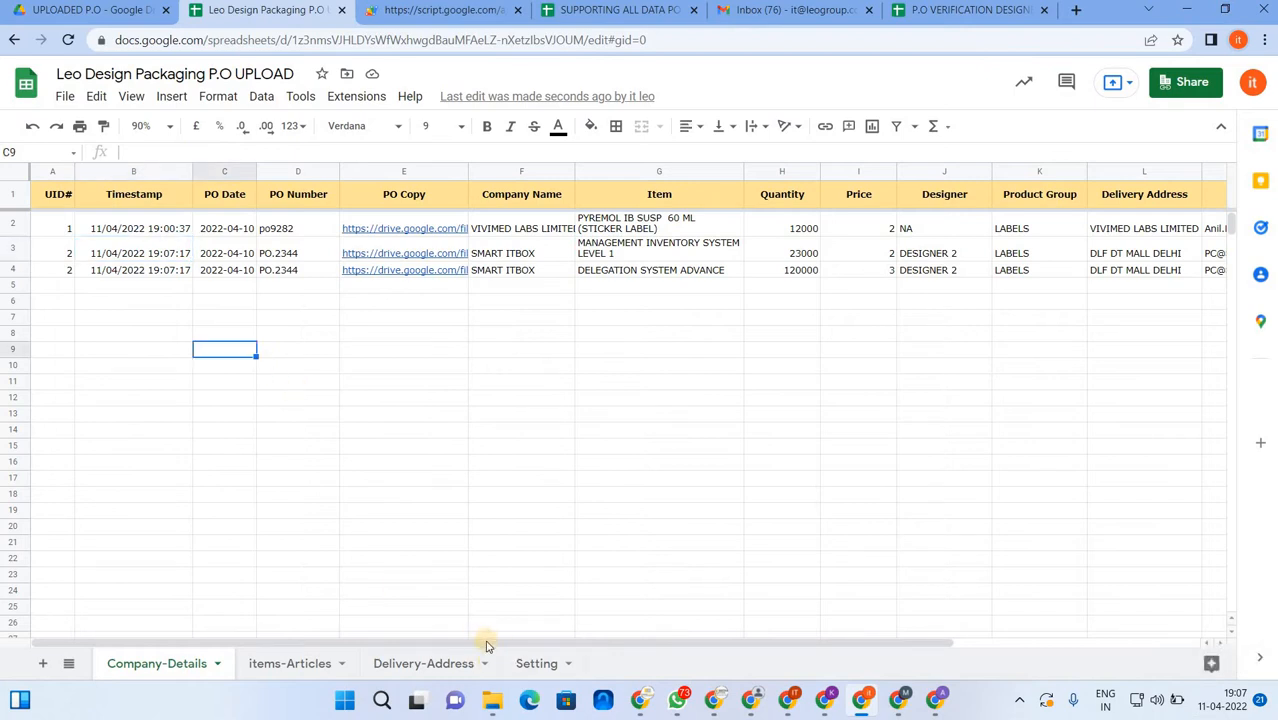
left_click_drag(487, 642, 221, 605)
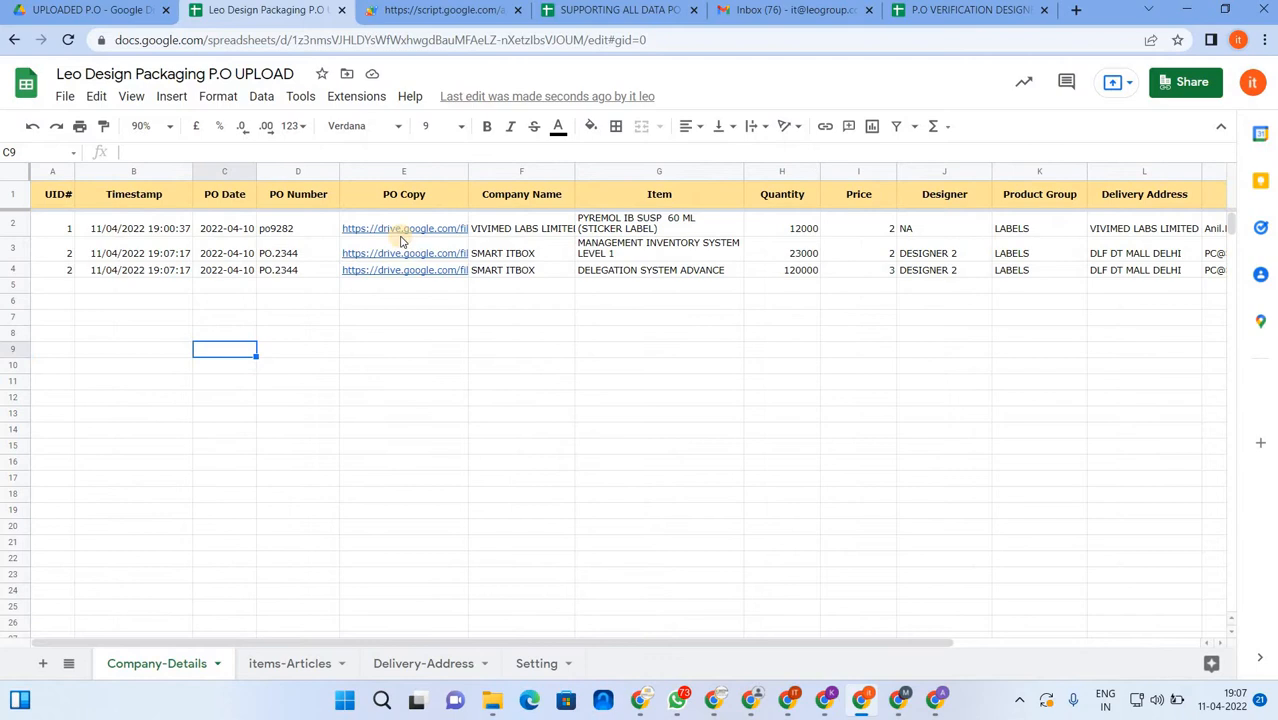
left_click(460, 9)
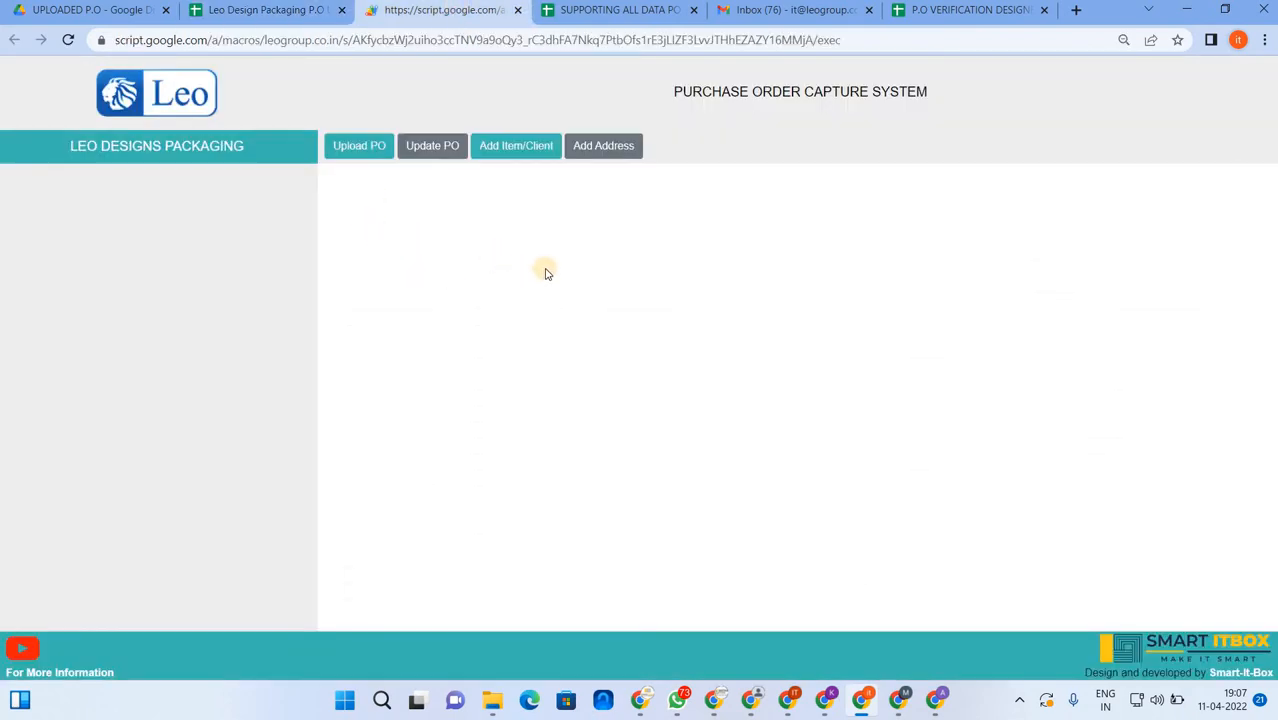
- Open Update PO and load DESIGNER 2's SMART ITBOX order PO.2344 with both items
left_click(437, 148)
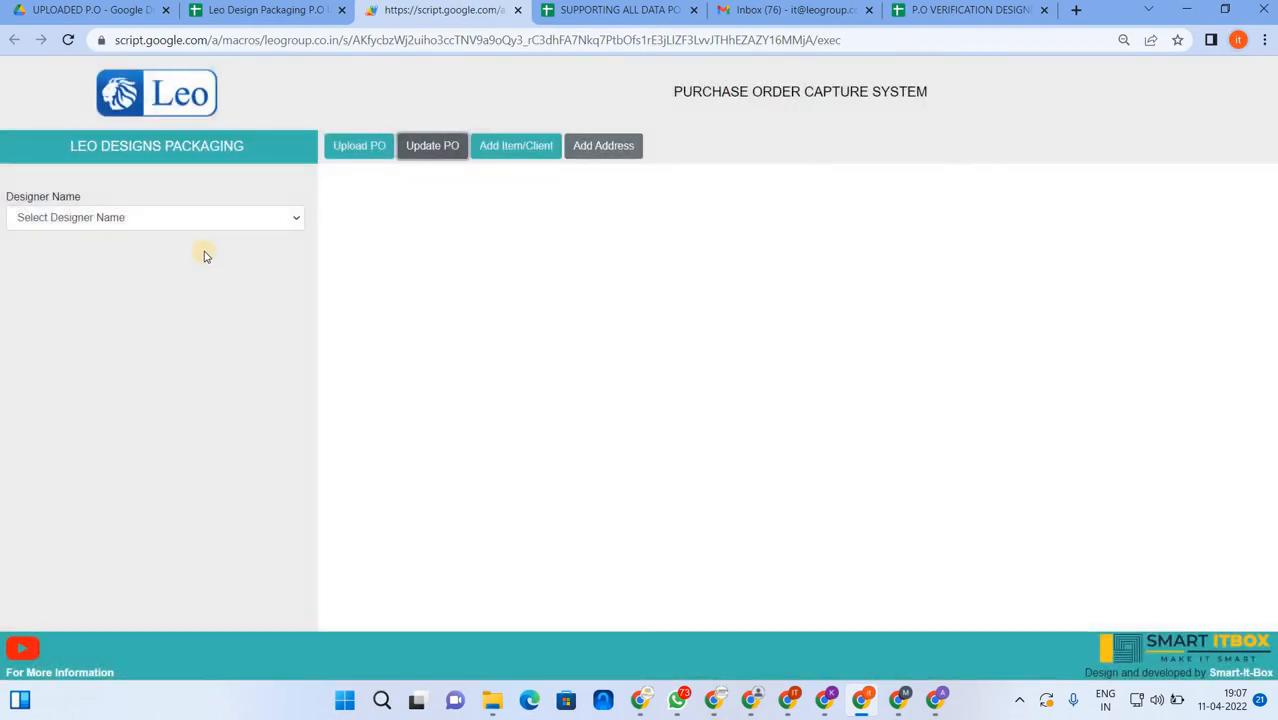
left_click(156, 219)
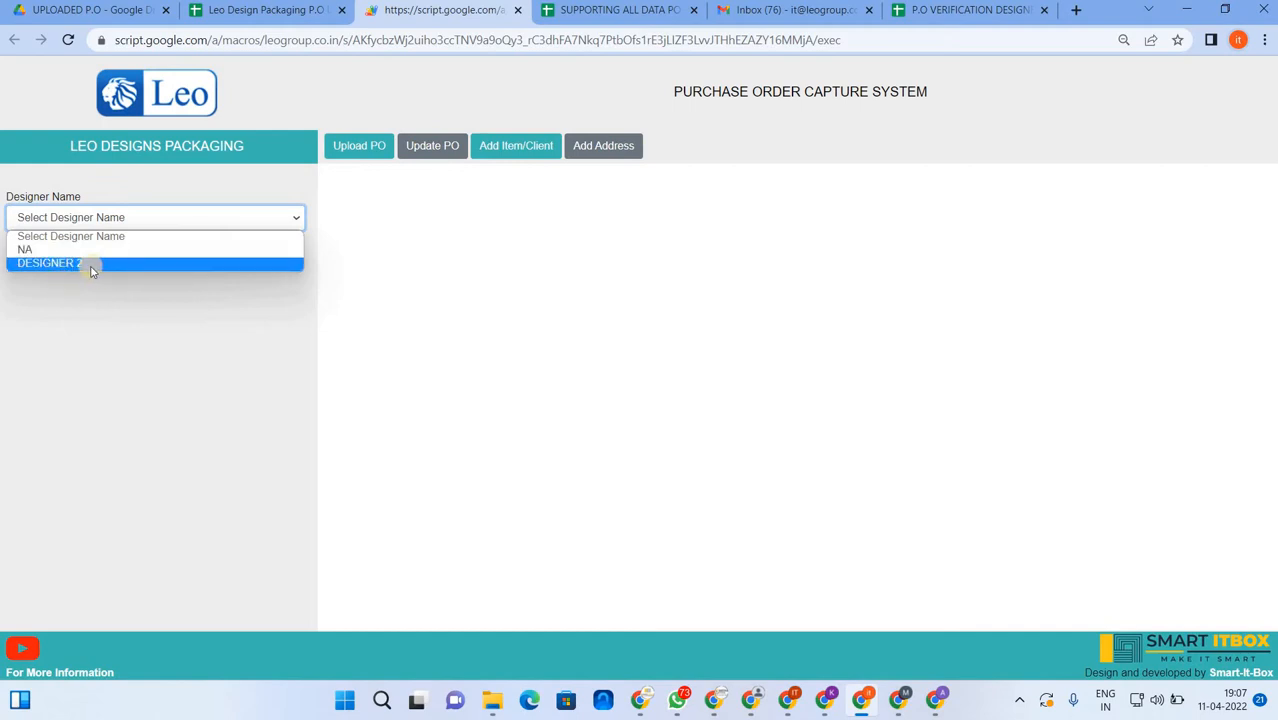
left_click(90, 266)
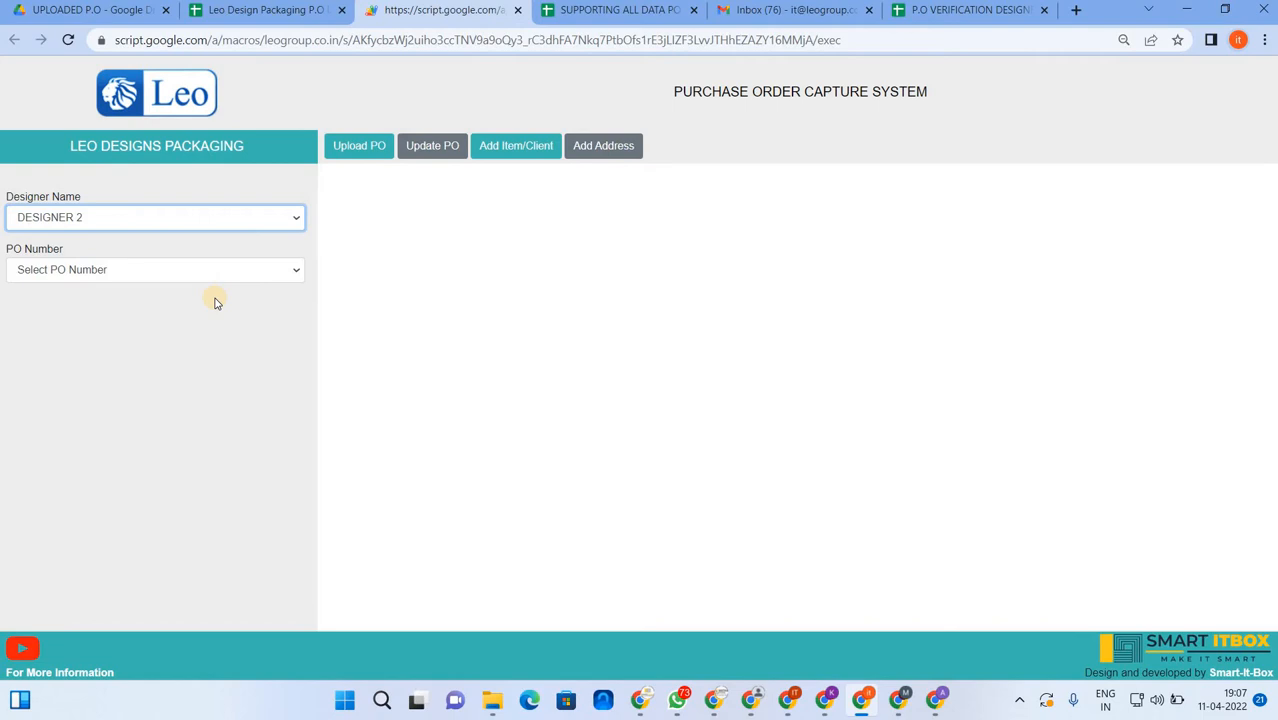
left_click(200, 272)
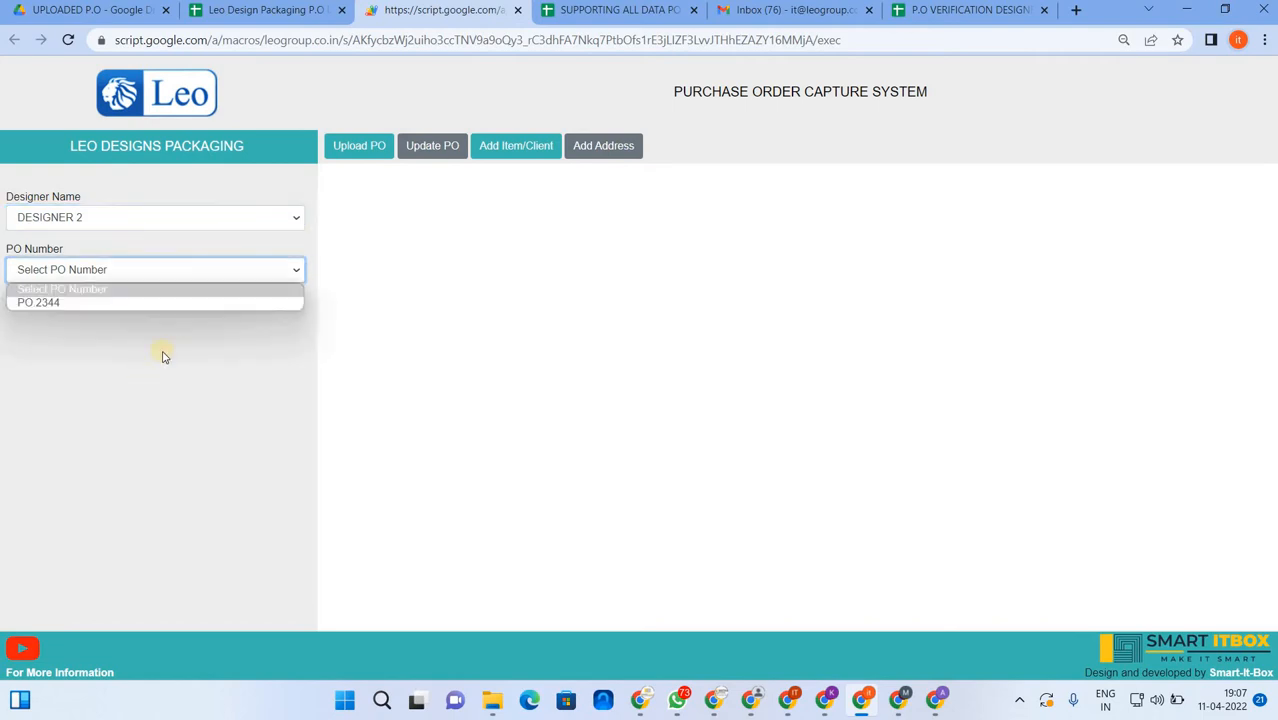
left_click(60, 305)
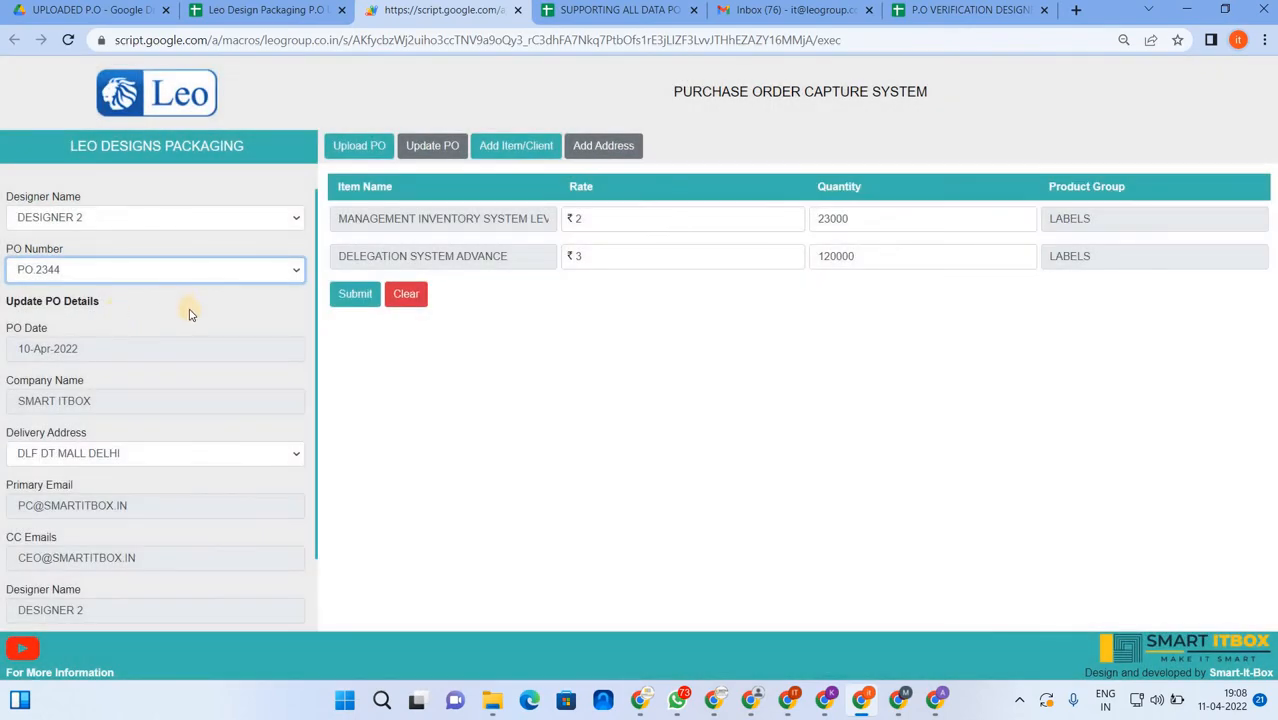
scroll(176, 418, "down", 2)
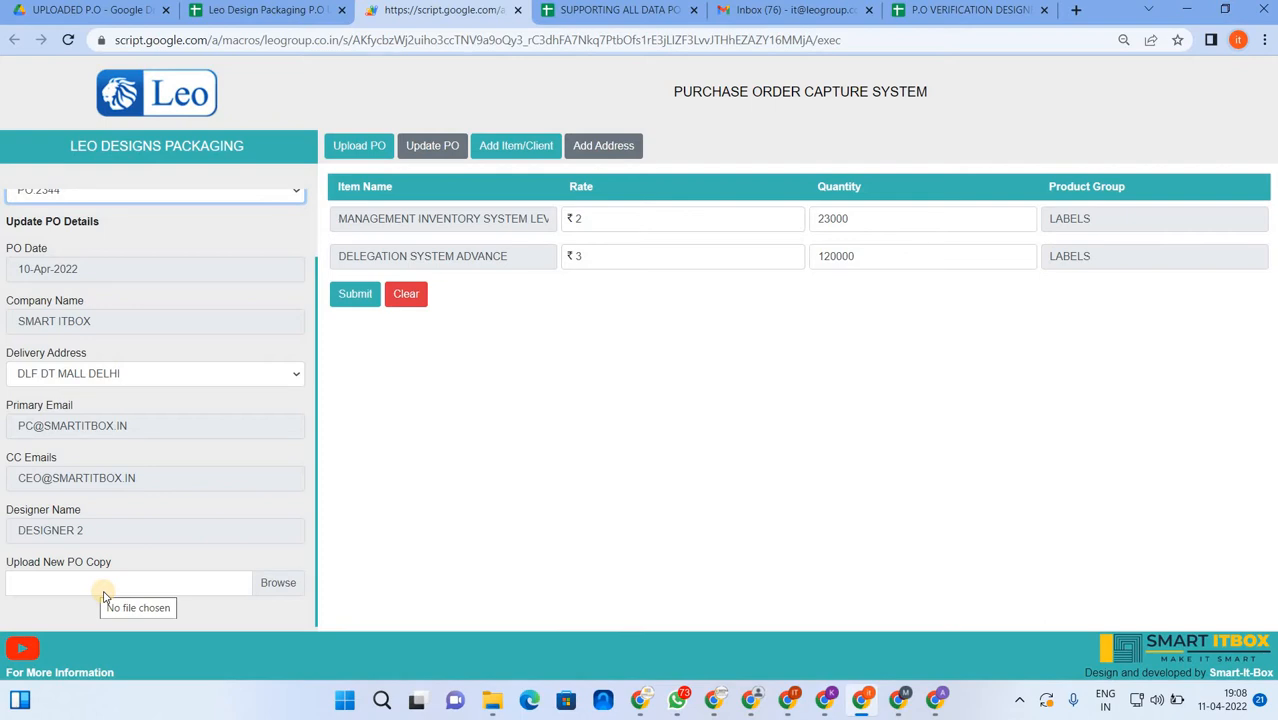
- Change the rates to 2.50 and 3.20 and the quantities to 230000 and 1200000
left_click(637, 216)
type(".5")
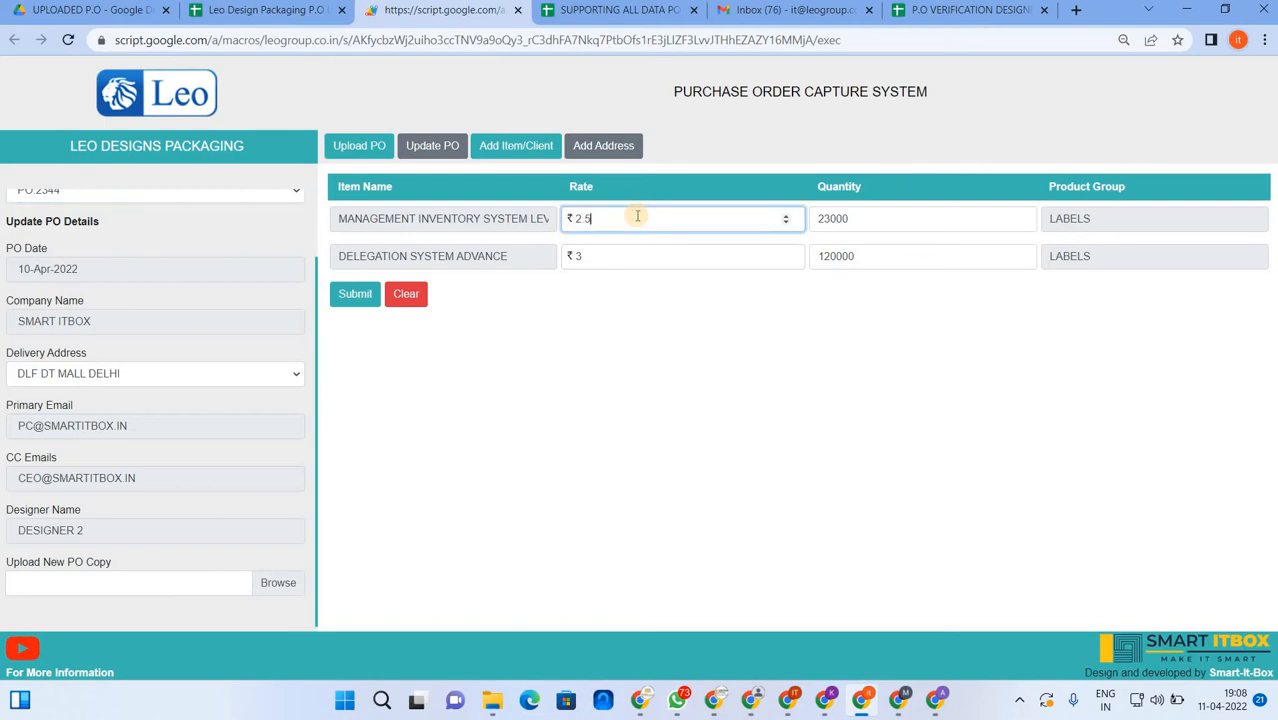
type("0")
left_click(616, 257)
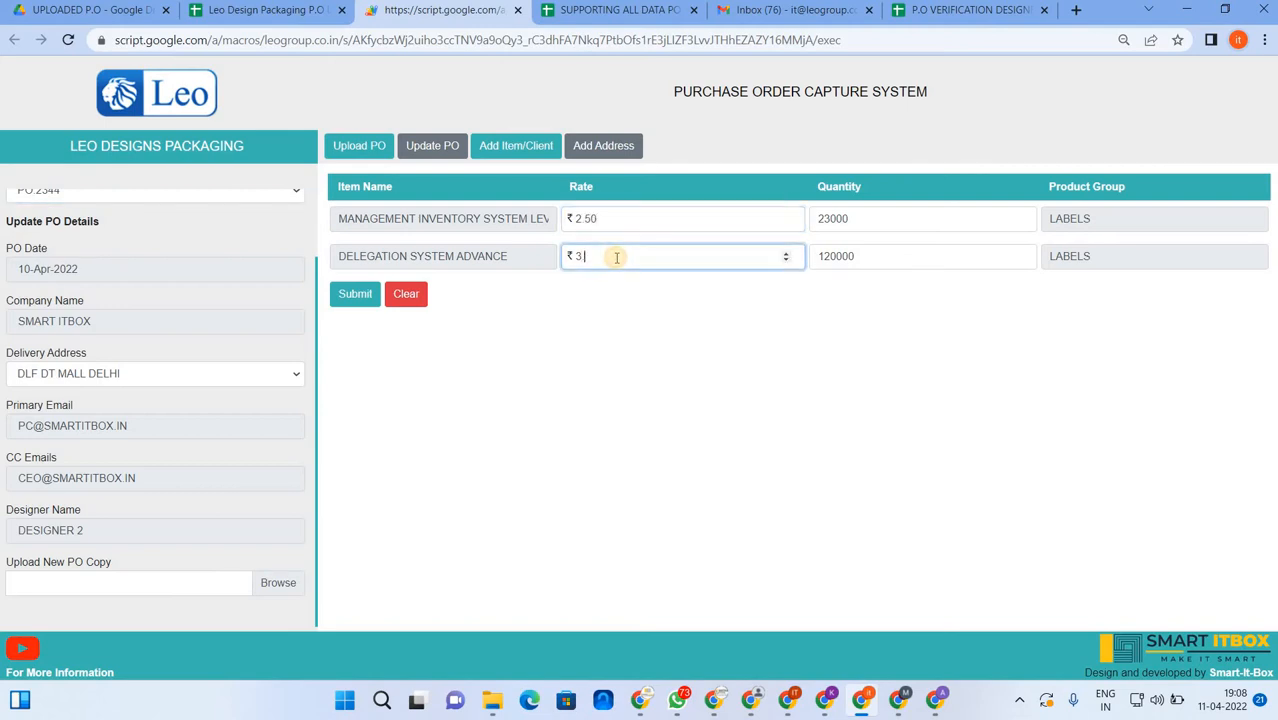
type(".20")
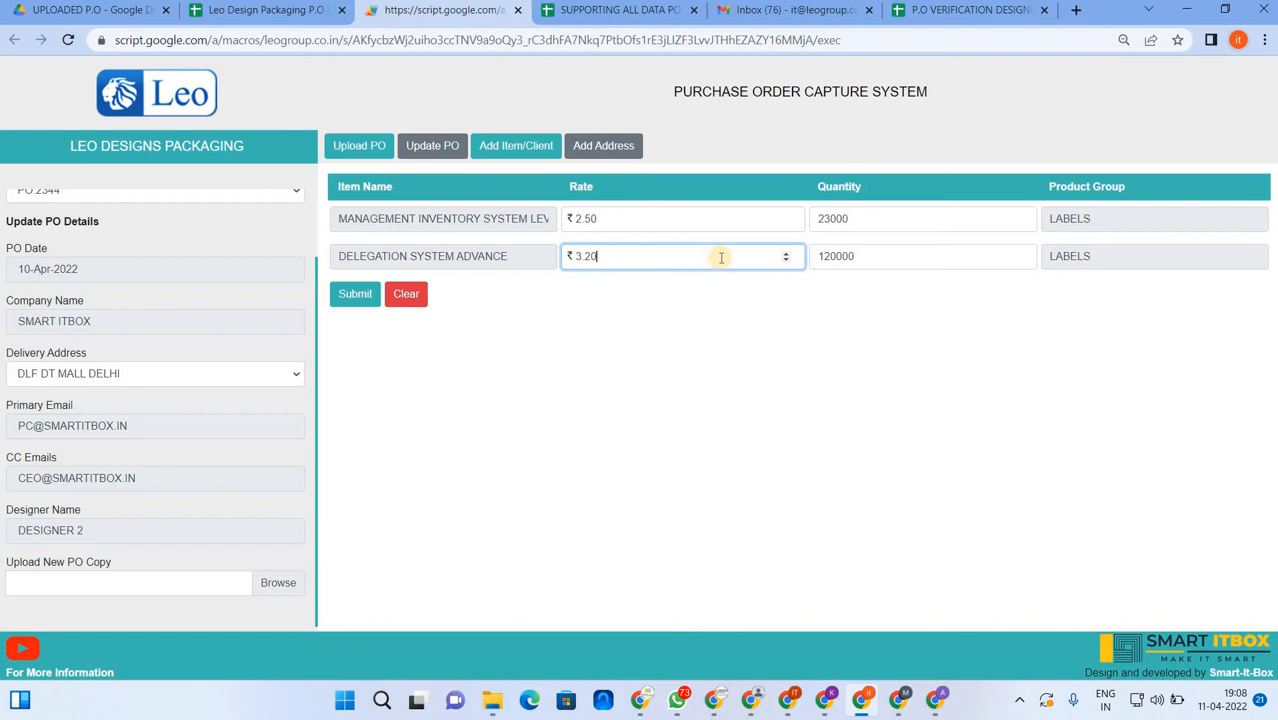
left_click(857, 218)
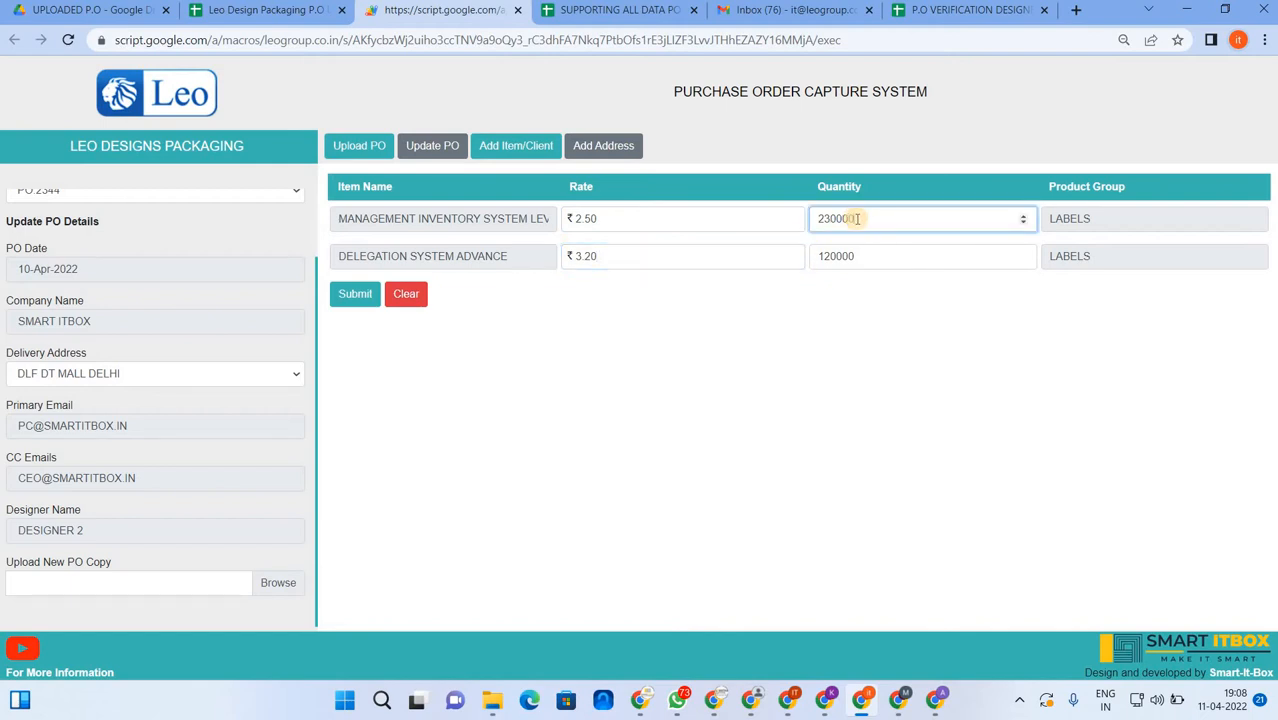
type("0")
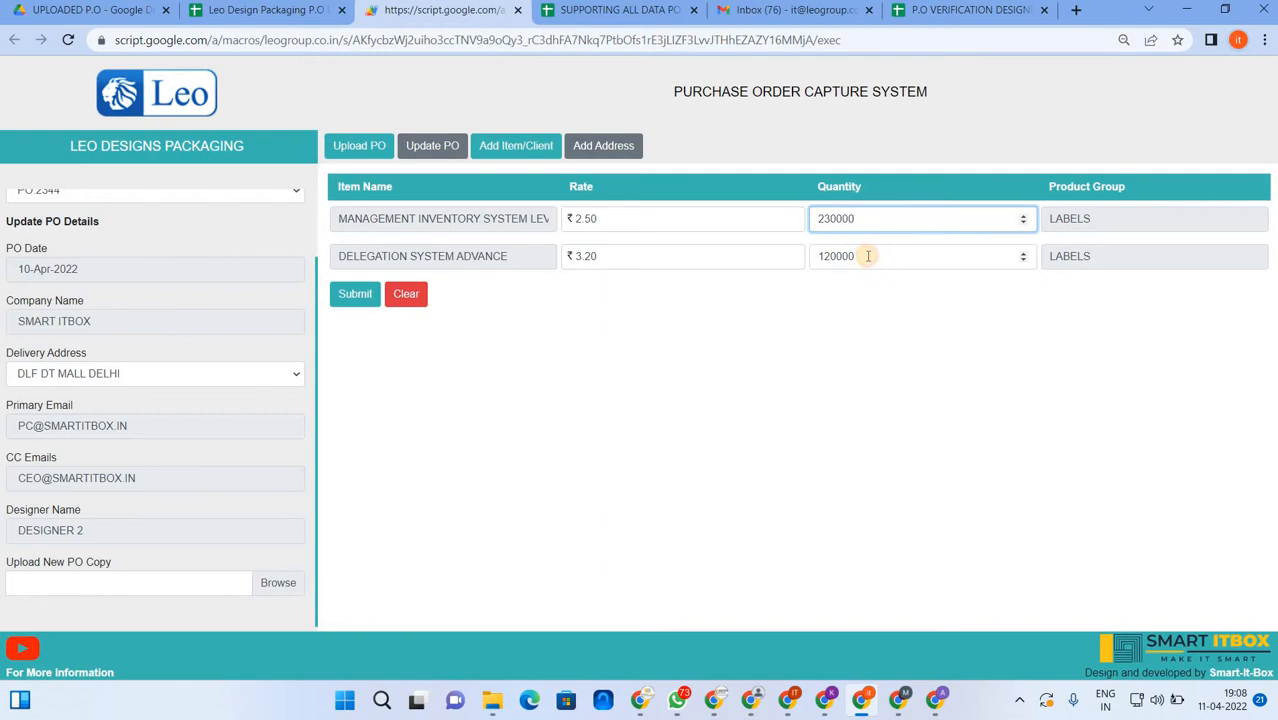
left_click(868, 256)
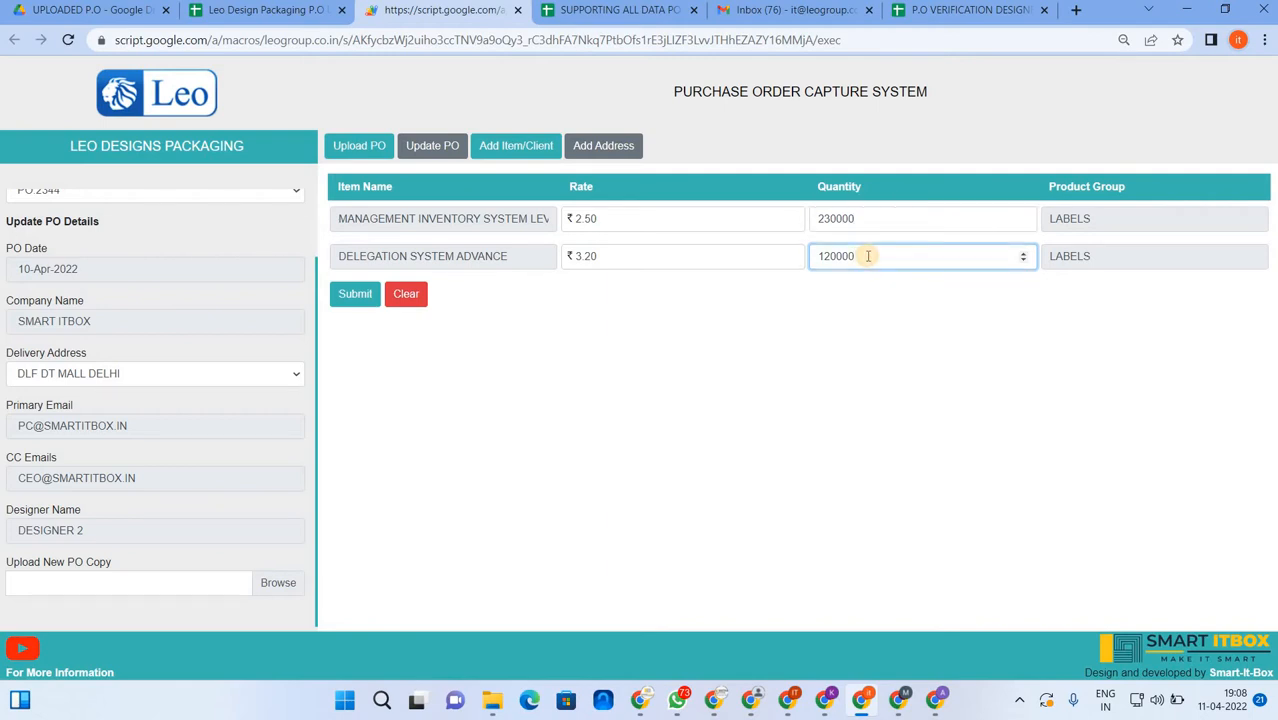
type("0")
left_click(355, 292)
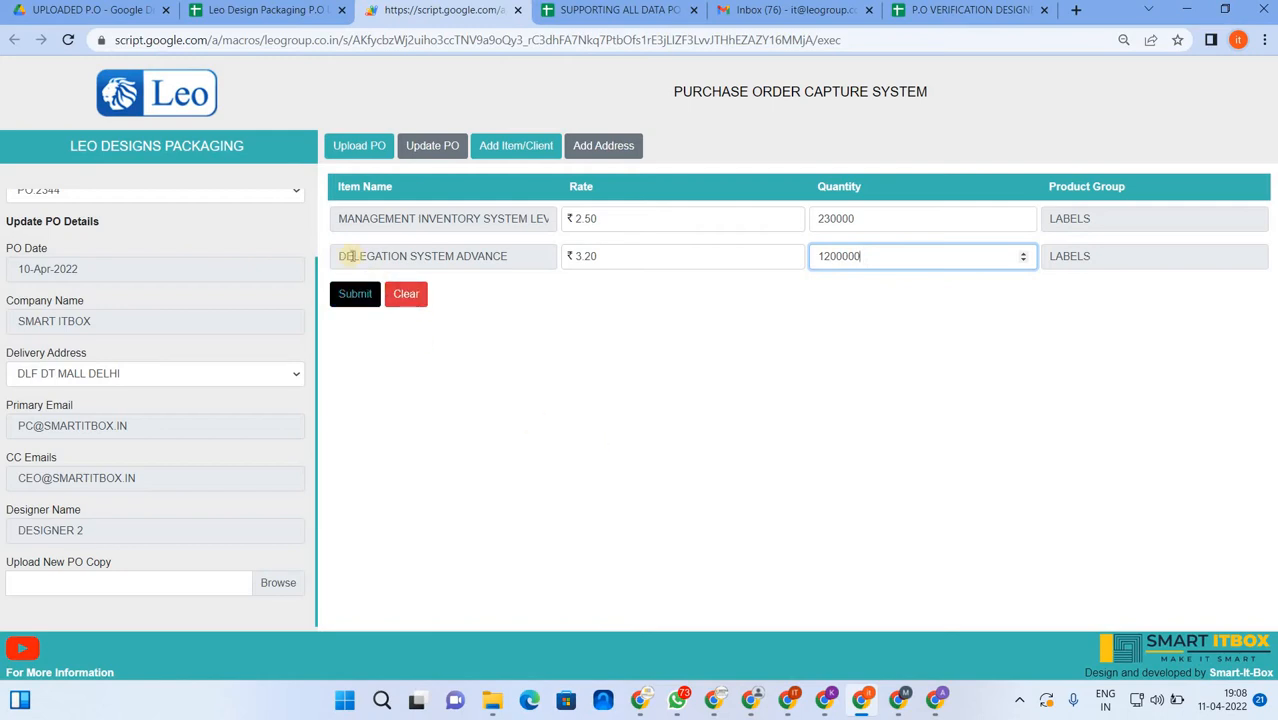
- Format the P.O UPLOAD sheet's Price column as Indian Rupee, then submit the updated order
left_click(311, 12)
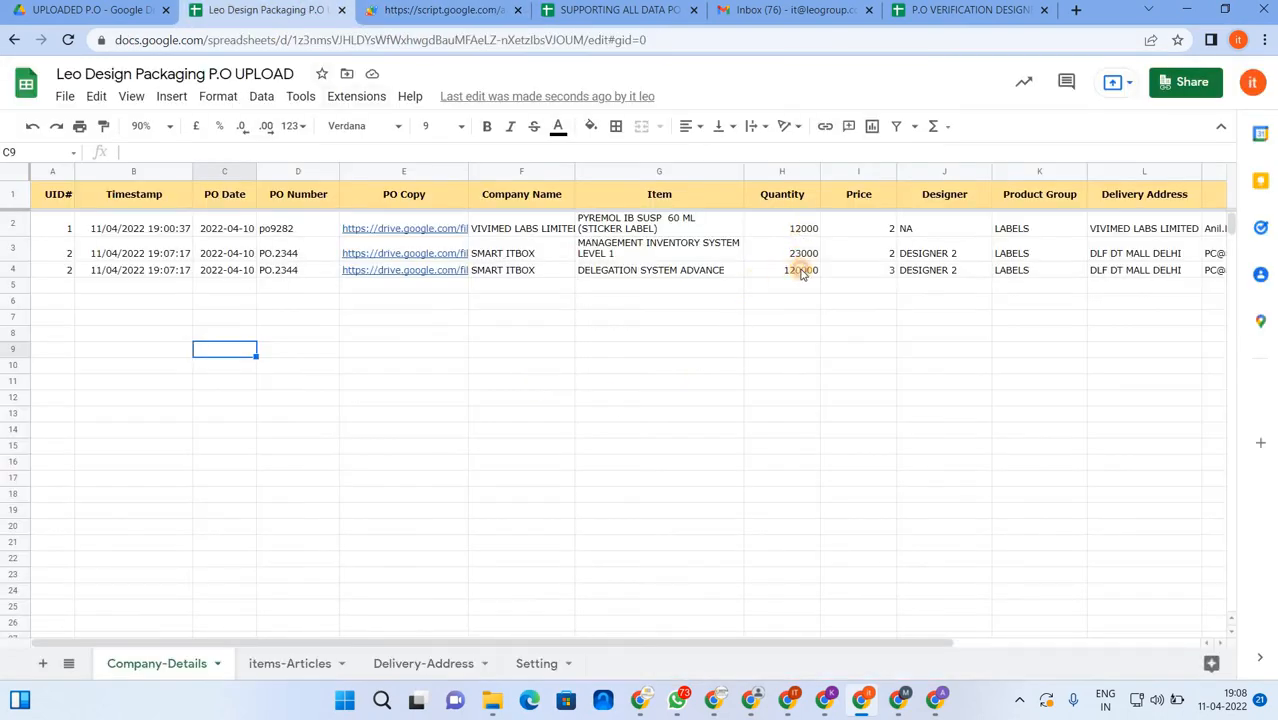
left_click_drag(802, 228, 802, 268)
left_click_drag(855, 226, 853, 268)
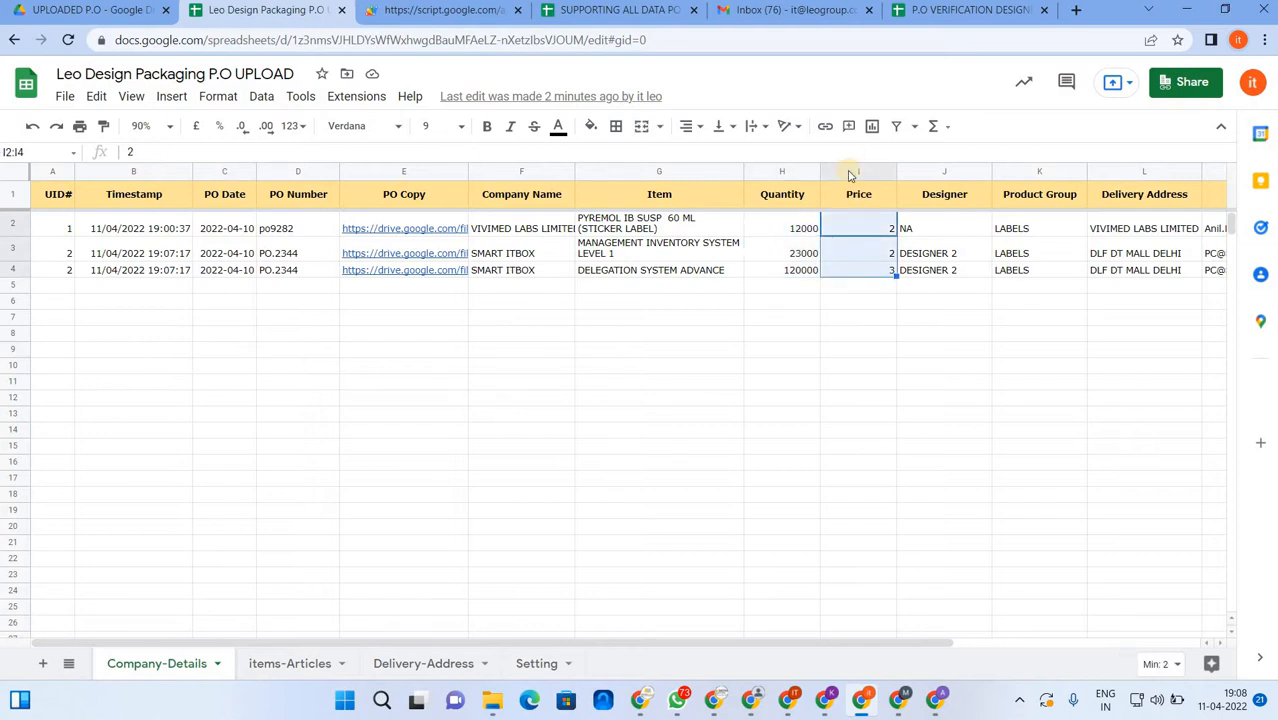
left_click(850, 172)
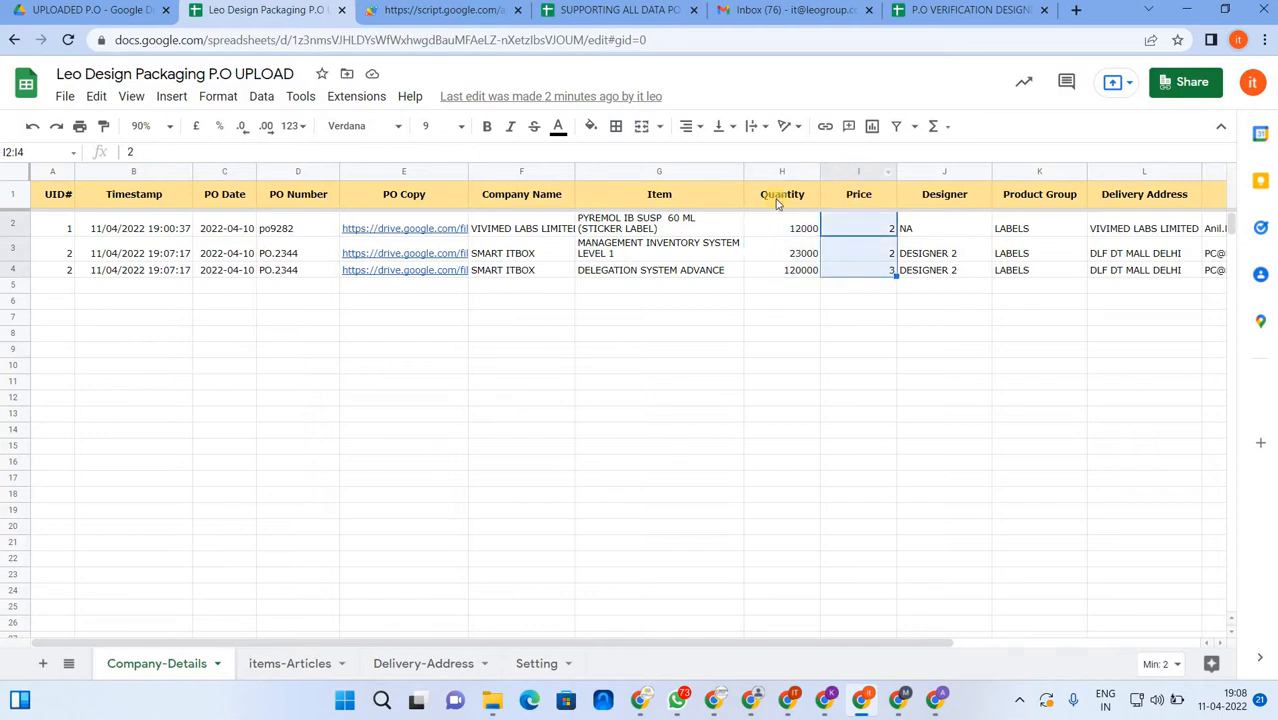
left_click(291, 126)
left_click(388, 592)
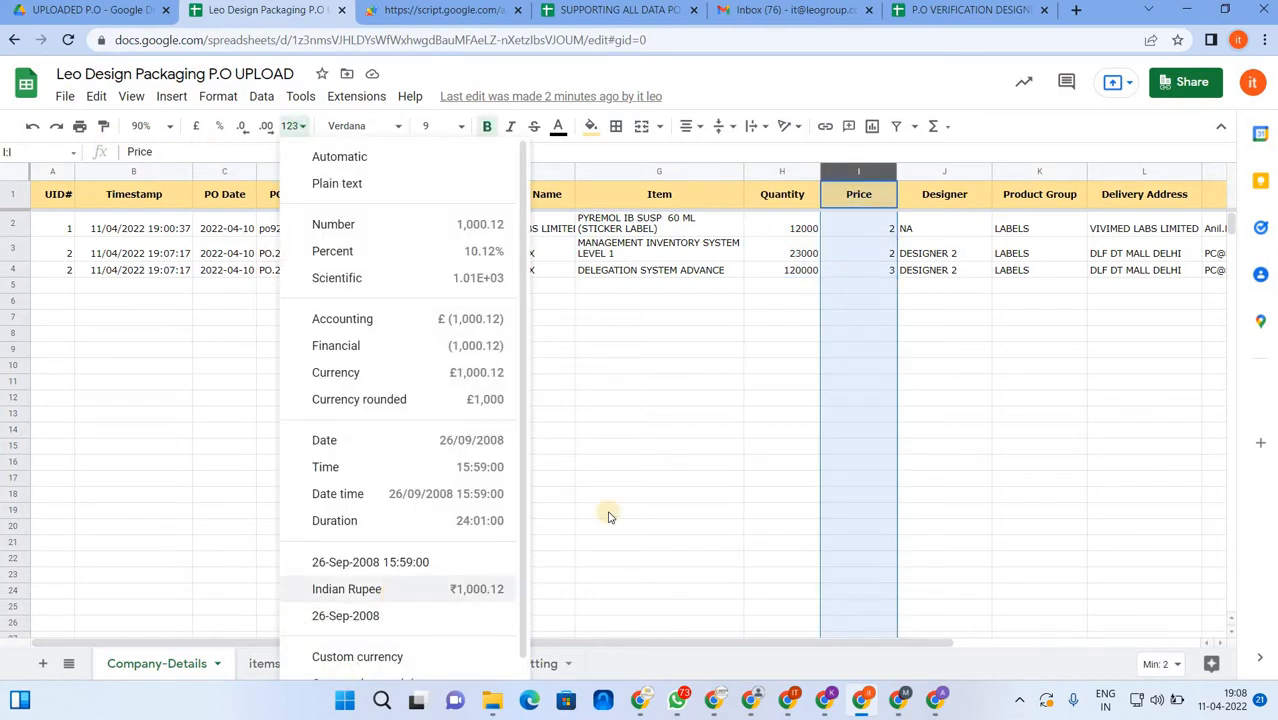
left_click(864, 316)
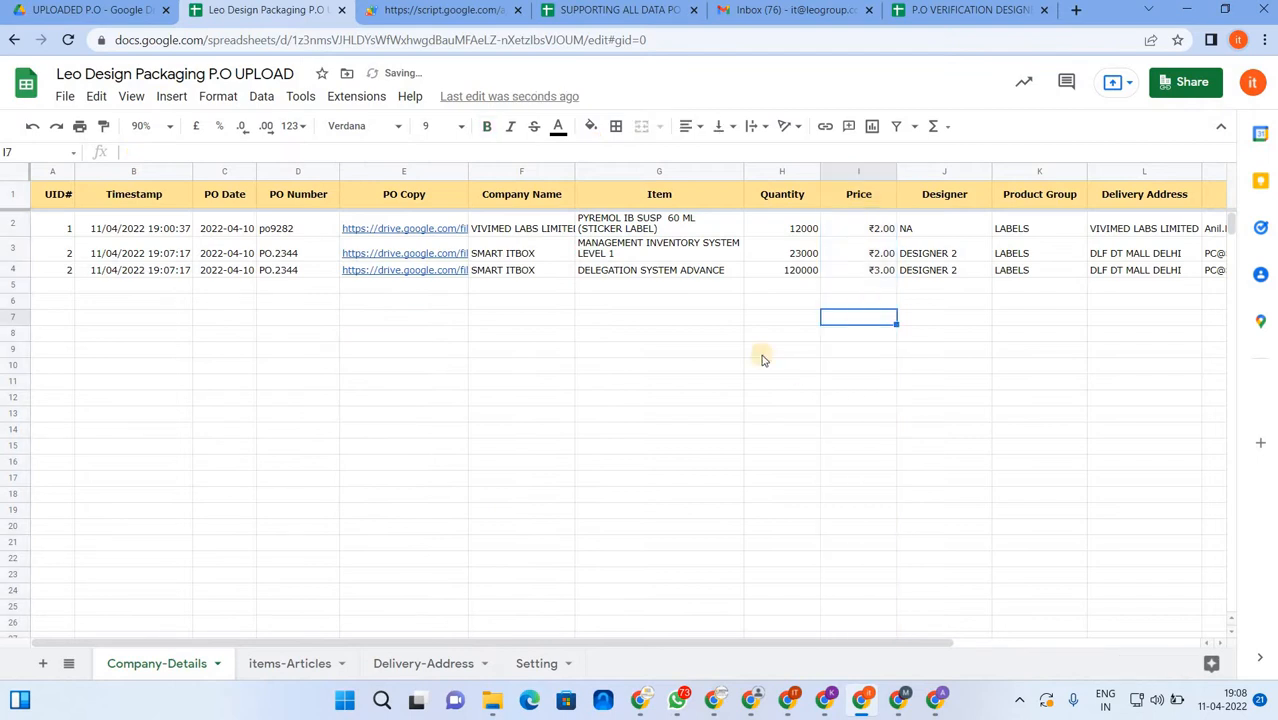
left_click(446, 10)
left_click(360, 297)
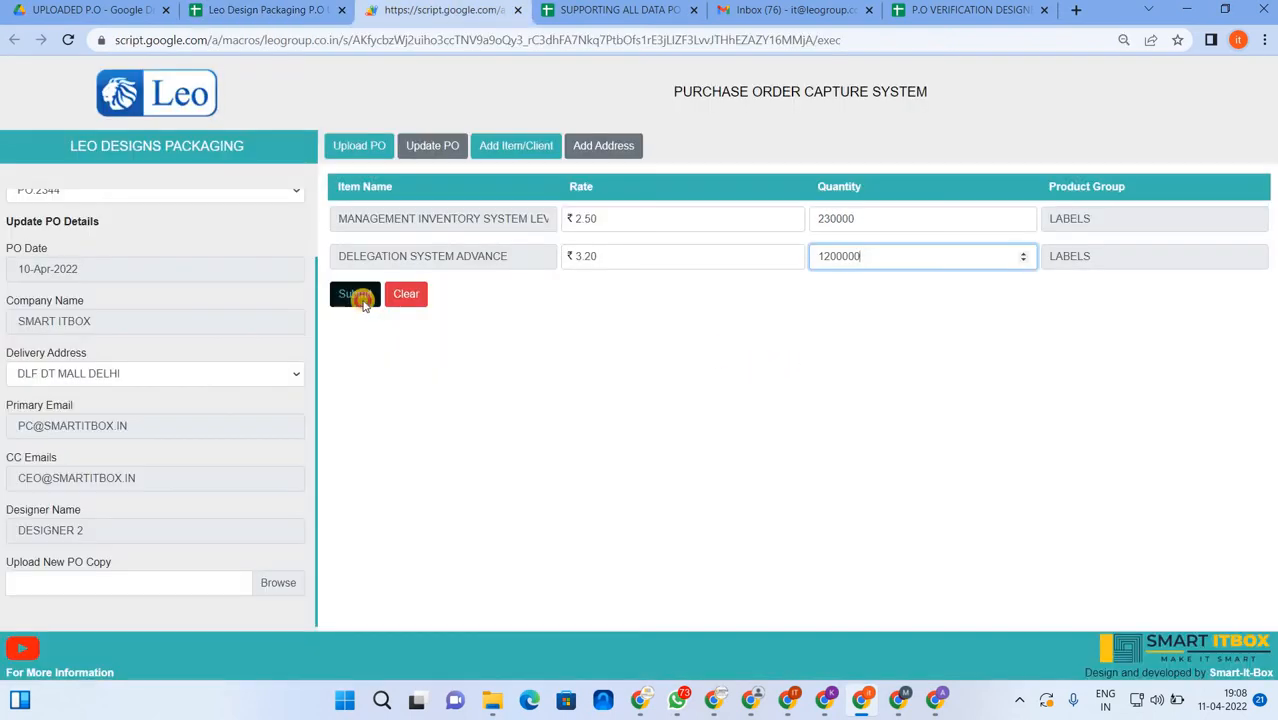
- Confirm saving the updated PO.2344, dismiss the Record Stored message, and switch to the spreadsheet
left_click(762, 446)
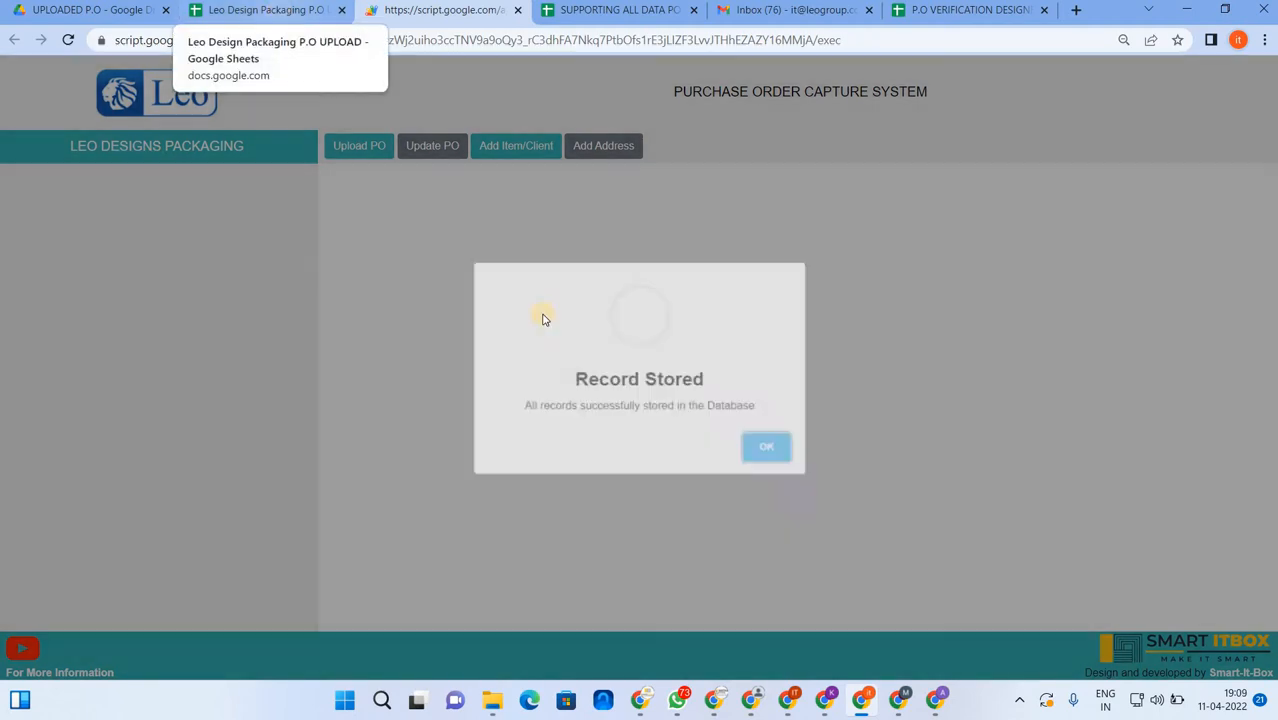
left_click(766, 446)
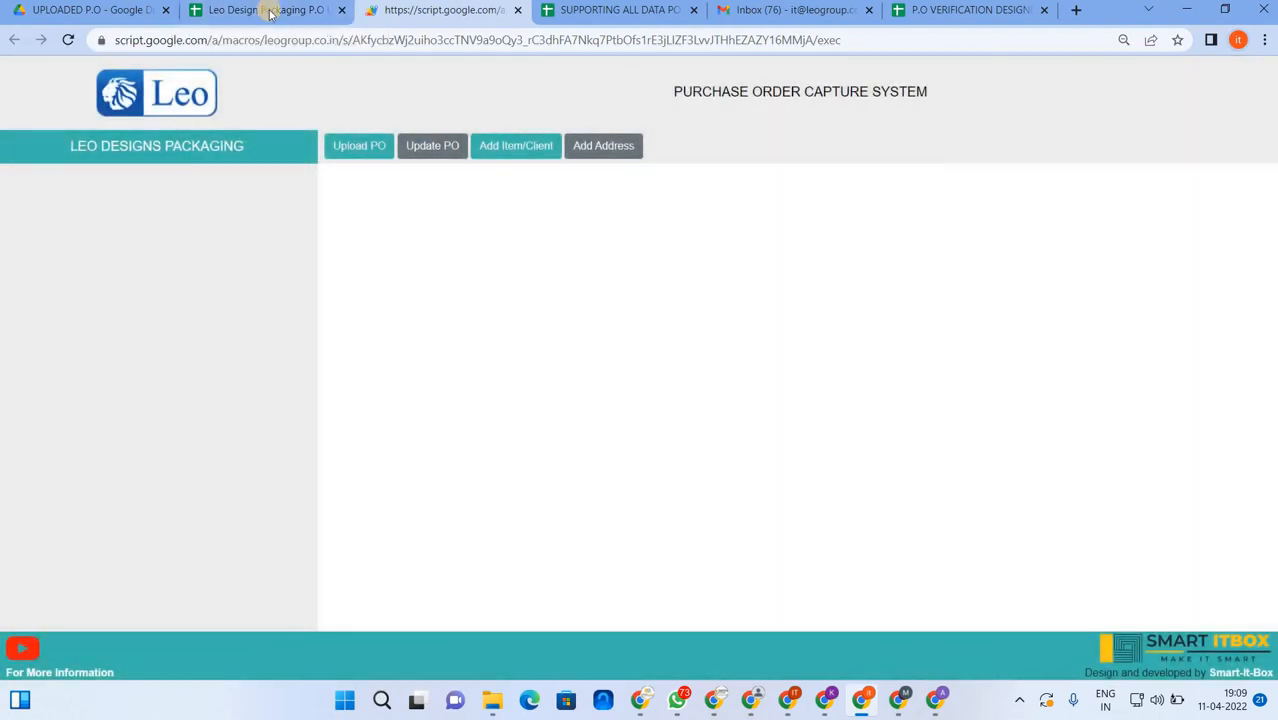
left_click(270, 12)
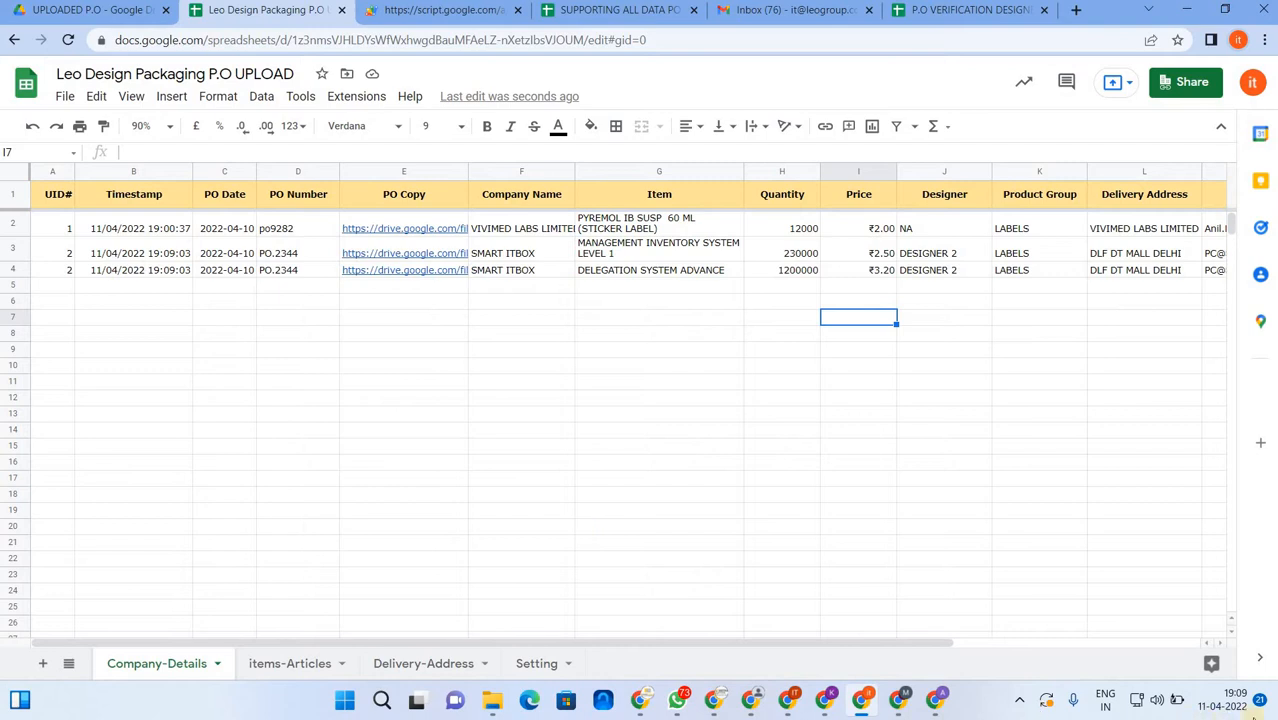
- Check cells H3, H4, I3 and I4 show 230000 at ₹2.50 and 1200000 at ₹3.20
left_click(809, 256)
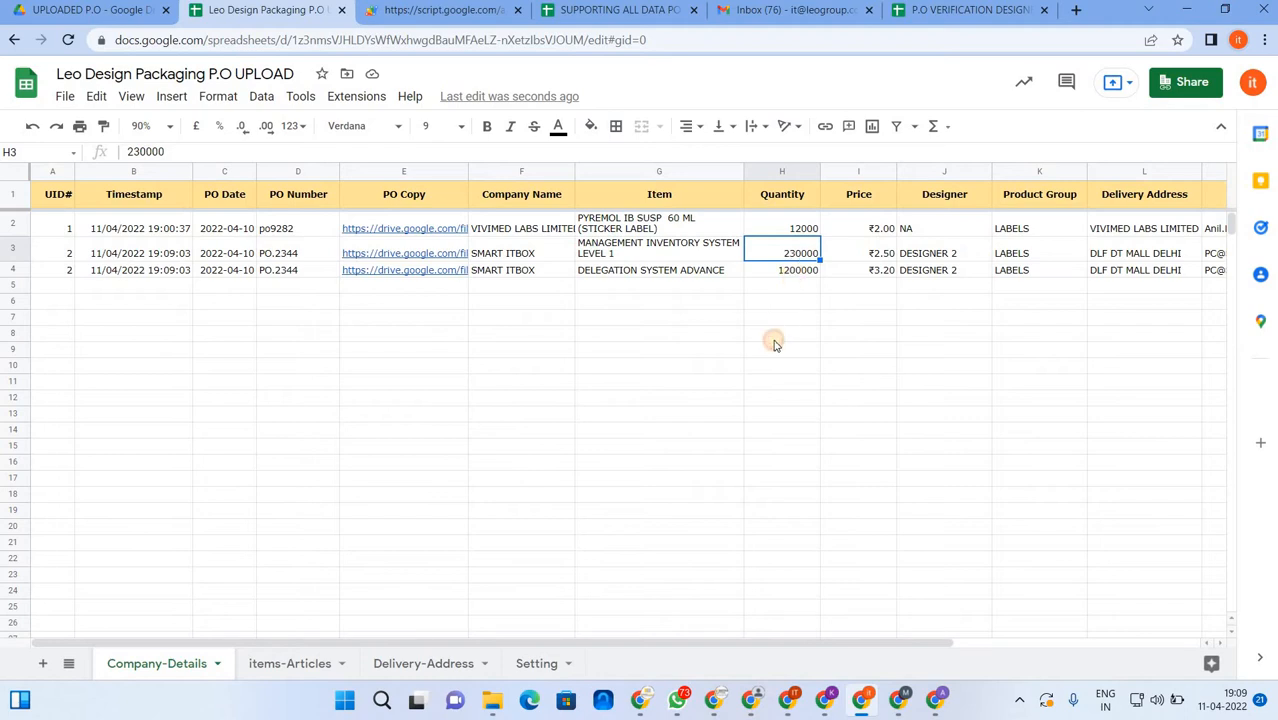
key("Down")
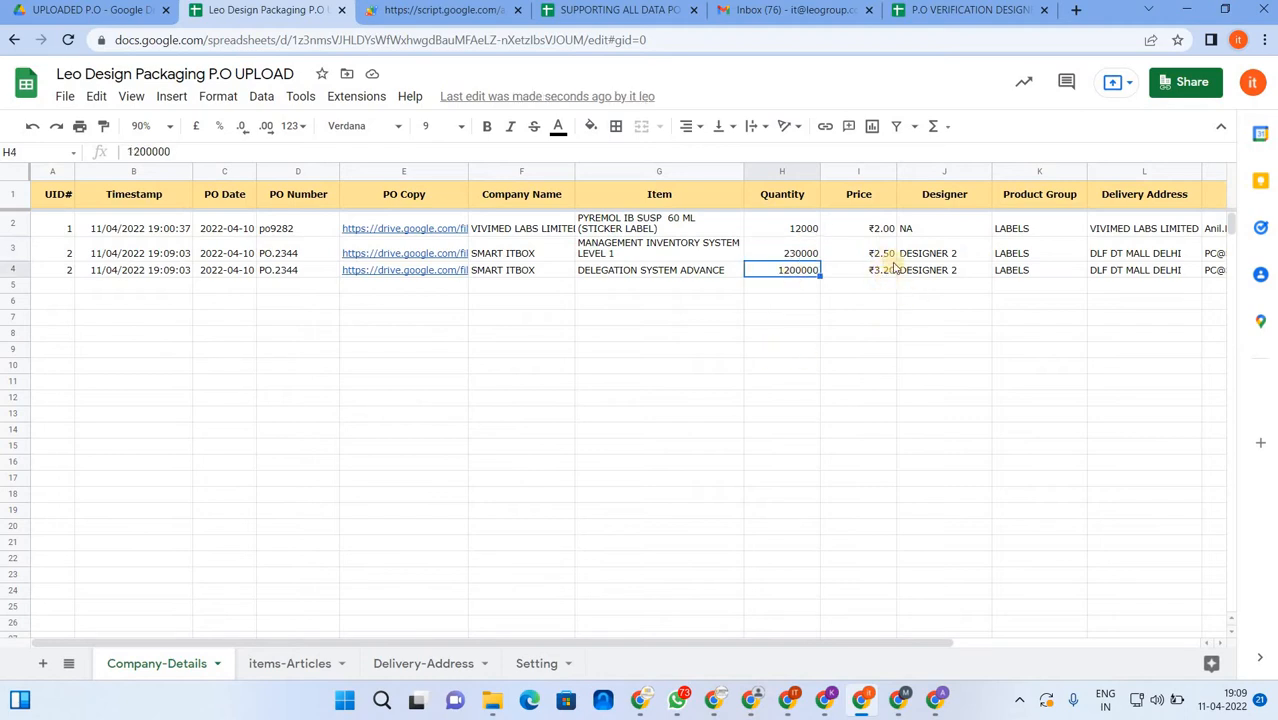
key("Up")
key("Right")
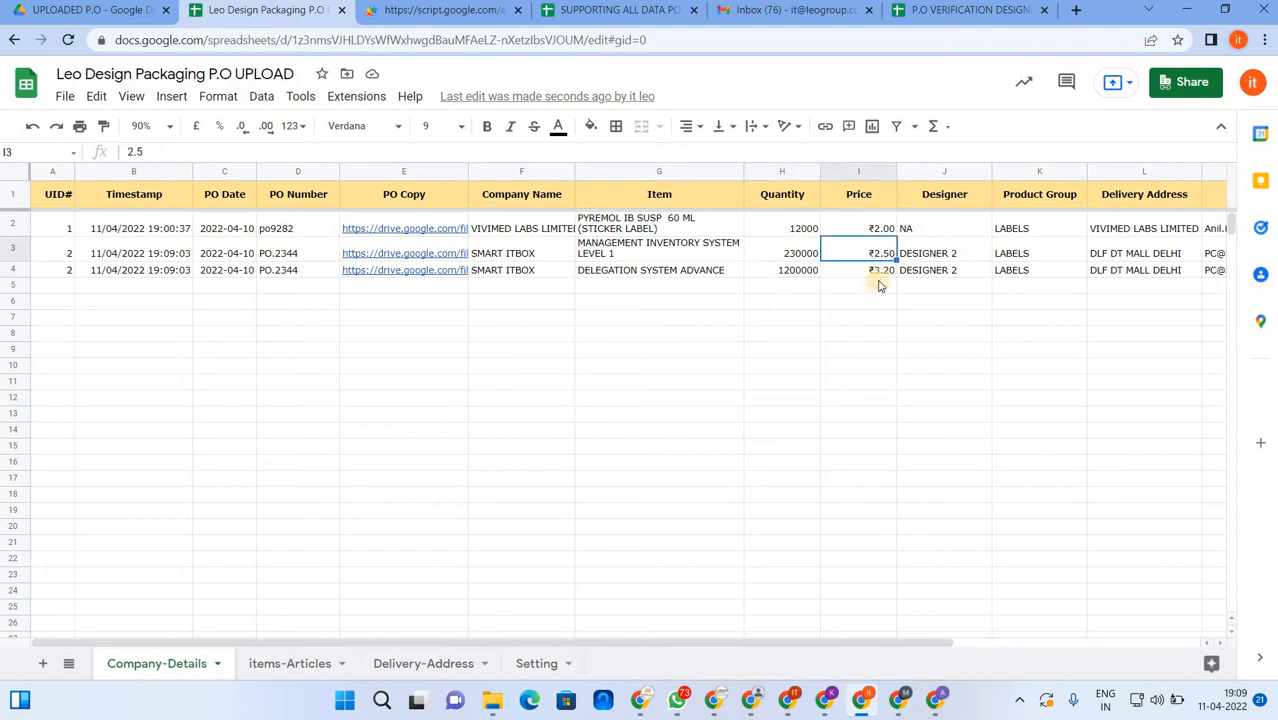
left_click(878, 276)
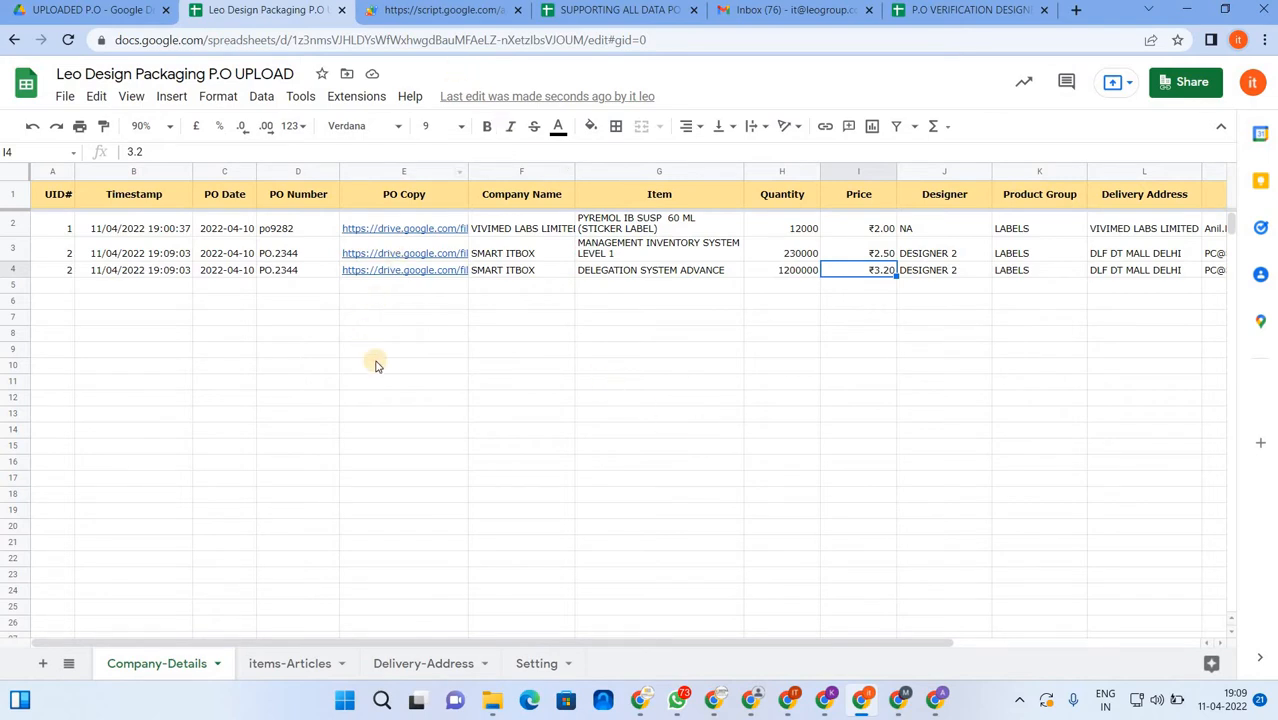
left_click(456, 14)
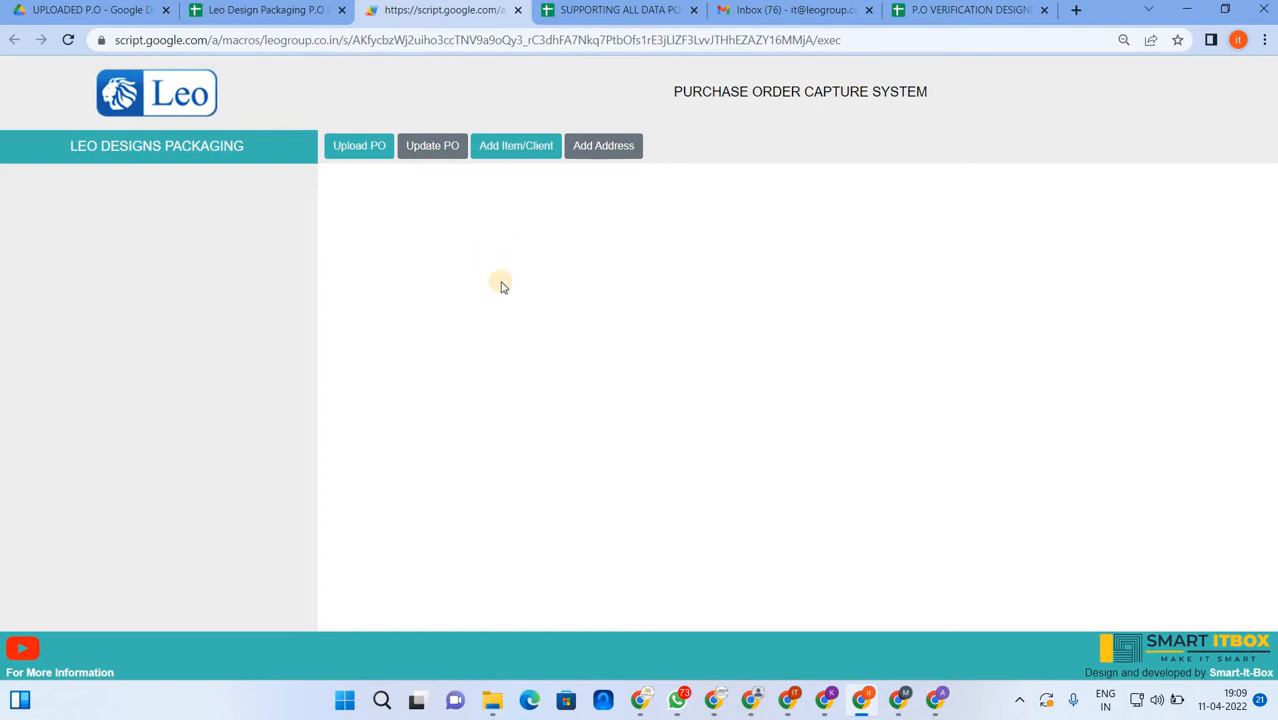
- In Add Item/Client, choose ENTER NEW COMPANY and enter the name SMART ITBOX PVT LTD
left_click(518, 150)
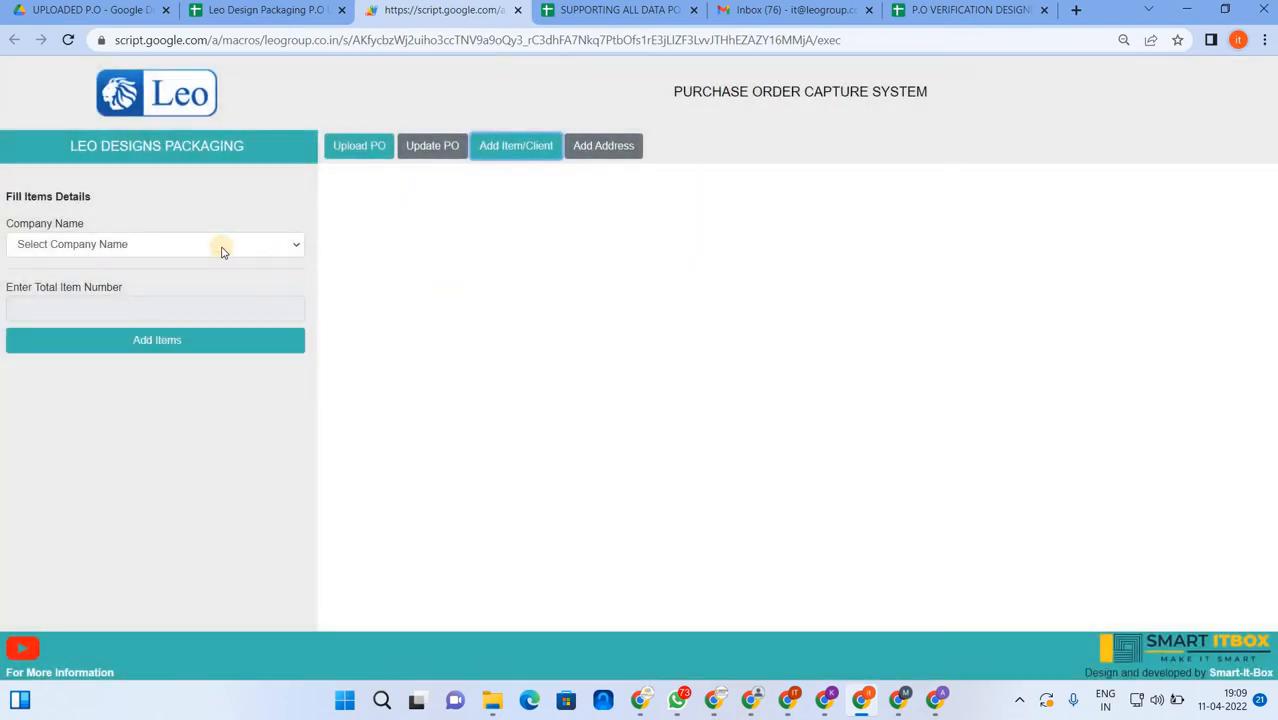
left_click(140, 248)
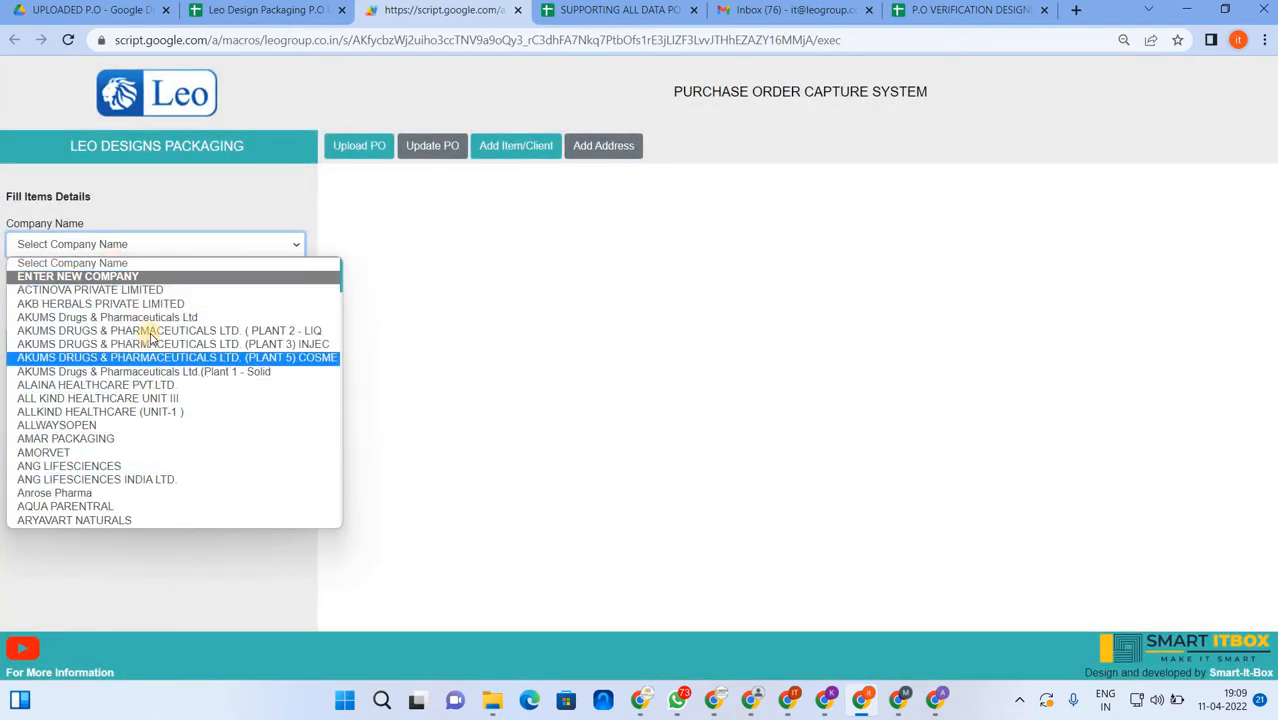
left_click(67, 277)
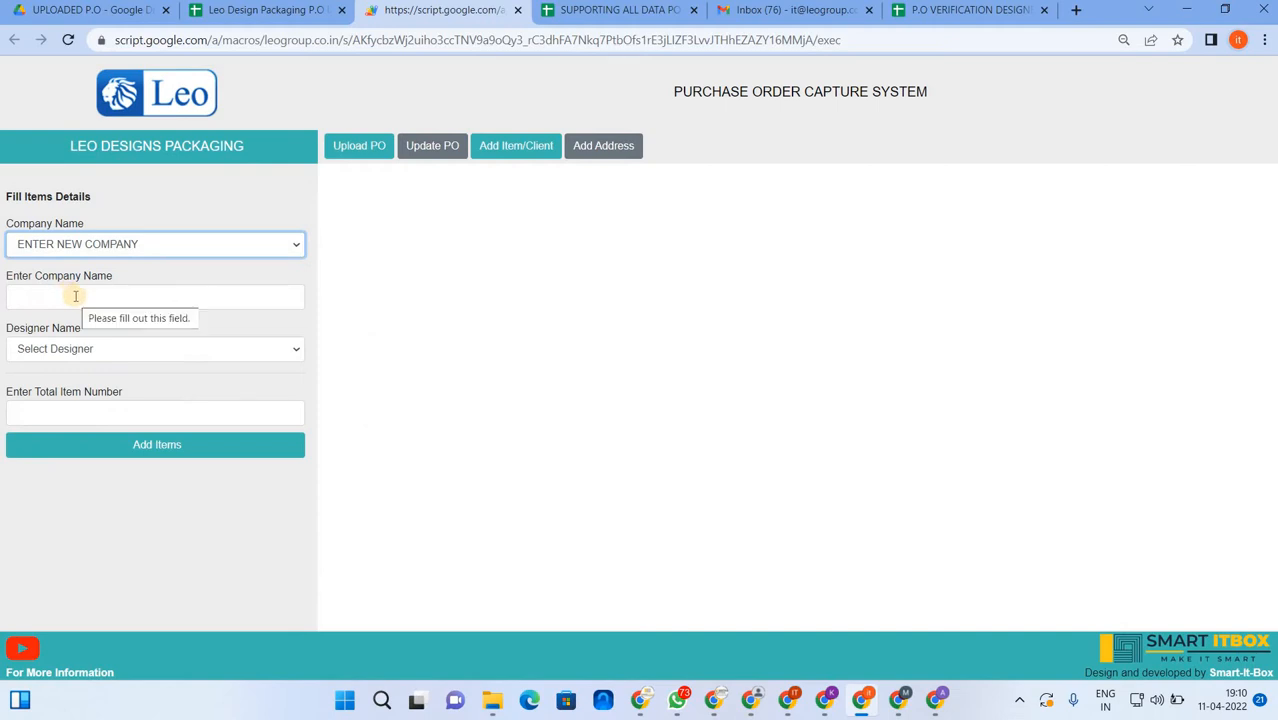
left_click(75, 296)
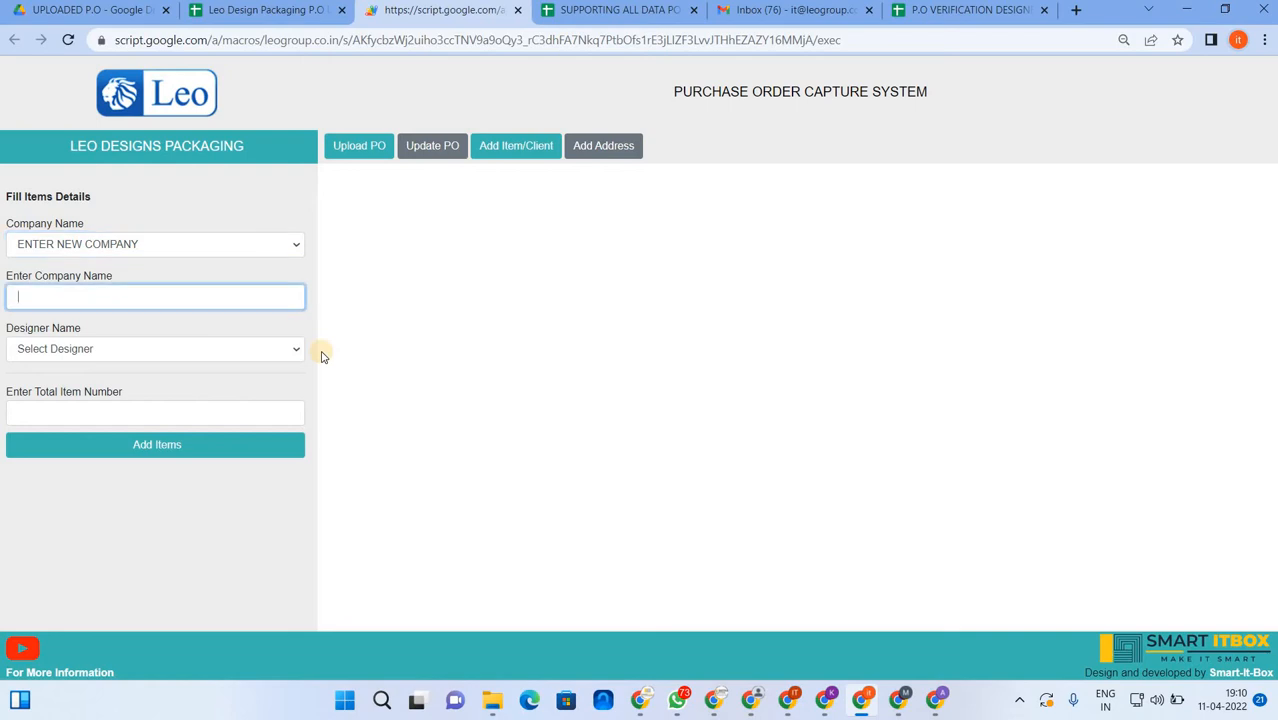
type("SMART ITBOX PVT LTD")
- Assign DESIGNER 2 and generate item rows for a total of 1 item
left_click(224, 349)
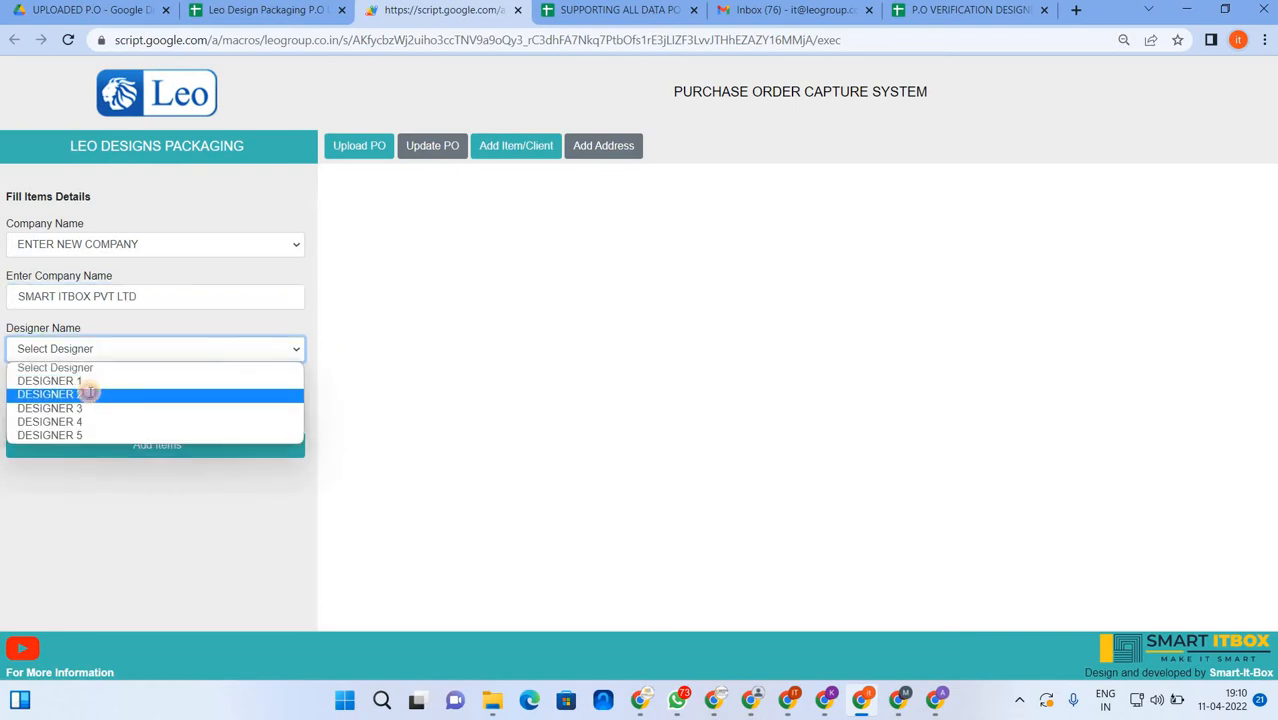
left_click(89, 394)
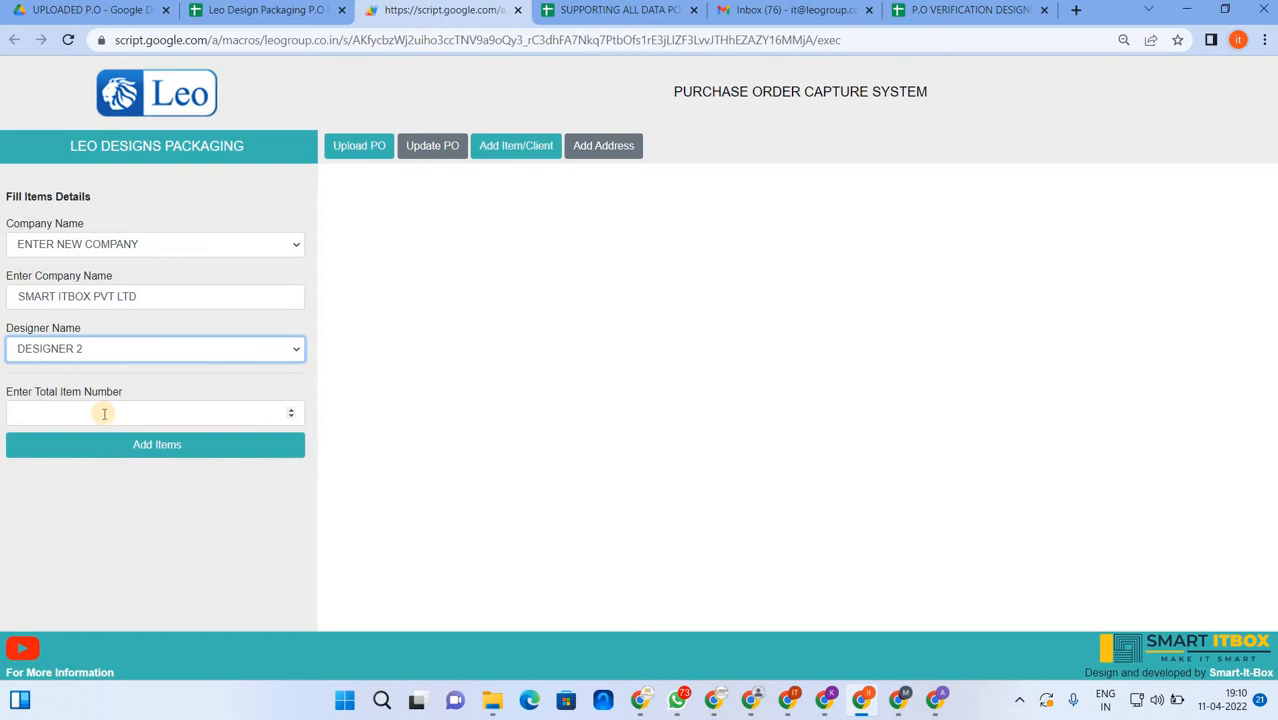
left_click(104, 413)
type("2")
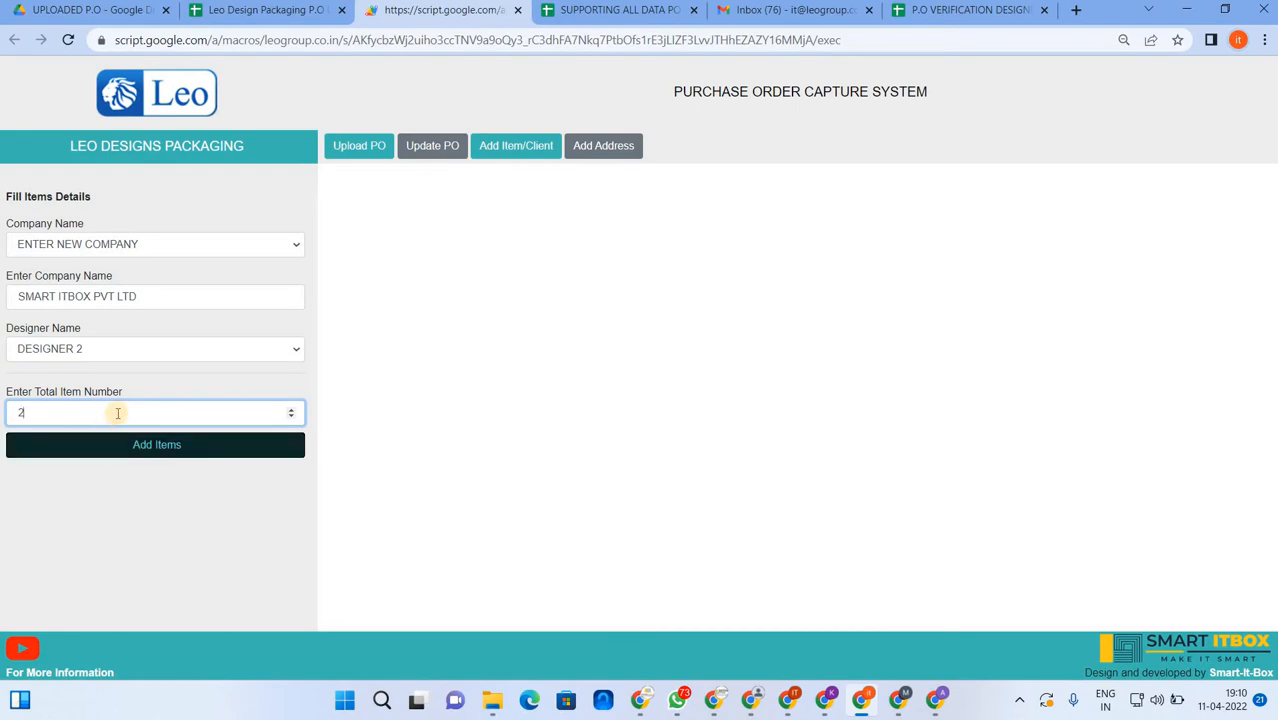
key("BackSpace")
type("1")
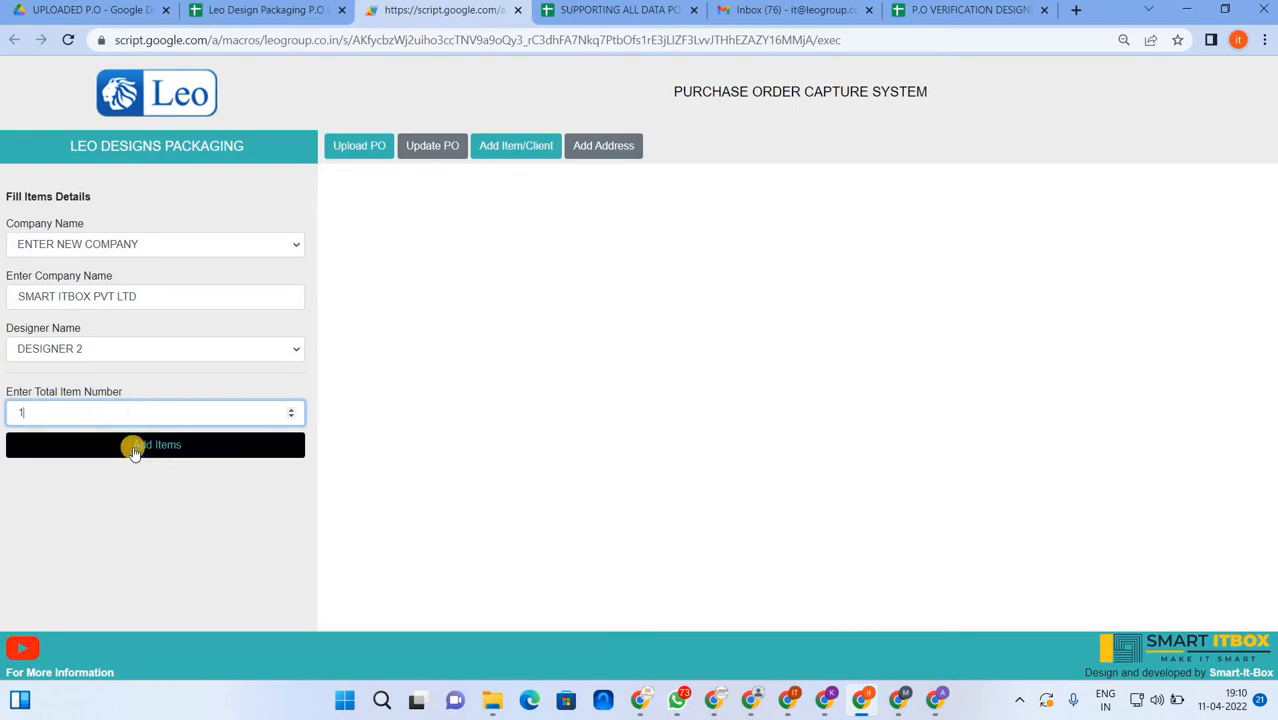
left_click(134, 449)
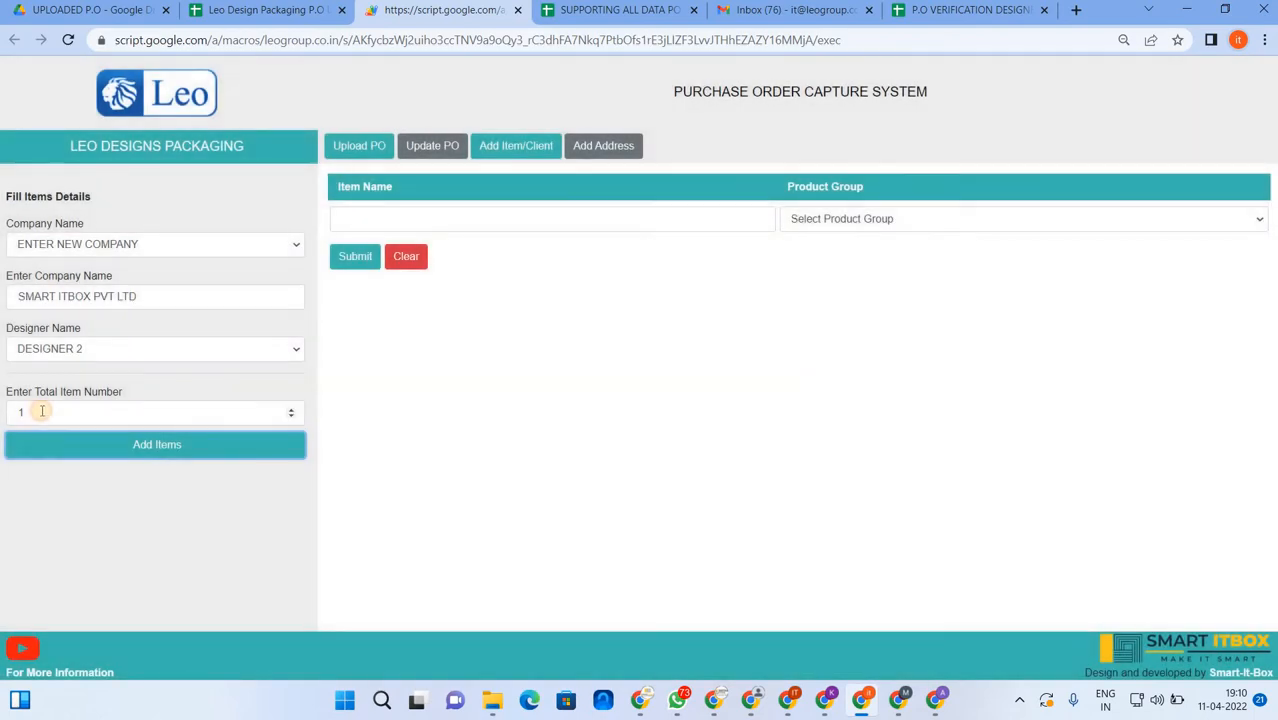
left_click(42, 411)
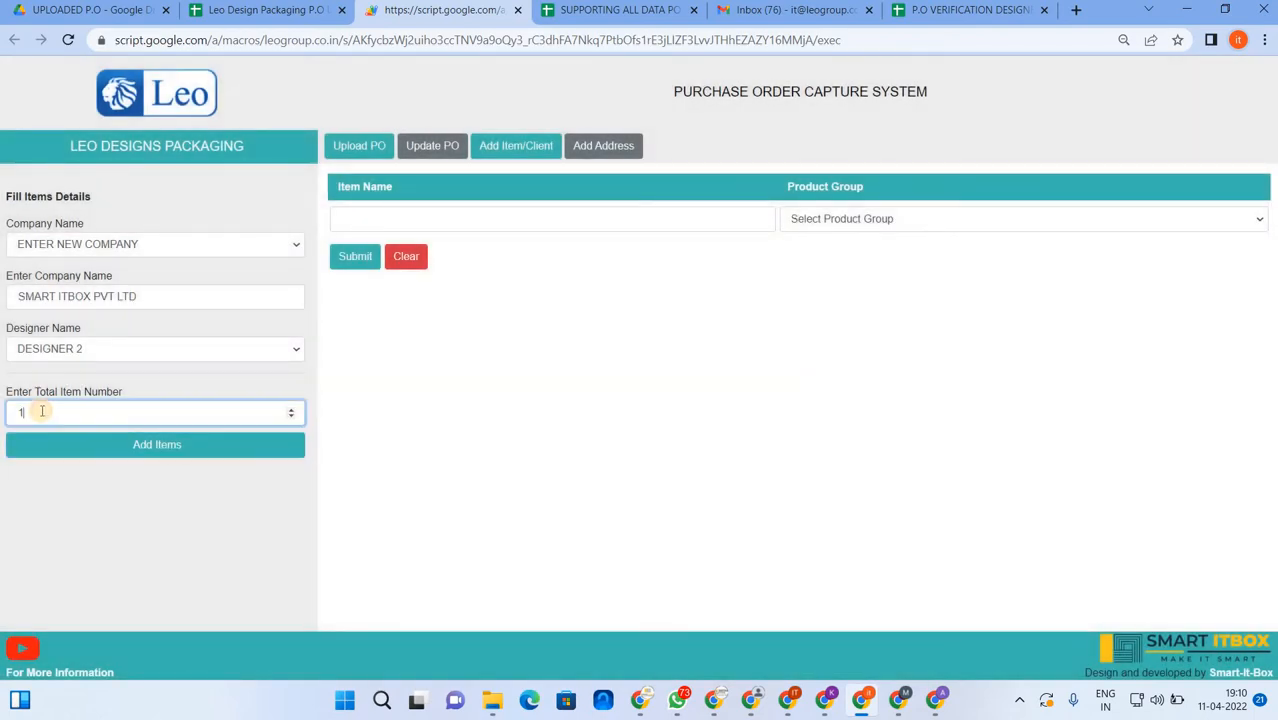
- Generate five item rows and enter SMART HD LABEL 50ML with product group LABELS
type("5")
left_click(63, 449)
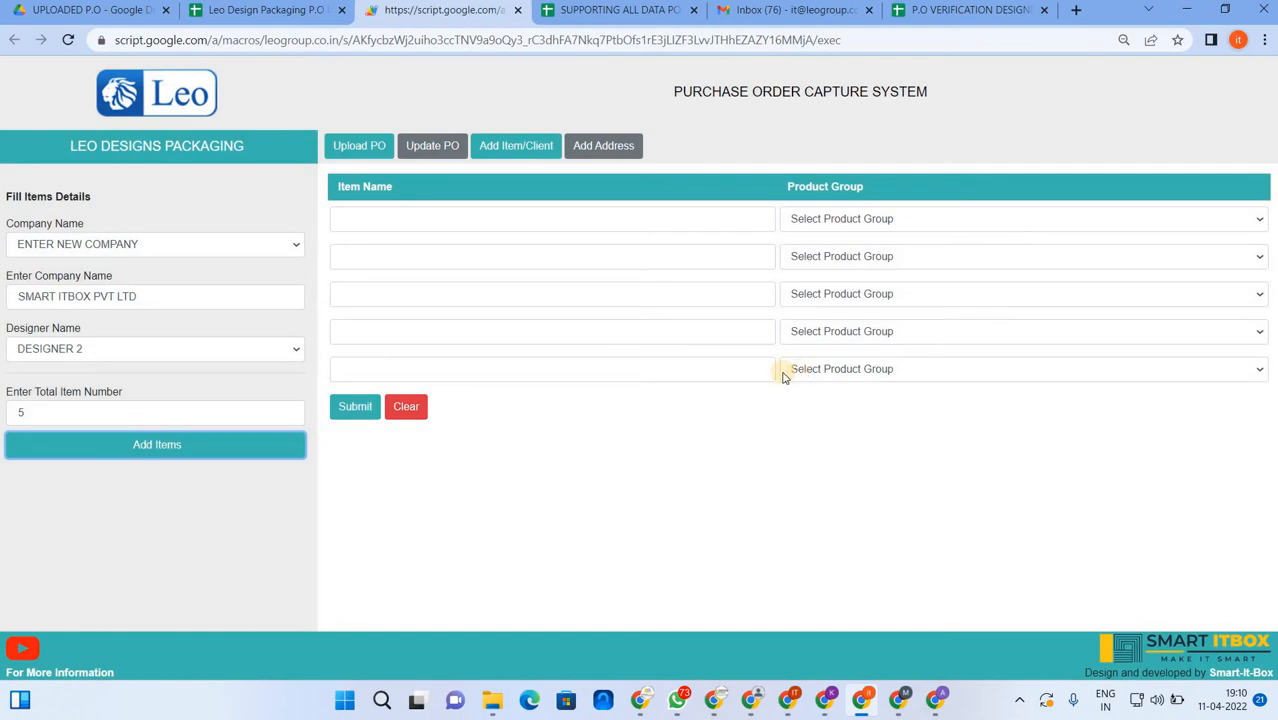
left_click(476, 216)
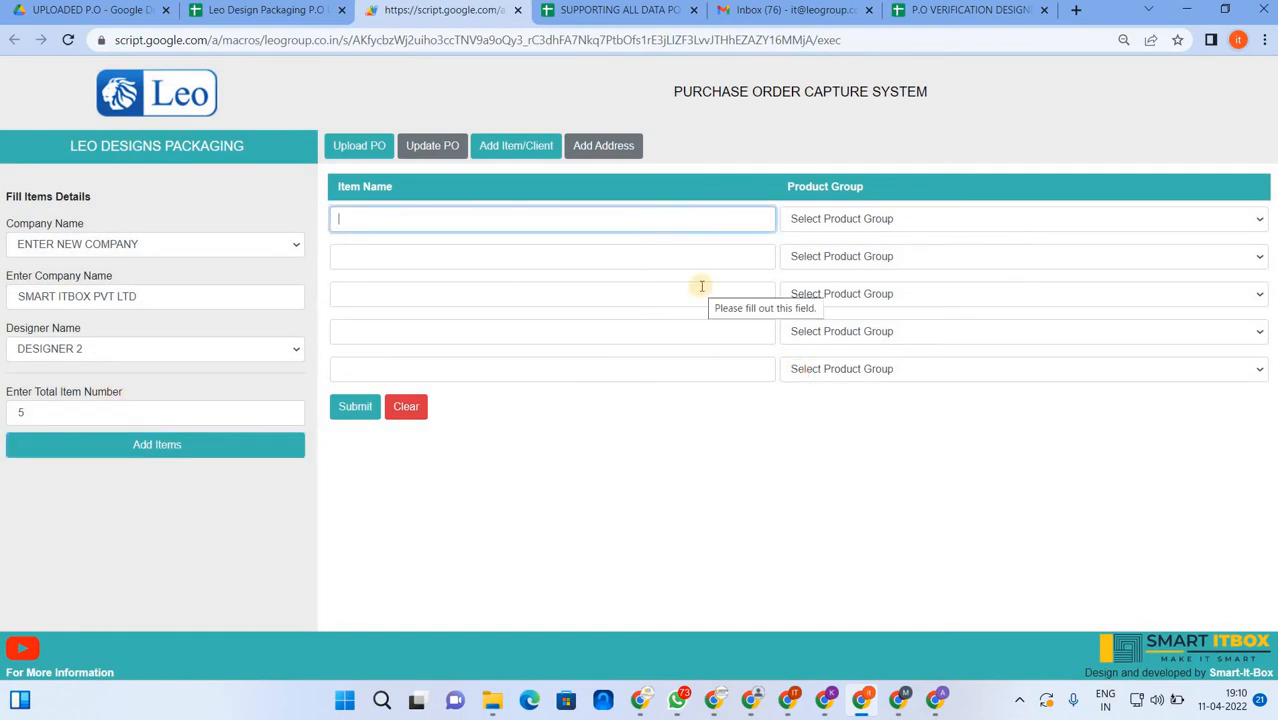
type("SMART")
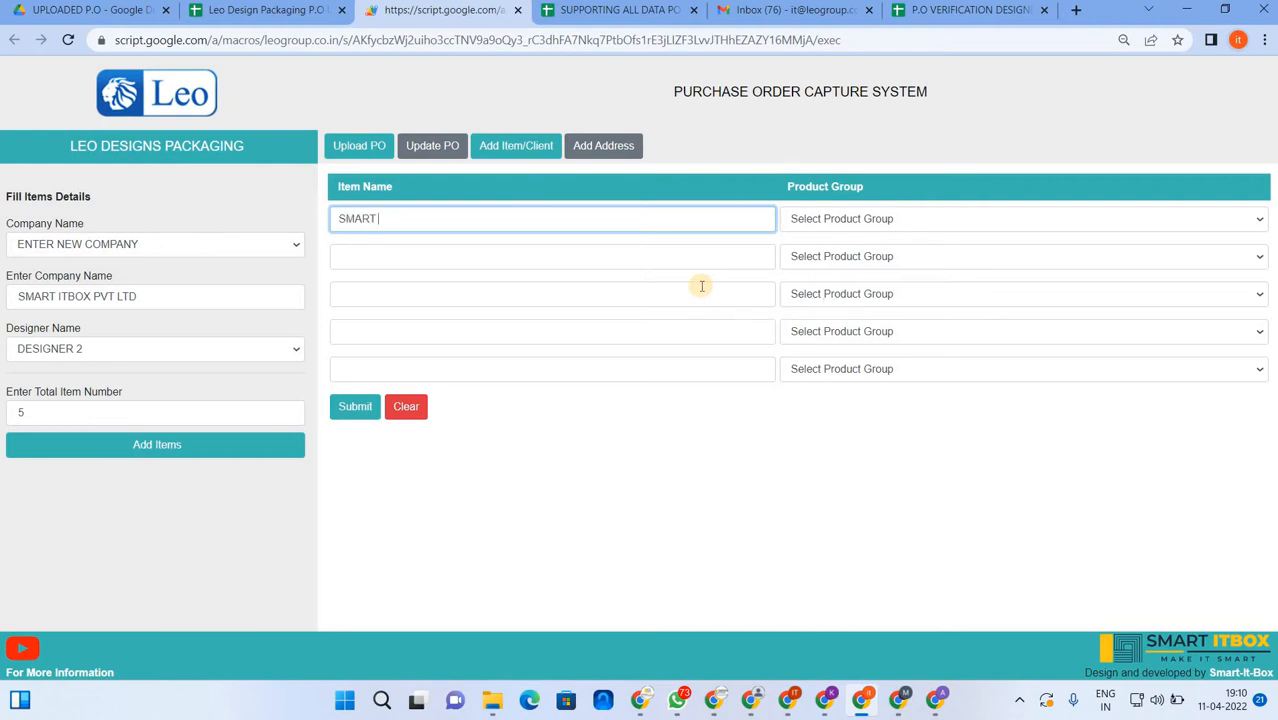
type(" HD LABEL 50ML")
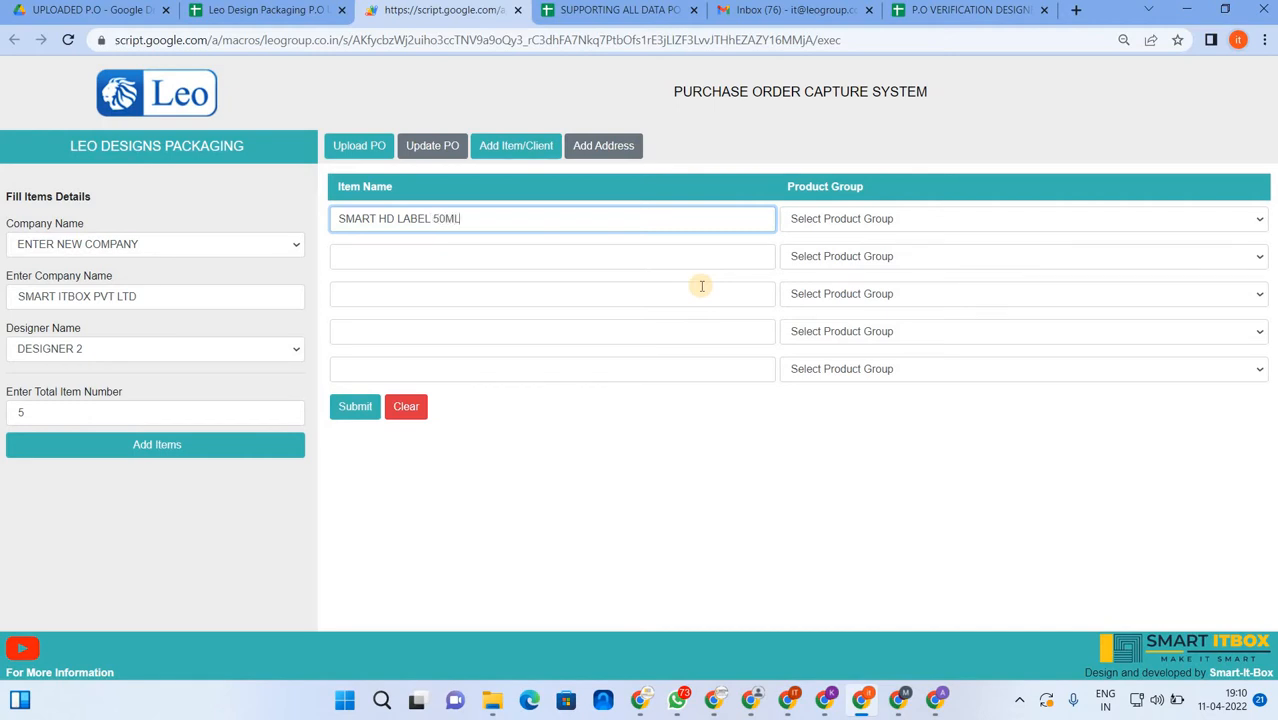
left_click(872, 218)
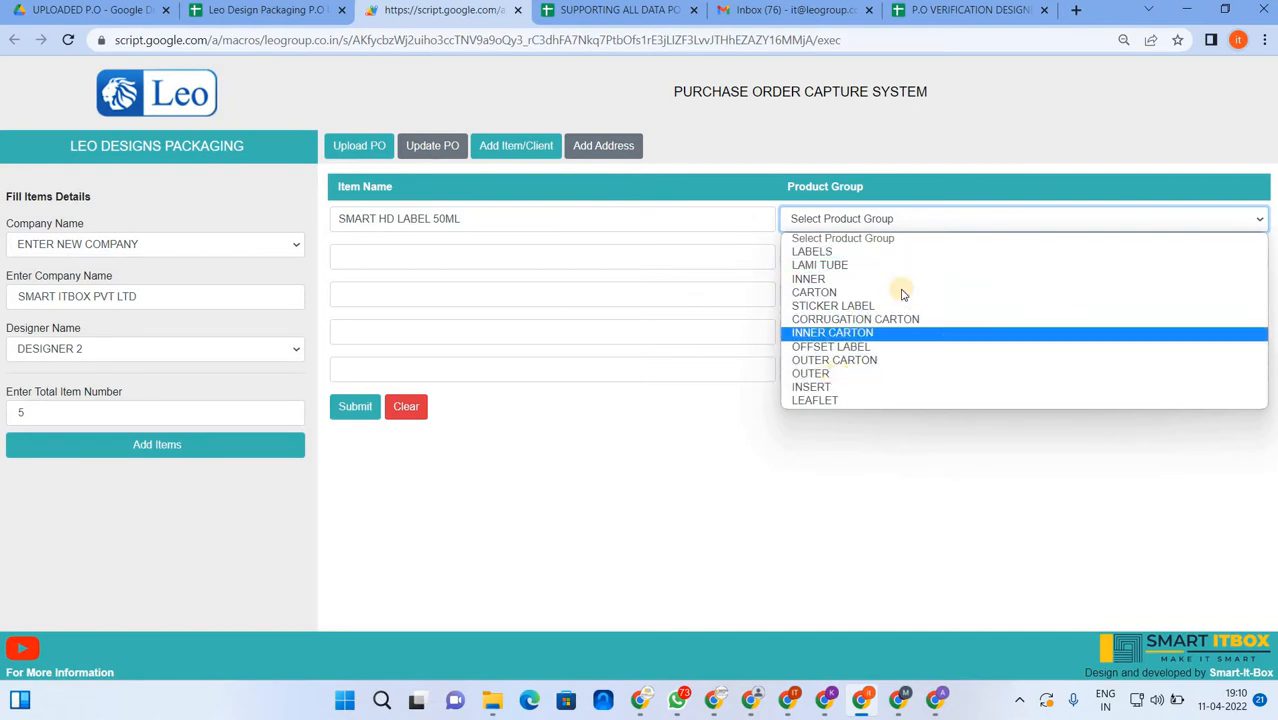
left_click(815, 252)
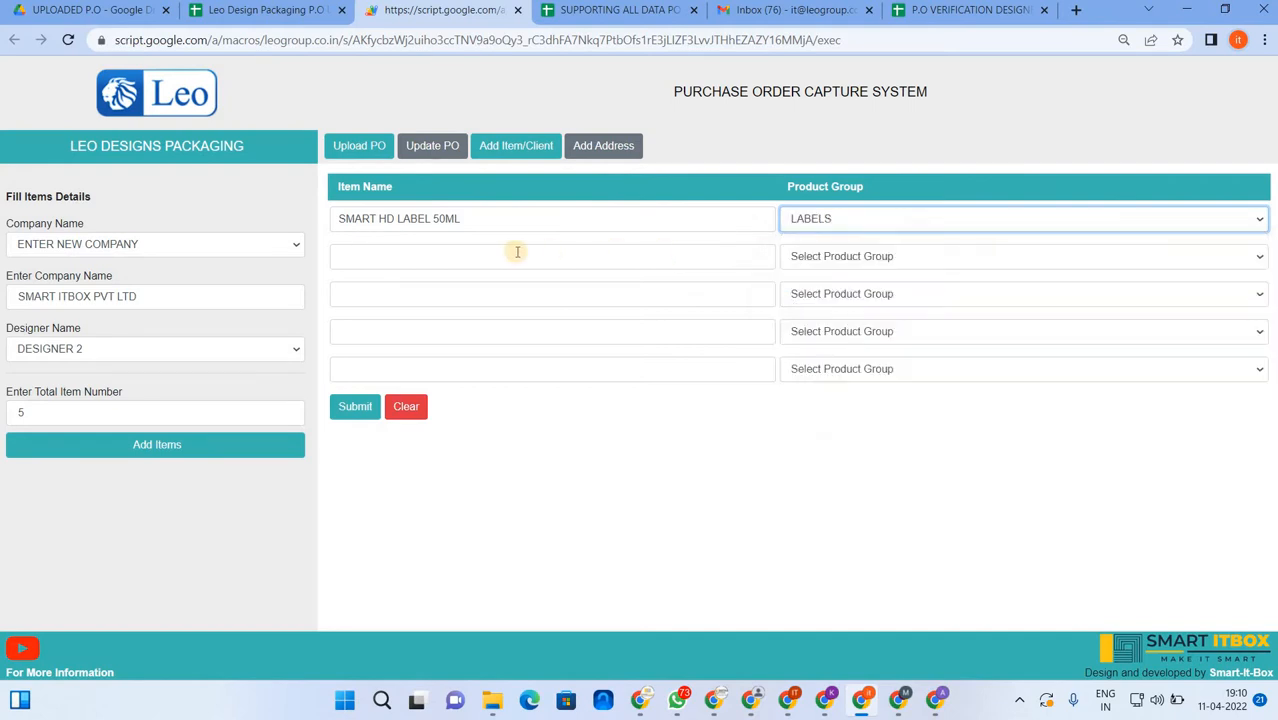
- Enter SMART 3D LABLE 10 ML as LABELS, then type SMART BAR STICKER 100 ML in row 3
left_click(476, 255)
type("SMART")
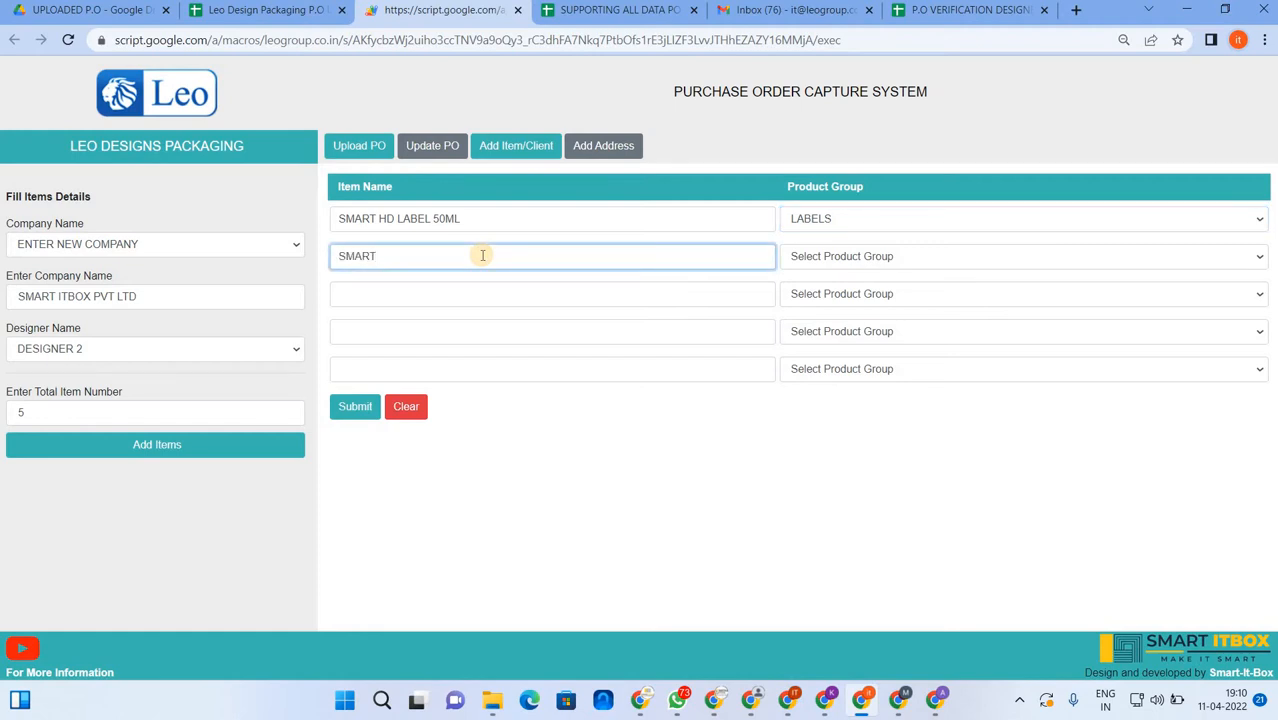
type(" 3D LABLE 10 ML")
key("Tab")
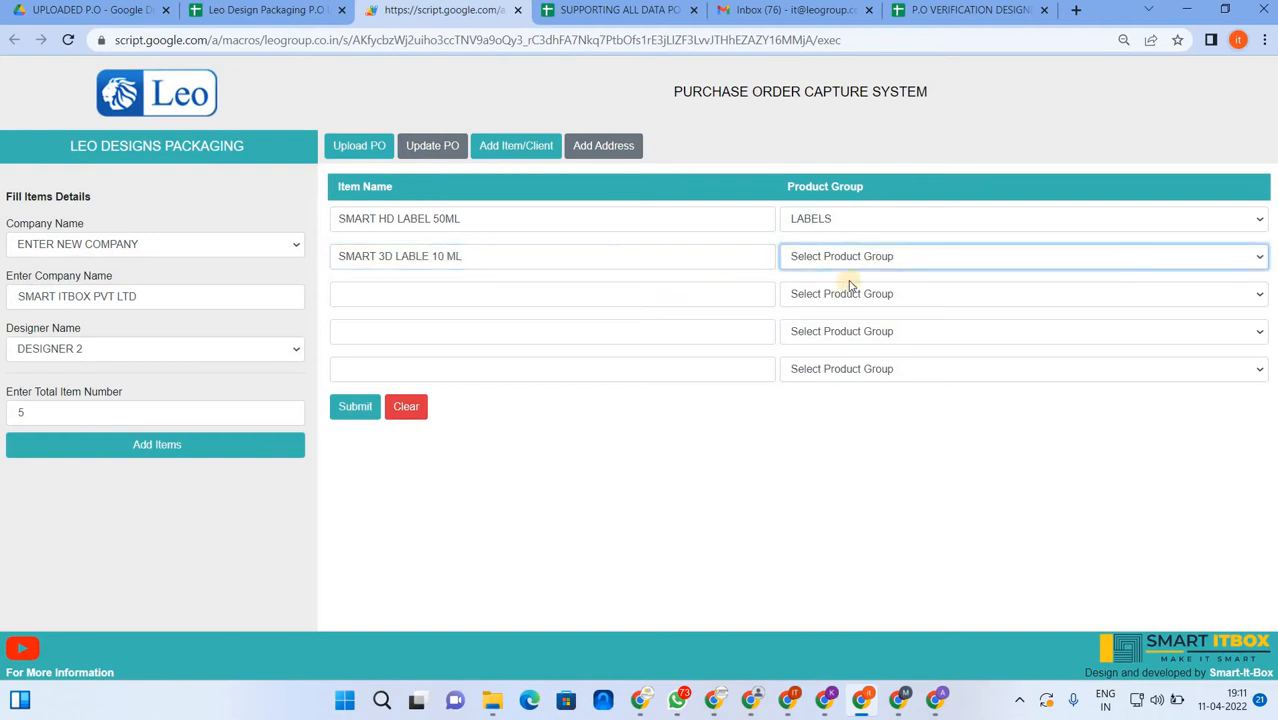
left_click(850, 262)
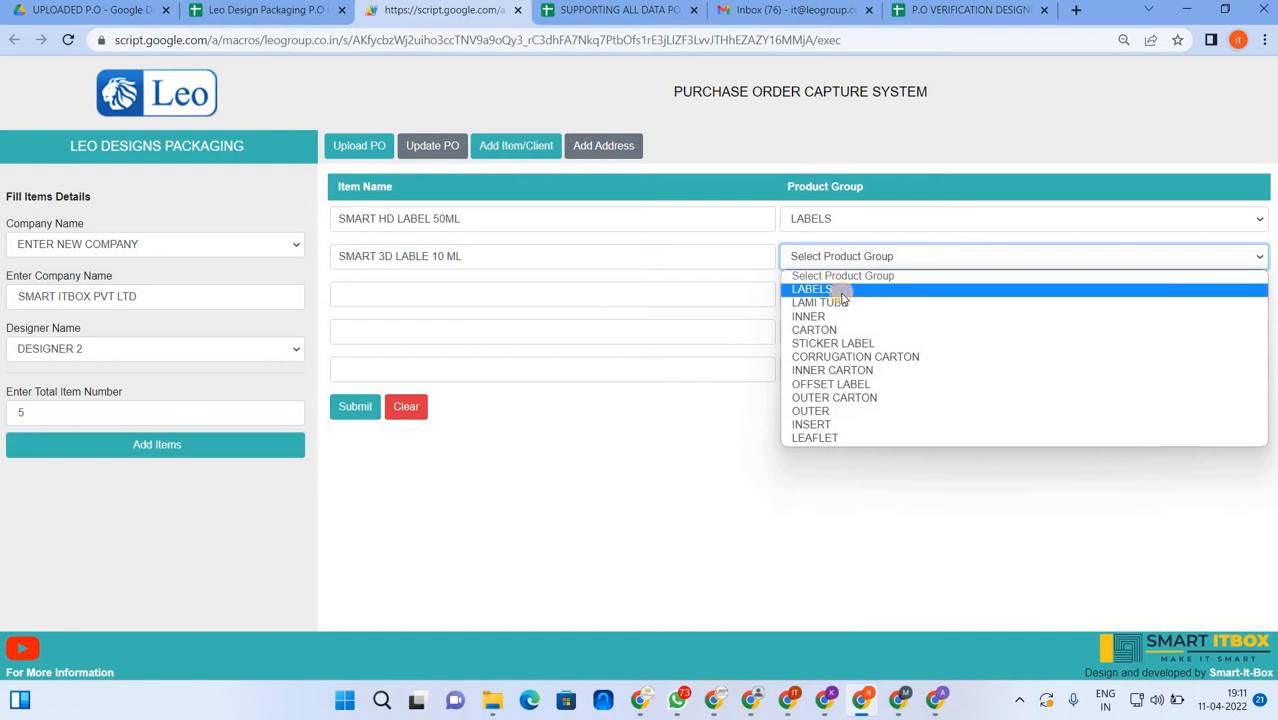
left_click(836, 289)
left_click(385, 293)
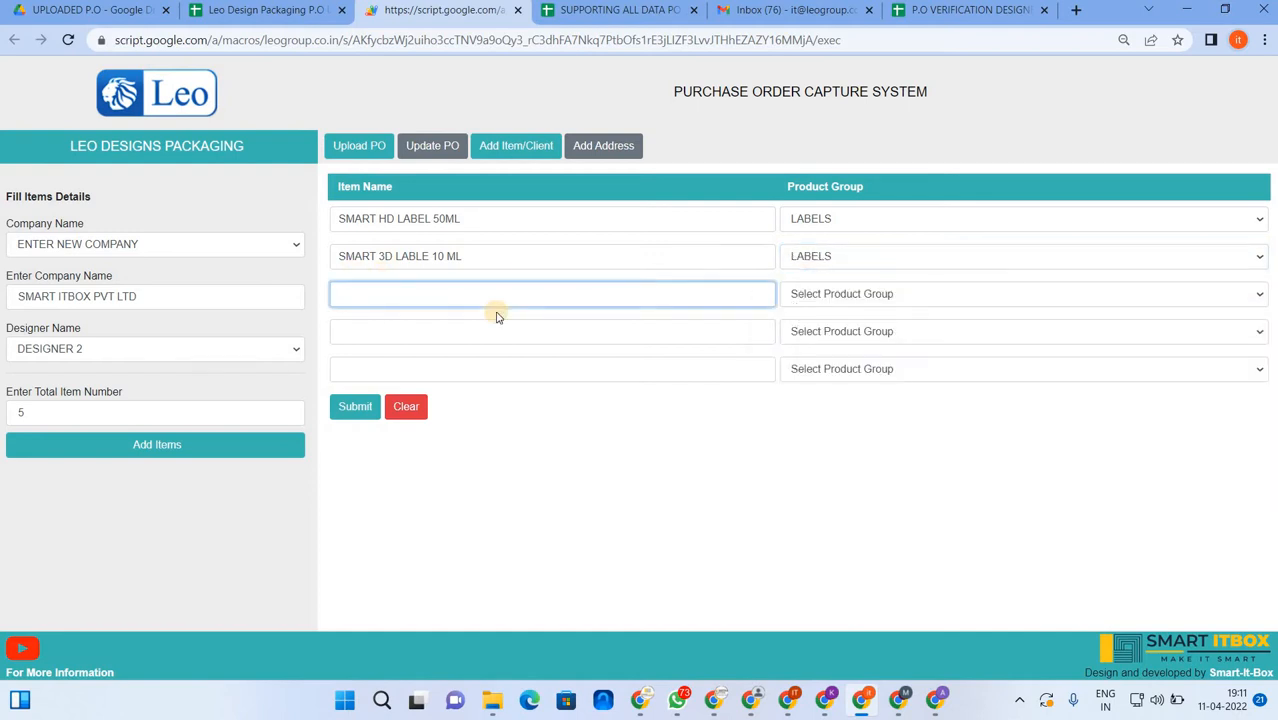
type("BAR STC")
type("ICKER")
type("SMAER")
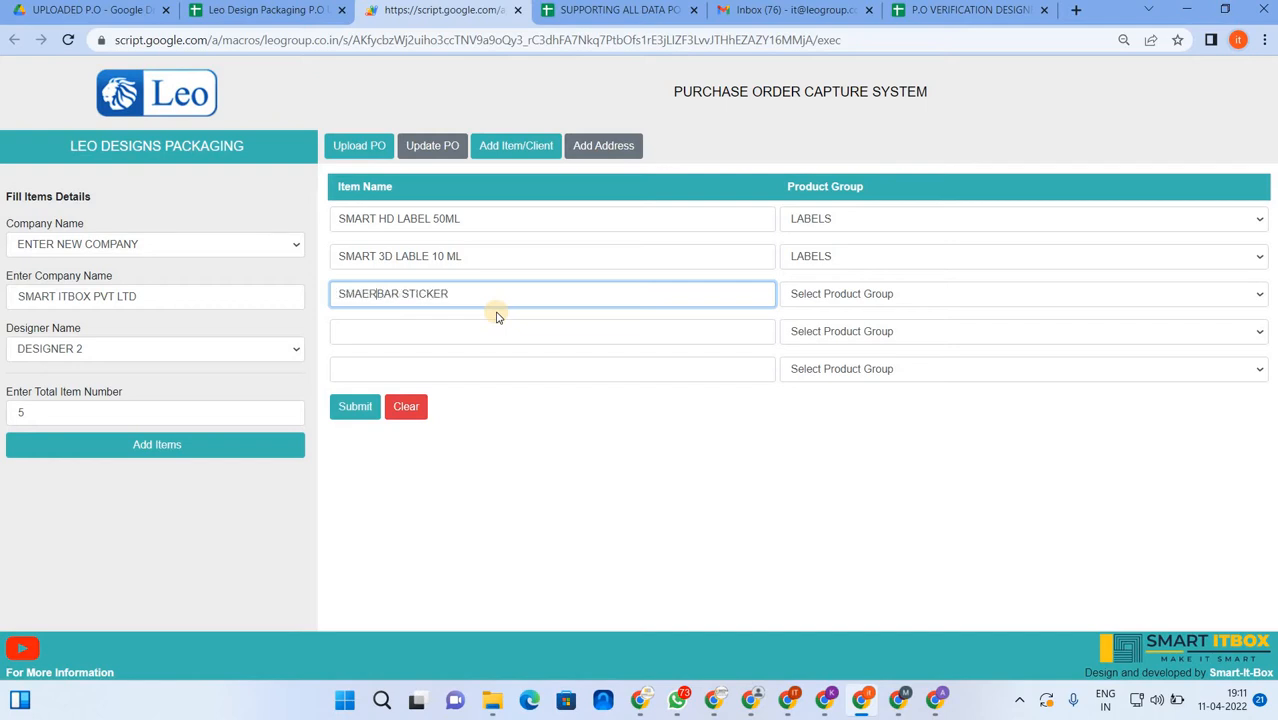
key("BackSpace")
key("BackSpace")
type("R STICKER 100 ML")
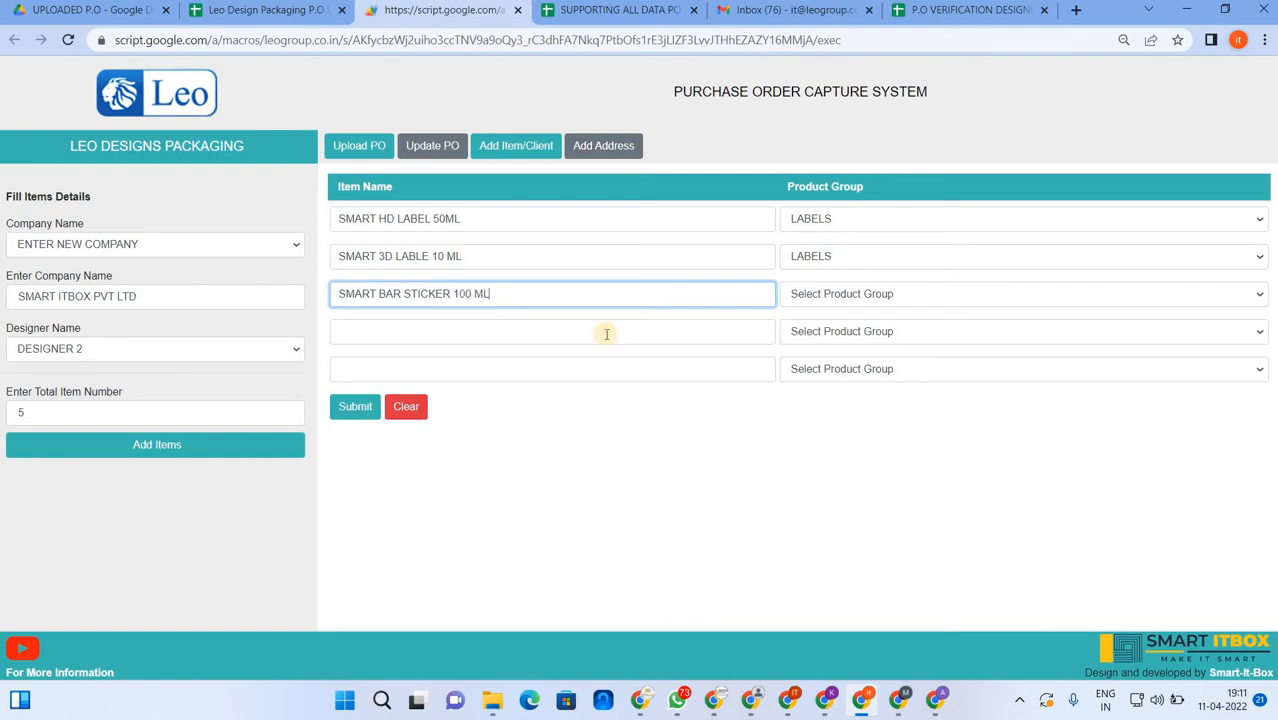
- Set rows 3 and 4 to STICKER LABEL, entering SMART BAR STICKER 250 ML as item 4
left_click(920, 298)
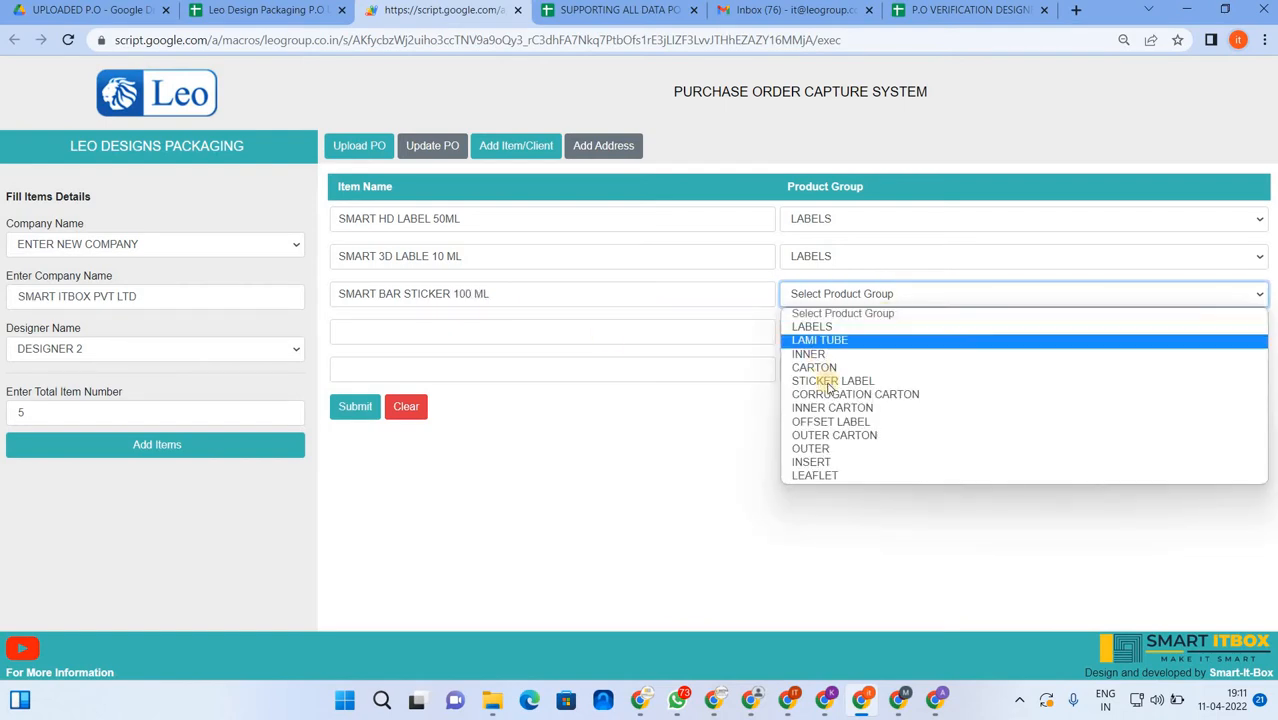
left_click(830, 383)
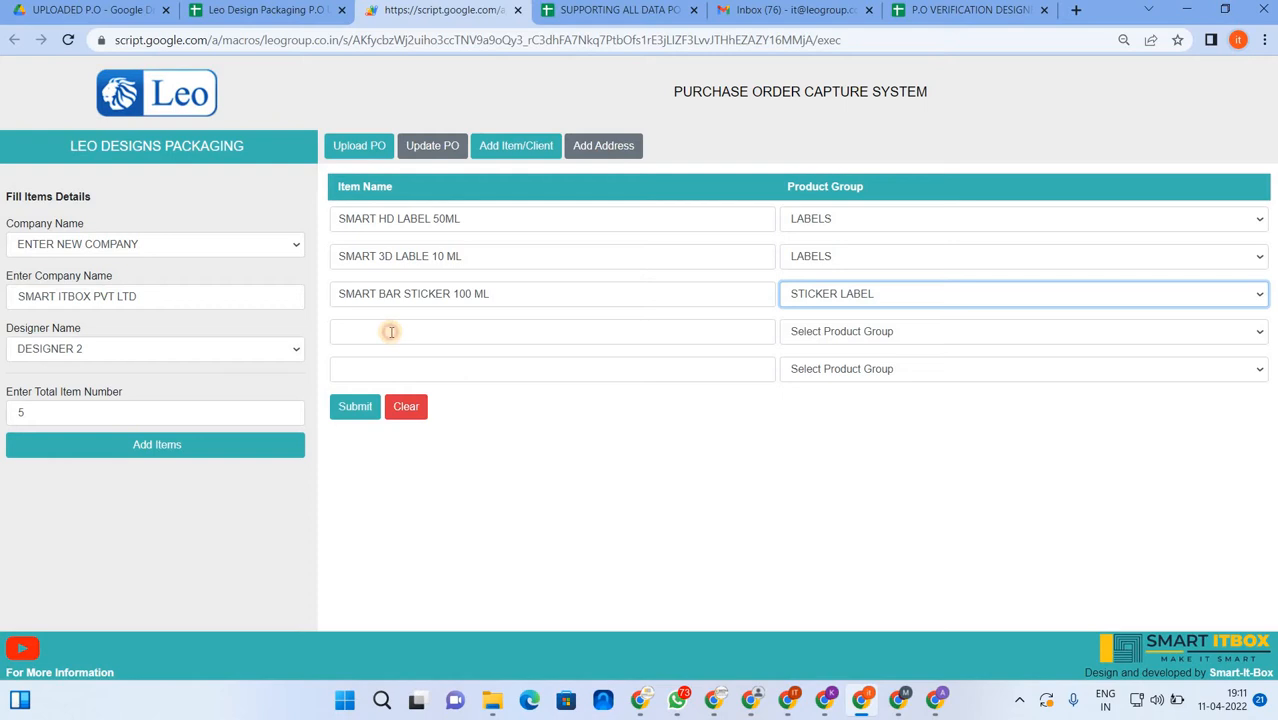
left_click(391, 332)
type("SMART")
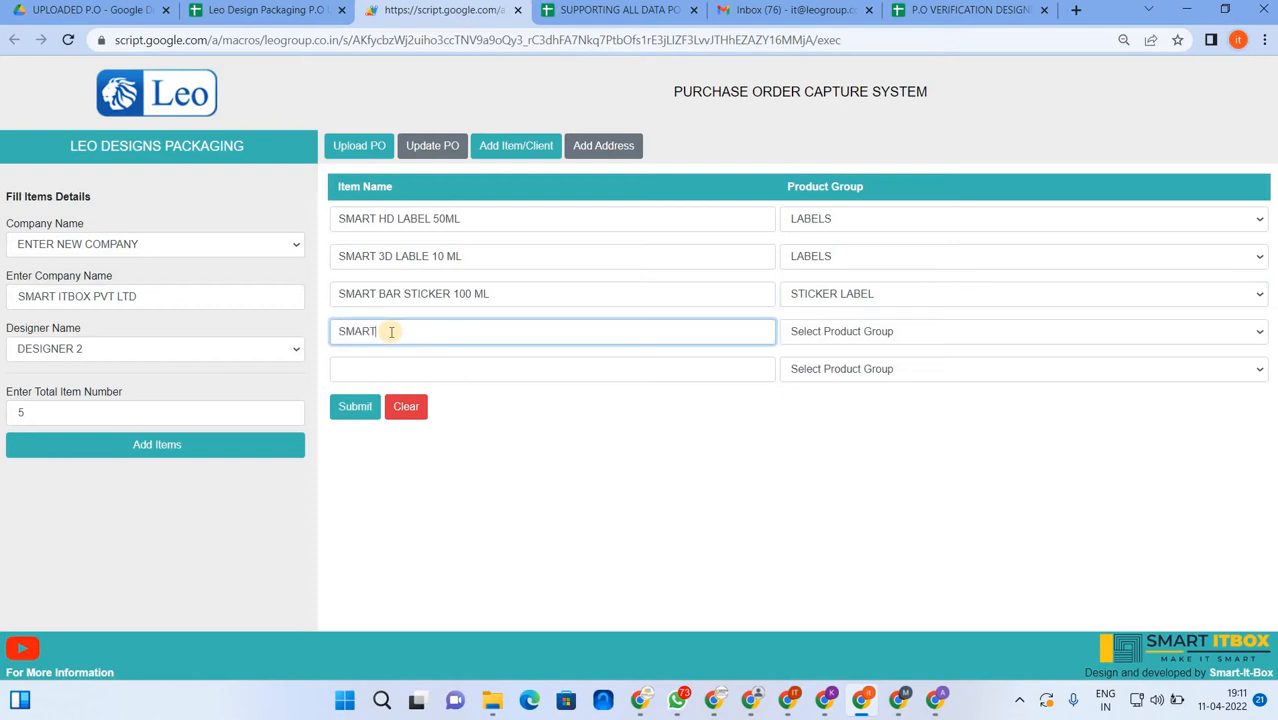
type(" BAR STICKER 250 ML")
key("Tab")
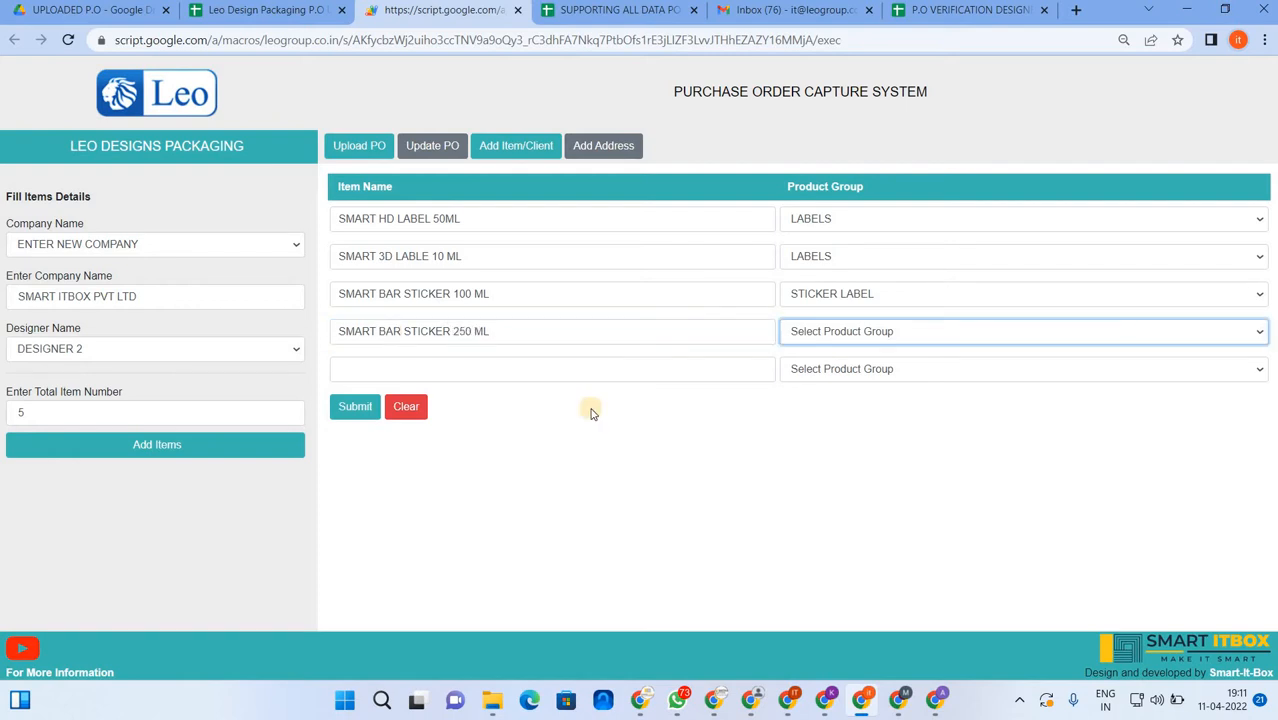
left_click(840, 338)
left_click(820, 416)
- Enter SMART LAMITUBE 100 GM as item 5 under LAMI TUBE and submit the order
left_click(465, 365)
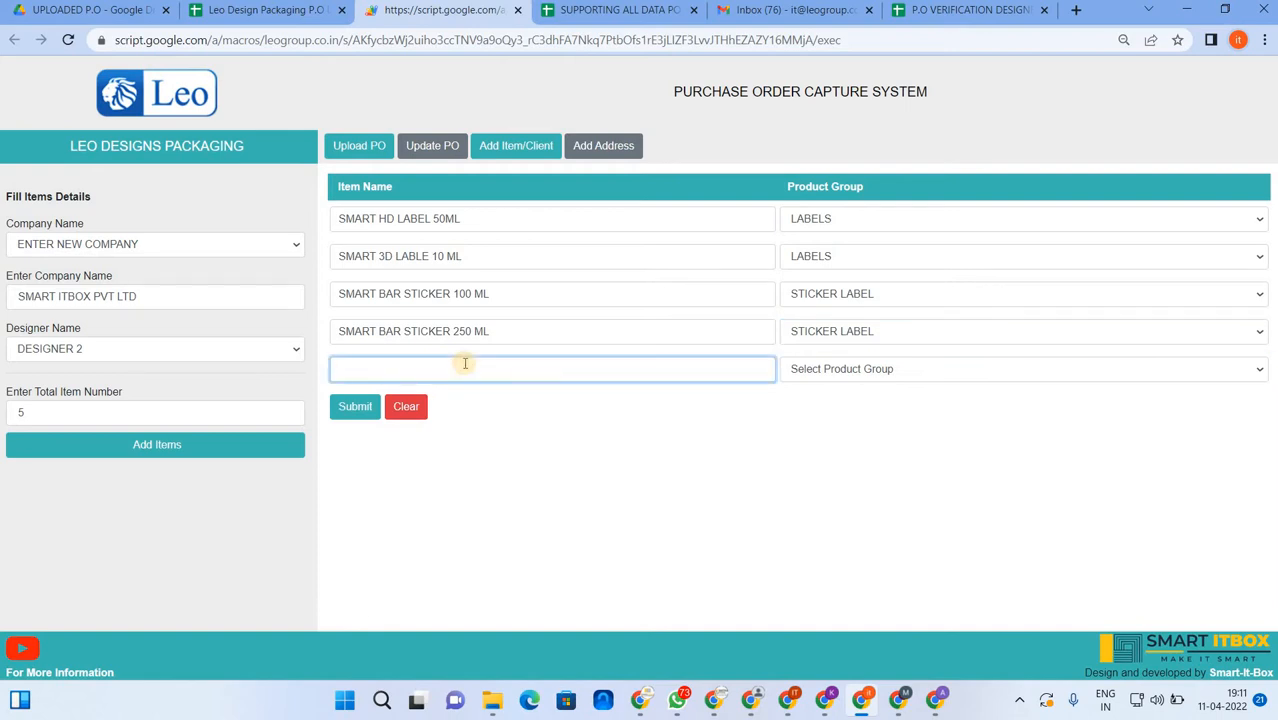
type("SMART LAMITUBE 10 ML")
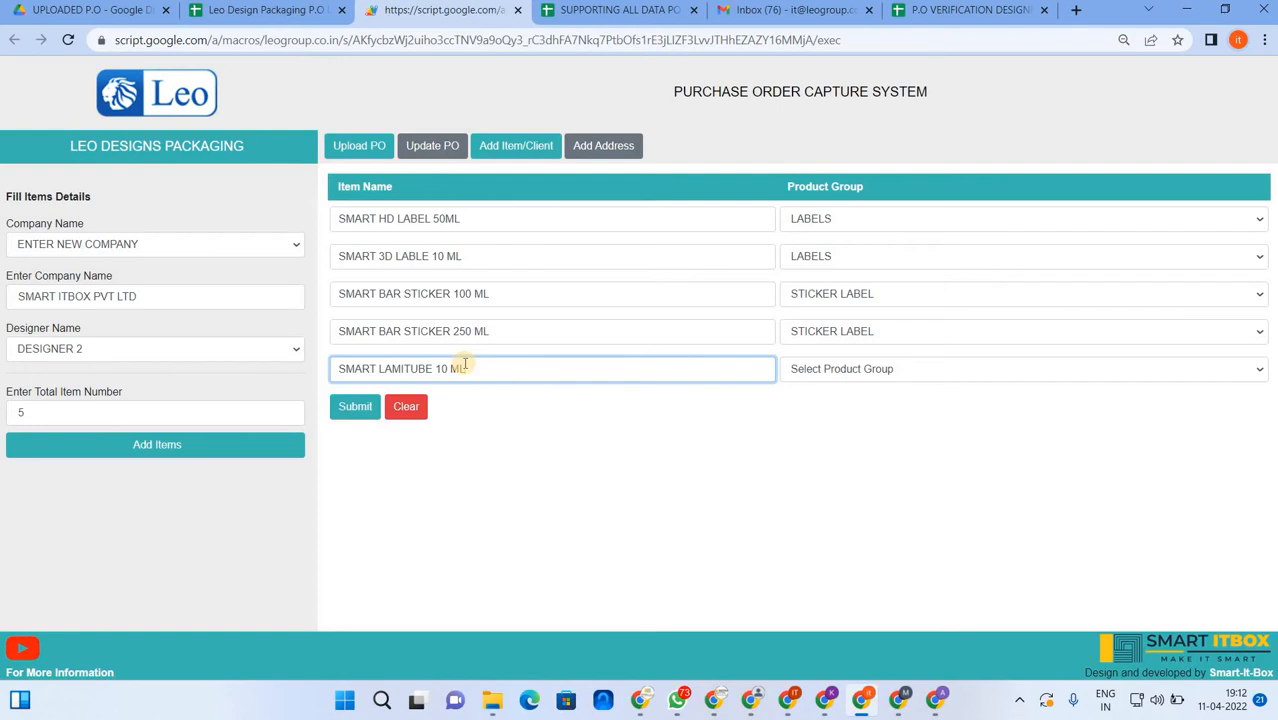
key("Tab")
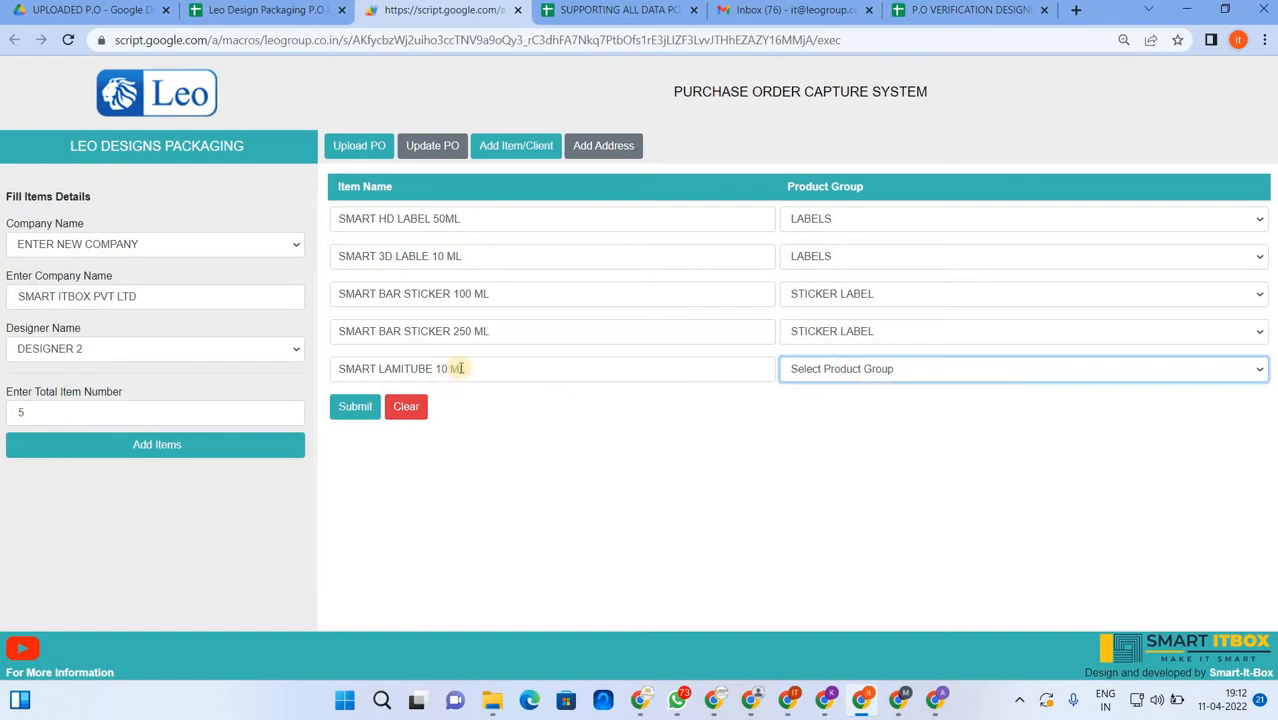
left_click(578, 381)
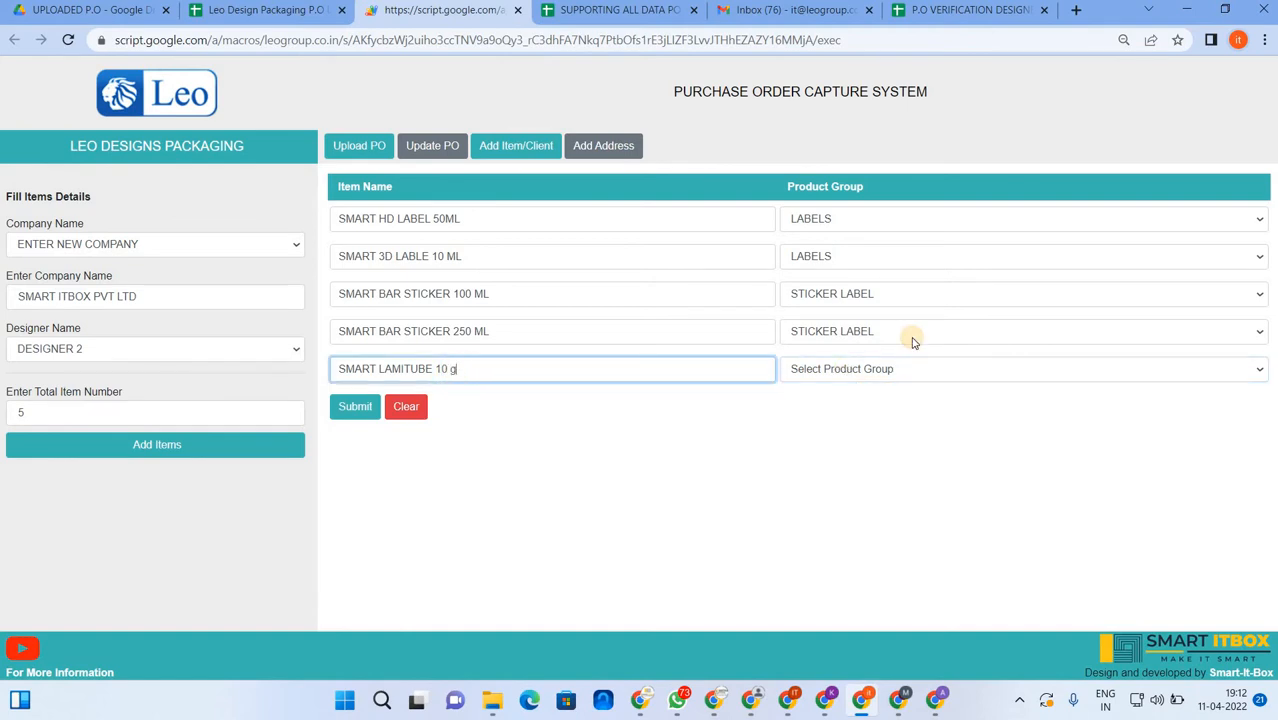
type("m")
key("BackSpace")
key("BackSpace")
type("gm")
key("BackSpace")
key("BackSpace")
type("GMM")
type("0")
left_click(877, 370)
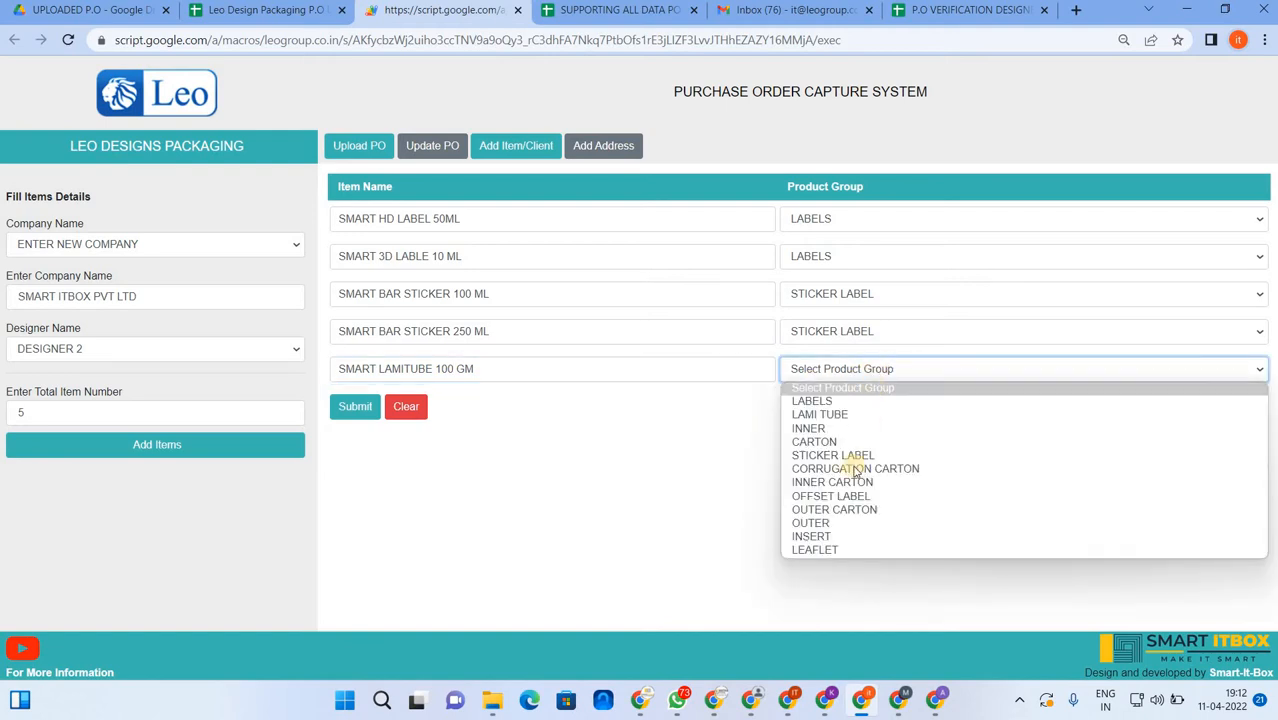
left_click(820, 414)
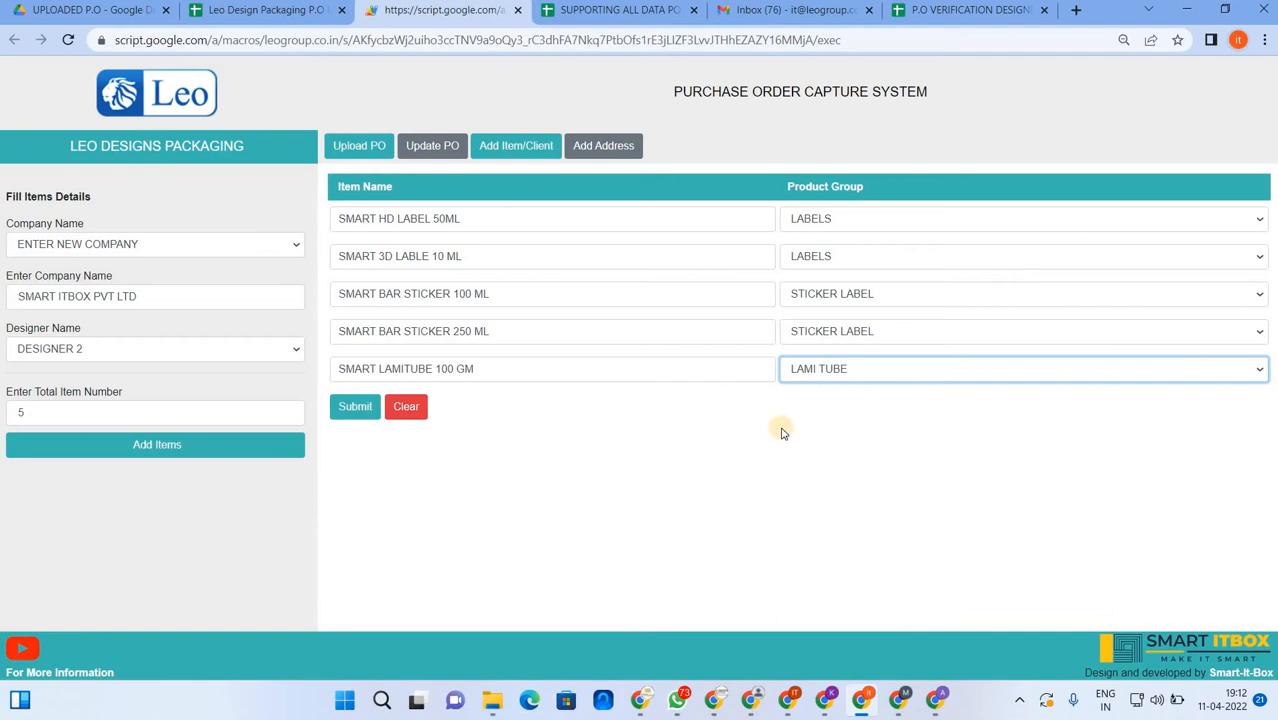
left_click(351, 407)
- In the P.O UPLOAD spreadsheet's Delivery-Address sheet, locate the last SMART ITBOX address row
left_click(241, 10)
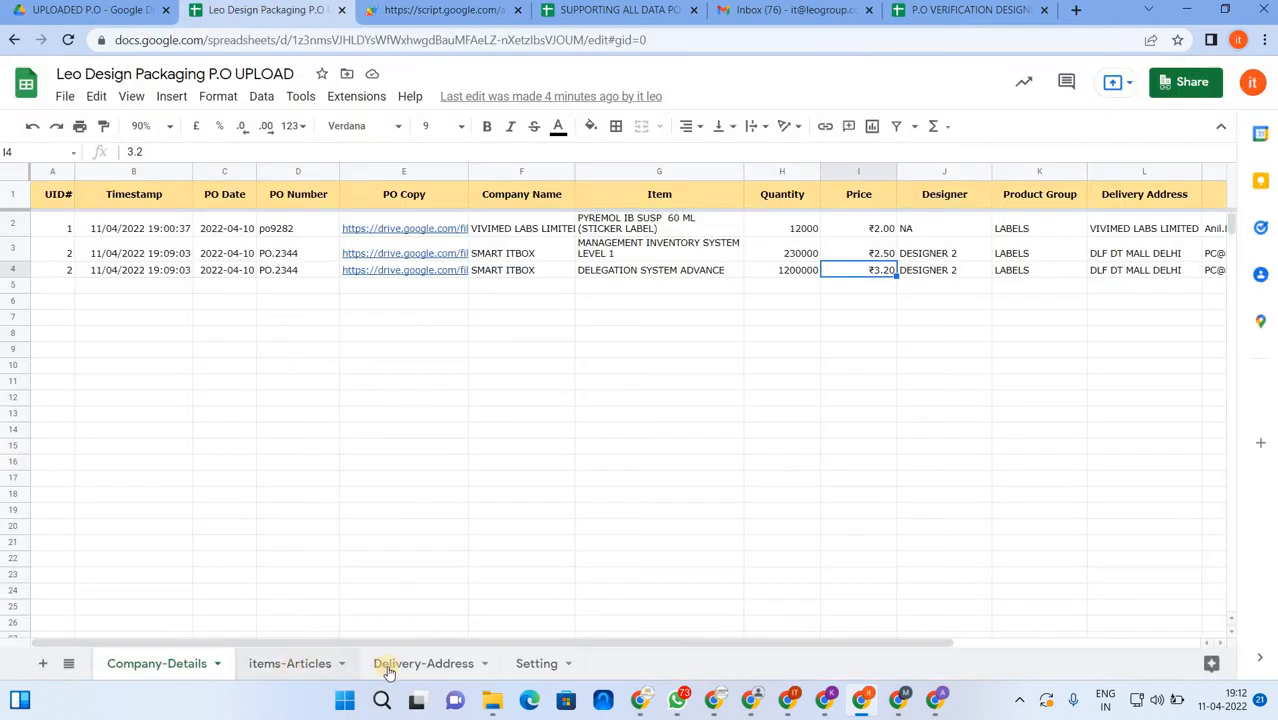
left_click(395, 665)
left_click(130, 302)
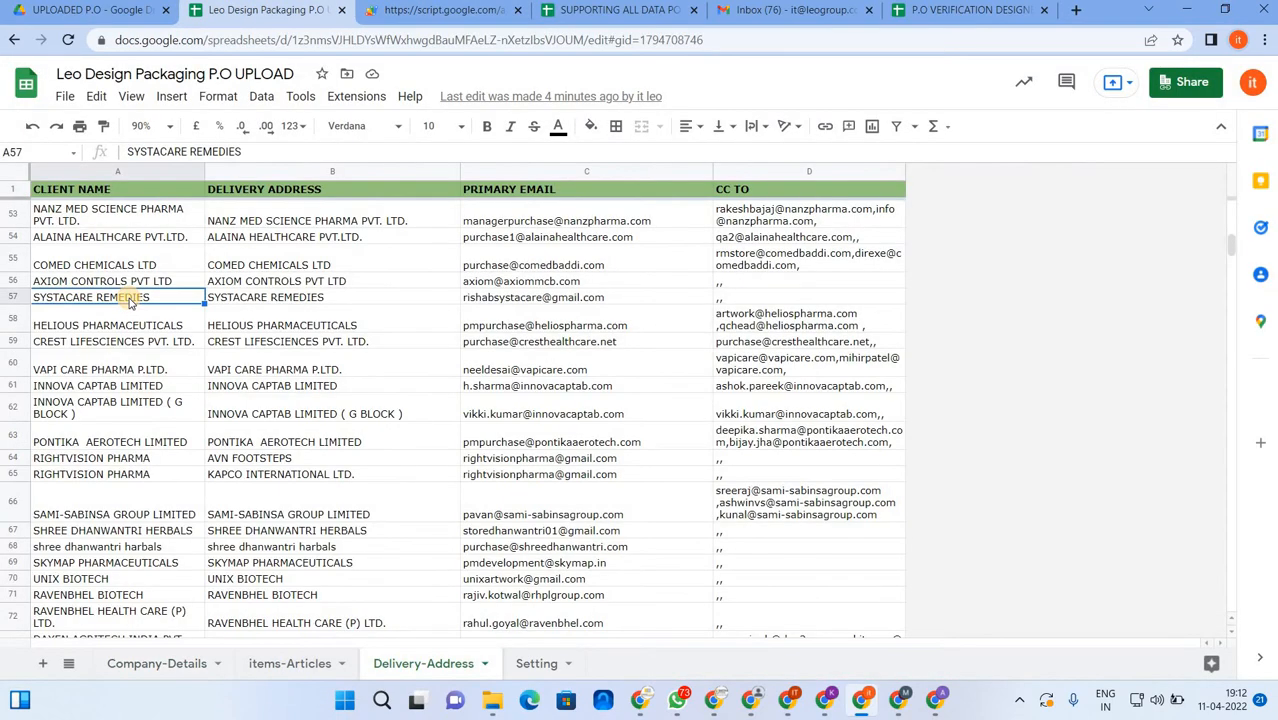
key("ctrl+Down")
key("Down")
key("Down")
key("Down")
key("Down")
key("Down")
key("Up")
key("Up")
key("Up")
key("Up")
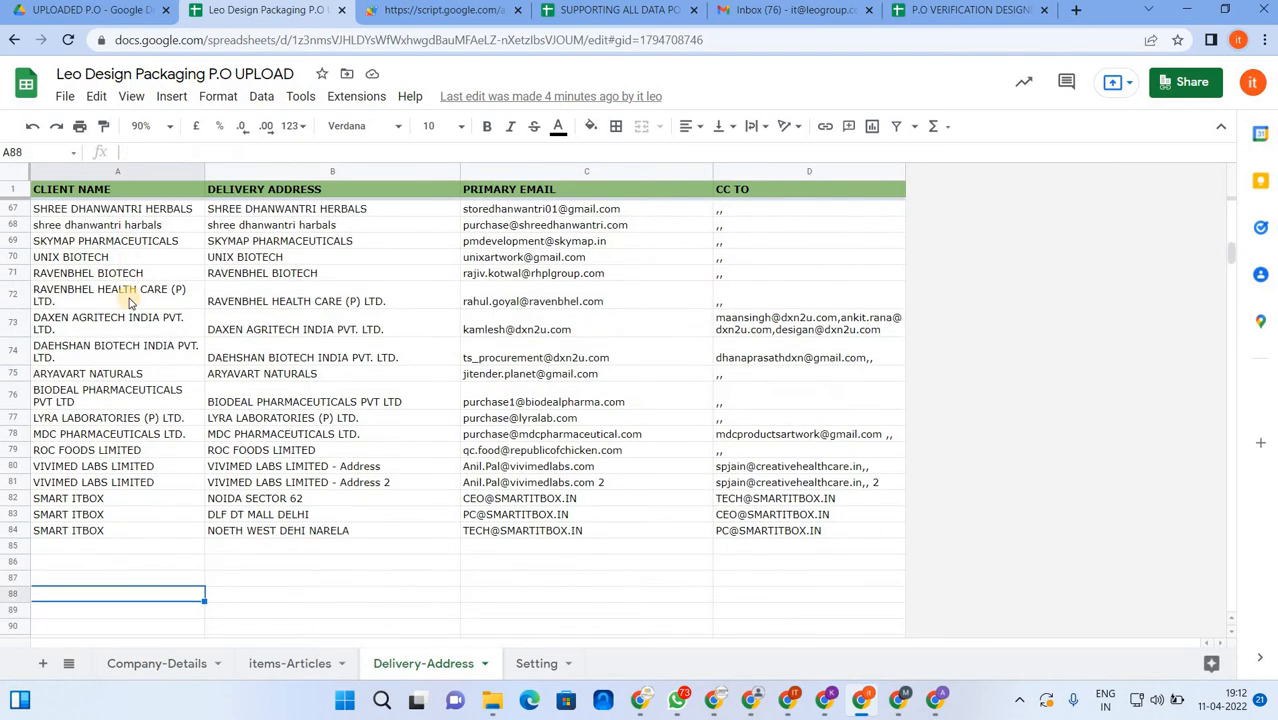
key("Up")
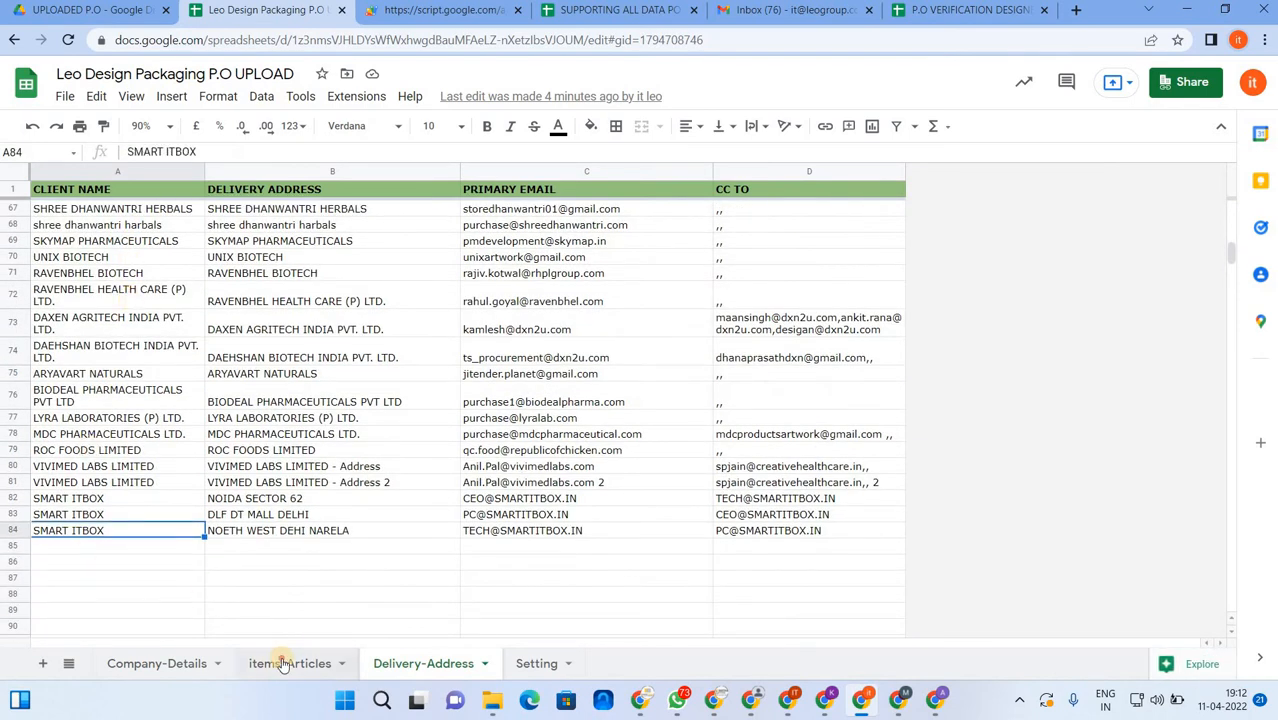
- In the items-Articles sheet, find the last SMART ITBOX item row at 3190
left_click(280, 661)
left_click(129, 341)
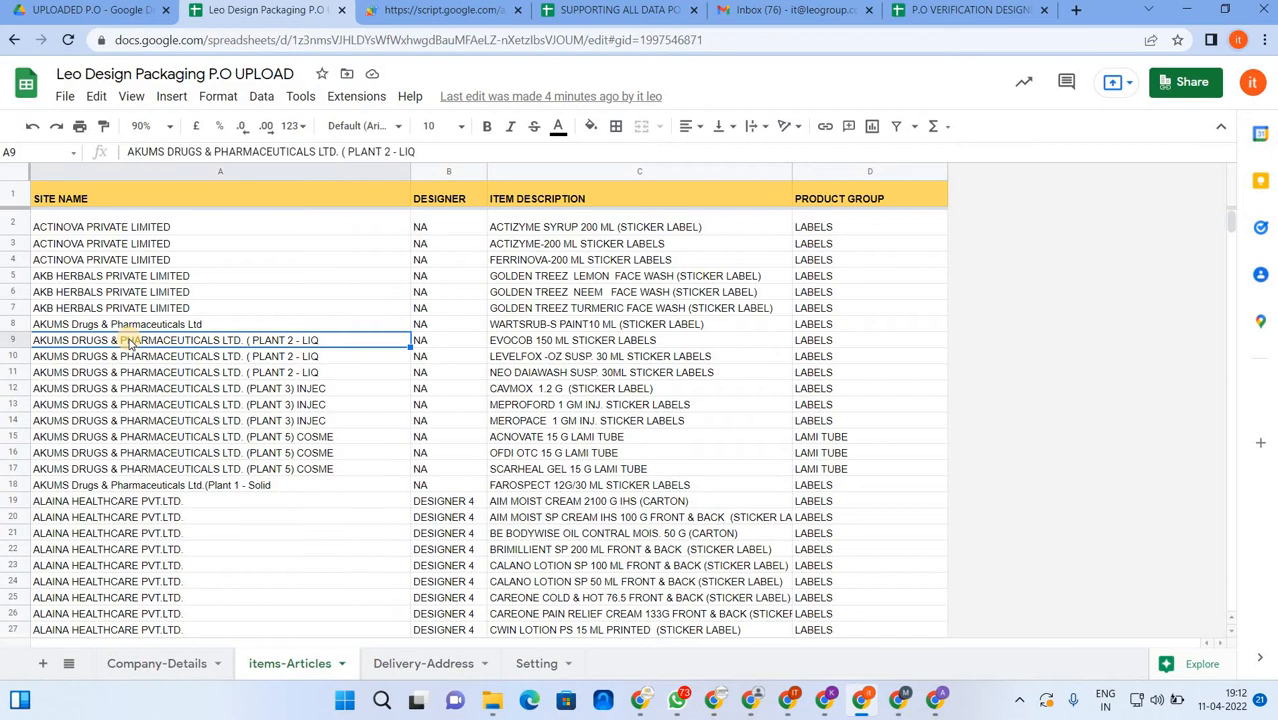
key("ctrl+Down")
key("Down")
key("Down")
key("Down")
key("Up")
key("Up")
key("Up")
key("Up")
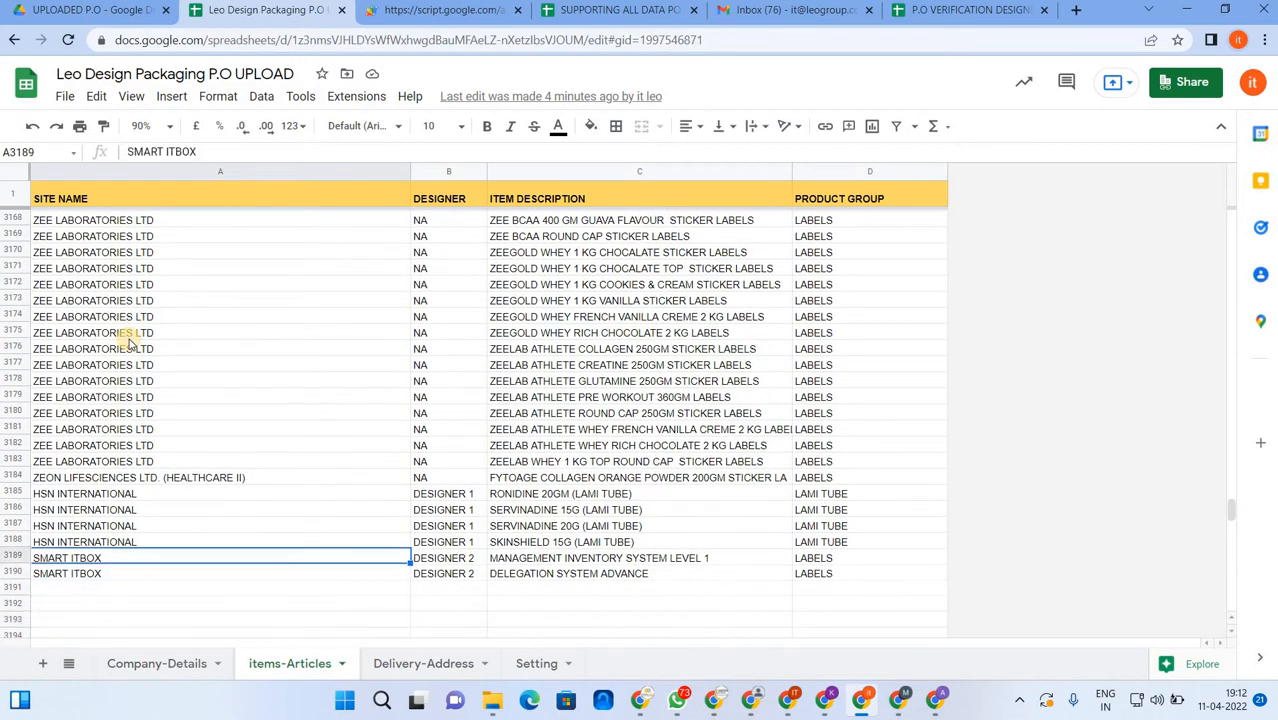
key("Down")
key("Down")
key("Down")
key("Down")
key("Down")
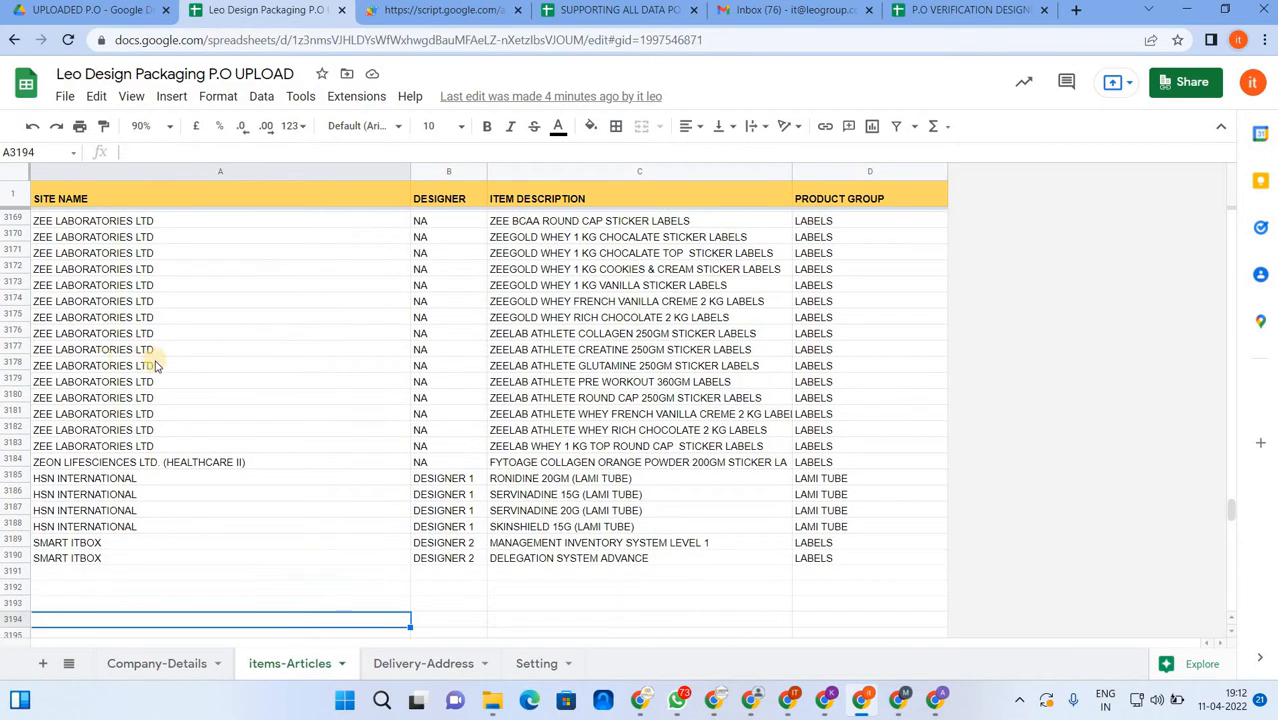
scroll(156, 367, "down", 2)
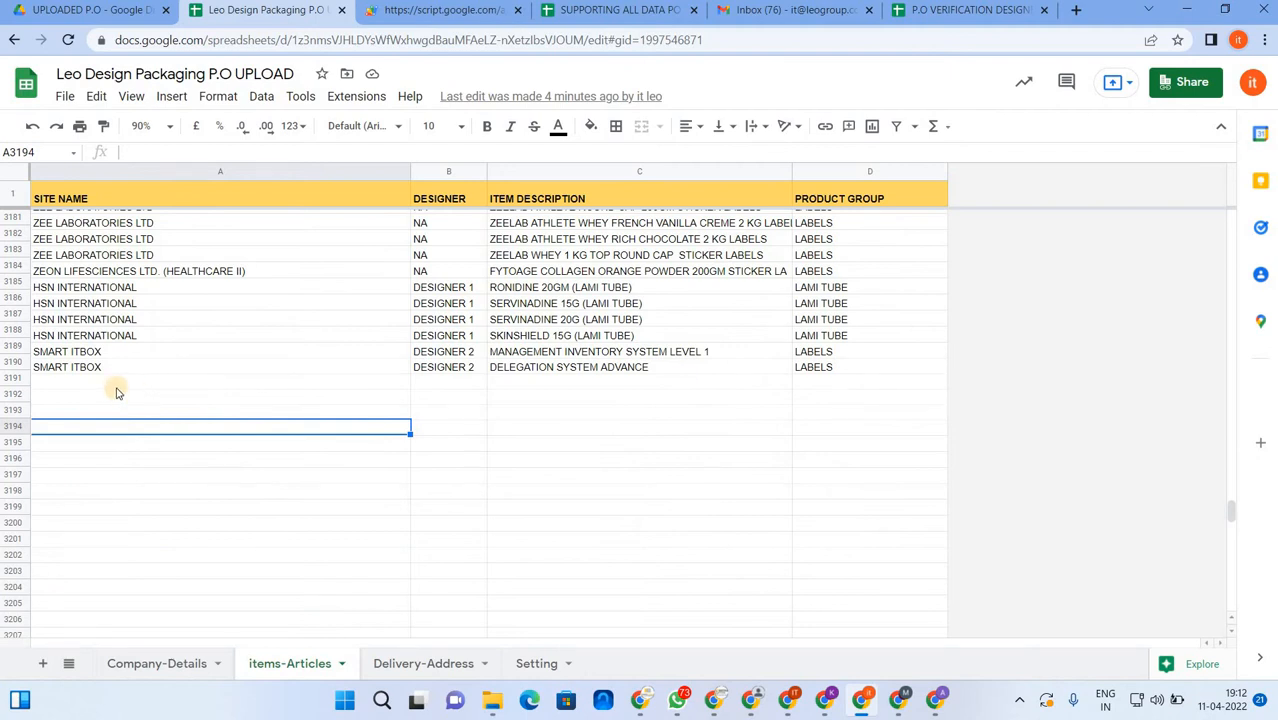
left_click(116, 392)
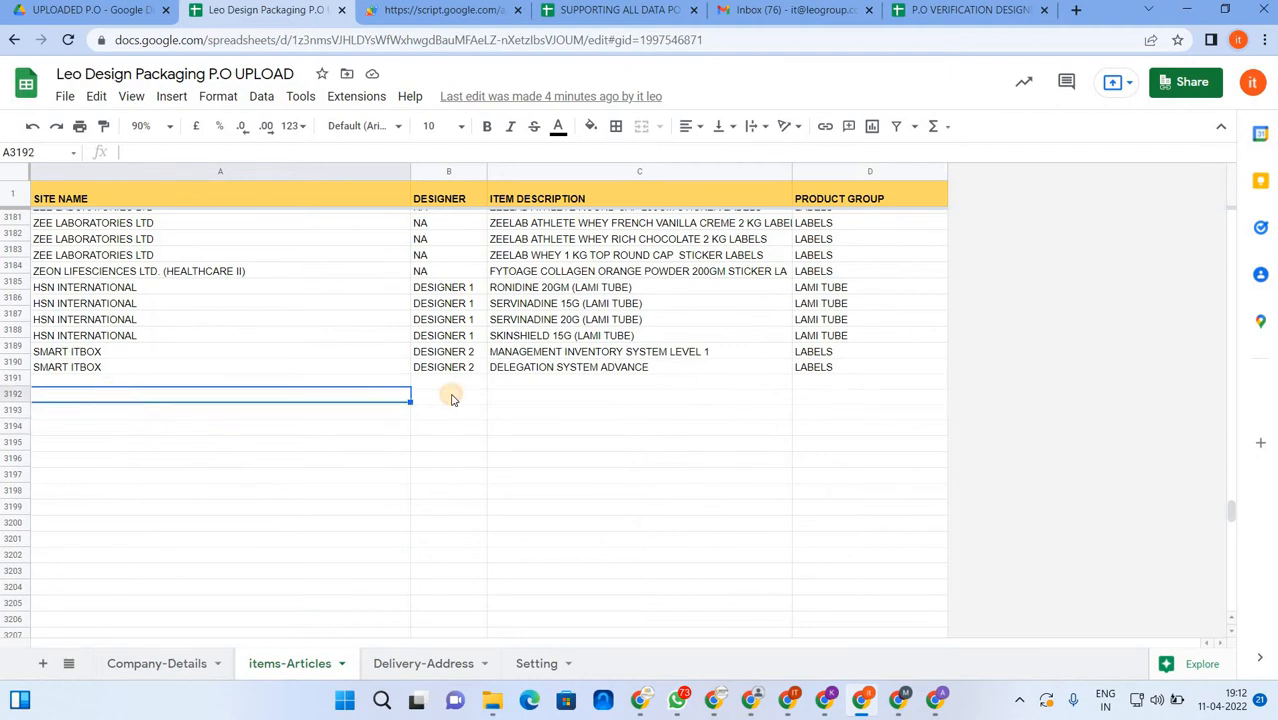
left_click(451, 398)
left_click(576, 383)
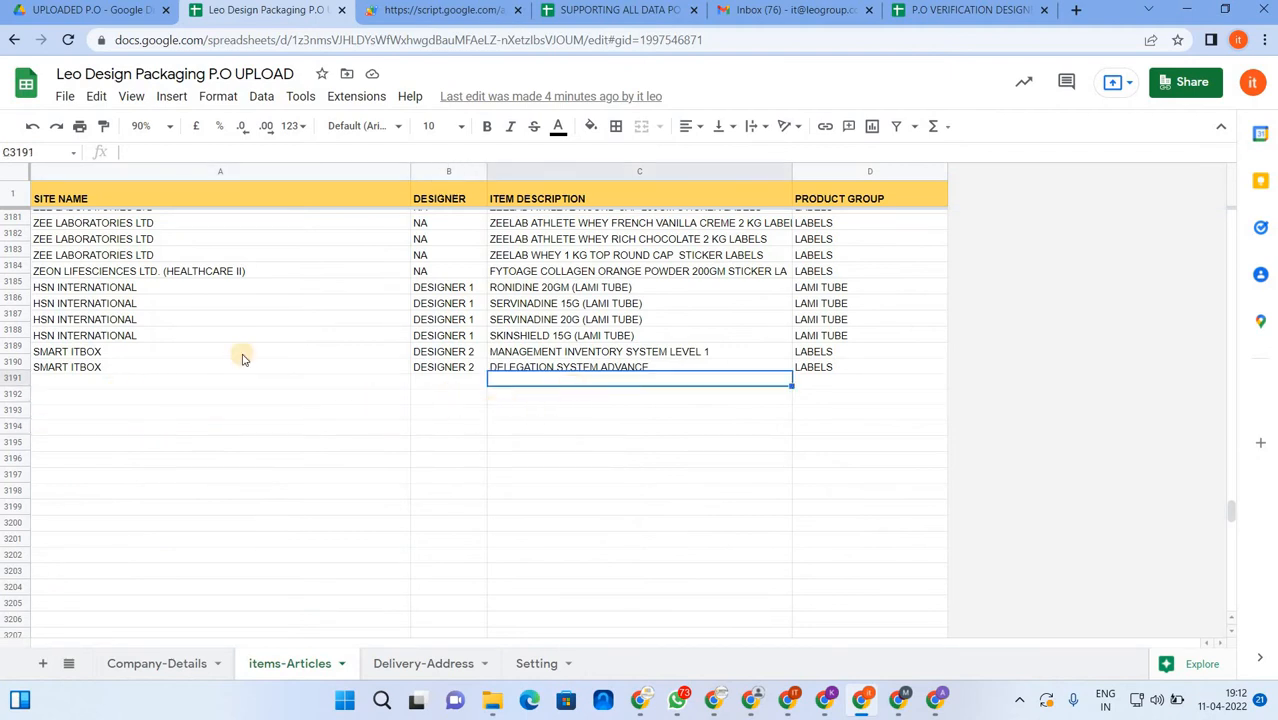
scroll(230, 370, "down", 1)
- Fill cell A3191 yellow to mark the first empty item row
left_click(45, 314)
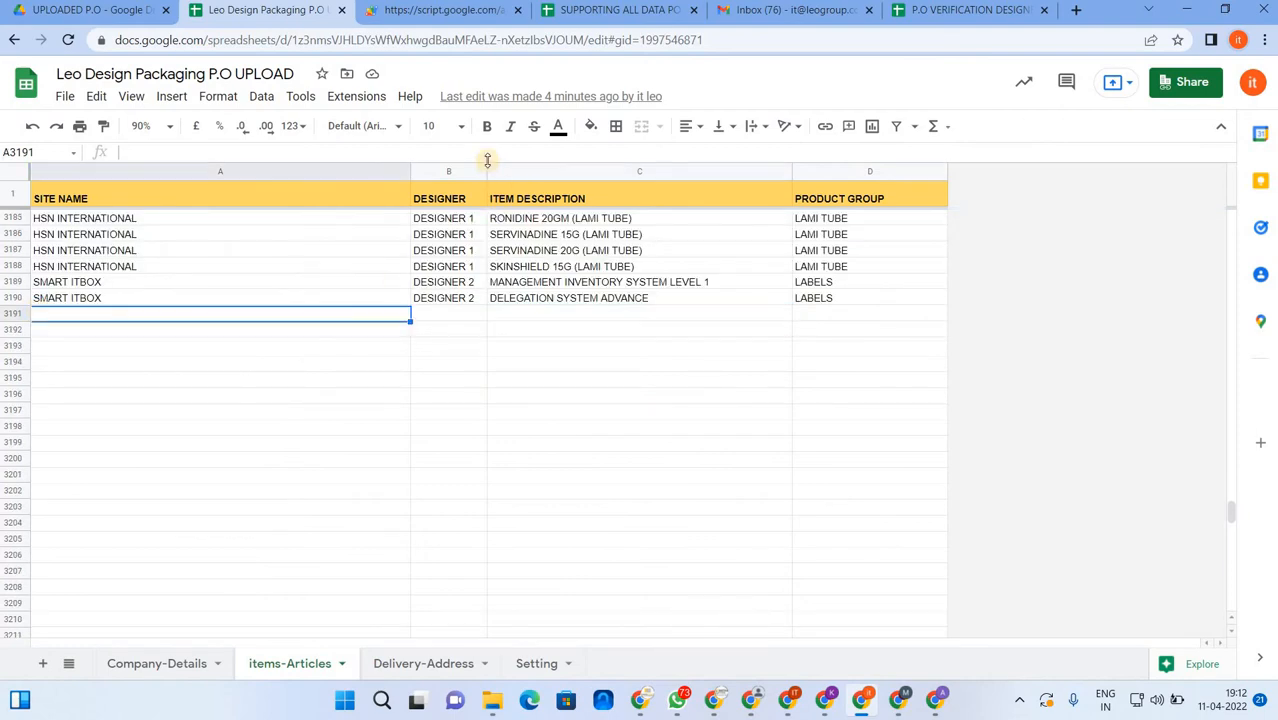
left_click(591, 127)
left_click(650, 286)
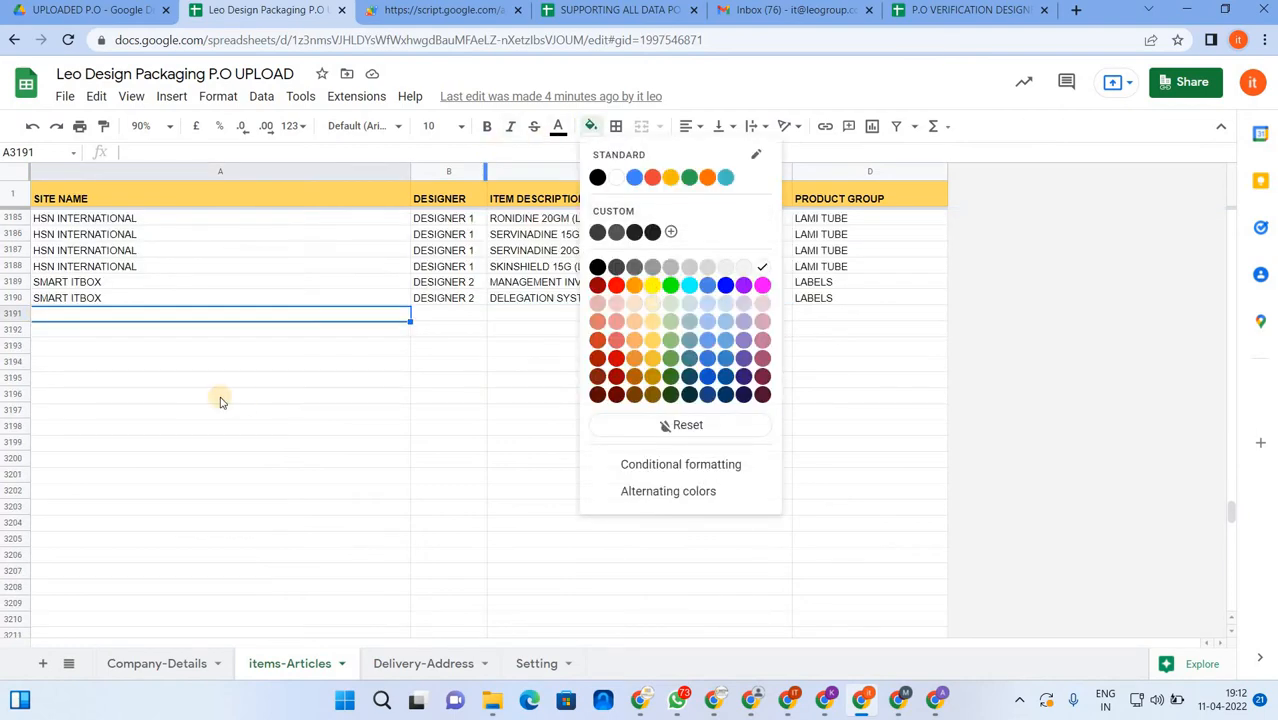
left_click(241, 394)
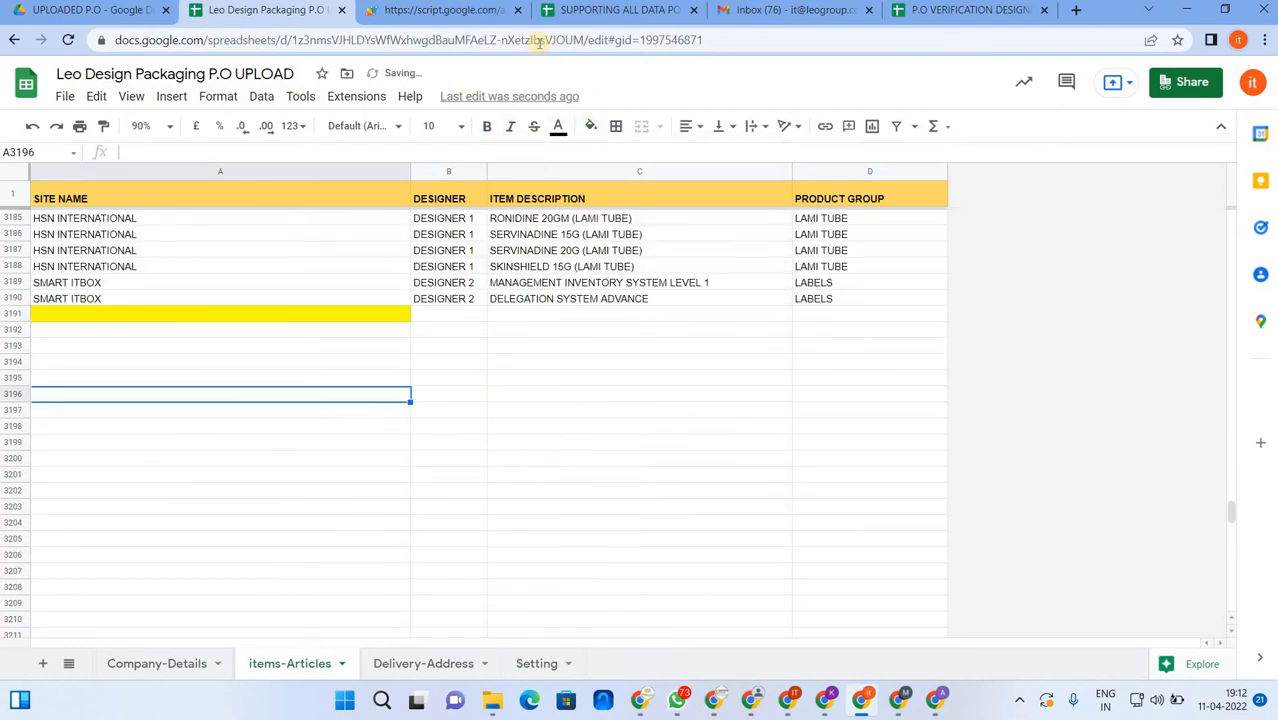
left_click(456, 10)
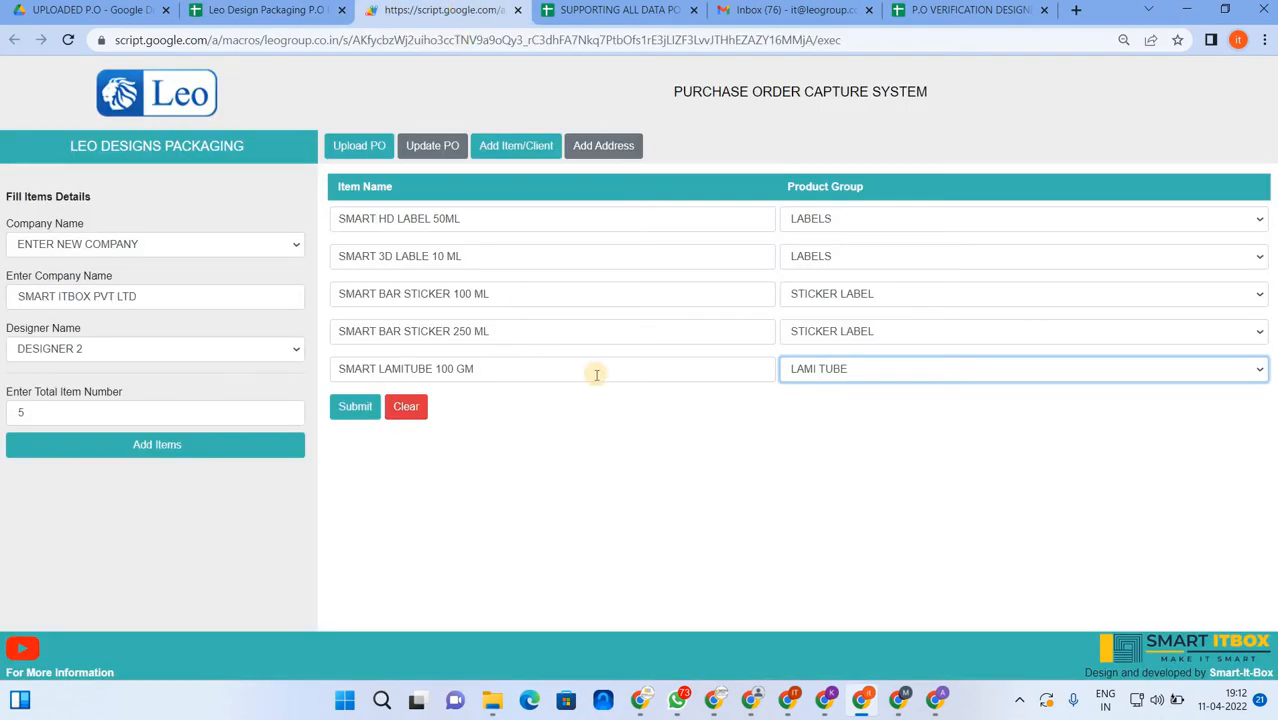
left_click(282, 12)
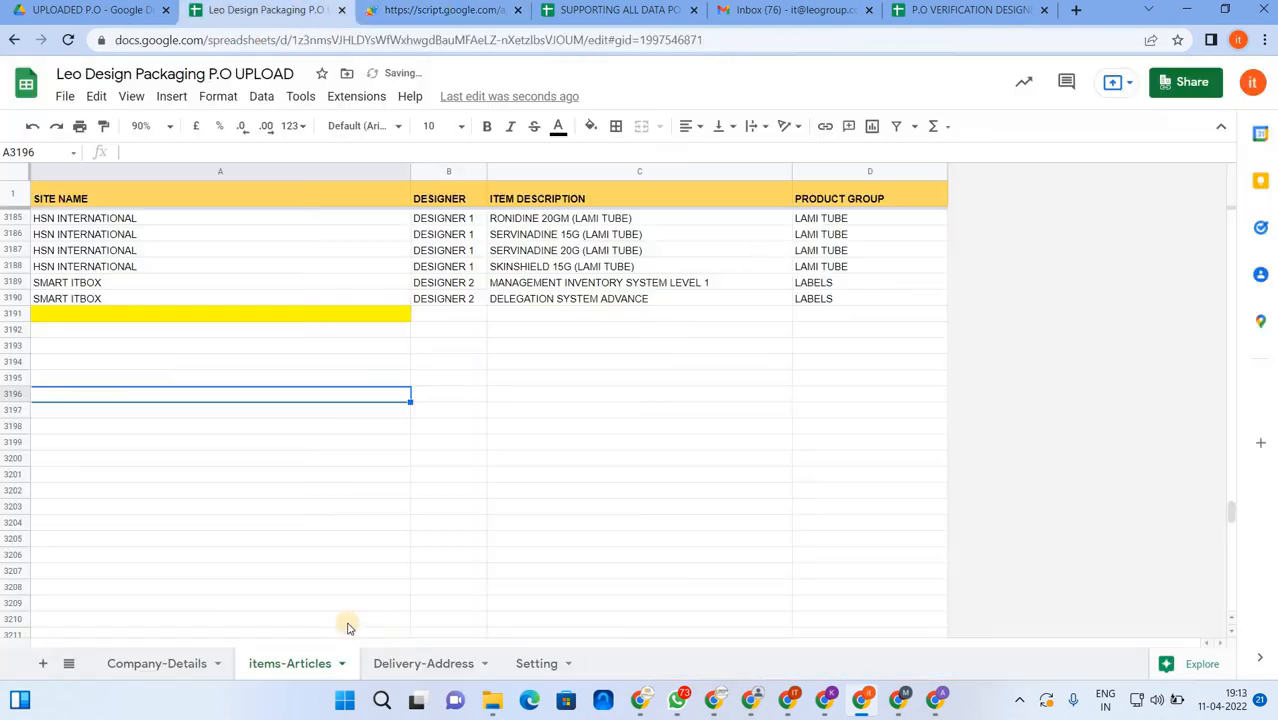
- Submit the five SMART ITBOX PVT LTD items, confirm, dismiss Record Stored, and view the sheet
left_click(452, 12)
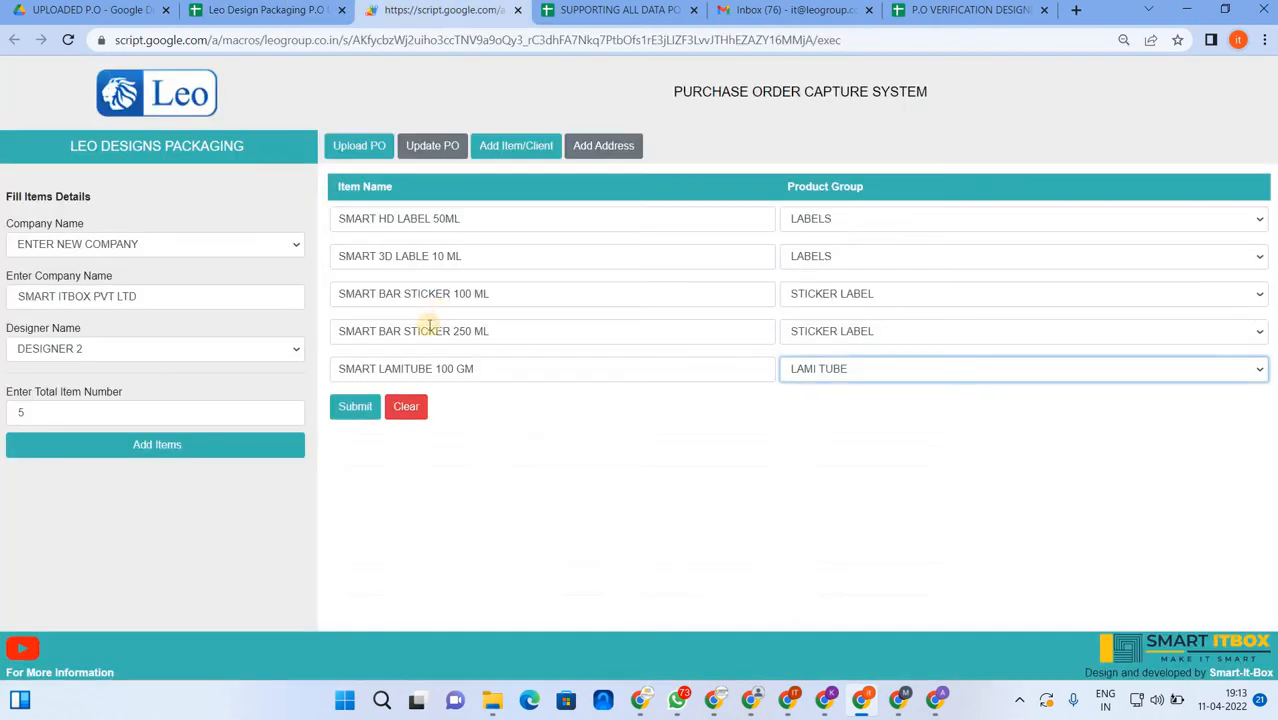
left_click(354, 409)
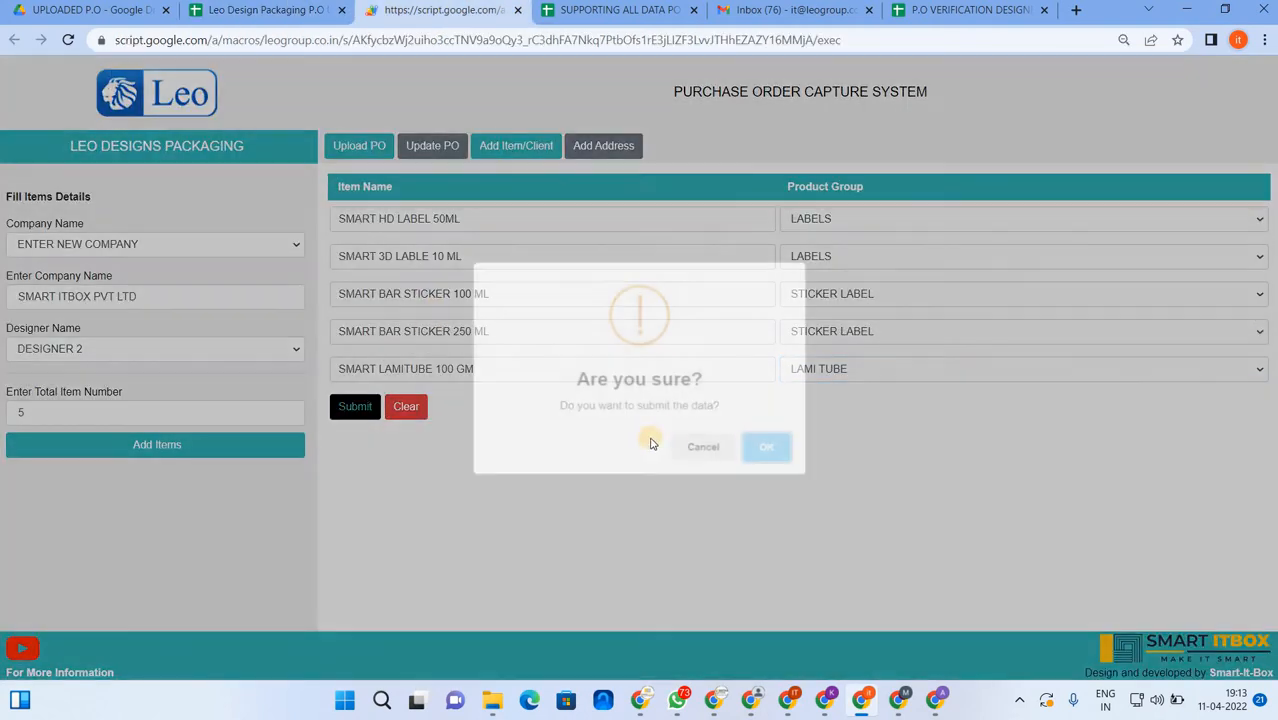
key("Return")
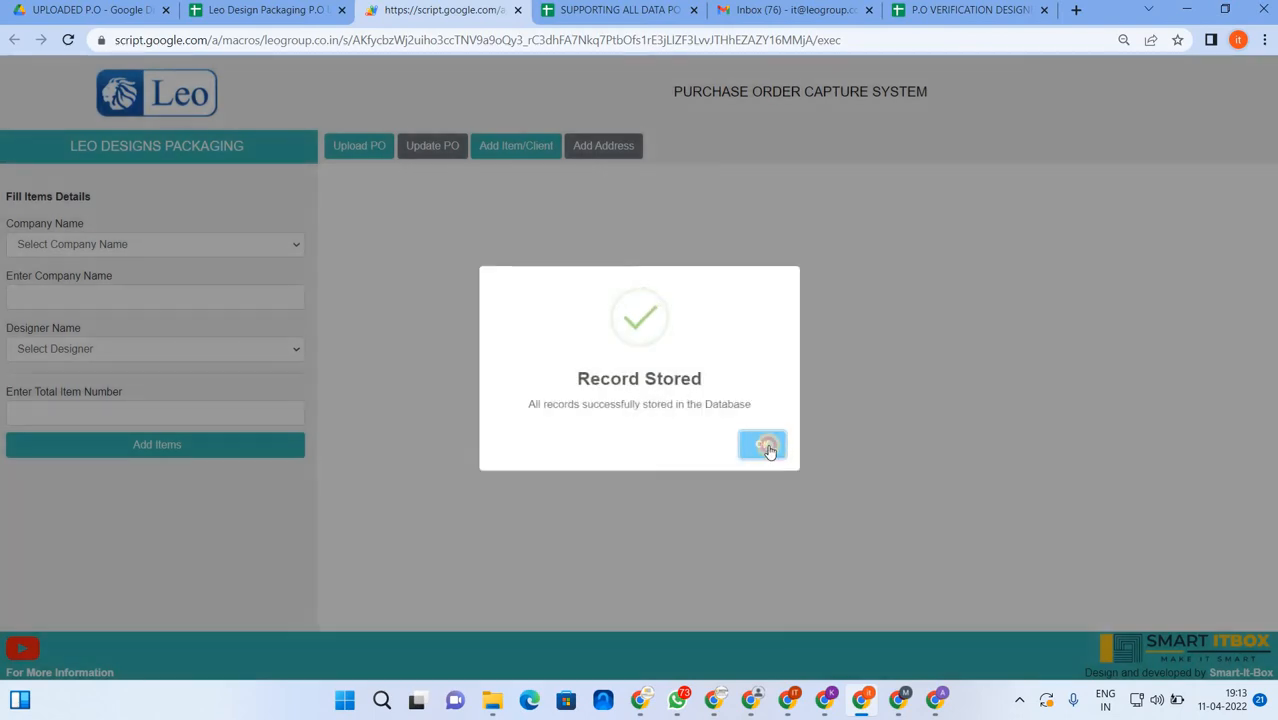
left_click(767, 443)
left_click(266, 10)
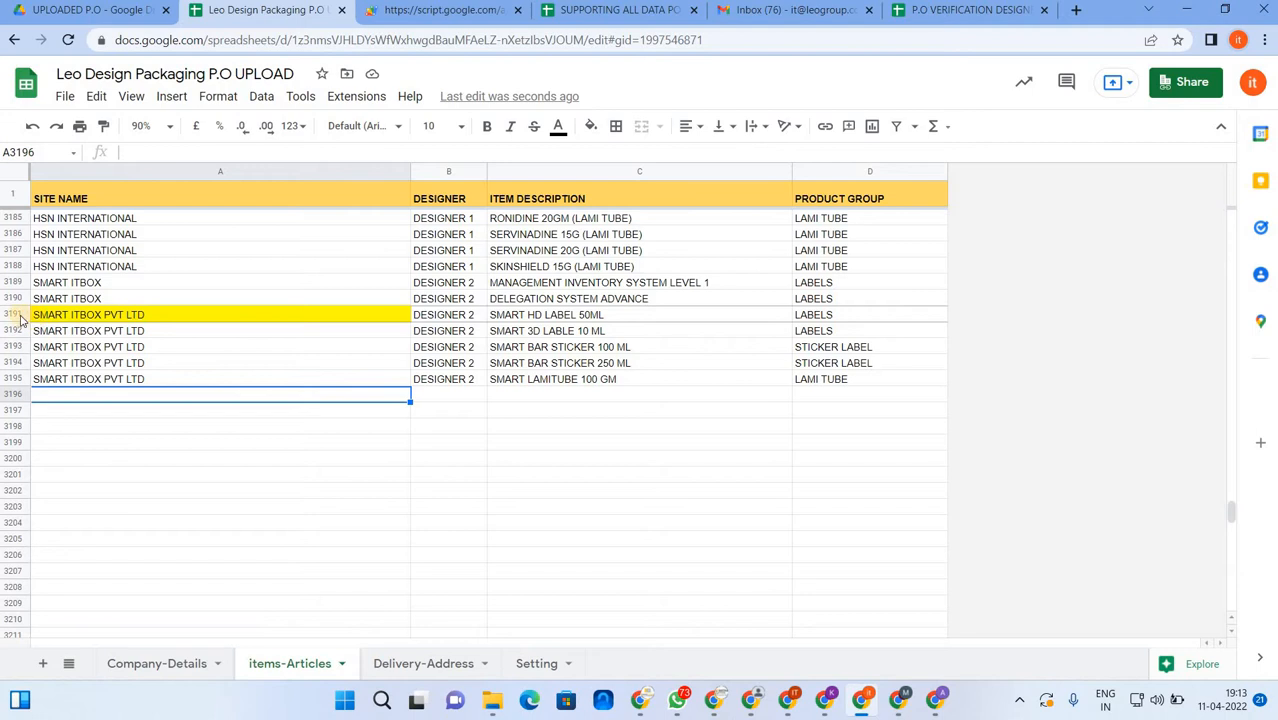
- Inspect rows 3191–3195, columns A–D, for the new SMART ITBOX items, then return to the web app
left_click_drag(14, 314, 20, 379)
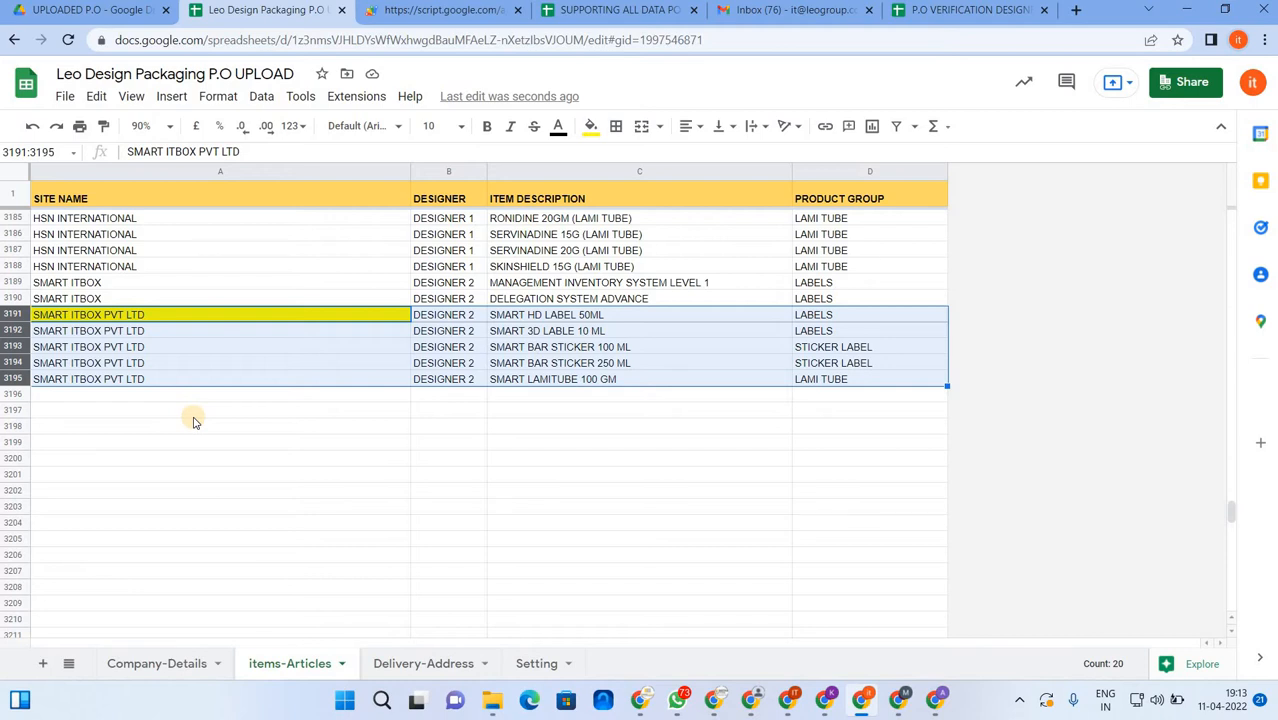
left_click(138, 347)
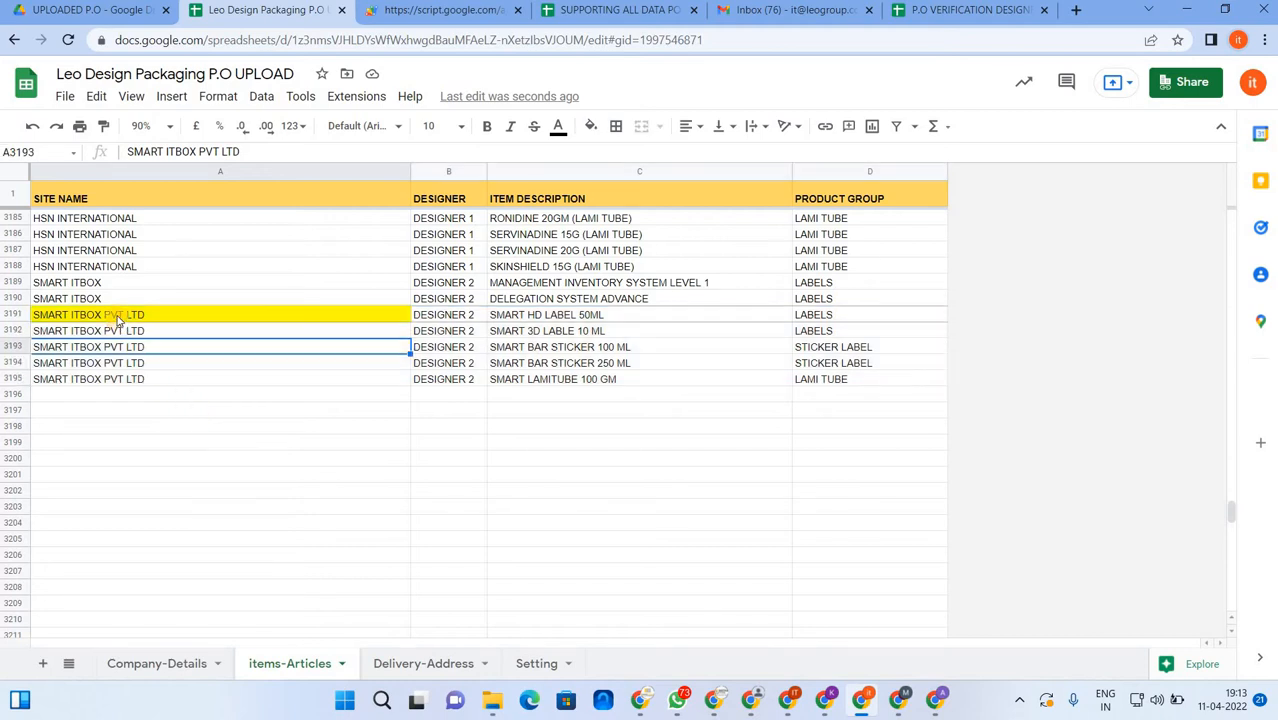
left_click_drag(117, 318, 433, 382)
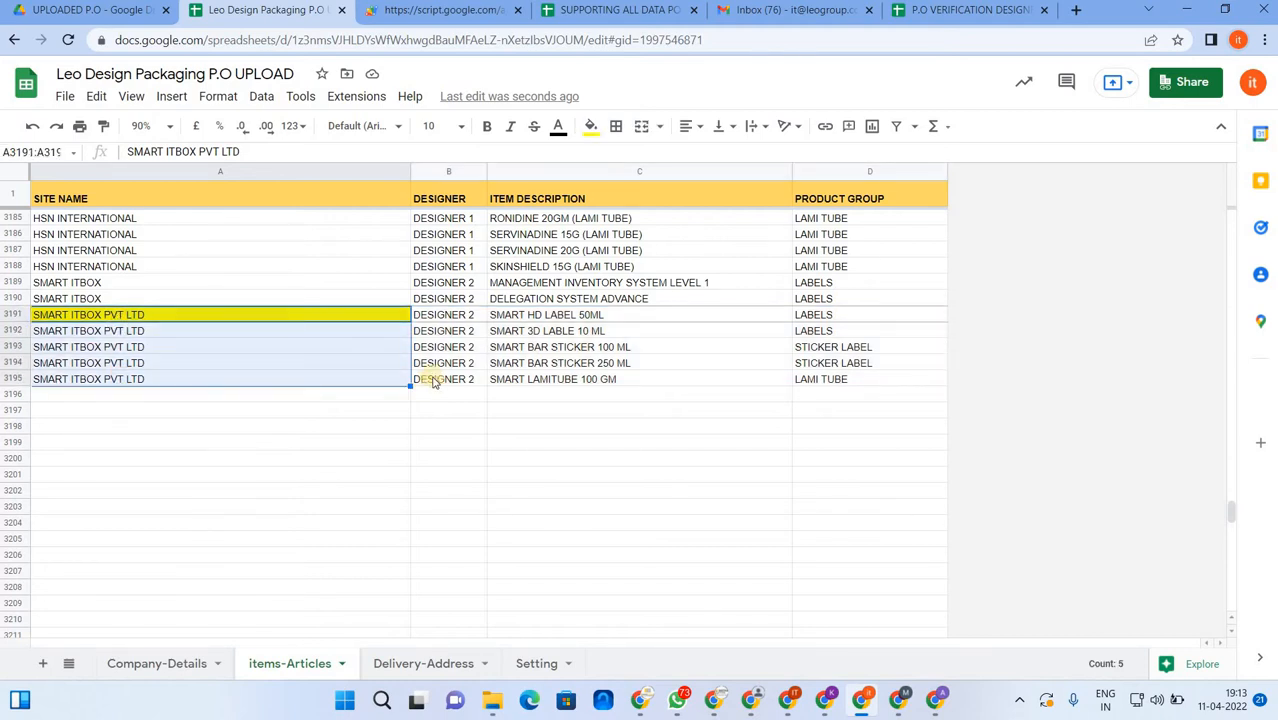
left_click_drag(528, 316, 533, 378)
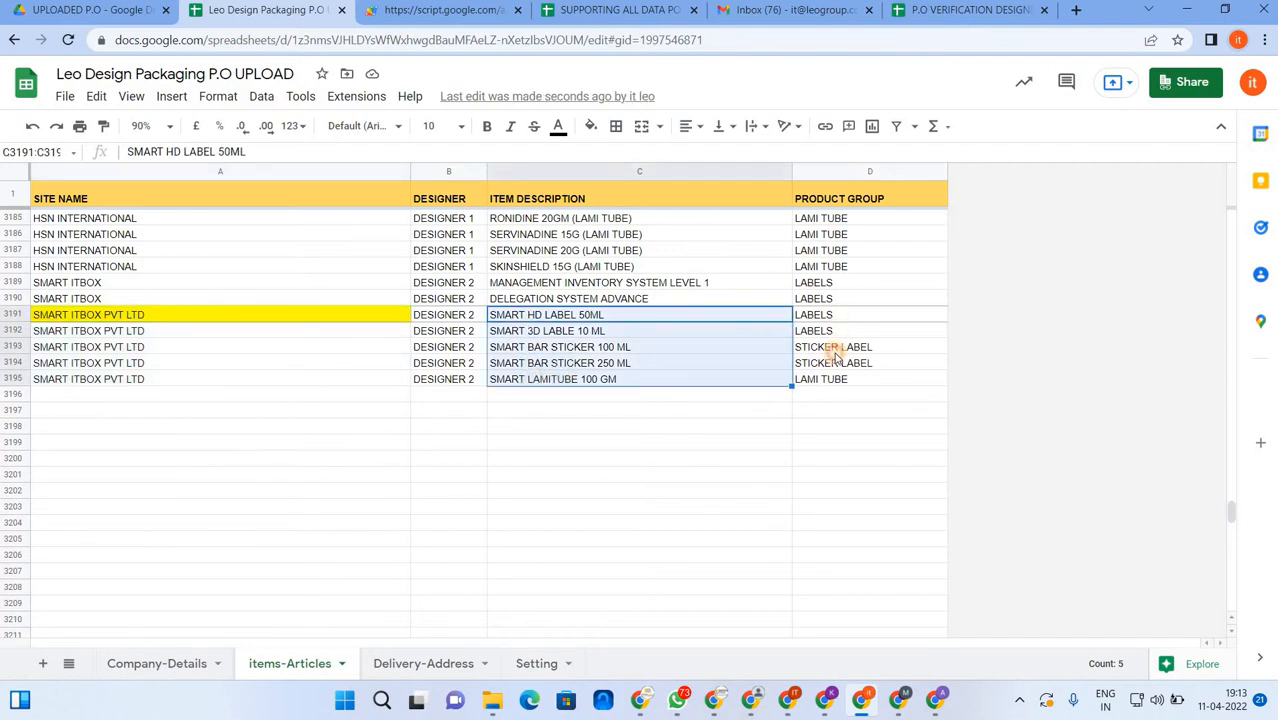
left_click_drag(830, 315, 835, 381)
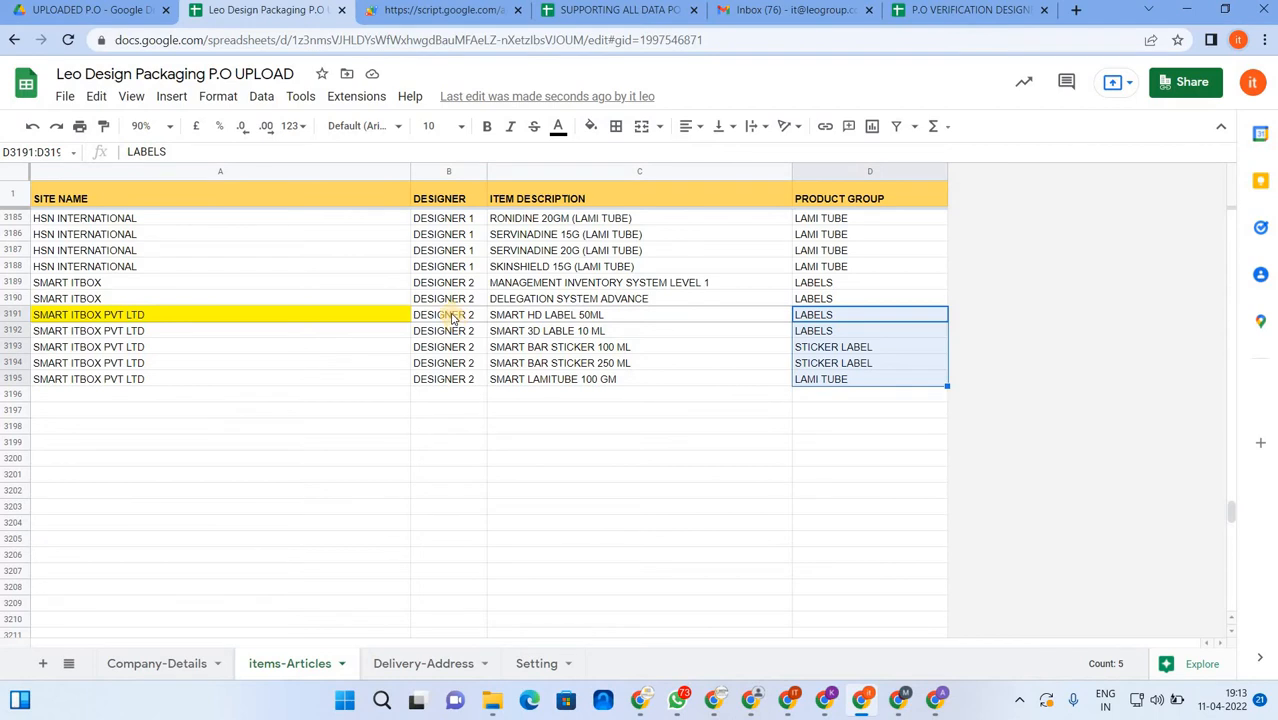
left_click_drag(452, 318, 451, 380)
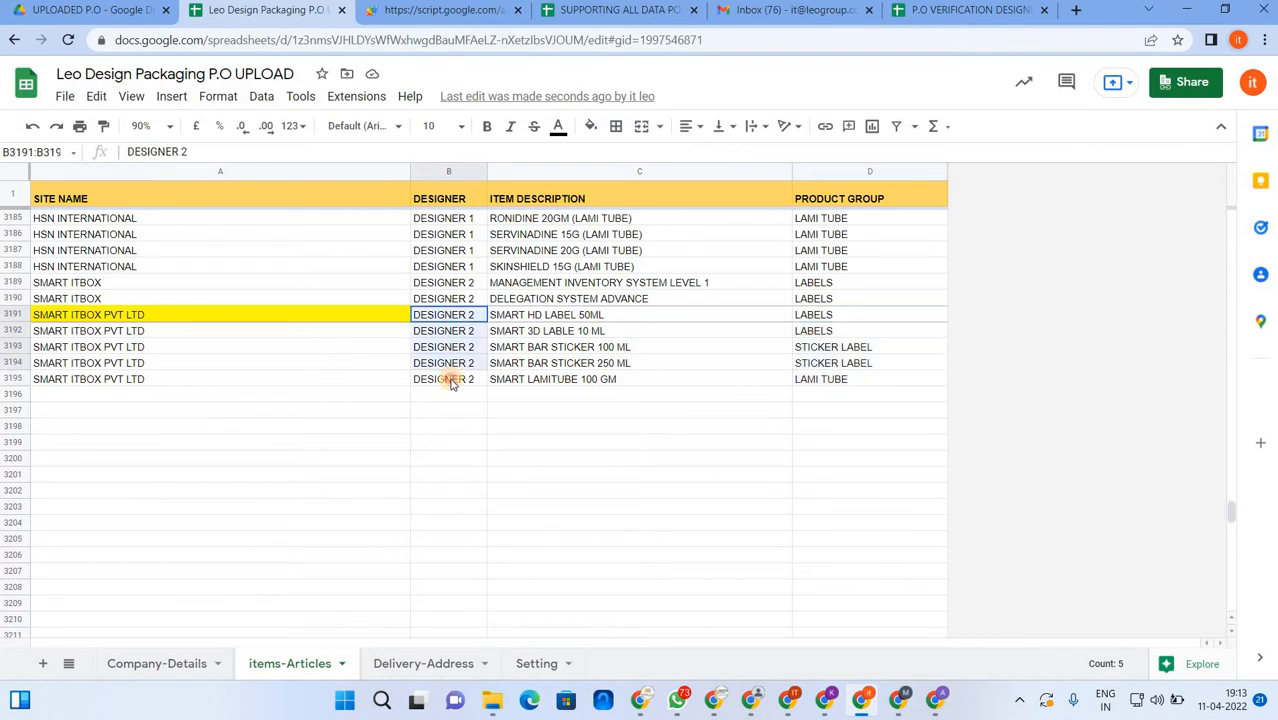
left_click(636, 364)
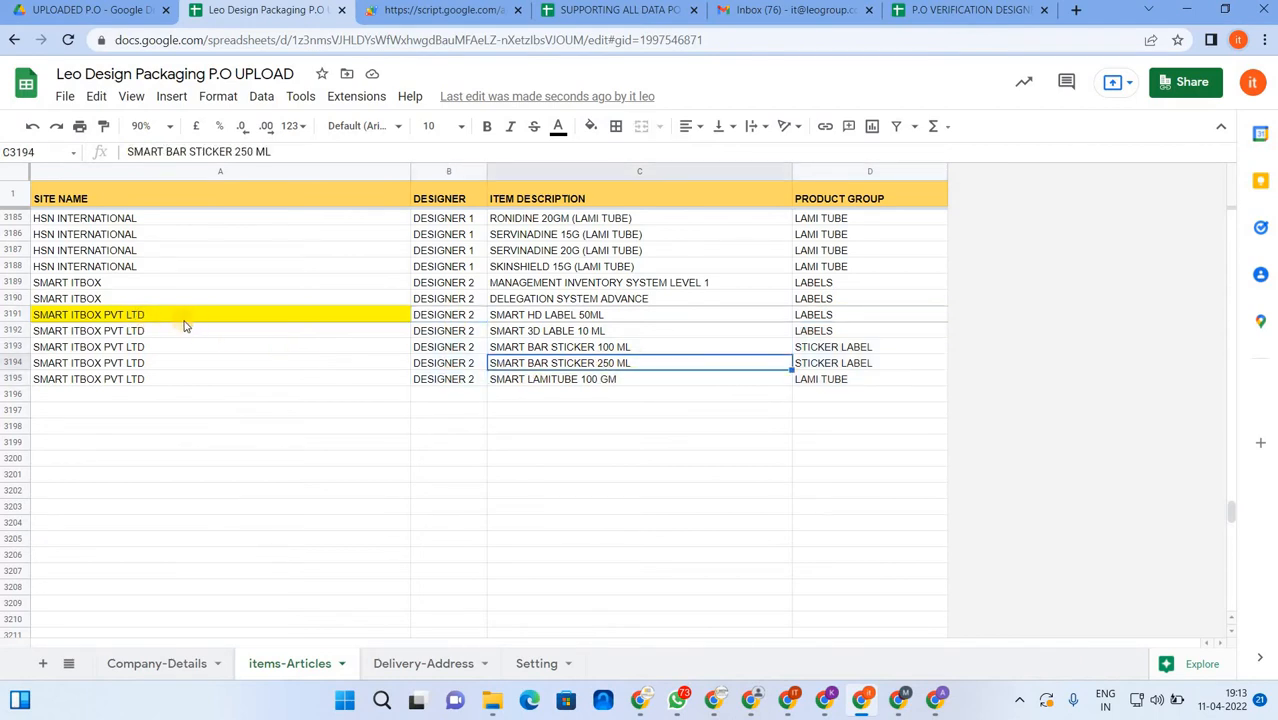
left_click_drag(175, 321, 340, 382)
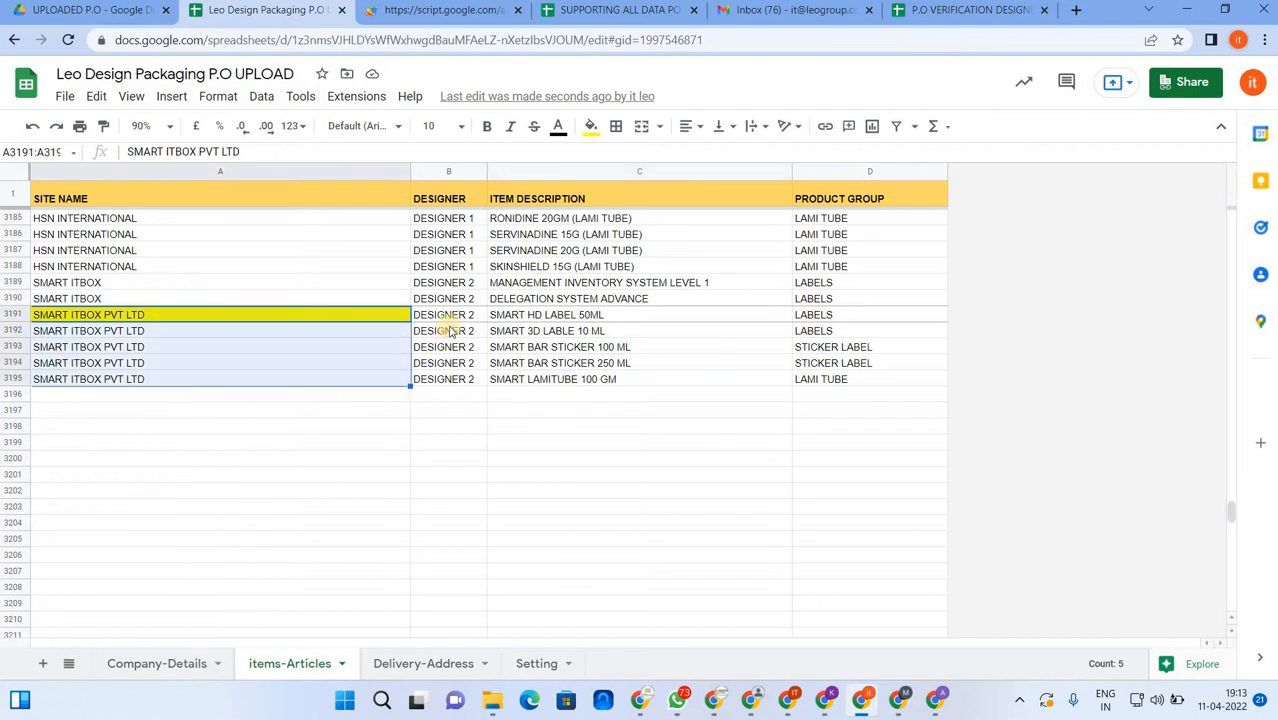
left_click_drag(452, 318, 456, 378)
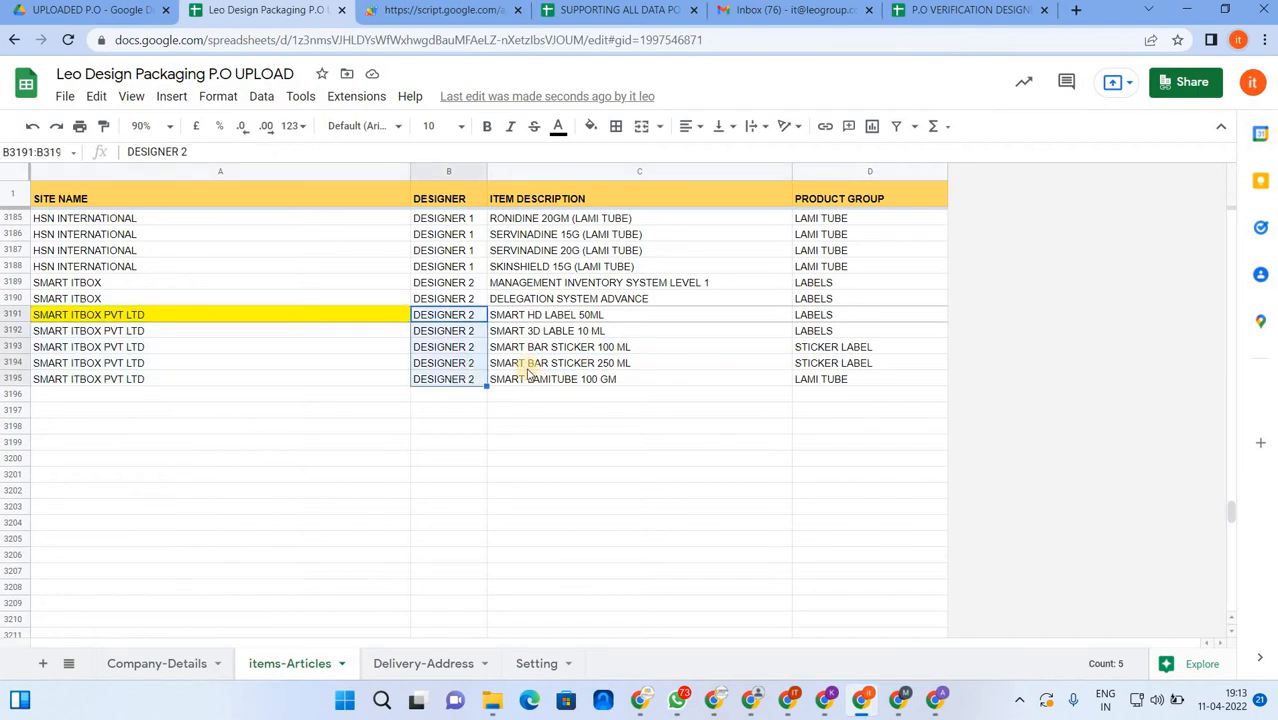
left_click(656, 366)
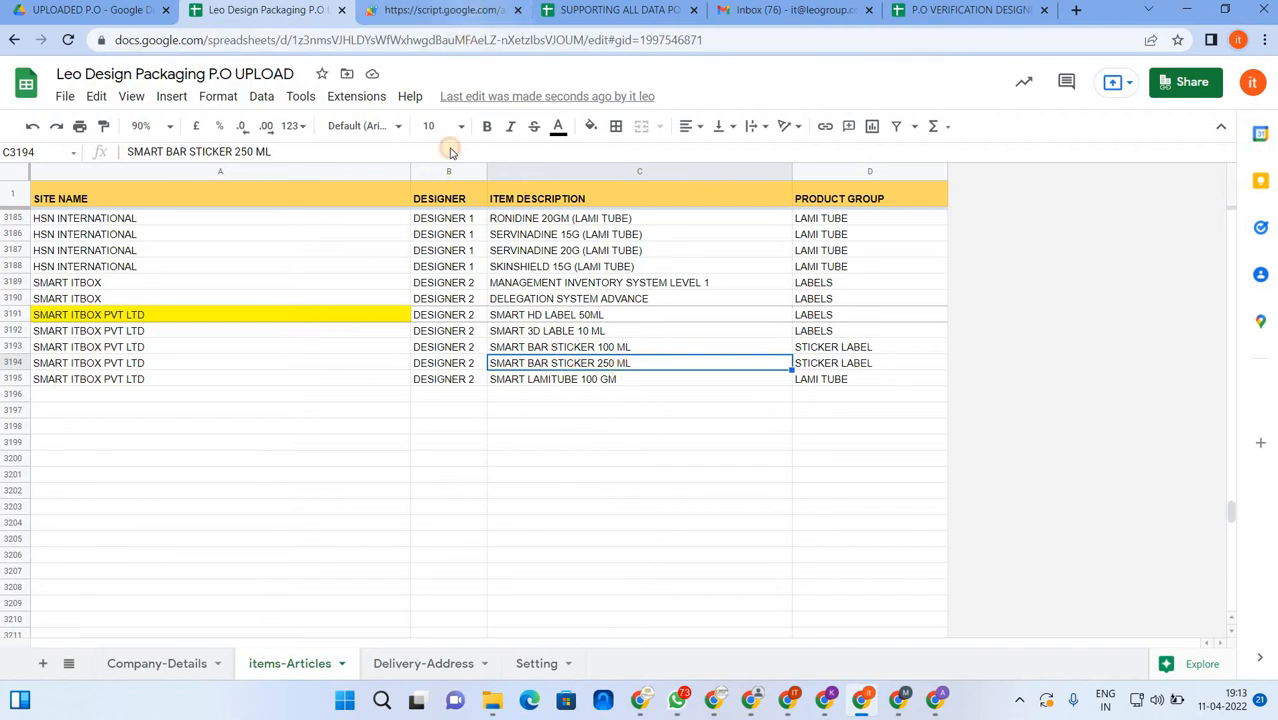
key("ctrl+Tab")
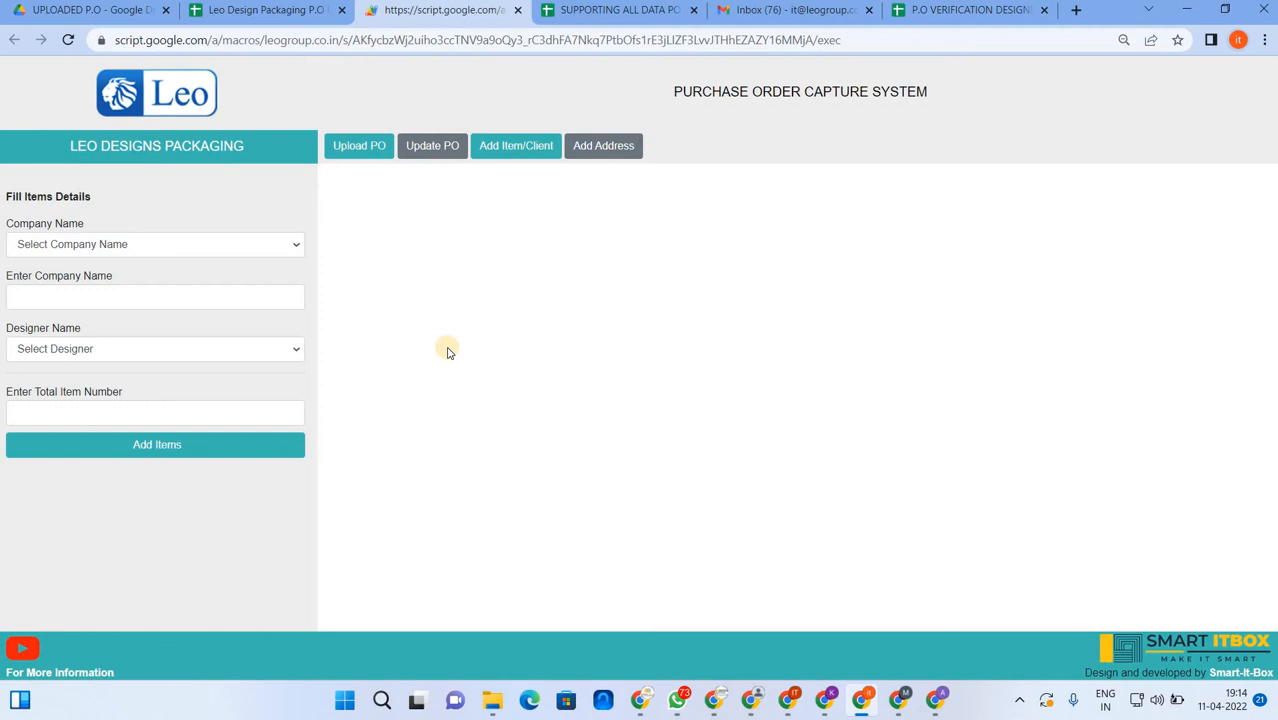
- Open the Add Address form with SMART ITBOX PVT LTD selected as the company
left_click(357, 151)
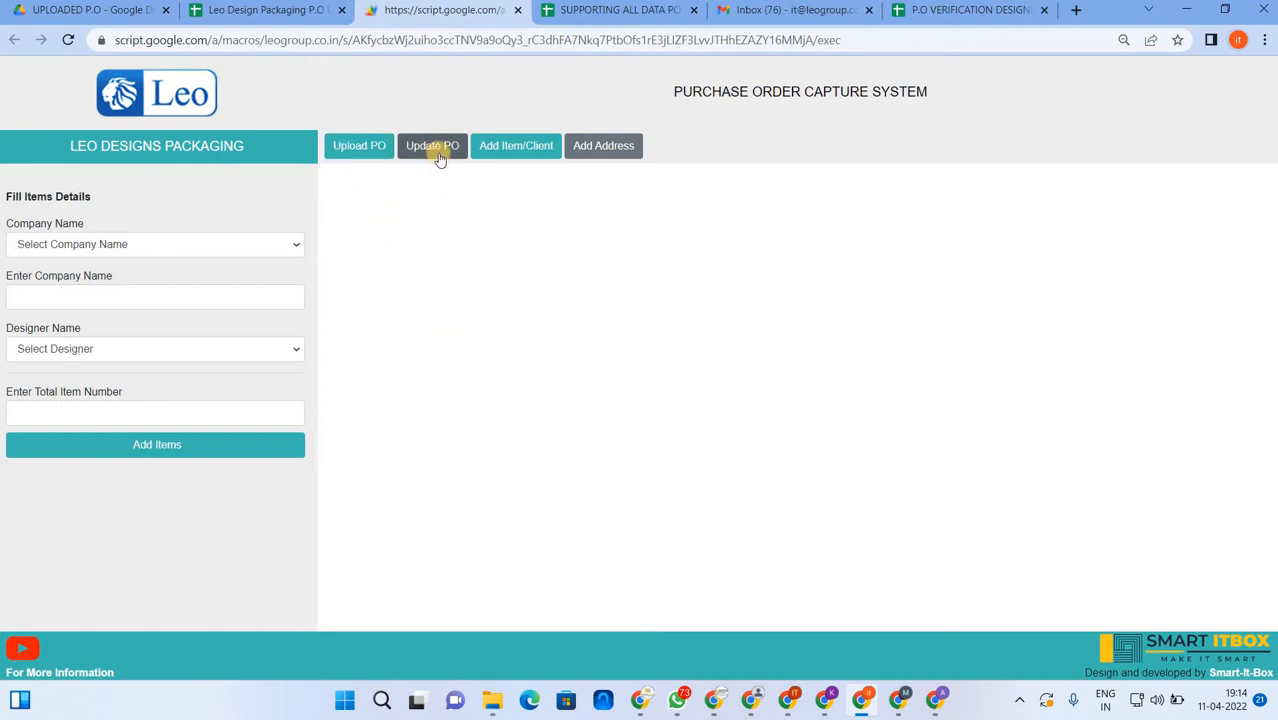
left_click(508, 153)
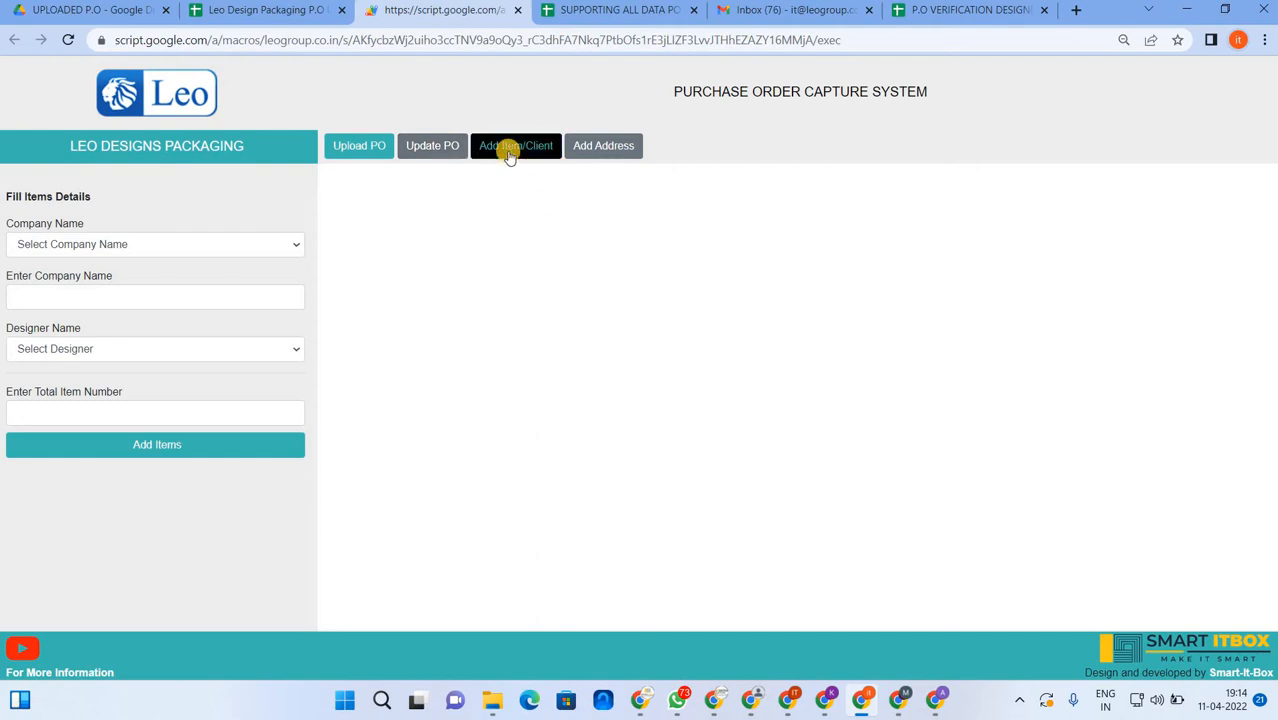
left_click(612, 147)
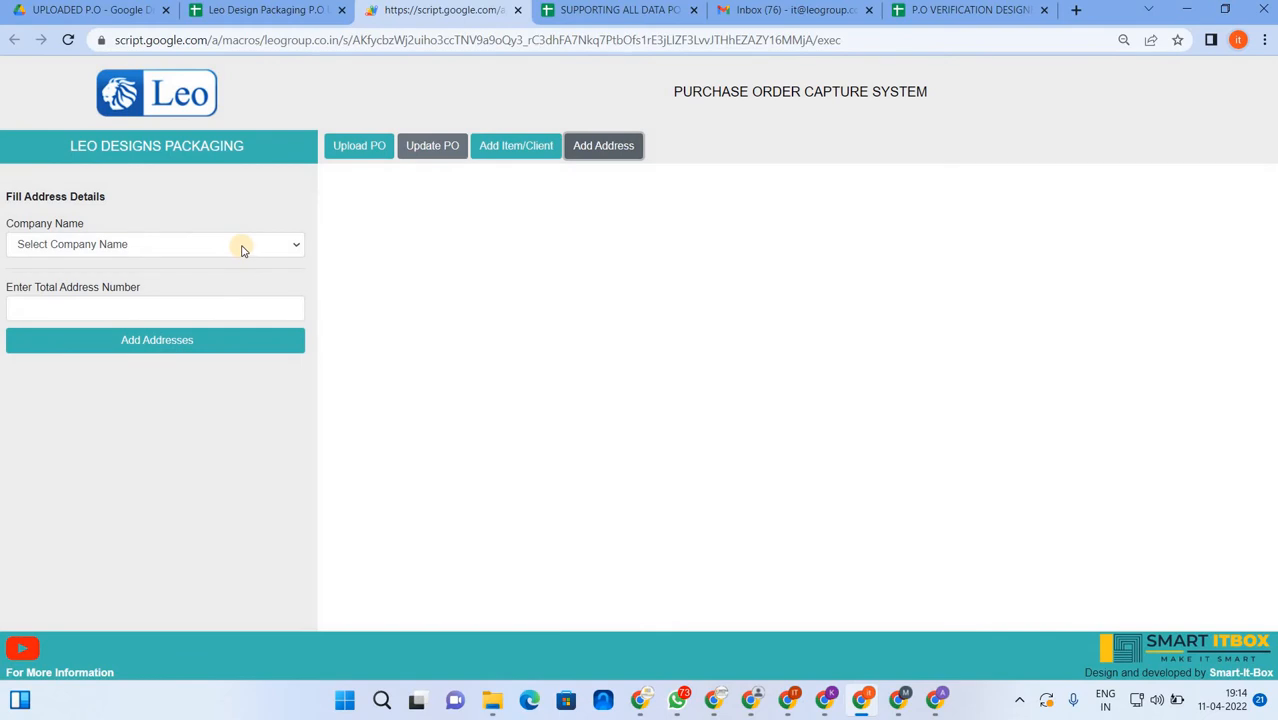
left_click(242, 248)
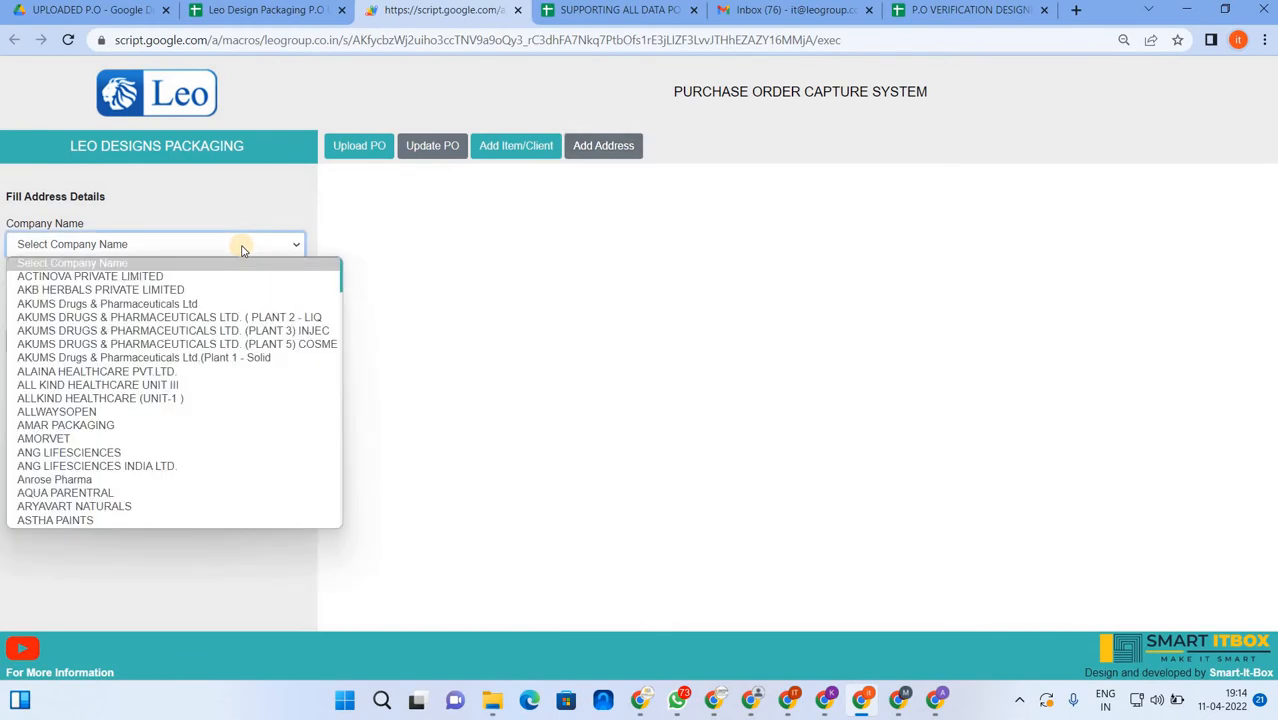
key("End")
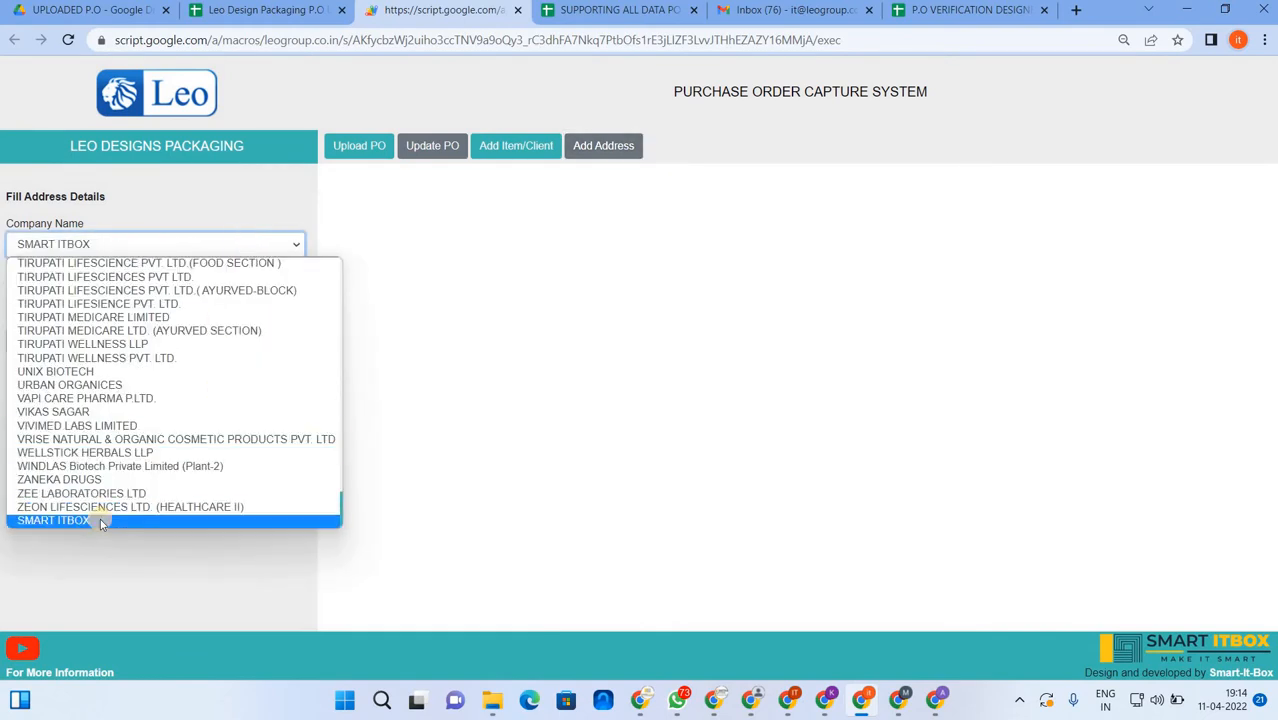
scroll(105, 520, "down", 1)
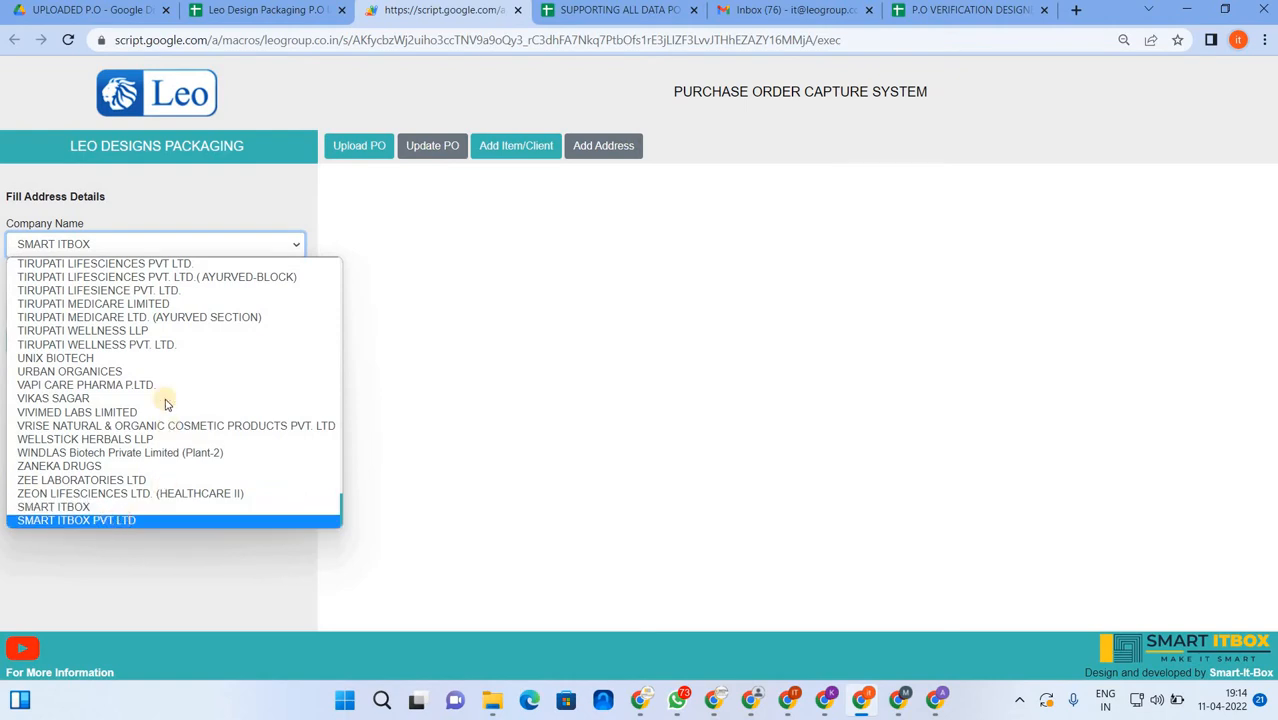
left_click(120, 522)
left_click(109, 308)
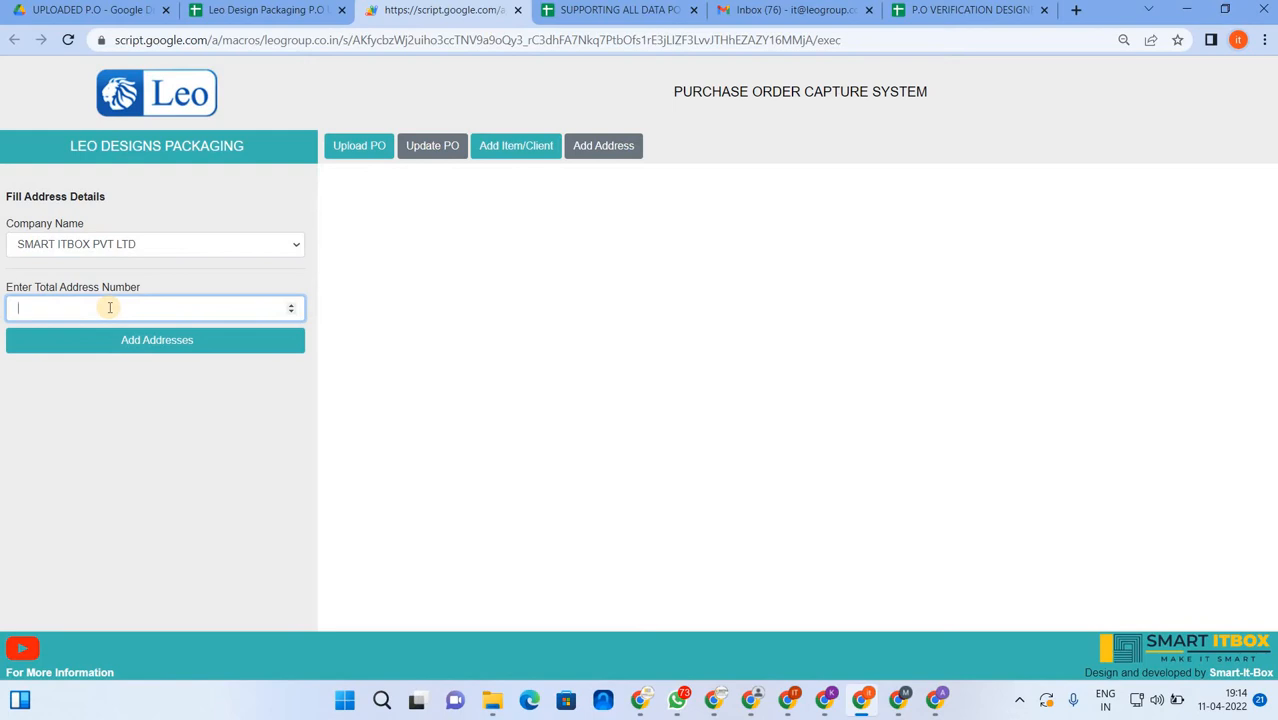
- Generate three address rows and enter NOIDA SECTOR 52 UP and DEHRADOON LAL TAPRA INDL AREA
type("3")
left_click(125, 341)
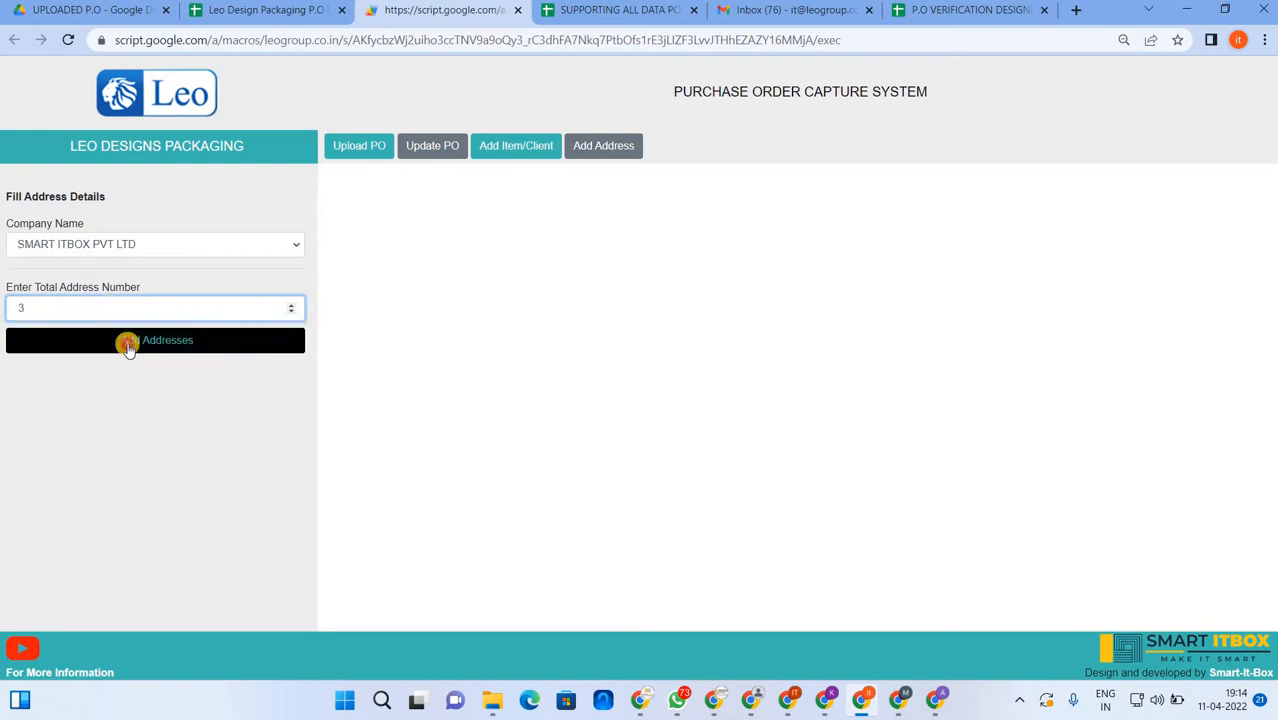
left_click(474, 216)
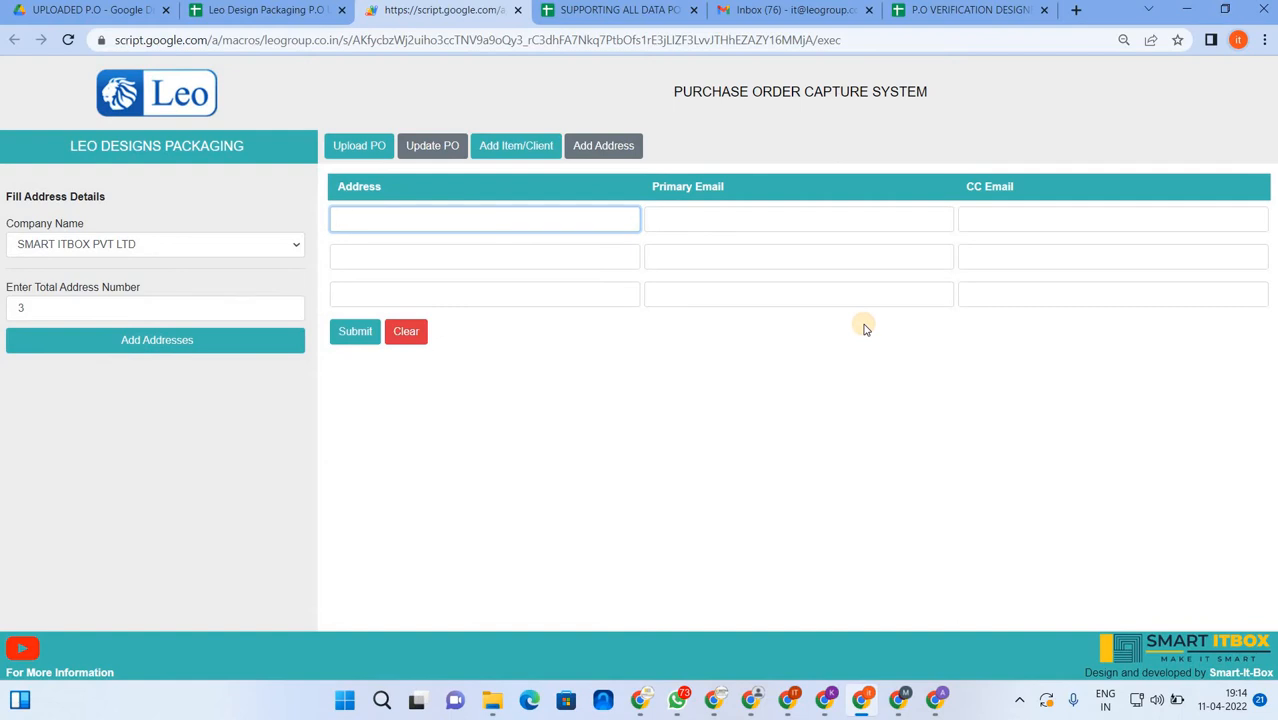
type("NOIDA SECTOR 52 UP")
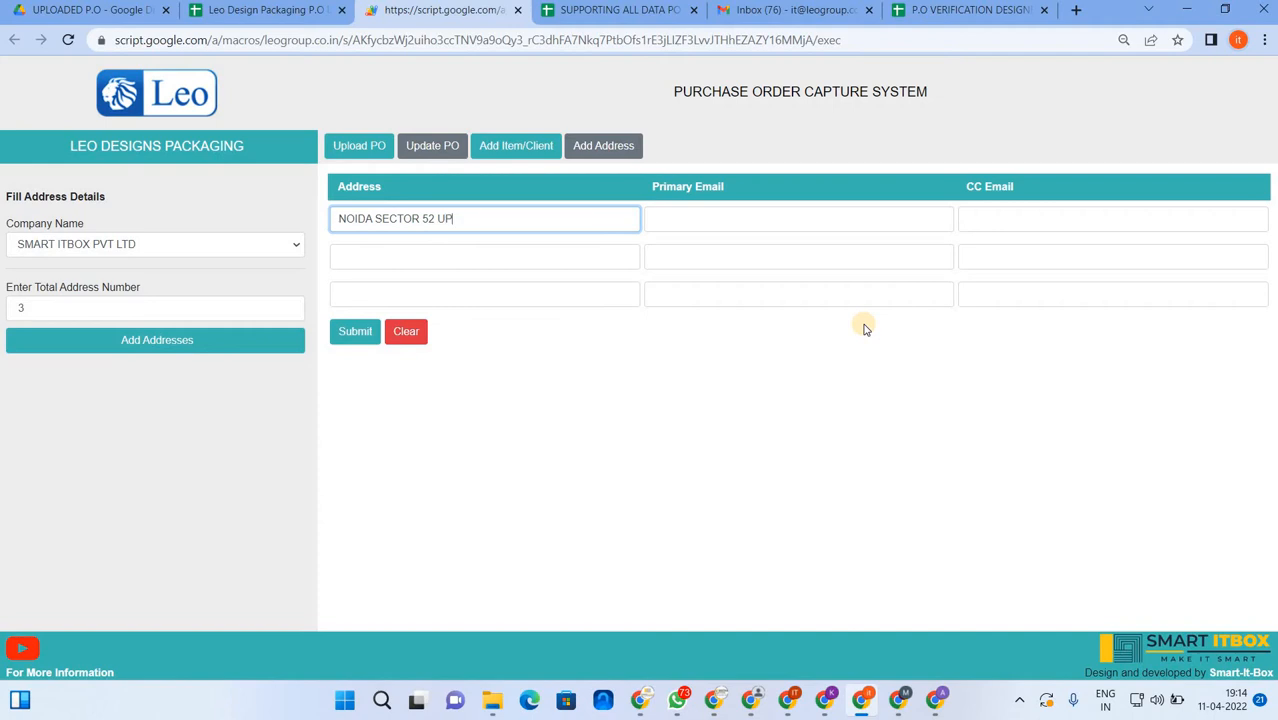
left_click(527, 258)
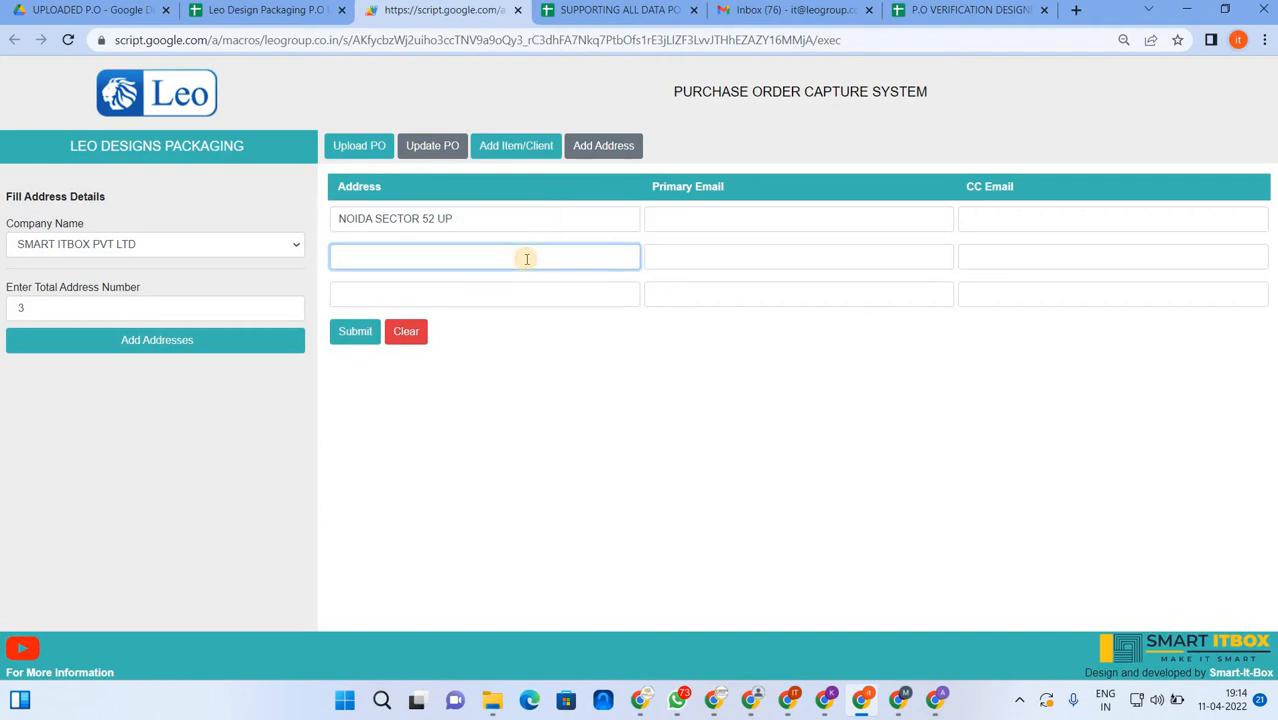
type("DEHRADOON LAL TAPRA INDL")
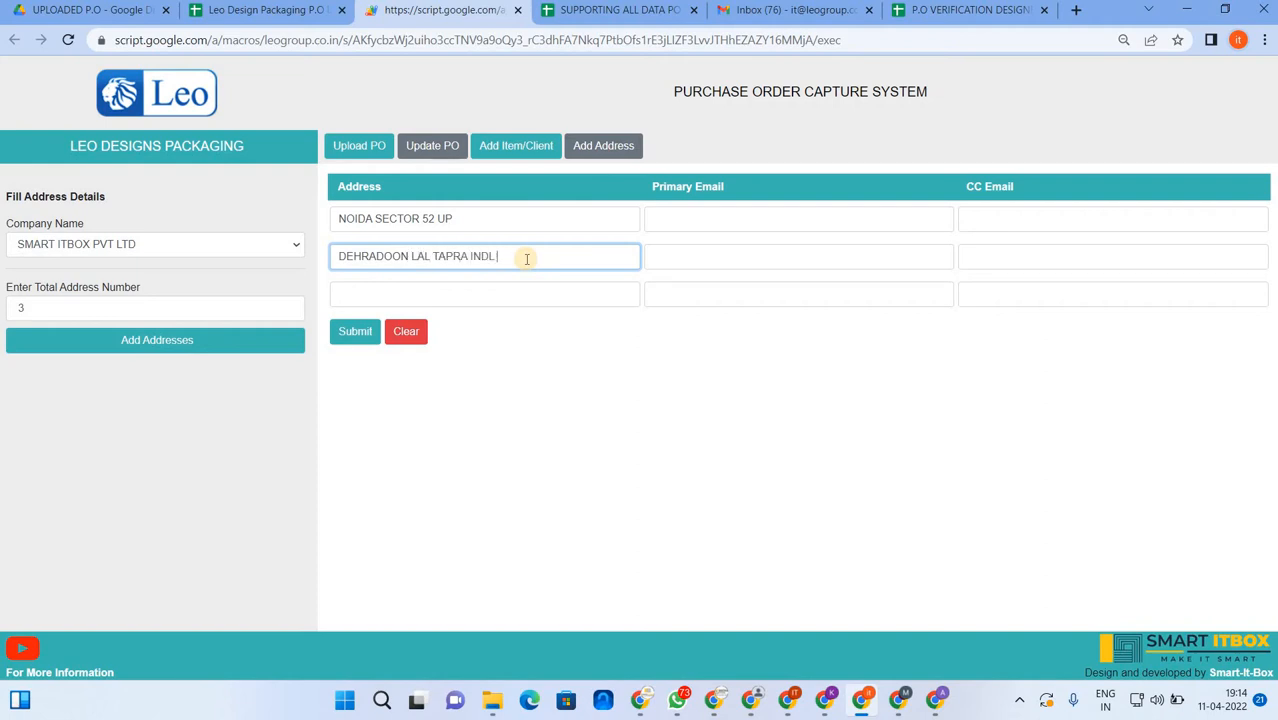
type(" AREA")
key("Tab")
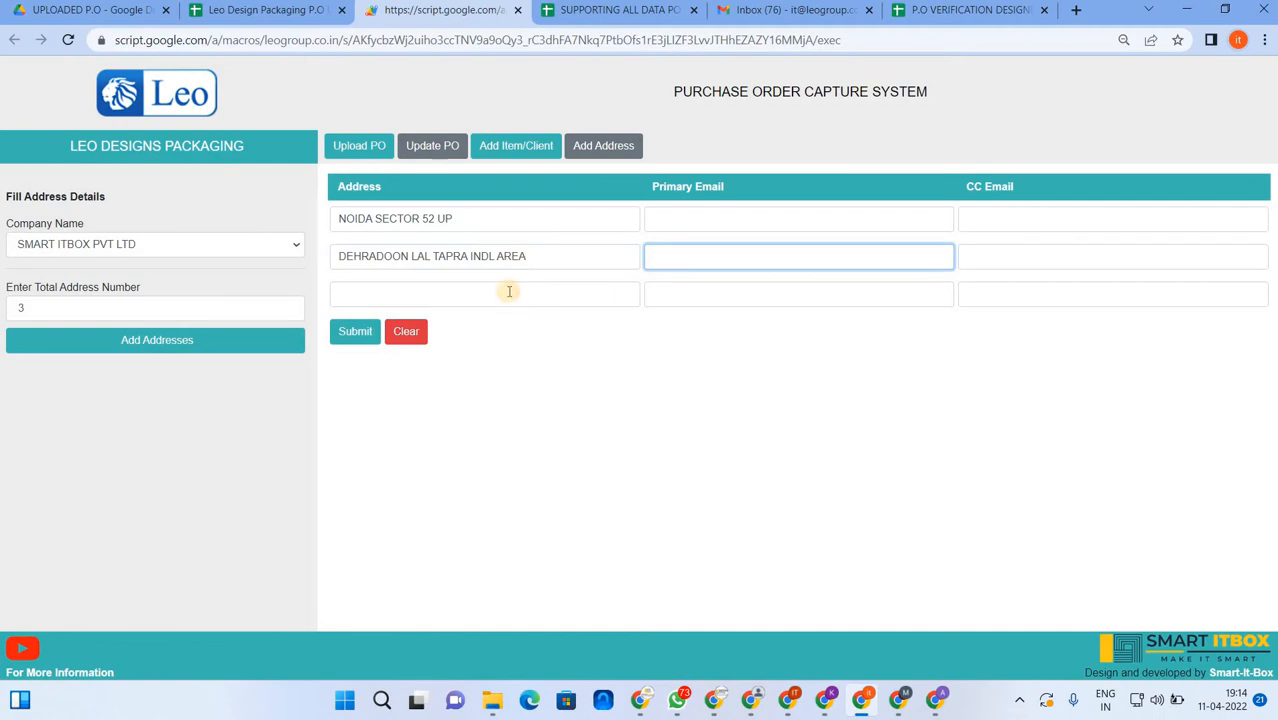
- Enter the third address, SAMBA DIST. JAMMU
left_click(509, 291)
type("JAM")
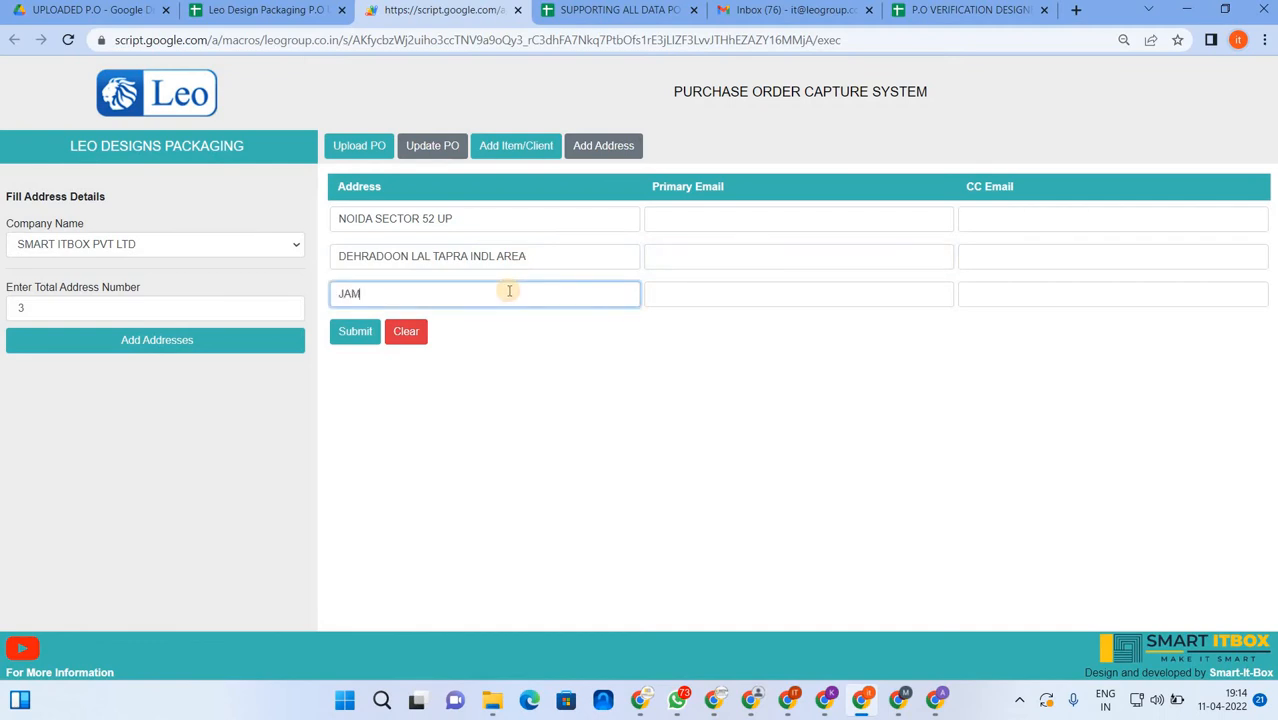
type("M")
key("BackSpace")
key("BackSpace")
key("BackSpace")
key("BackSpace")
type("SAMBA DIST. JAM")
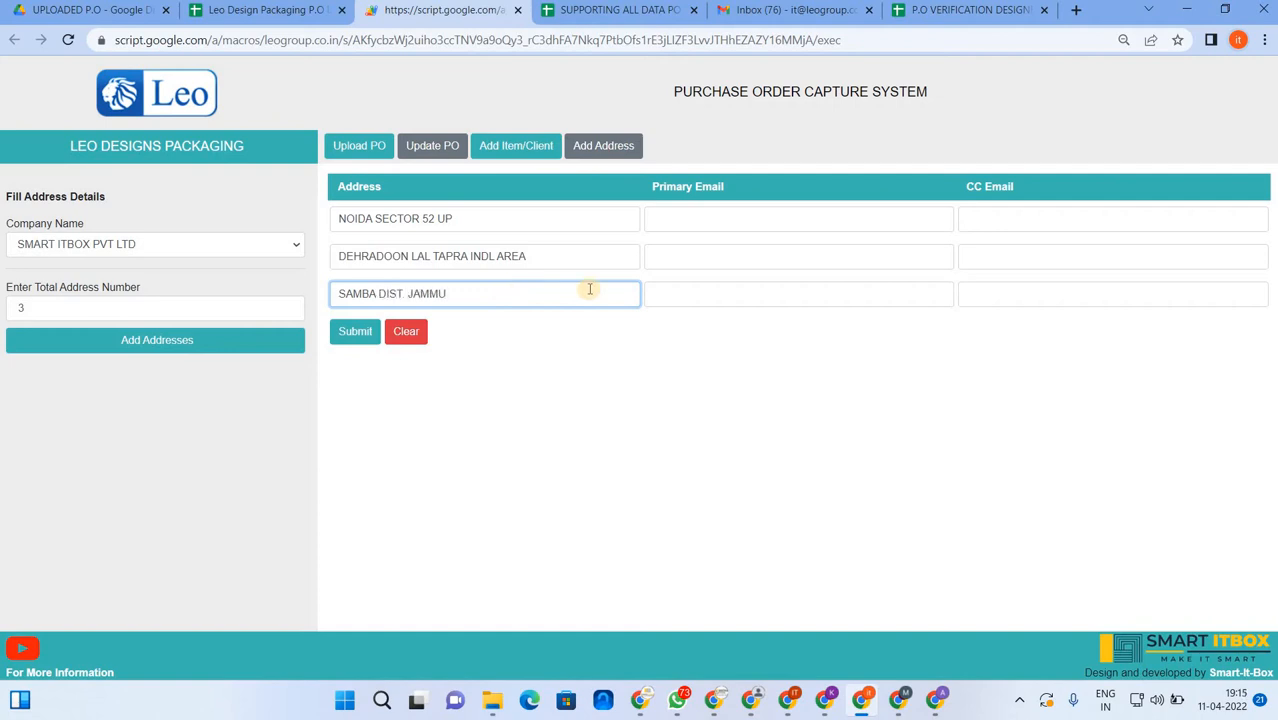
- Enter the first address's primary and CC e-mail addresses
left_click(707, 219)
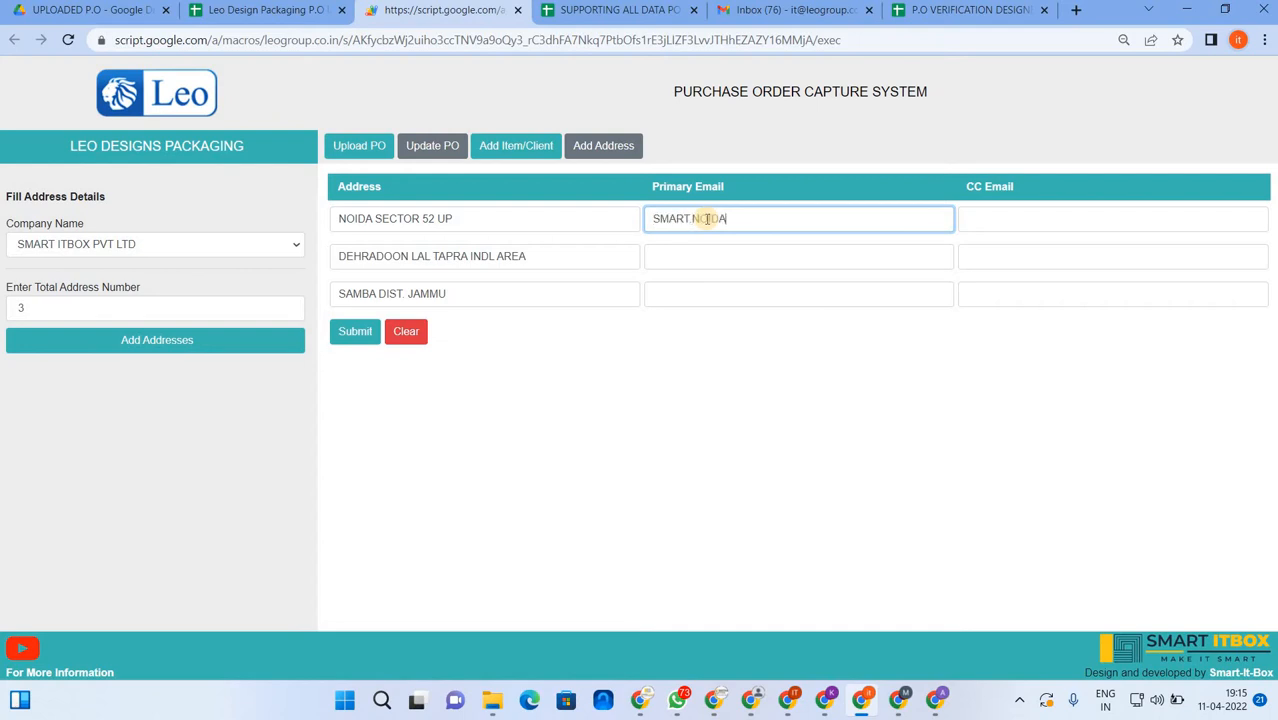
type("GMAIL.COMCOM")
key("Tab")
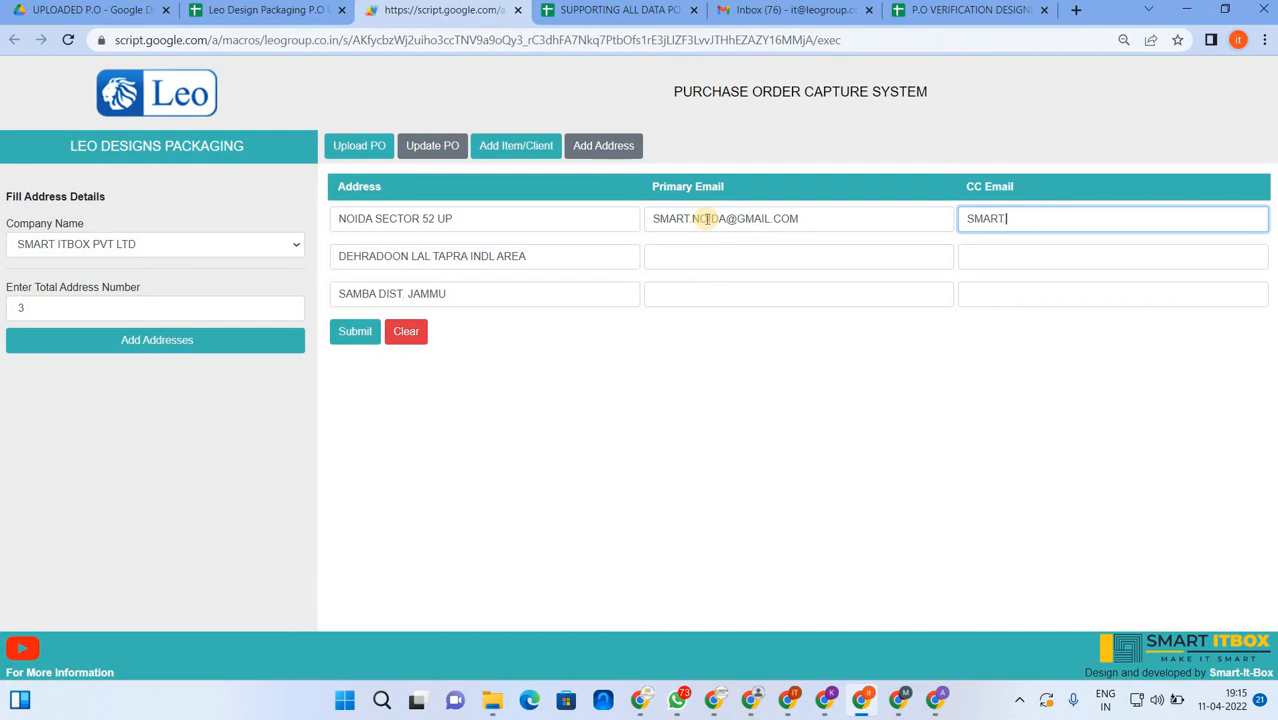
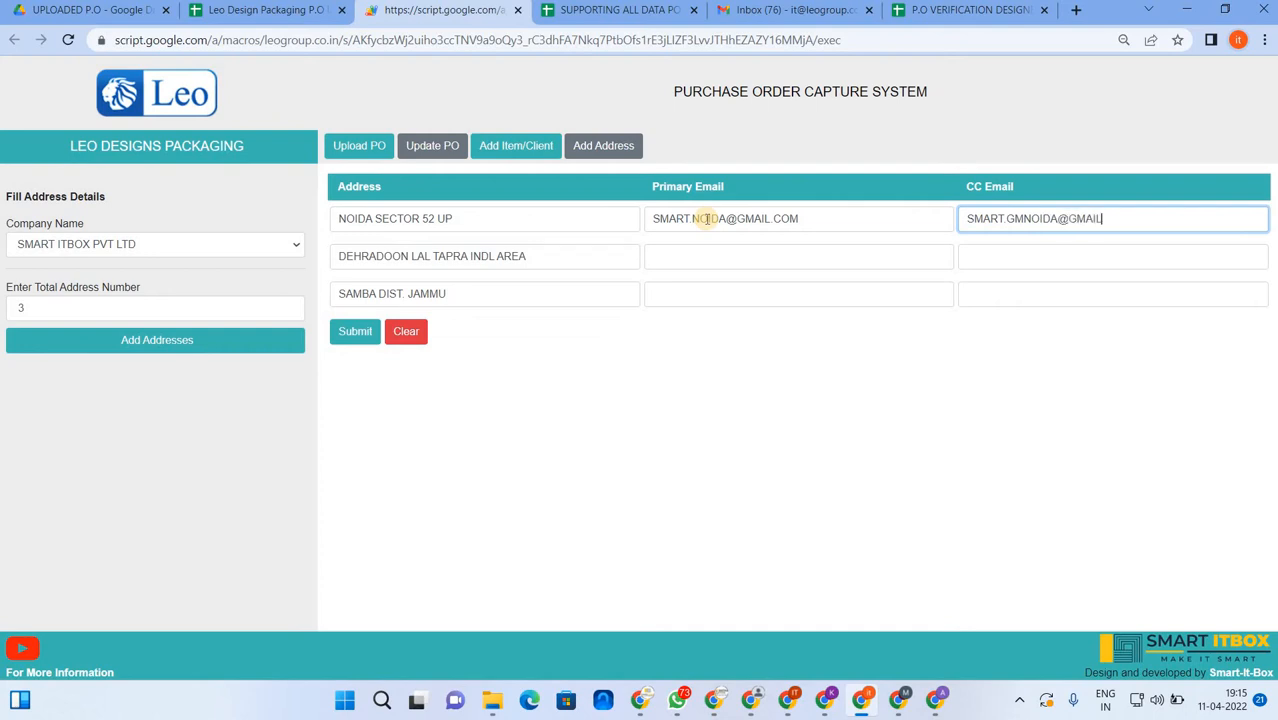
- Copy the first primary e-mail to the second address, replacing NOIDA with DEH
left_click(819, 215)
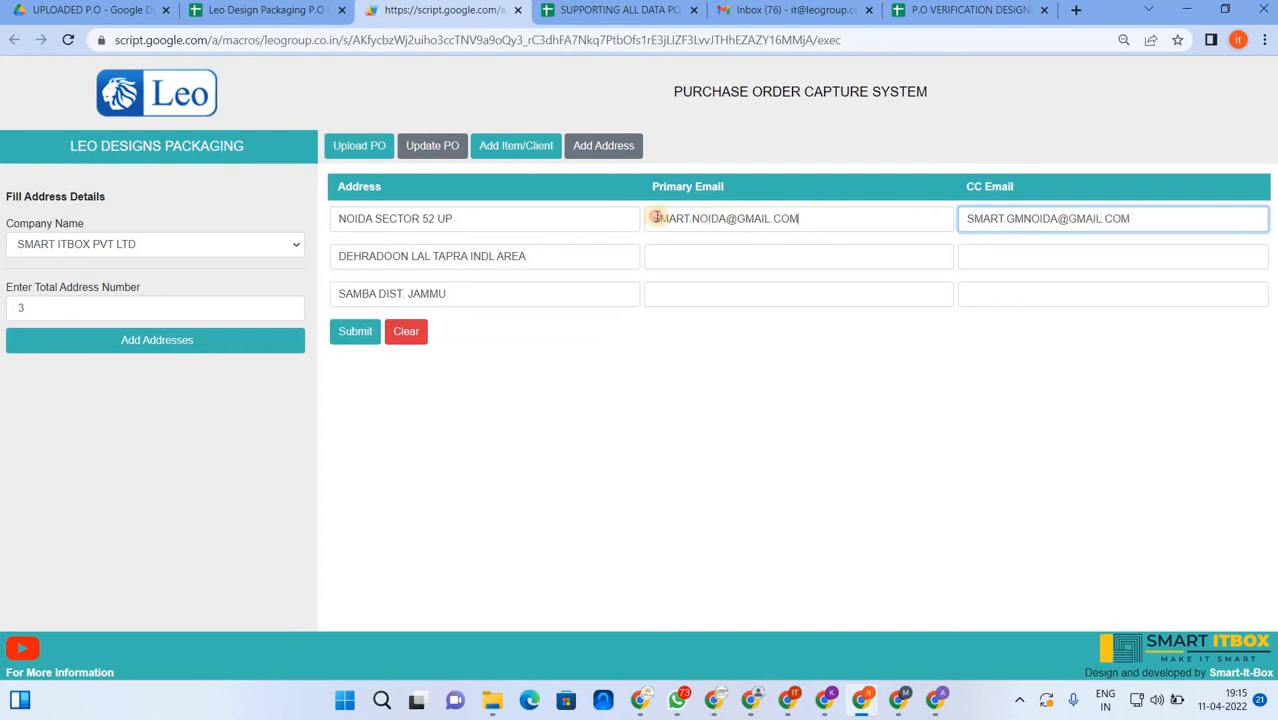
left_click_drag(656, 217, 637, 214)
key("ctrl+c")
left_click(690, 257)
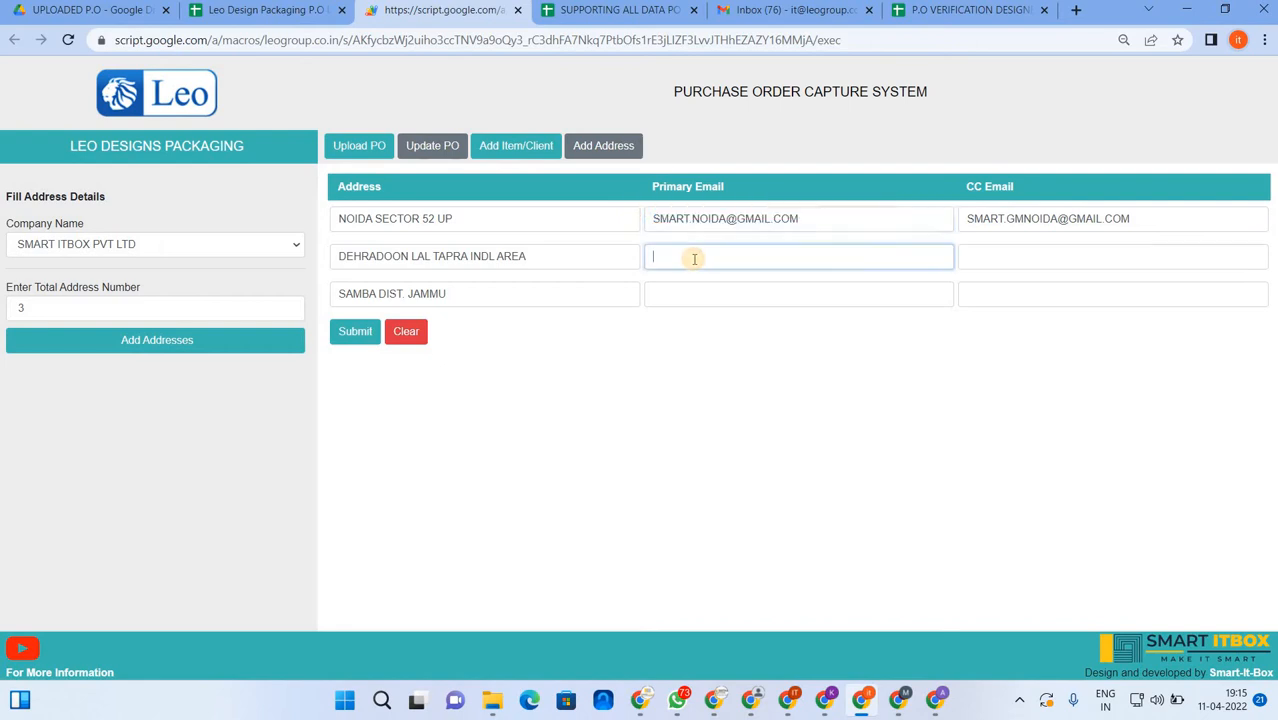
key("ctrl+v")
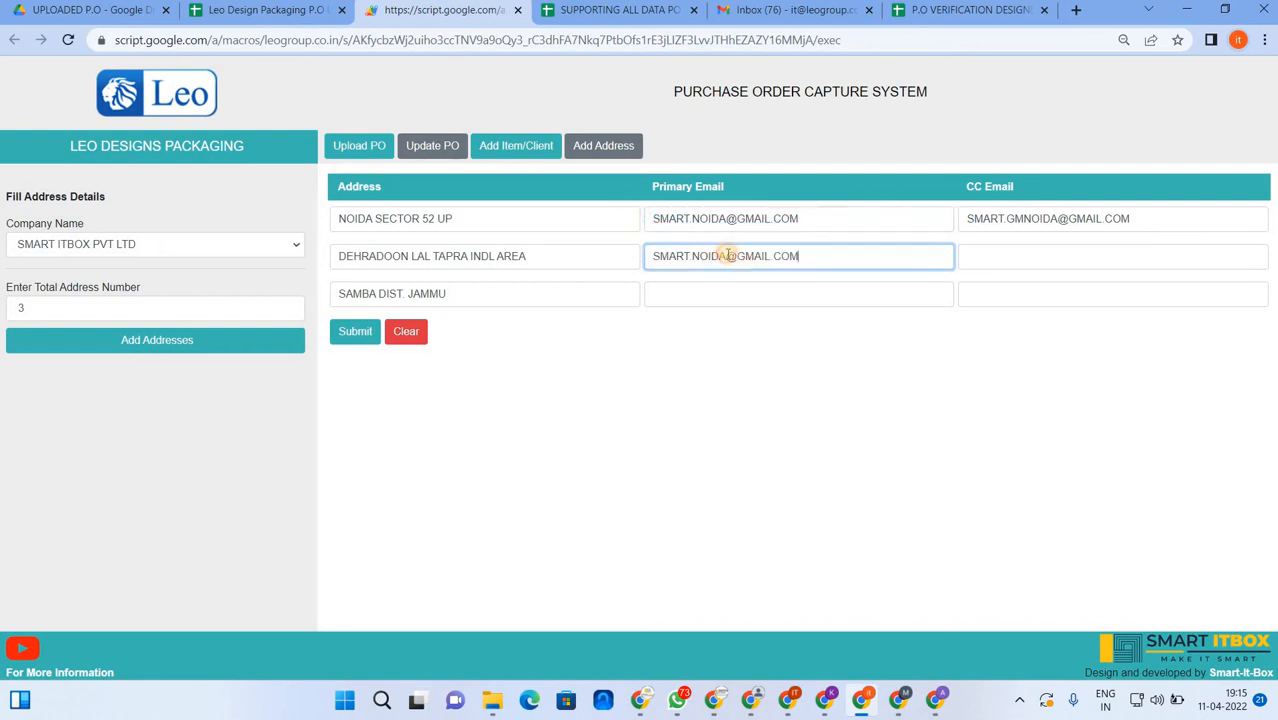
double_click(715, 256)
type("DEH")
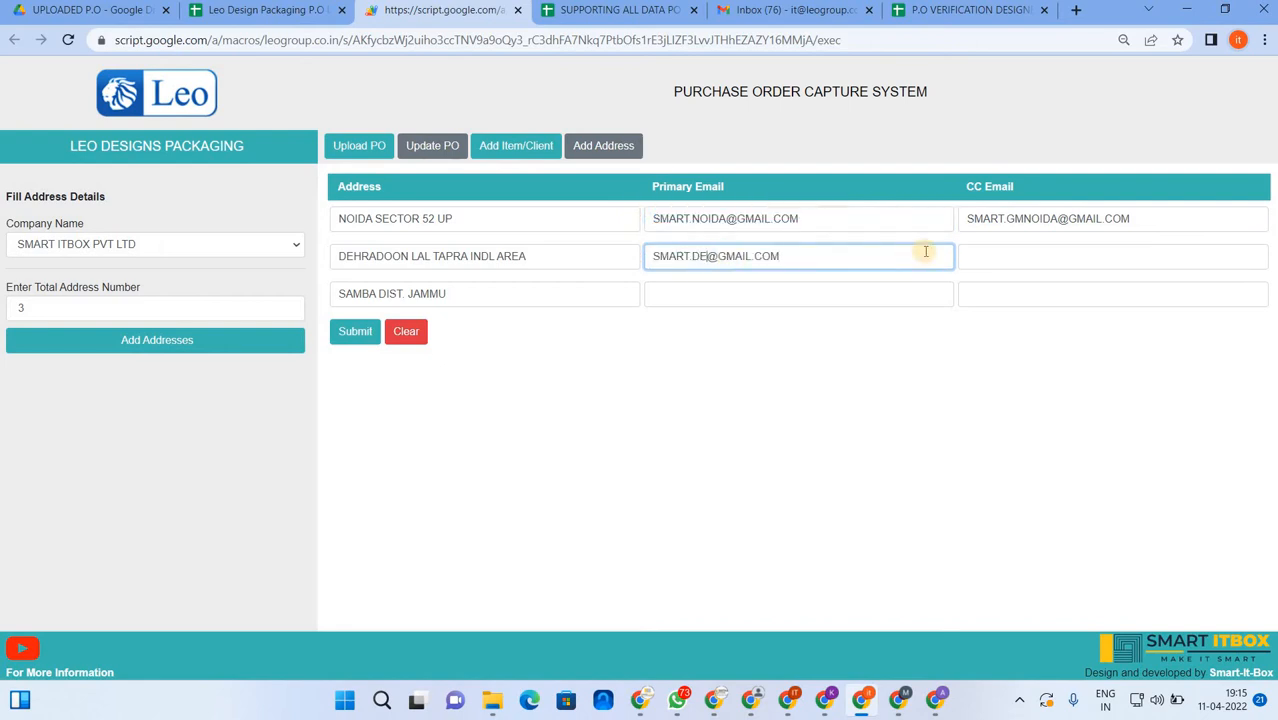
- Copy the first CC e-mail to the second address, replacing NOIDA with DEH
left_click_drag(1134, 220, 970, 223)
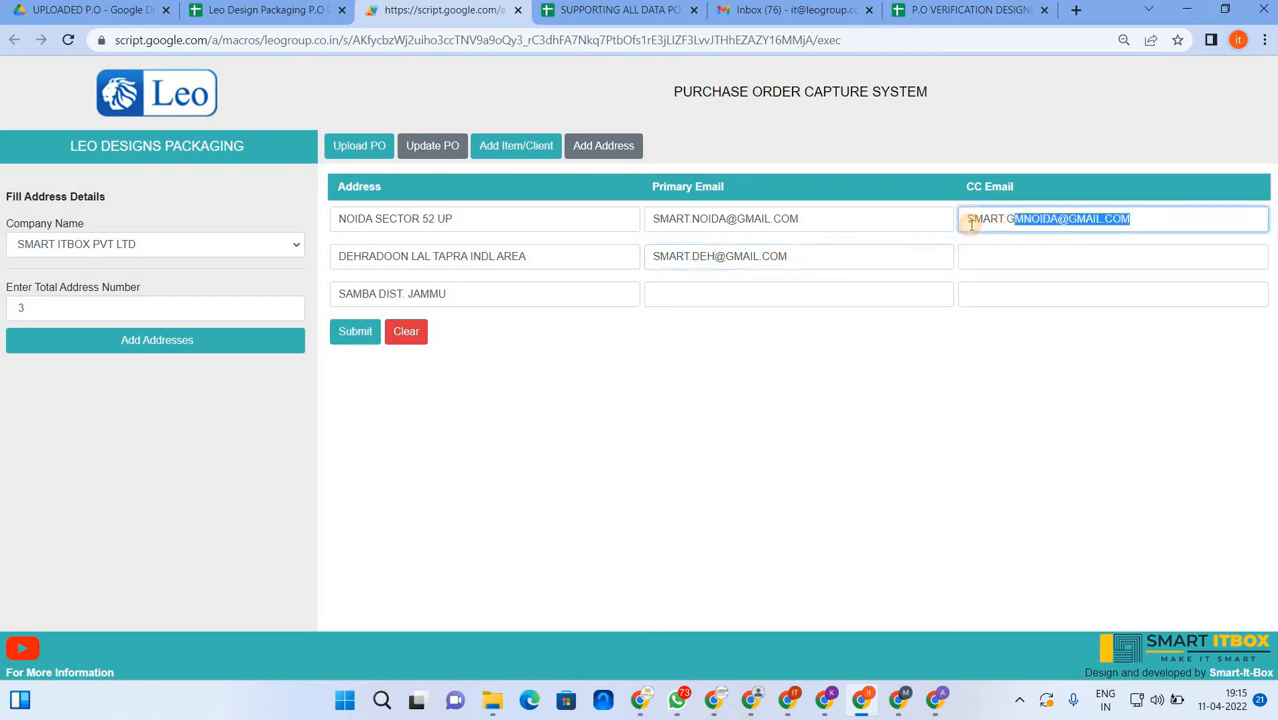
left_click(985, 262)
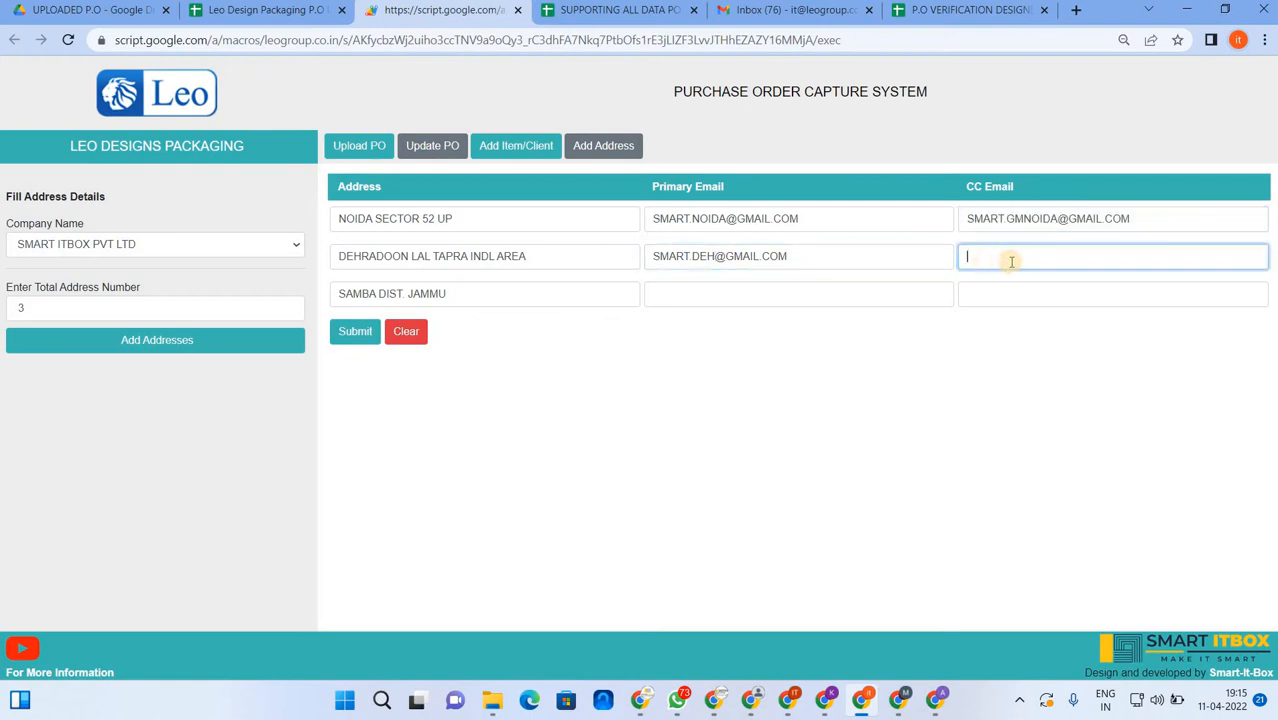
key("ctrl+v")
left_click(1042, 256)
key("Right")
key("Right")
key("ctrl+shift+Left")
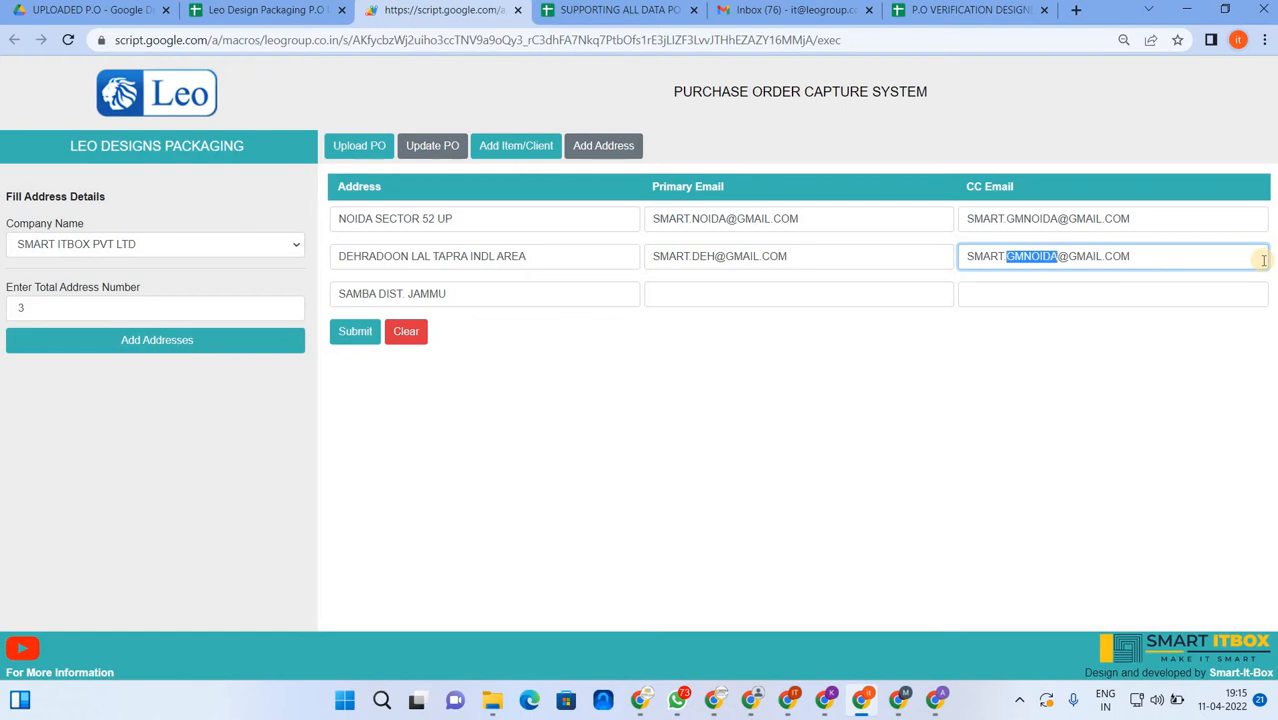
key("Right")
key("shift+Left")
key("shift+Left")
key("shift+Left")
key("shift+Left")
type("DEH")
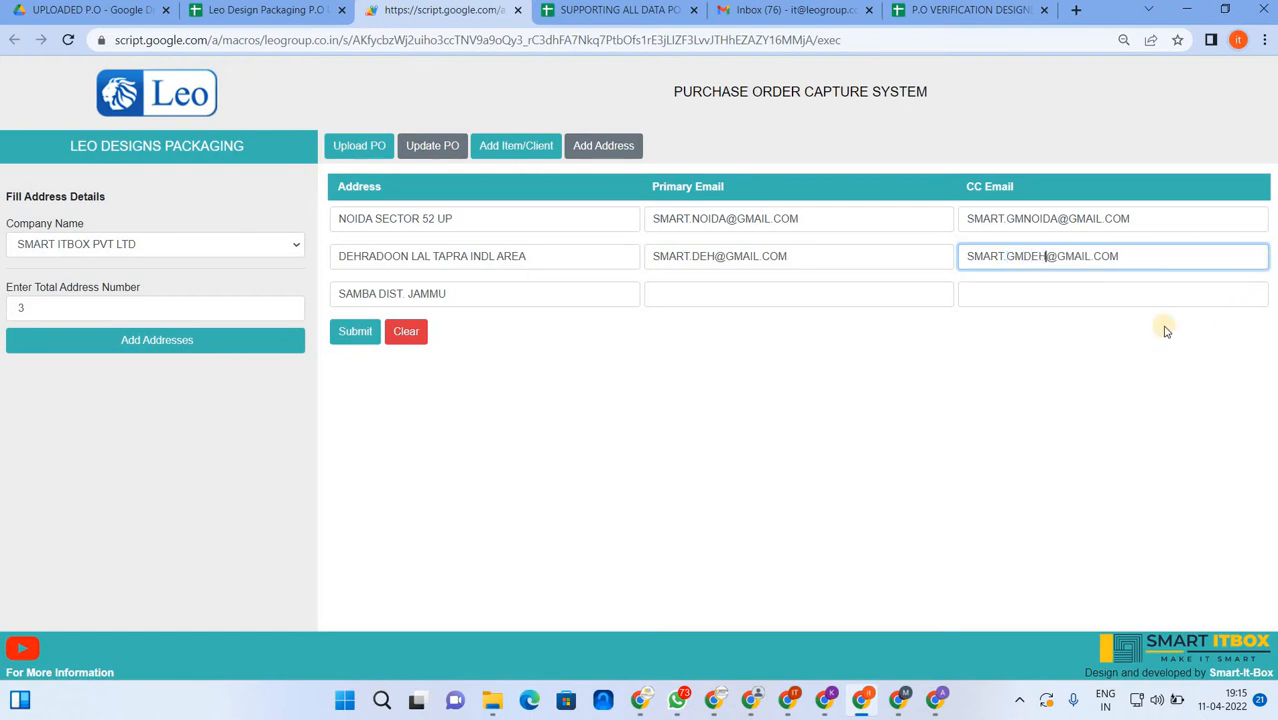
- Fill the third address's CC e-mail from the copied one, changing NOIDA to SMB
left_click(1044, 294)
key("ctrl+v")
left_click(1057, 294)
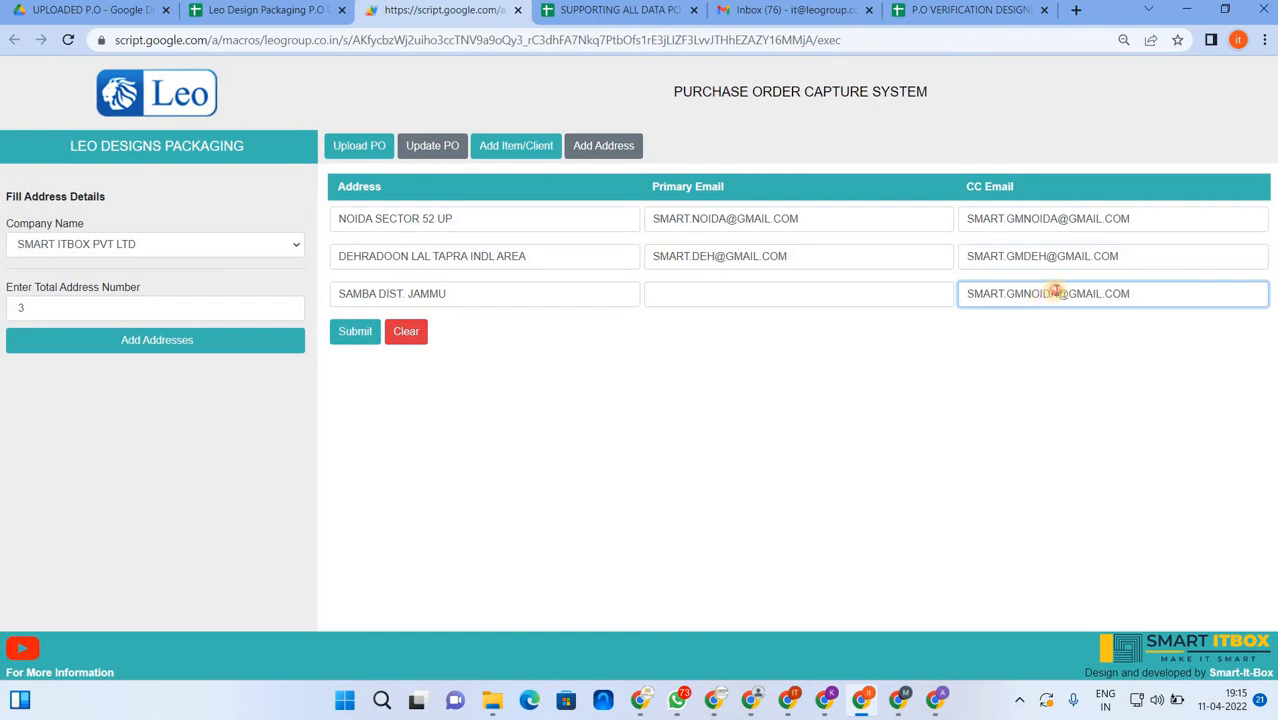
key("BackSpace")
key("BackSpace")
key("BackSpace")
key("BackSpace")
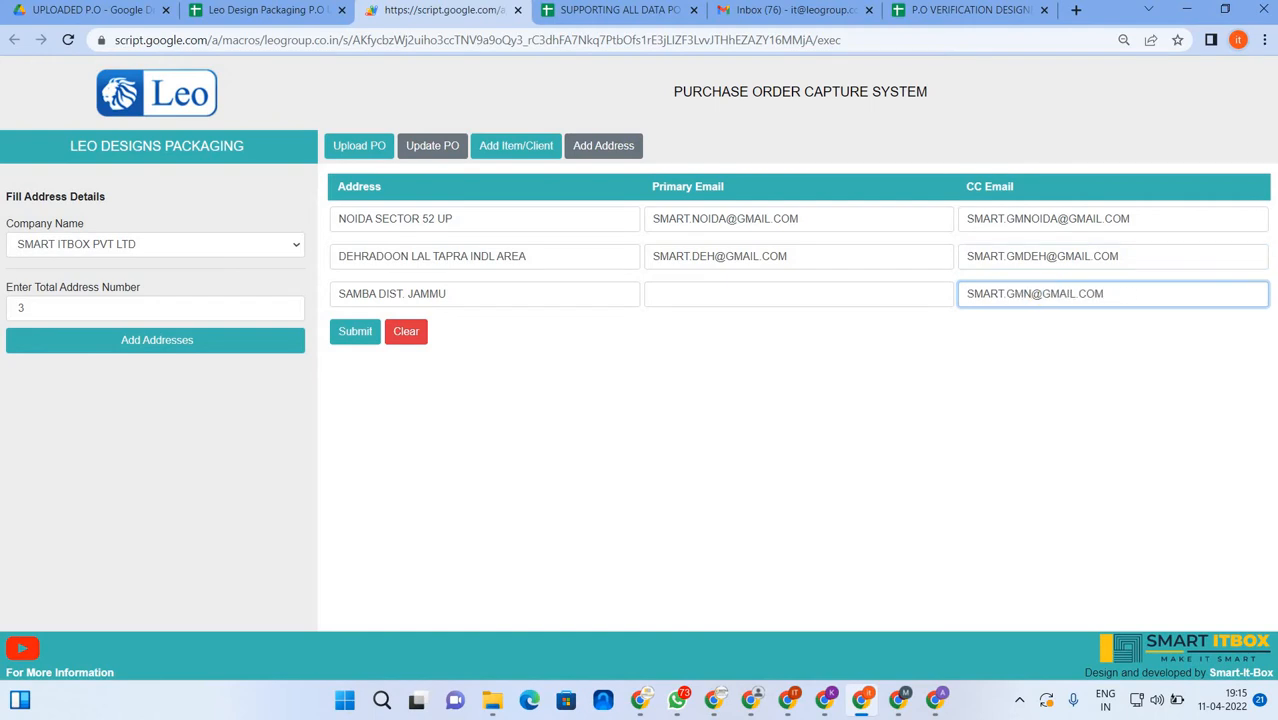
key("BackSpace")
type("SMB")
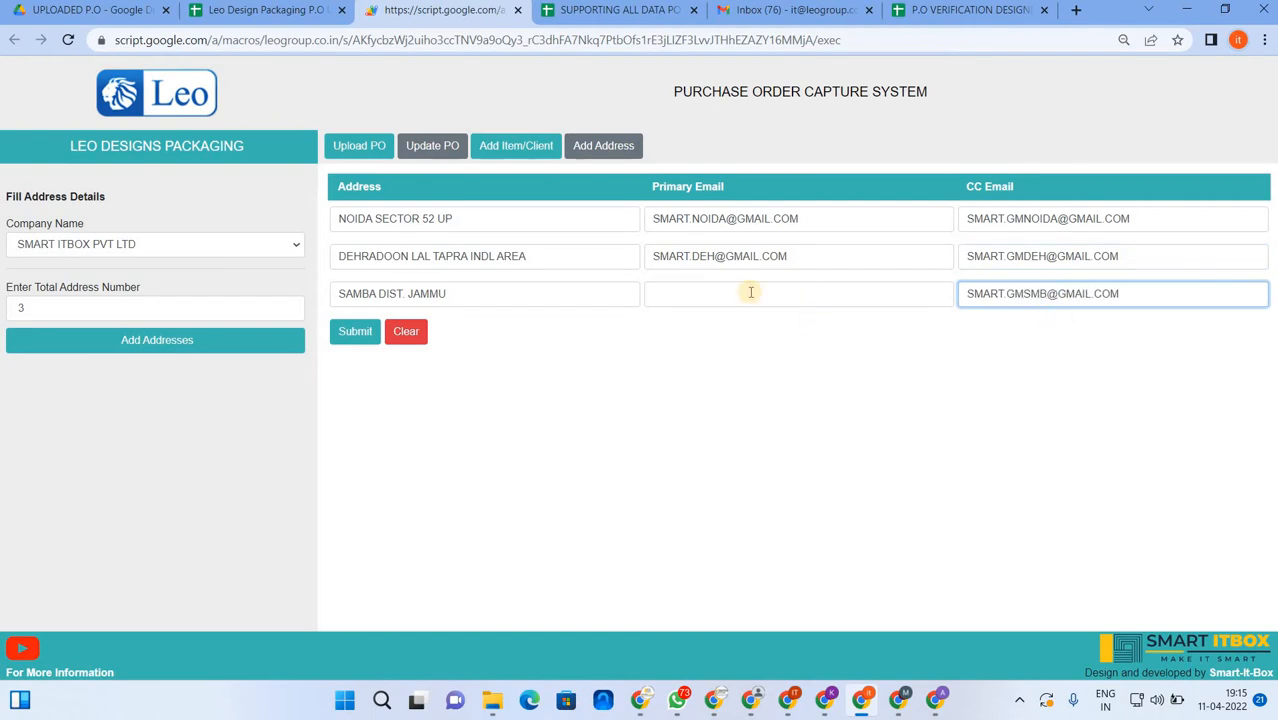
- Fill the third primary e-mail from the second one, ending it with .SMB
triple_click(648, 256)
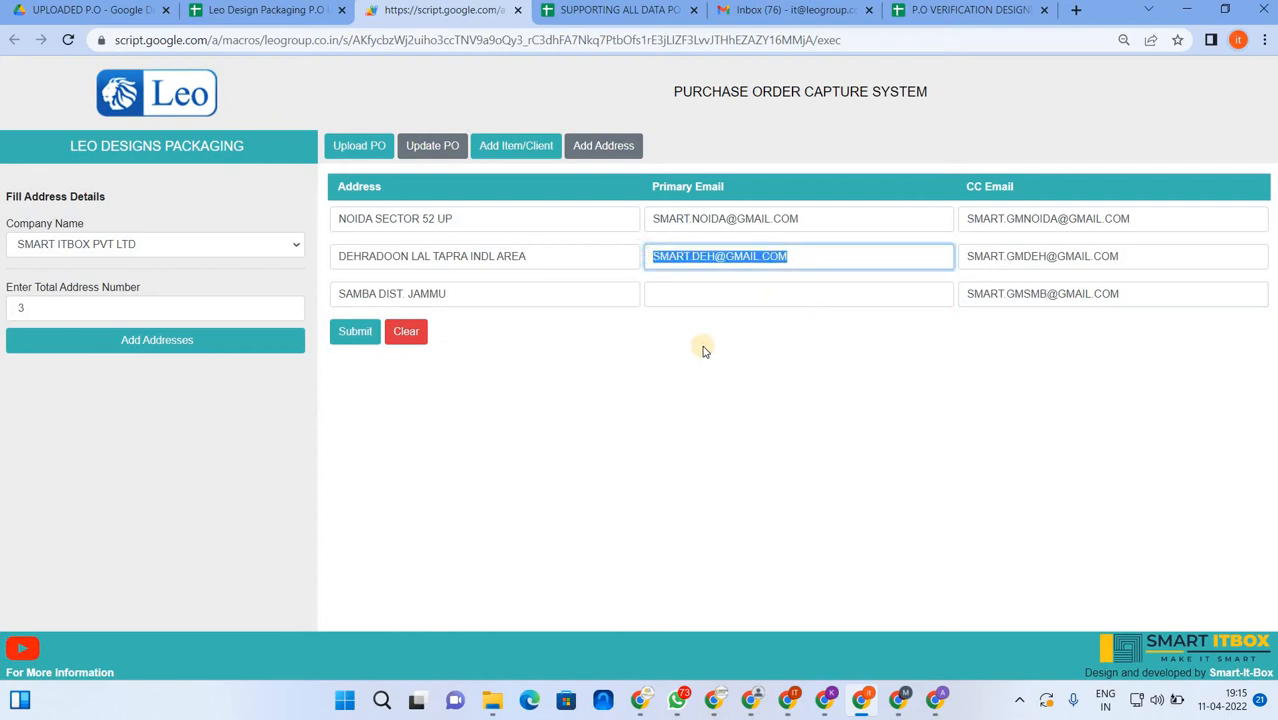
key("ctrl+c")
left_click(700, 293)
key("ctrl+v")
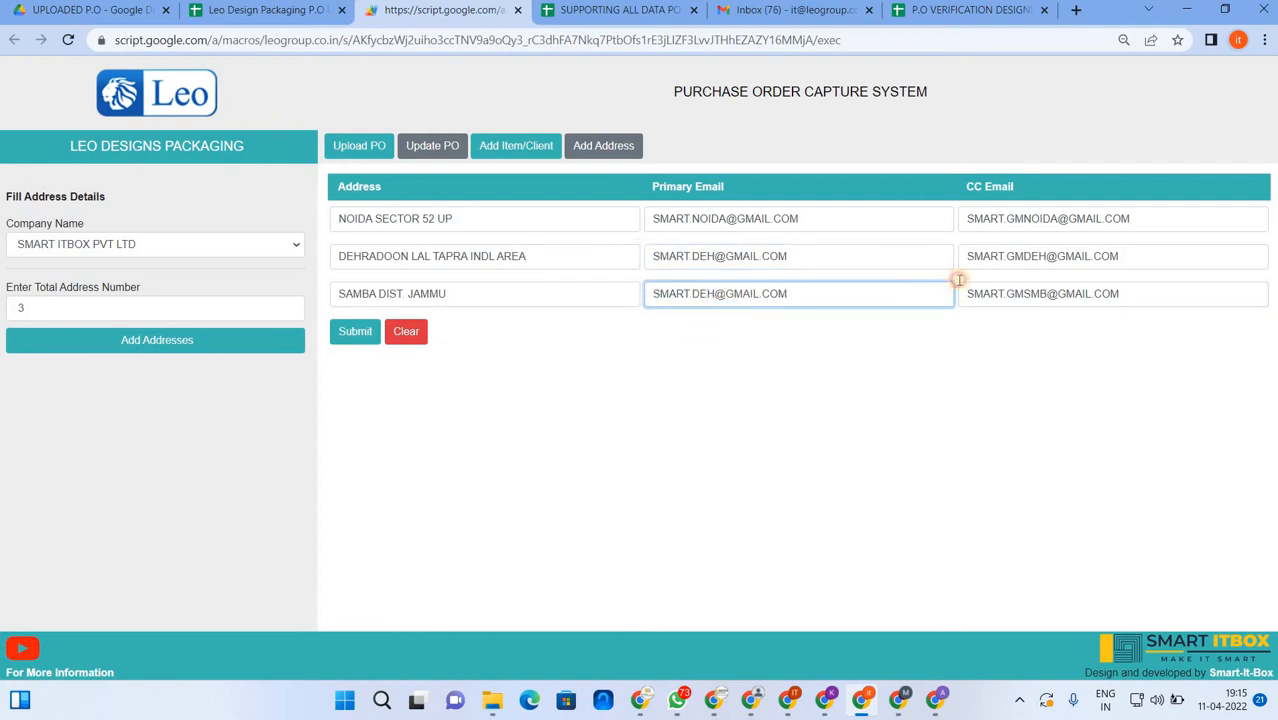
key("BackSpace")
type(".SMB")
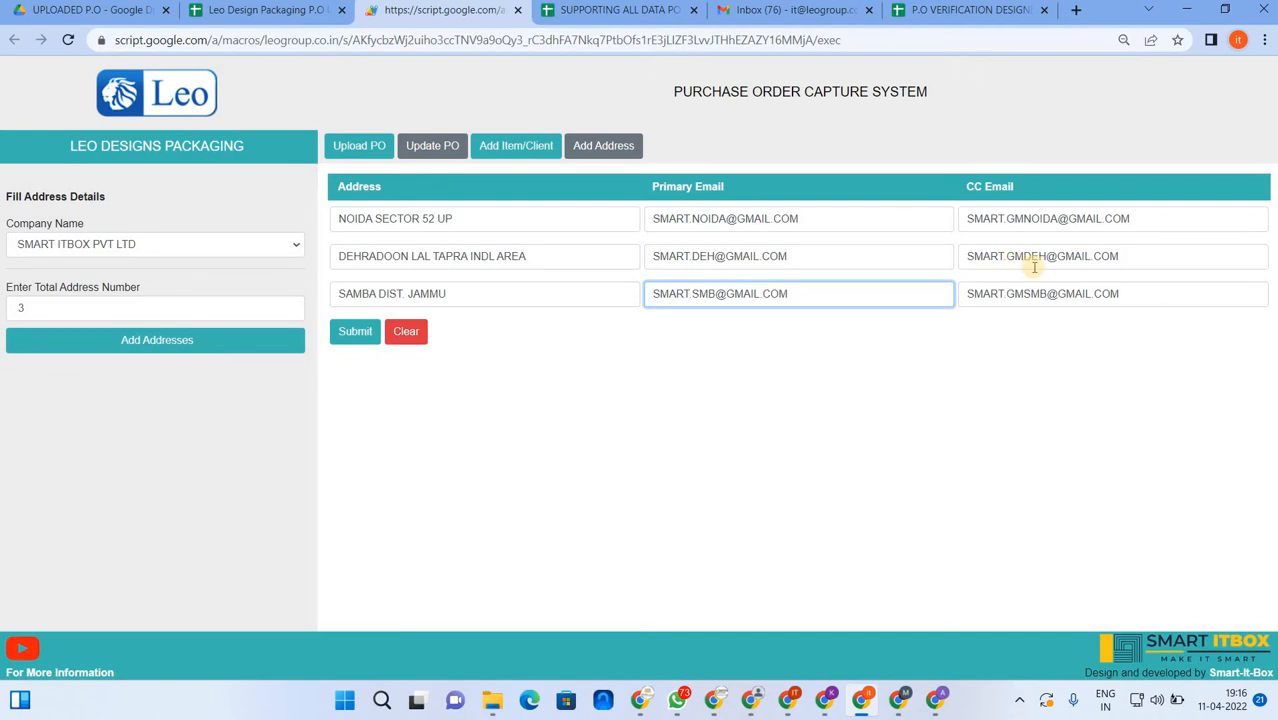
- Review the second CC e-mail, submit the addresses, then cancel the confirmation
left_click(1155, 258)
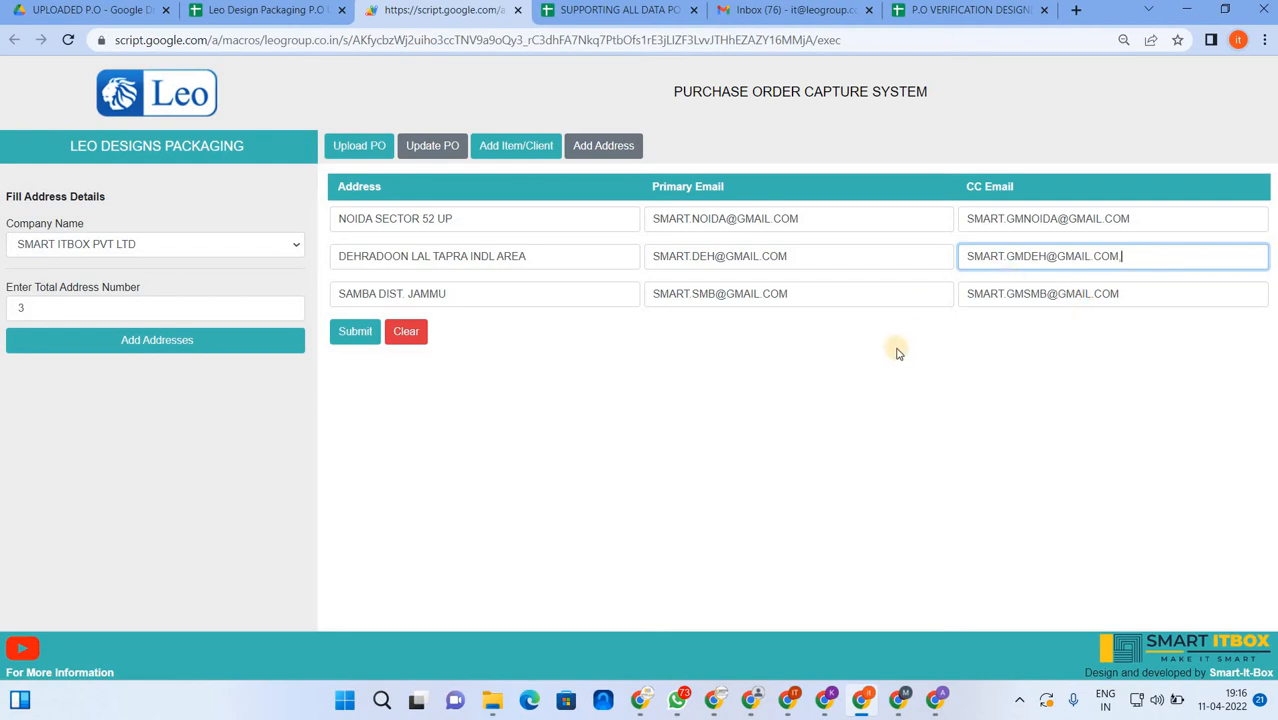
left_click(354, 334)
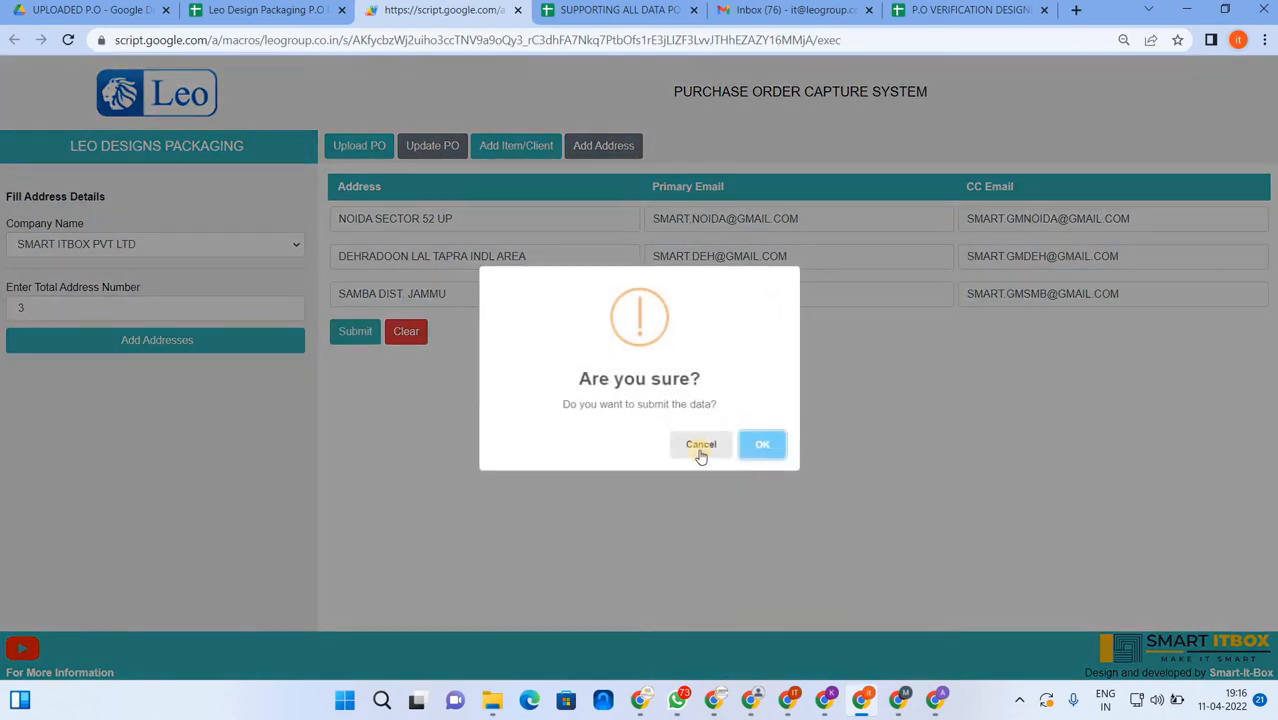
left_click(461, 491)
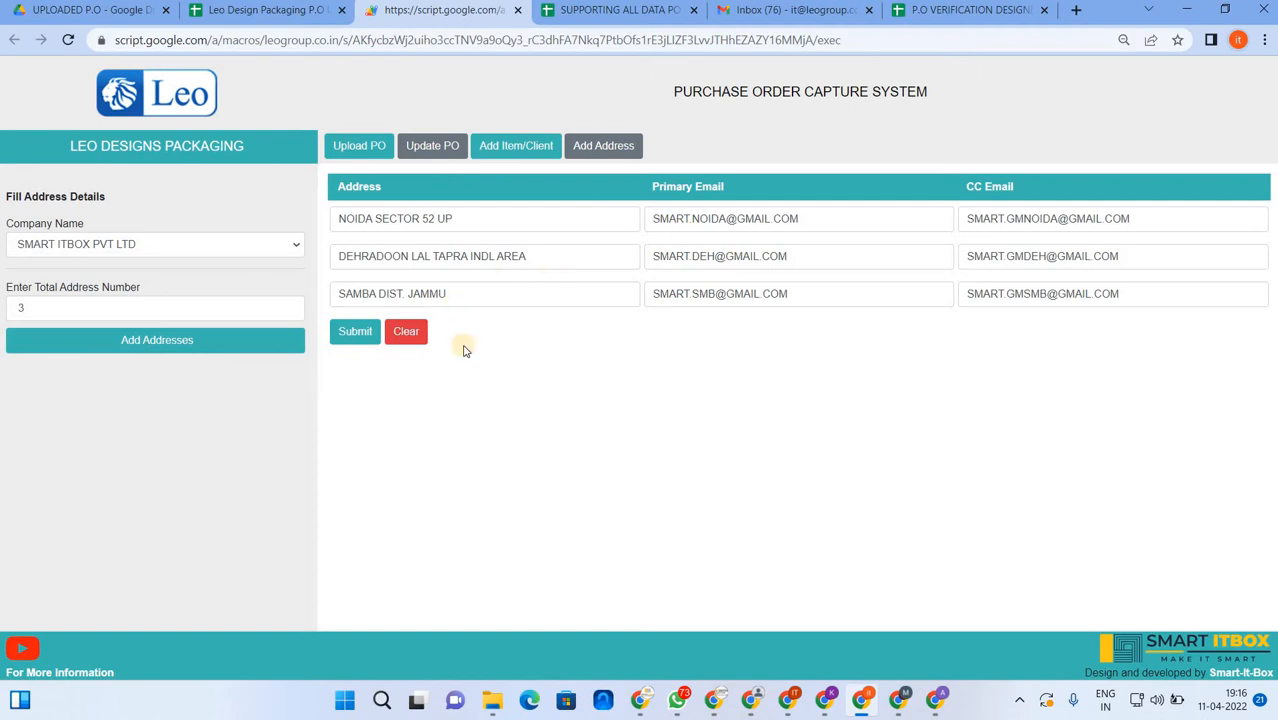
- Fill cell A85 of the Delivery-Address sheet bright green
left_click(280, 18)
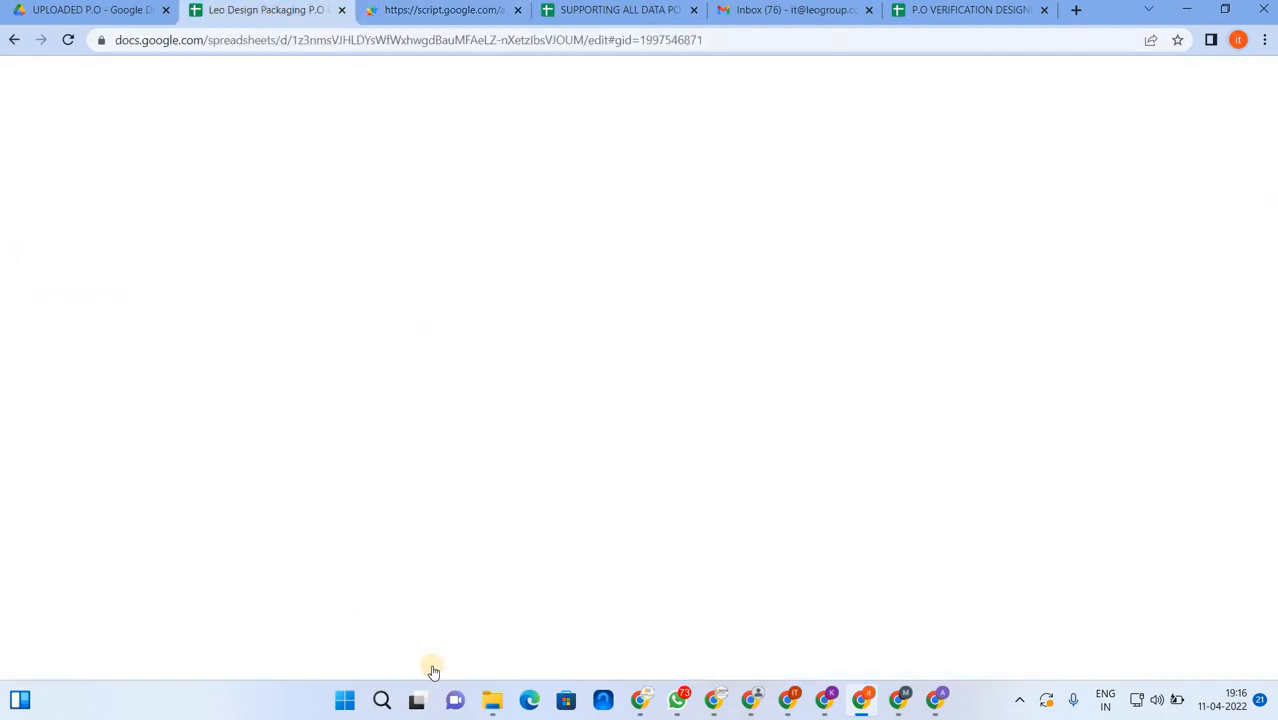
key("ctrl+Page_Down")
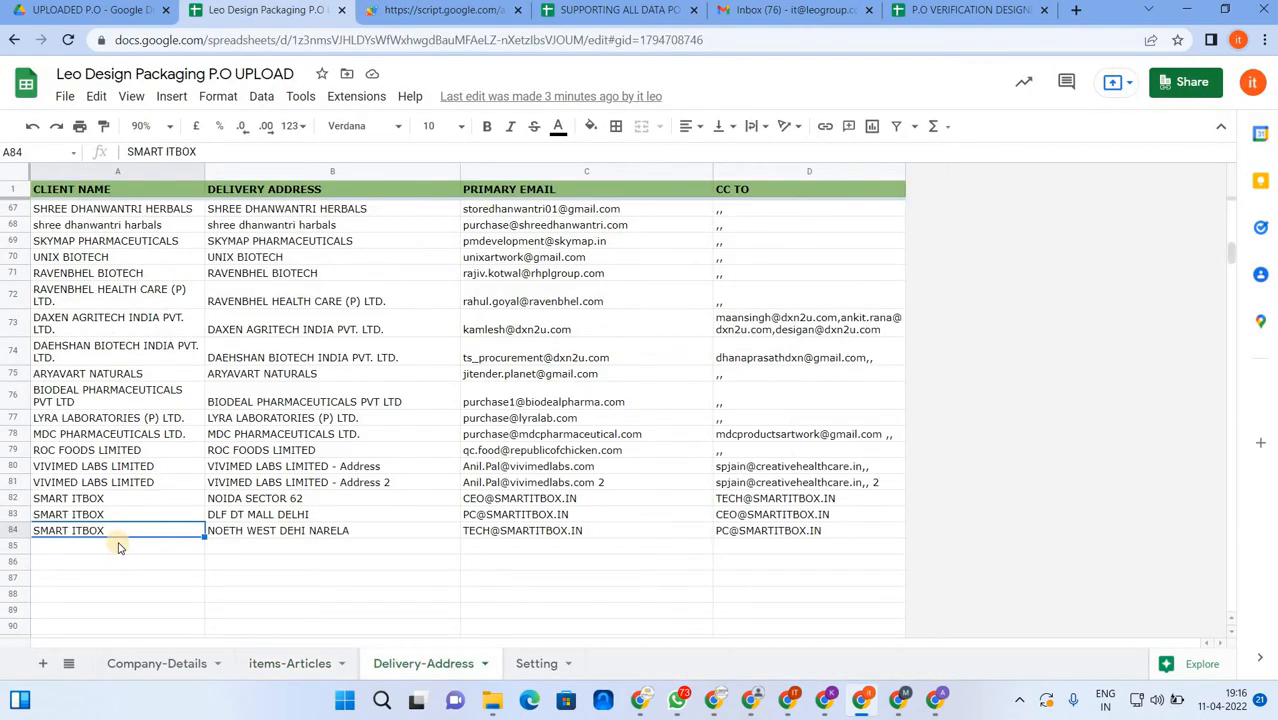
scroll(114, 539, "down", 3)
left_click(64, 414)
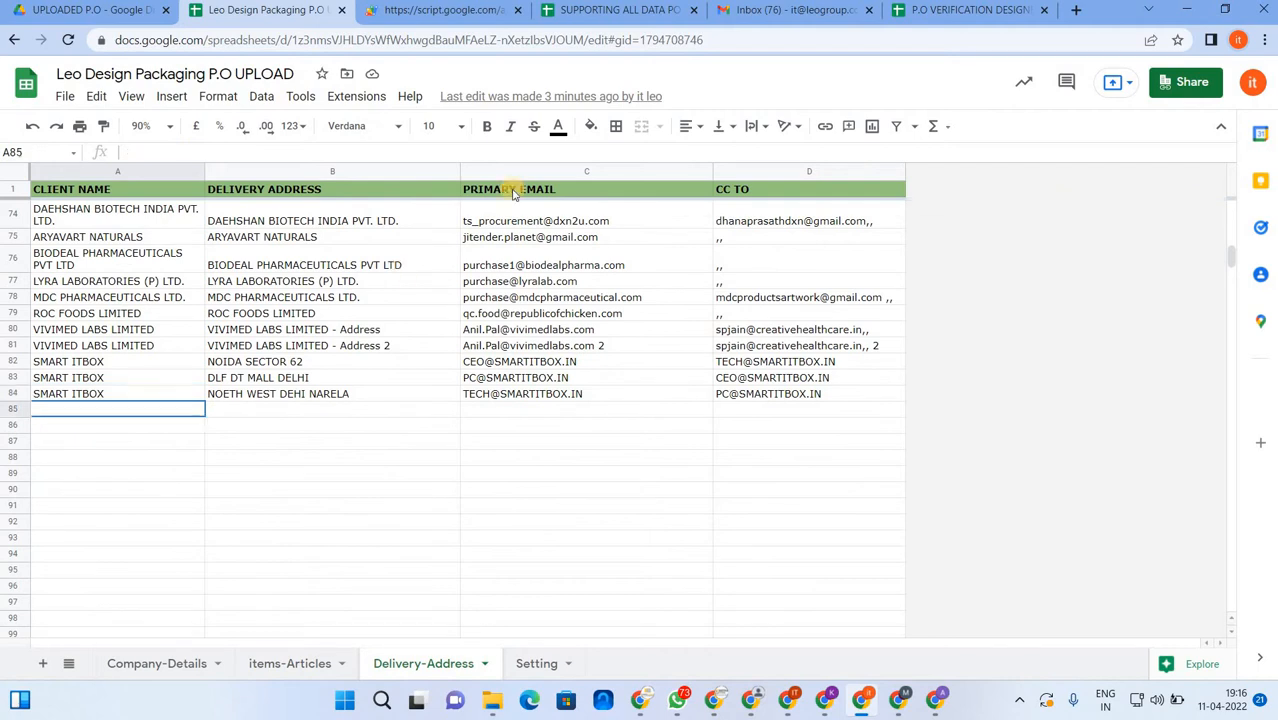
left_click(591, 126)
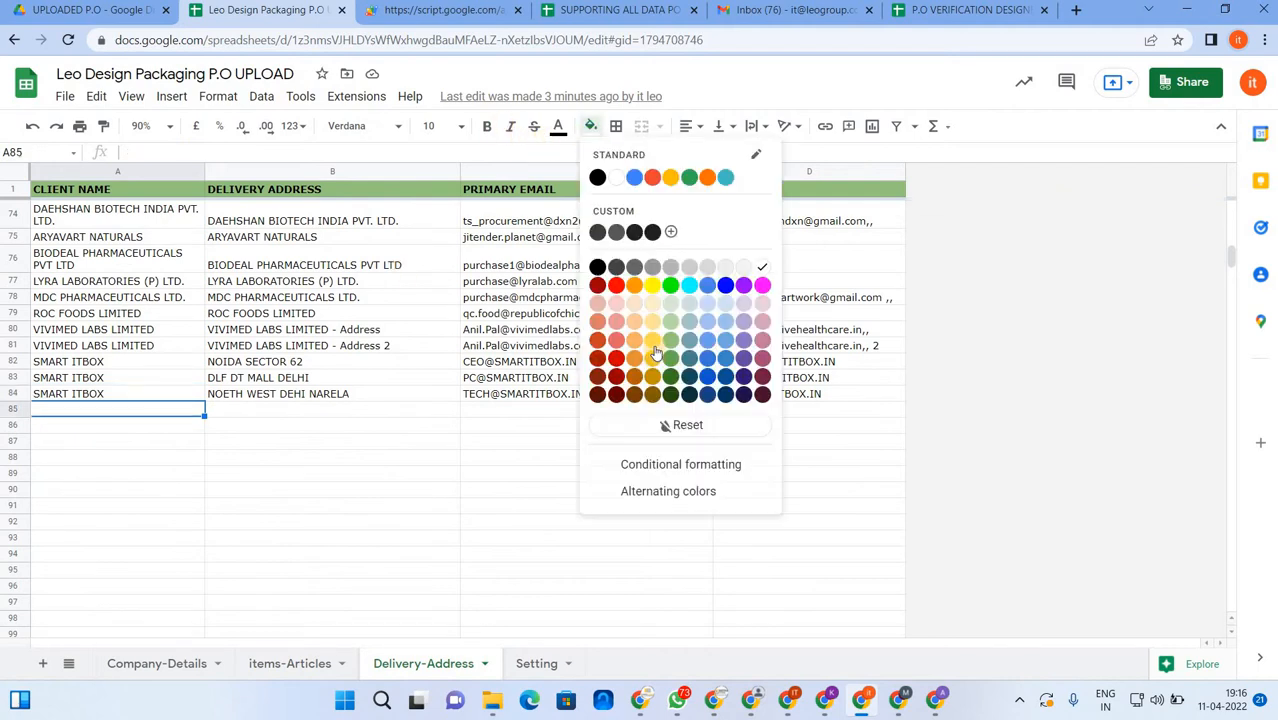
left_click(670, 285)
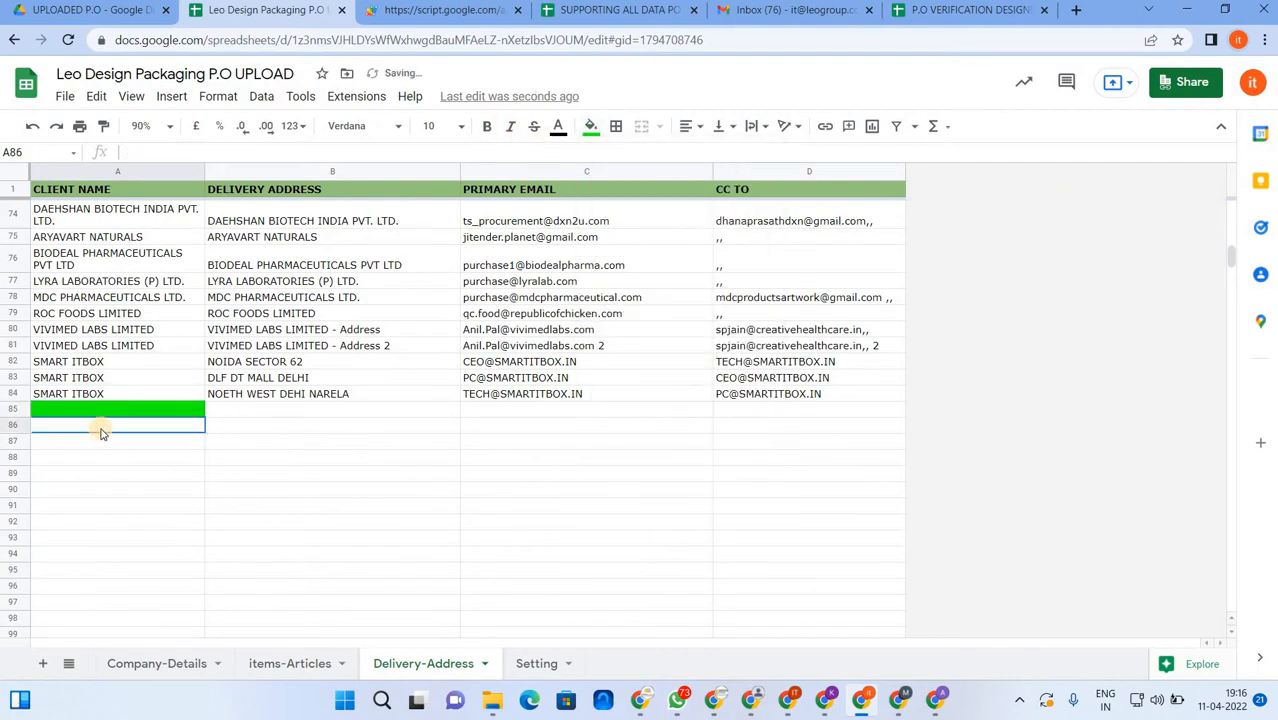
- Submit the three SMART ITBOX addresses from the form and confirm the stored record
left_click(483, 17)
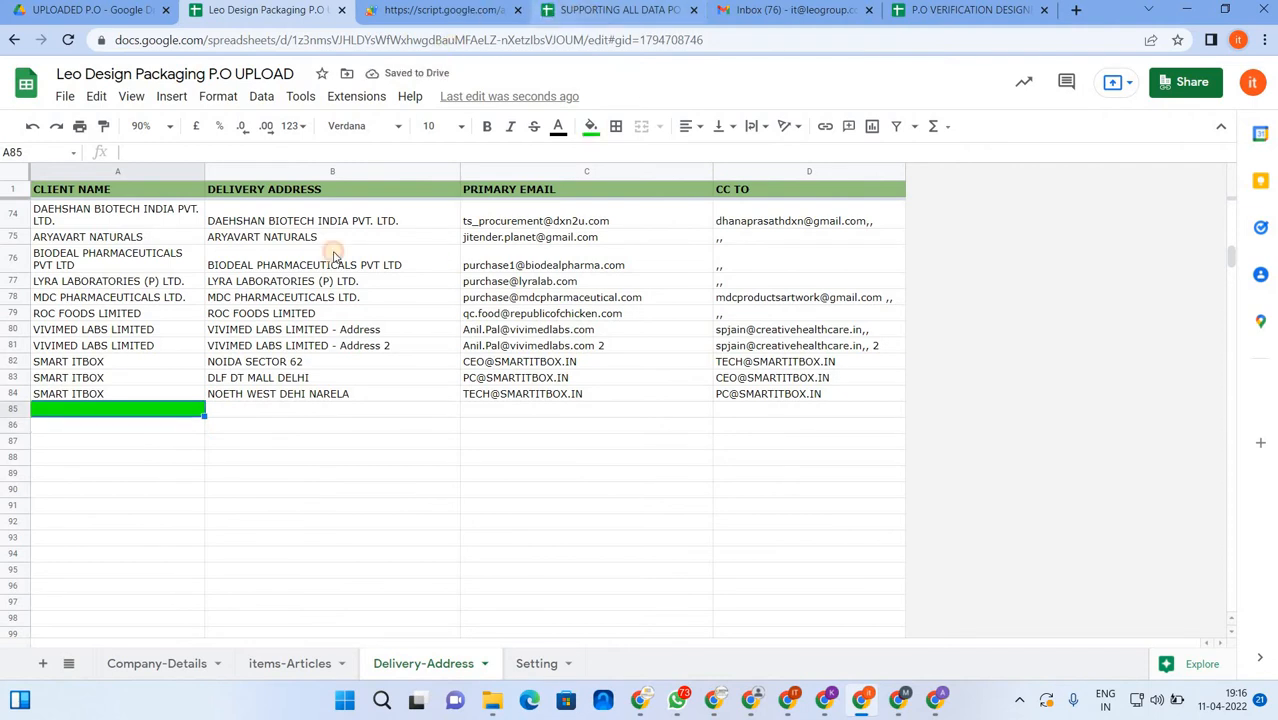
left_click(340, 331)
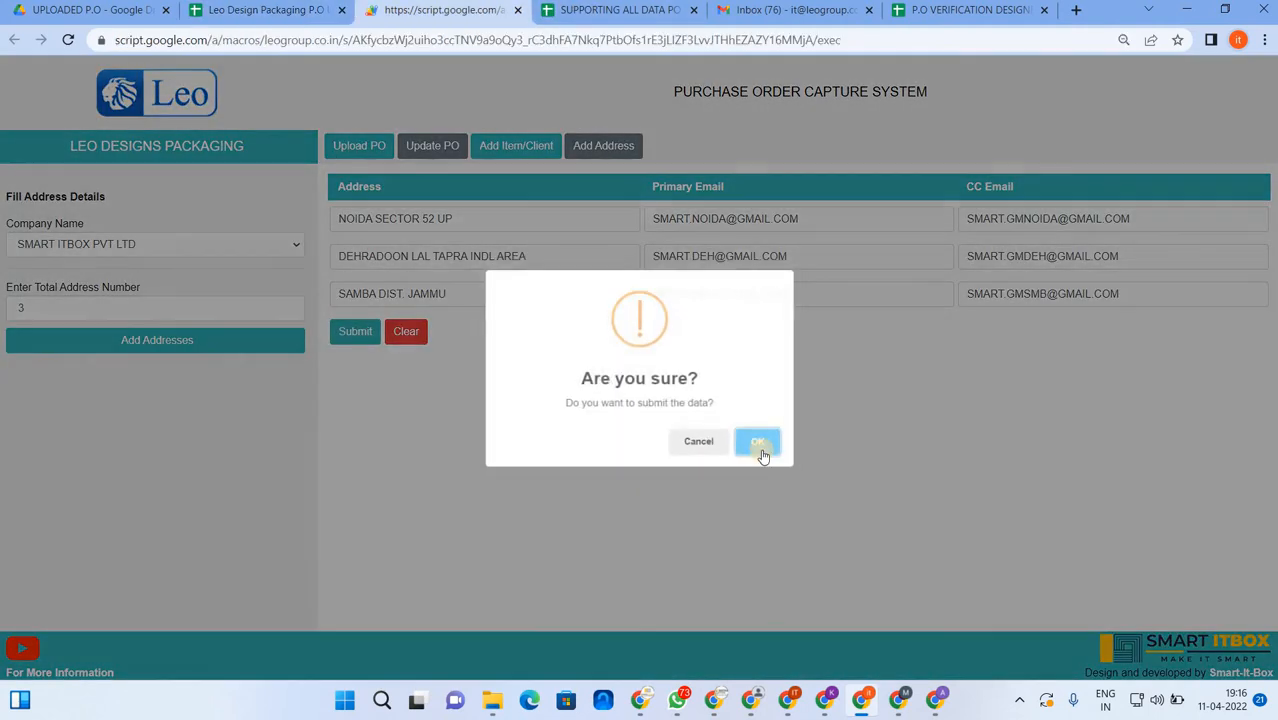
left_click(756, 443)
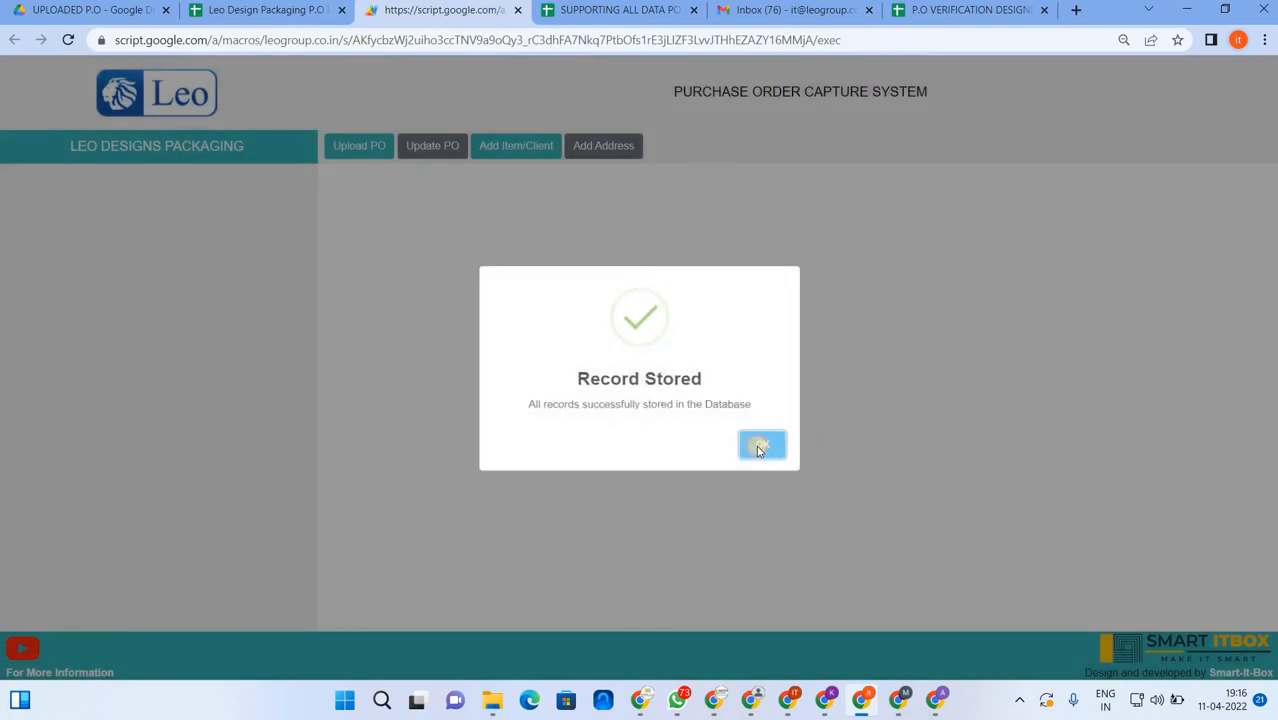
left_click(760, 446)
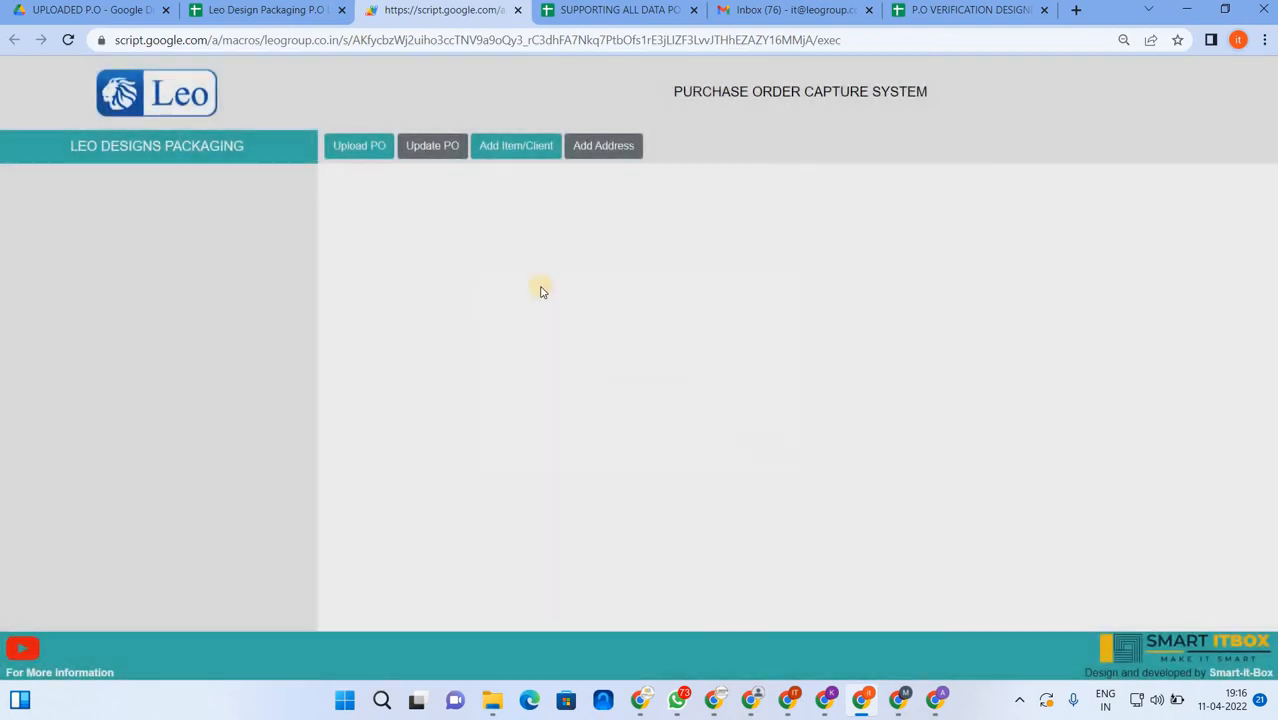
- Check the new address rows 85–87 in the Delivery-Address sheet
left_click(273, 12)
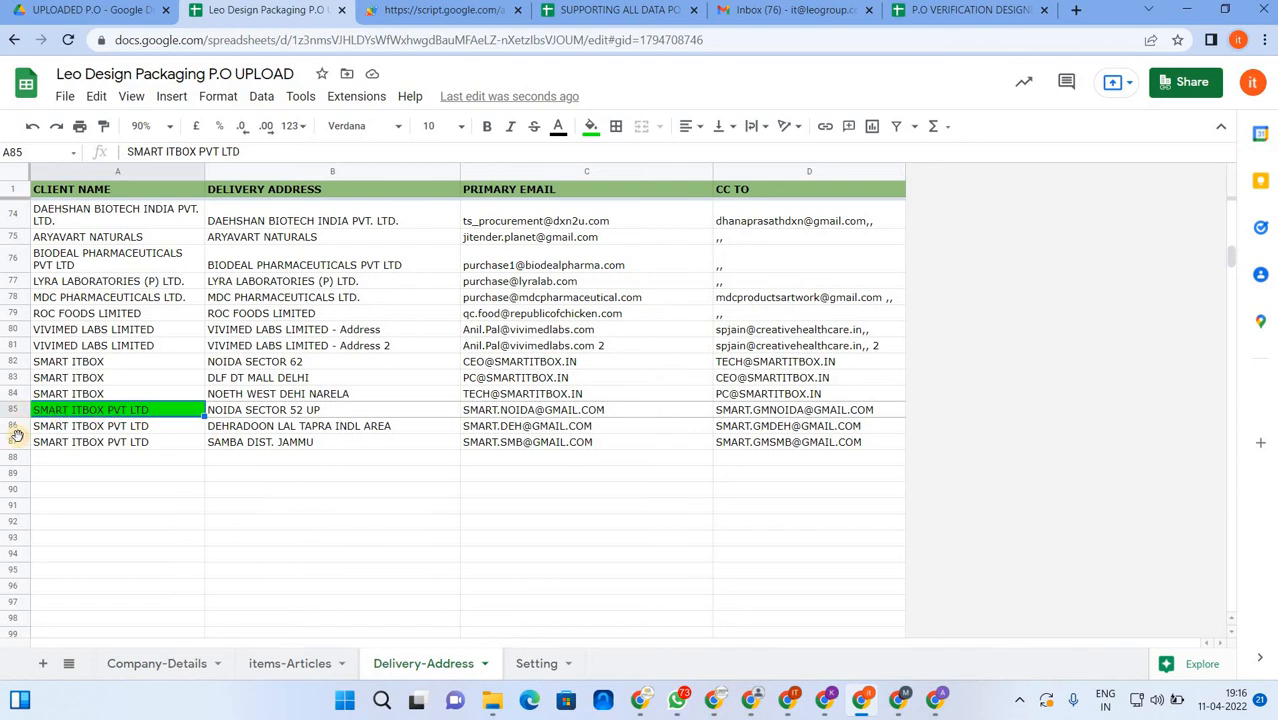
left_click(468, 522)
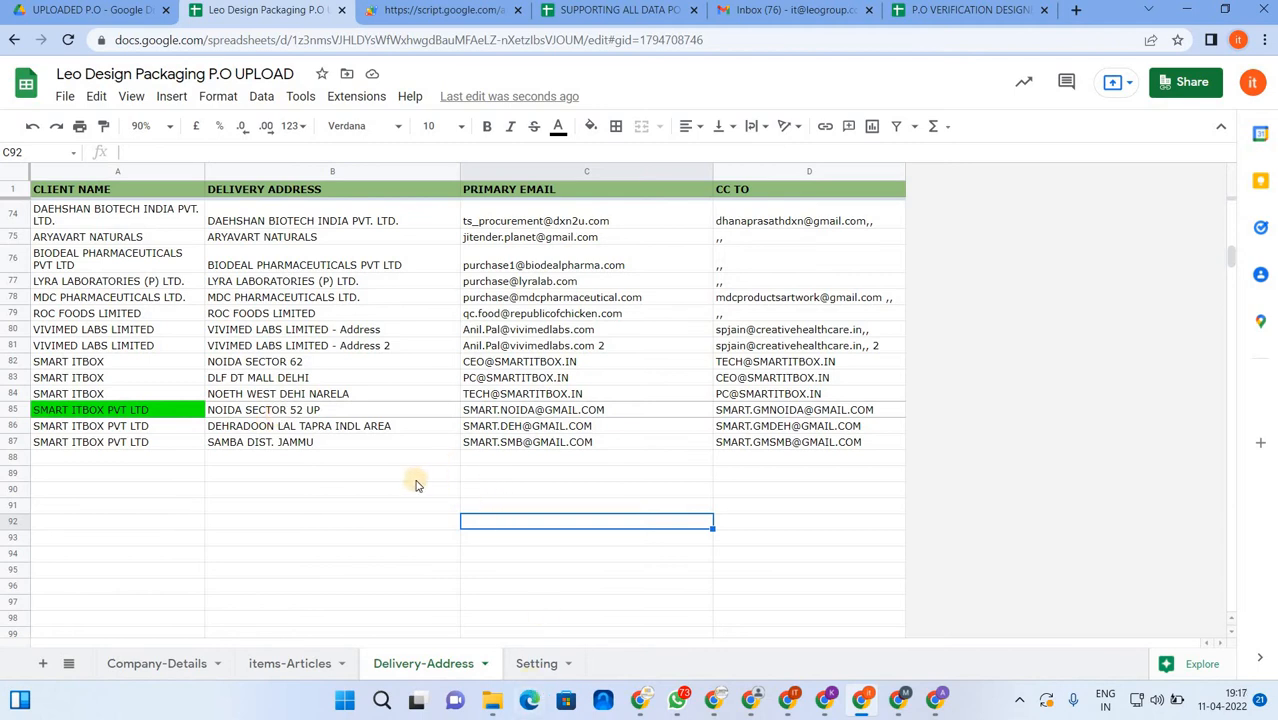
left_click(331, 476)
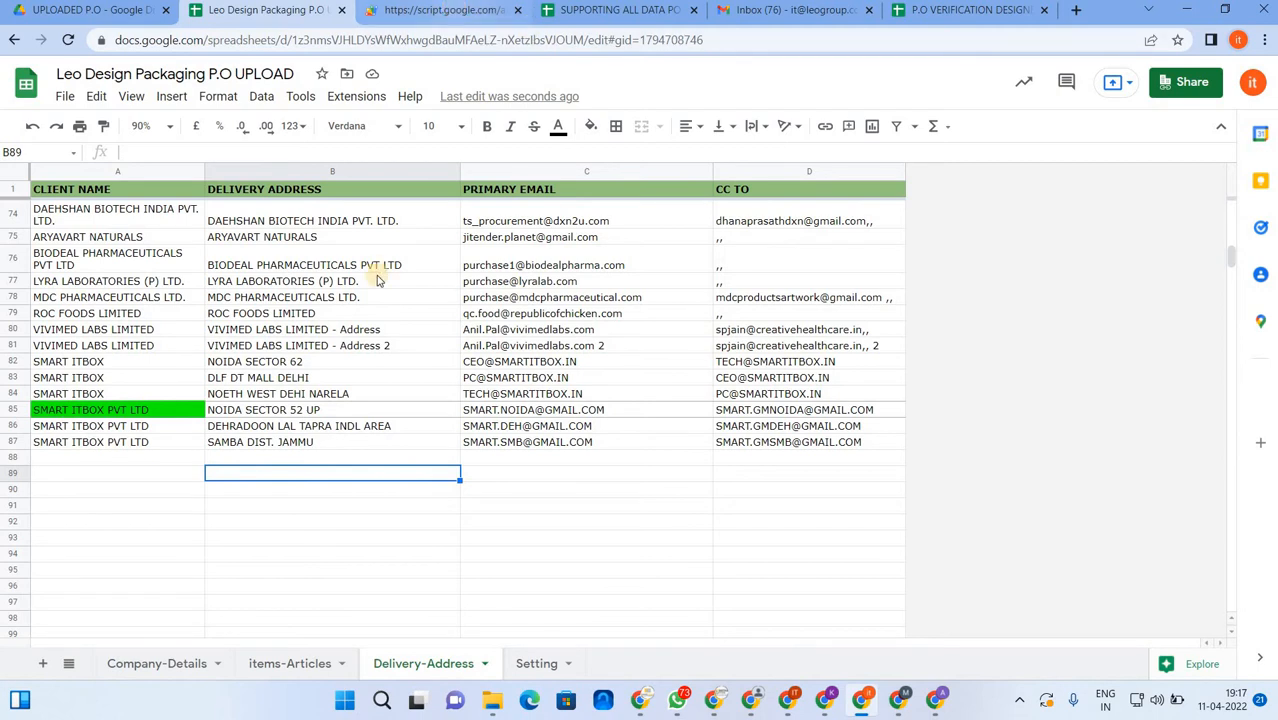
key("ctrl+Tab")
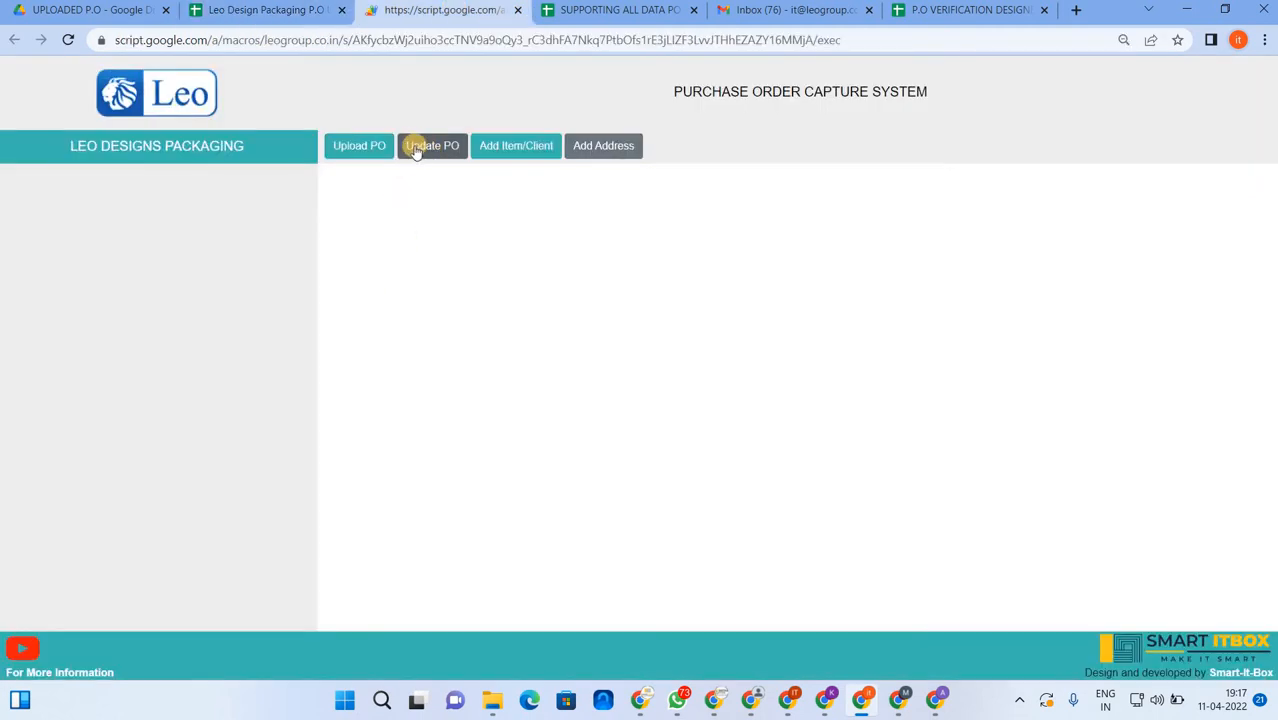
- Load DESIGNER 2's PO 2344 in the Update PO form
left_click(417, 147)
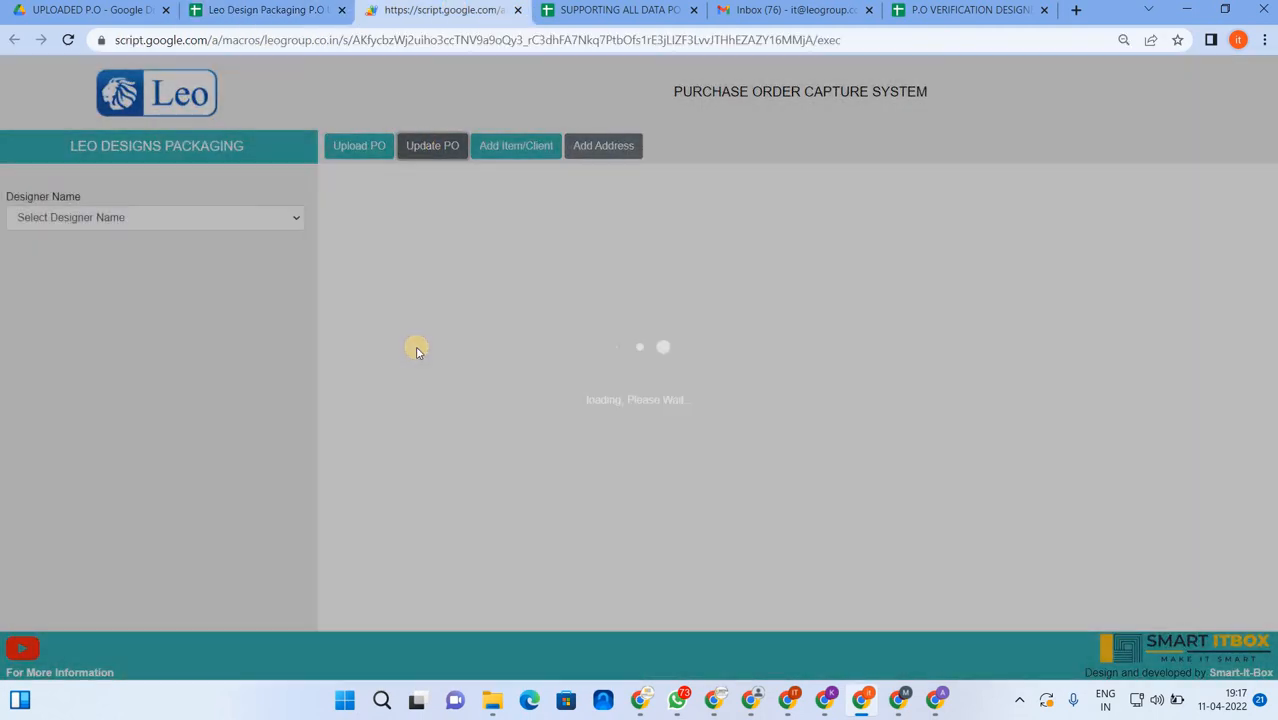
left_click(240, 217)
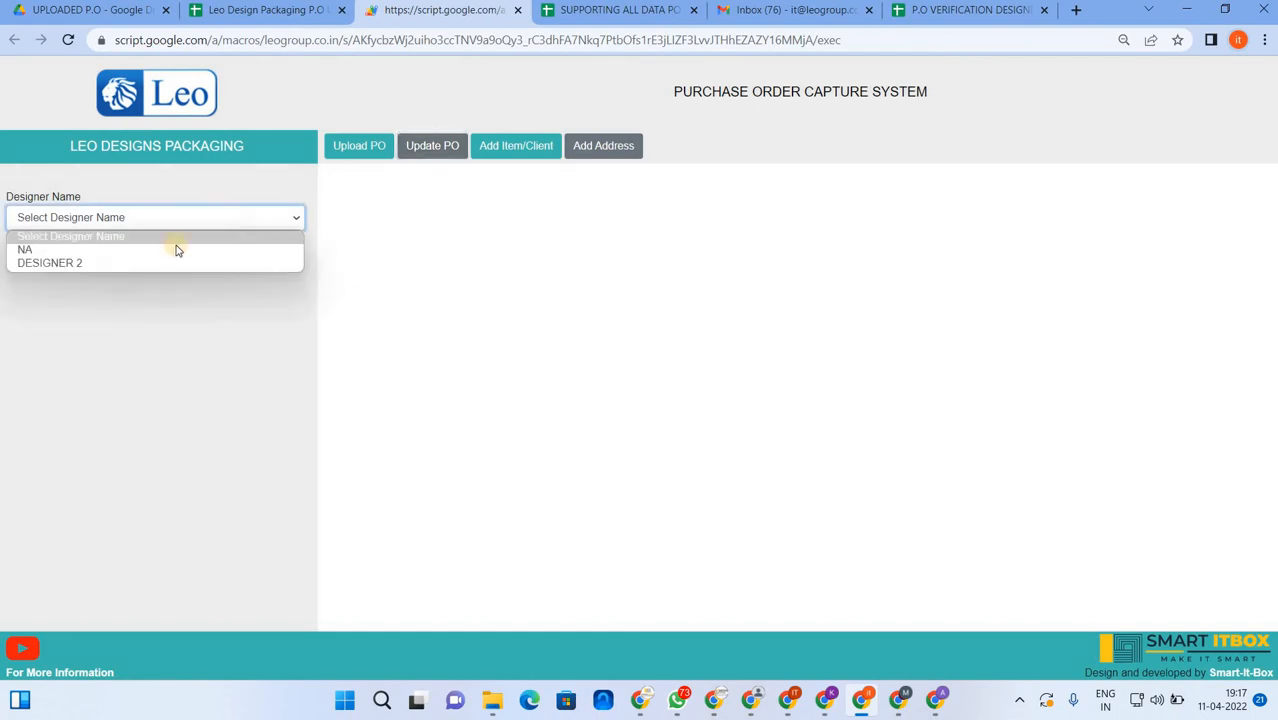
left_click(100, 264)
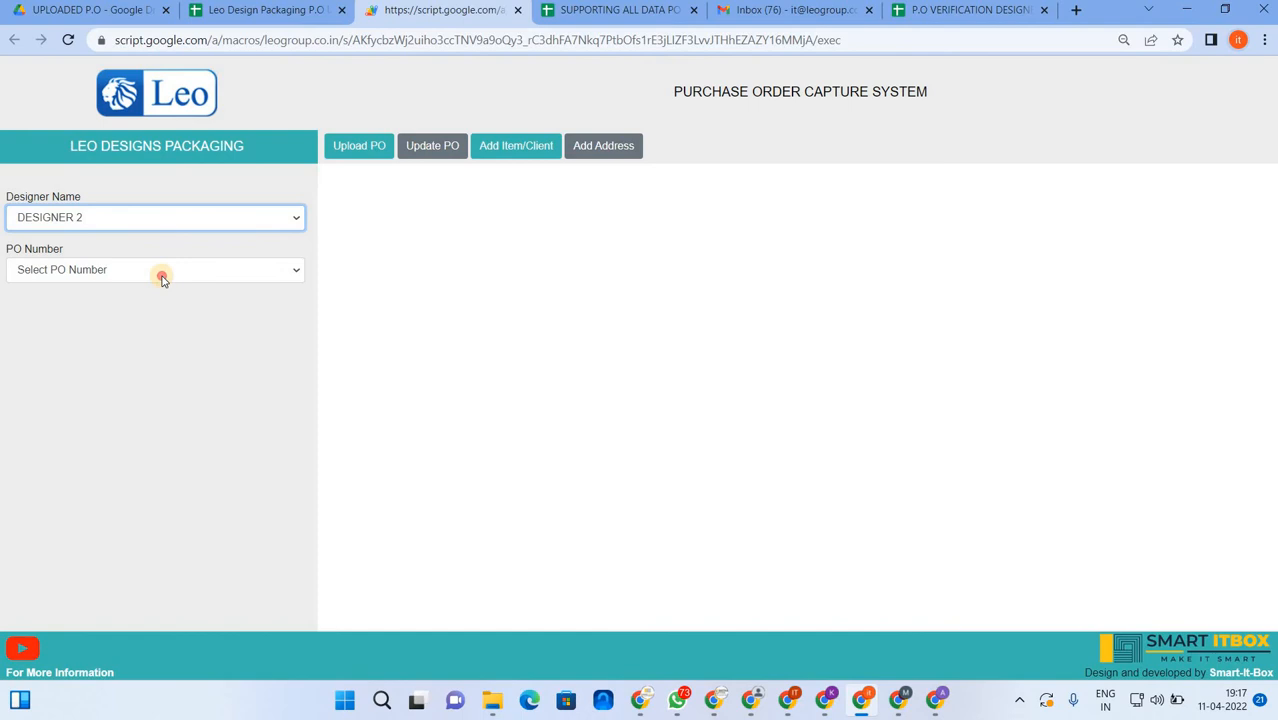
left_click(160, 270)
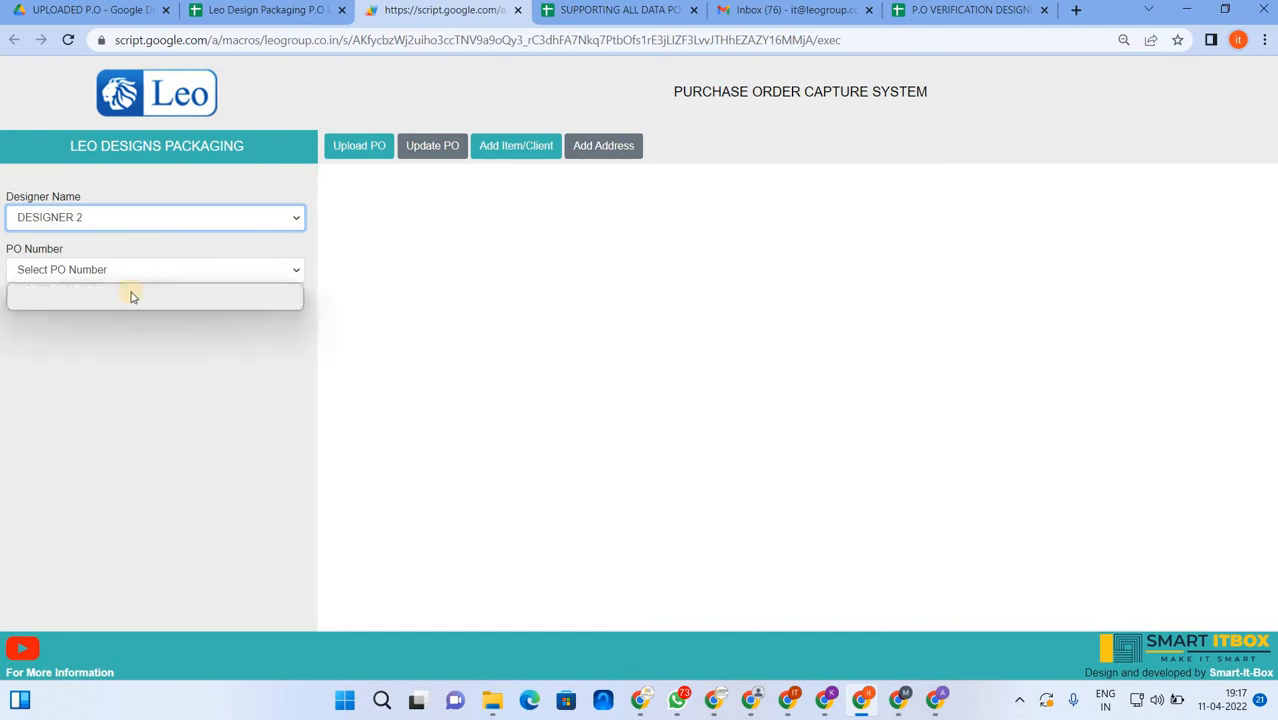
left_click(82, 300)
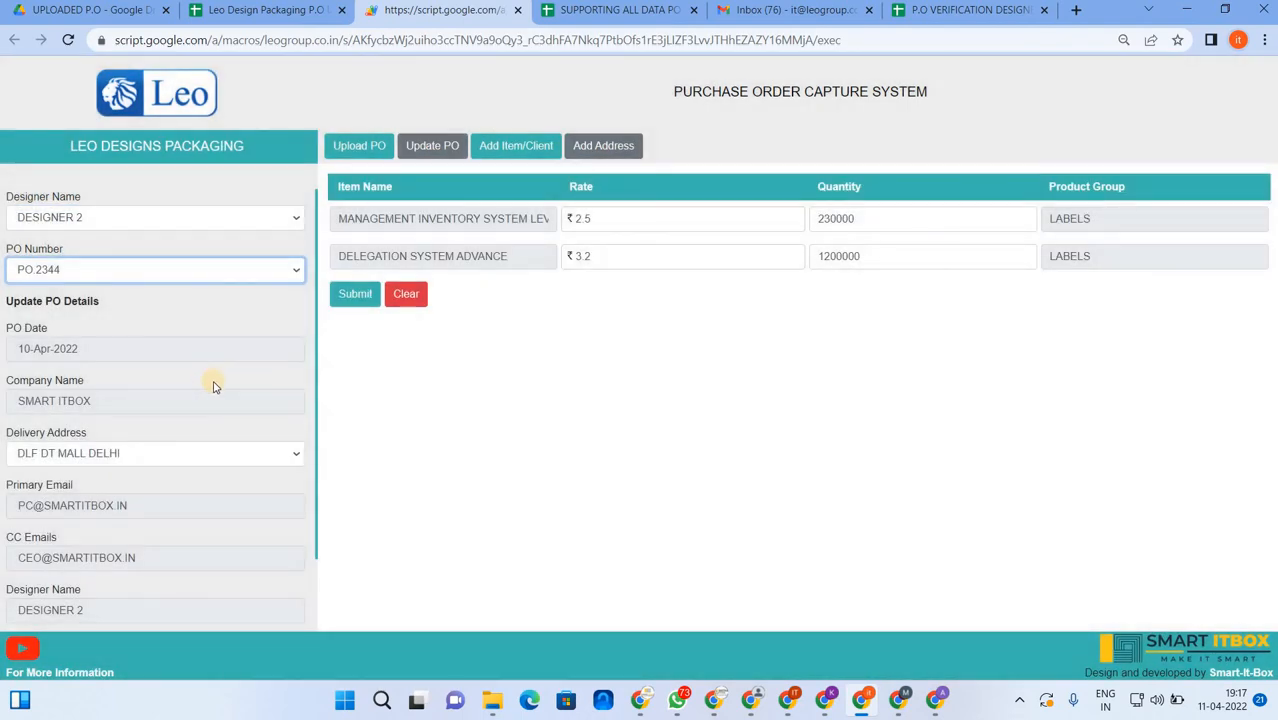
- Change PO 2344's delivery address to NOETH WEST DEHI NARELA and submit
scroll(190, 420, "down", 1)
scroll(140, 300, "up", 1)
scroll(215, 405, "down", 1)
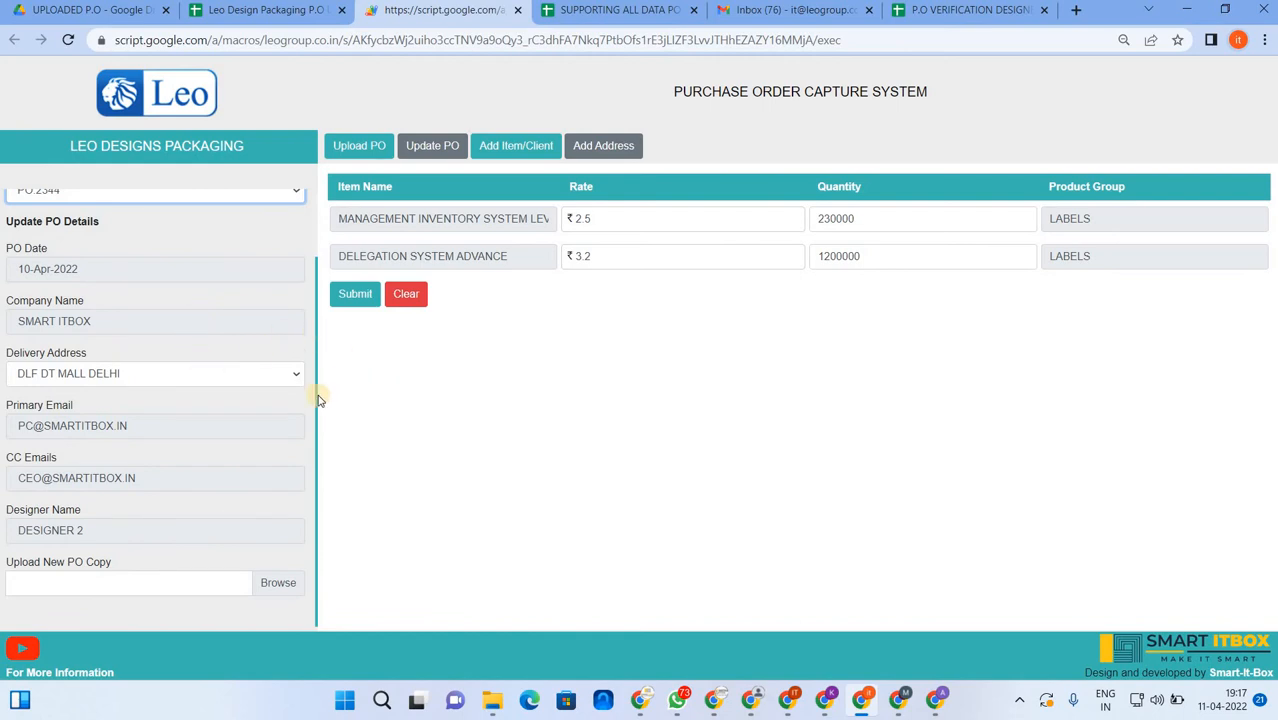
left_click(227, 379)
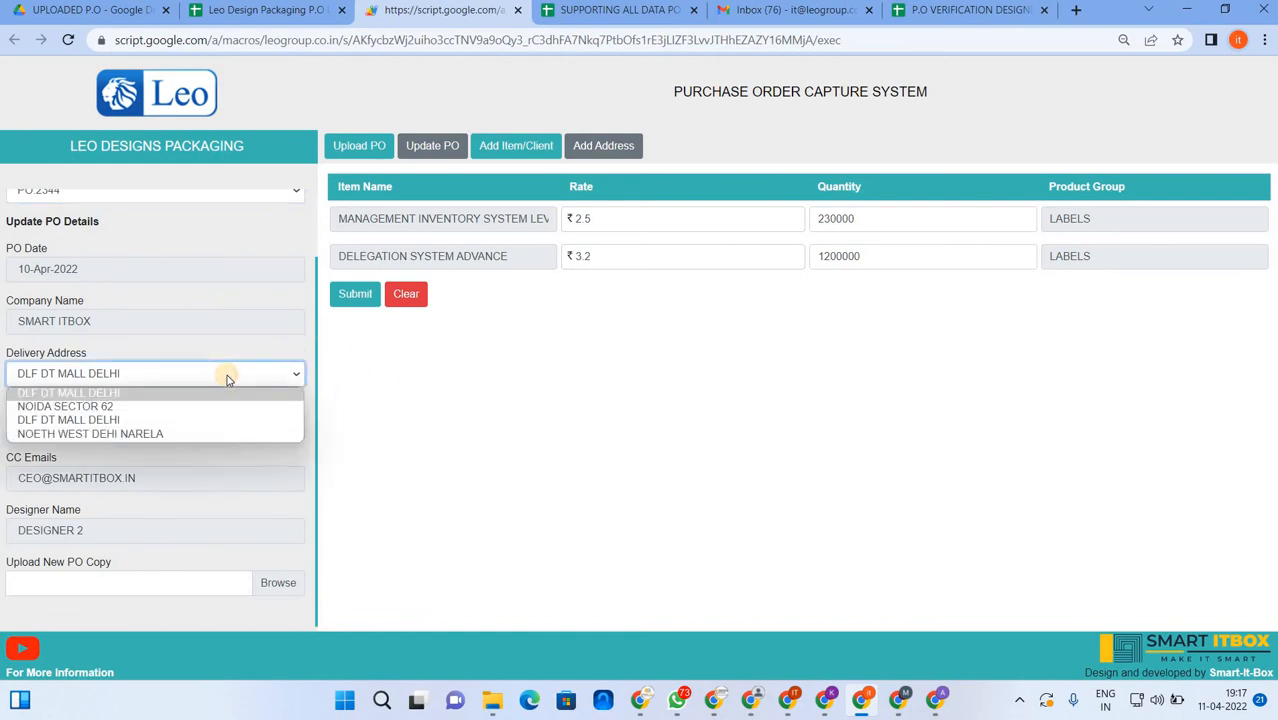
left_click(112, 434)
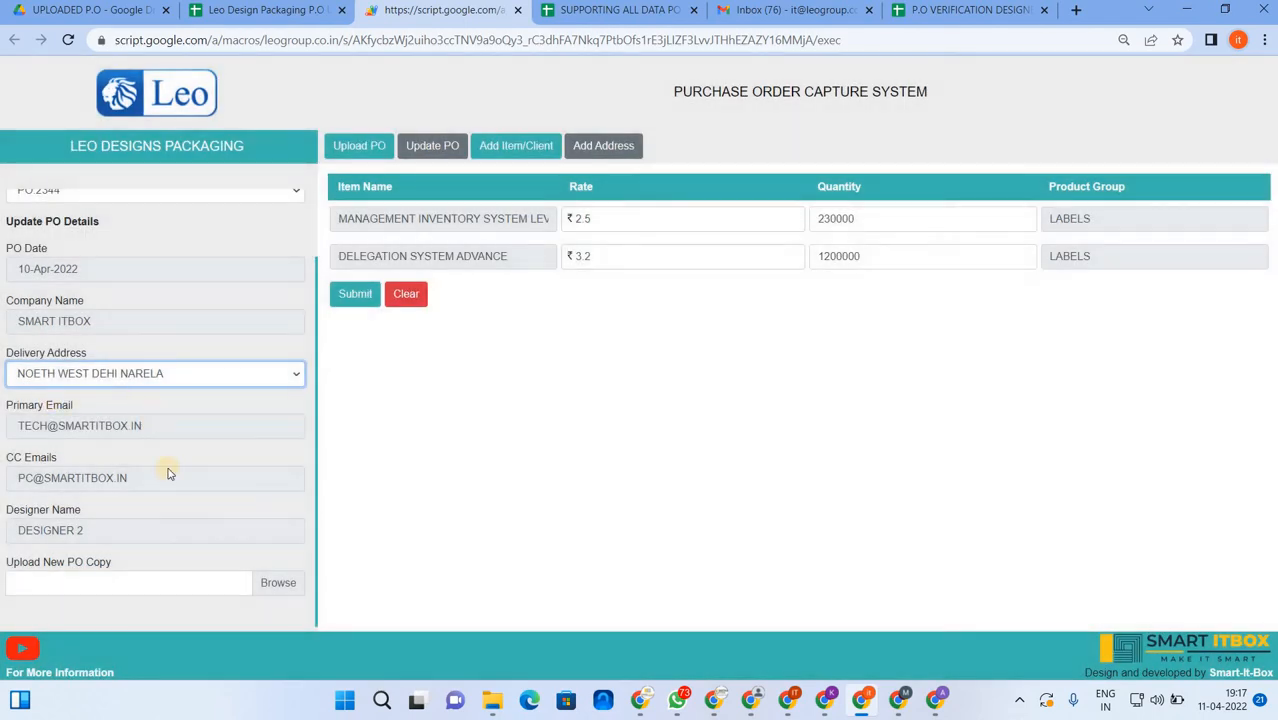
left_click(352, 297)
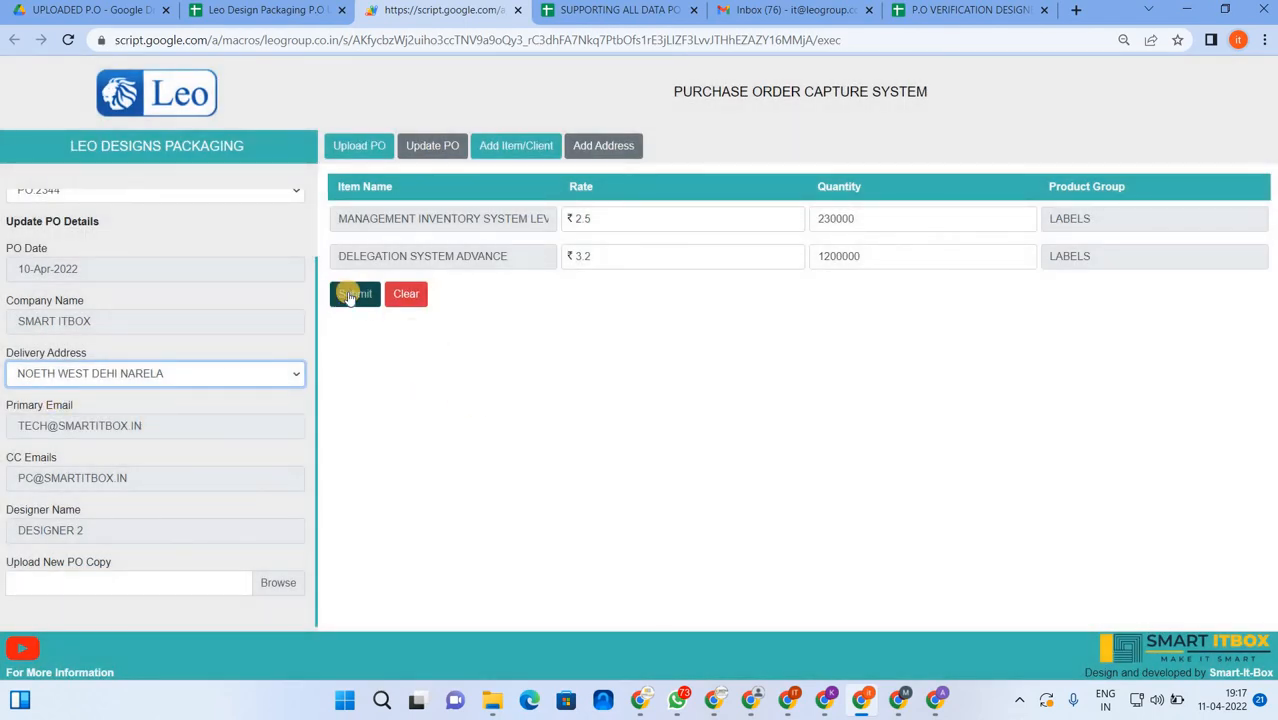
- Inspect PO 2344's delivery address cells in the Company-Details sheet
left_click(262, 12)
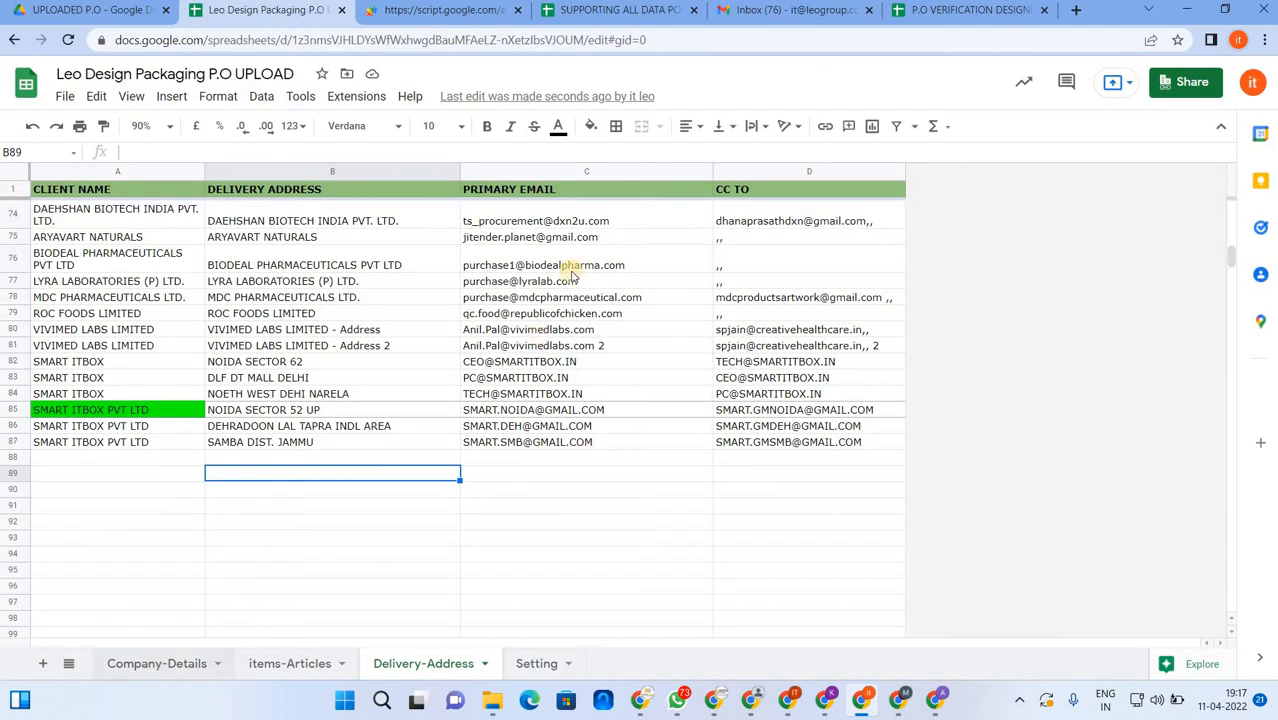
left_click(157, 664)
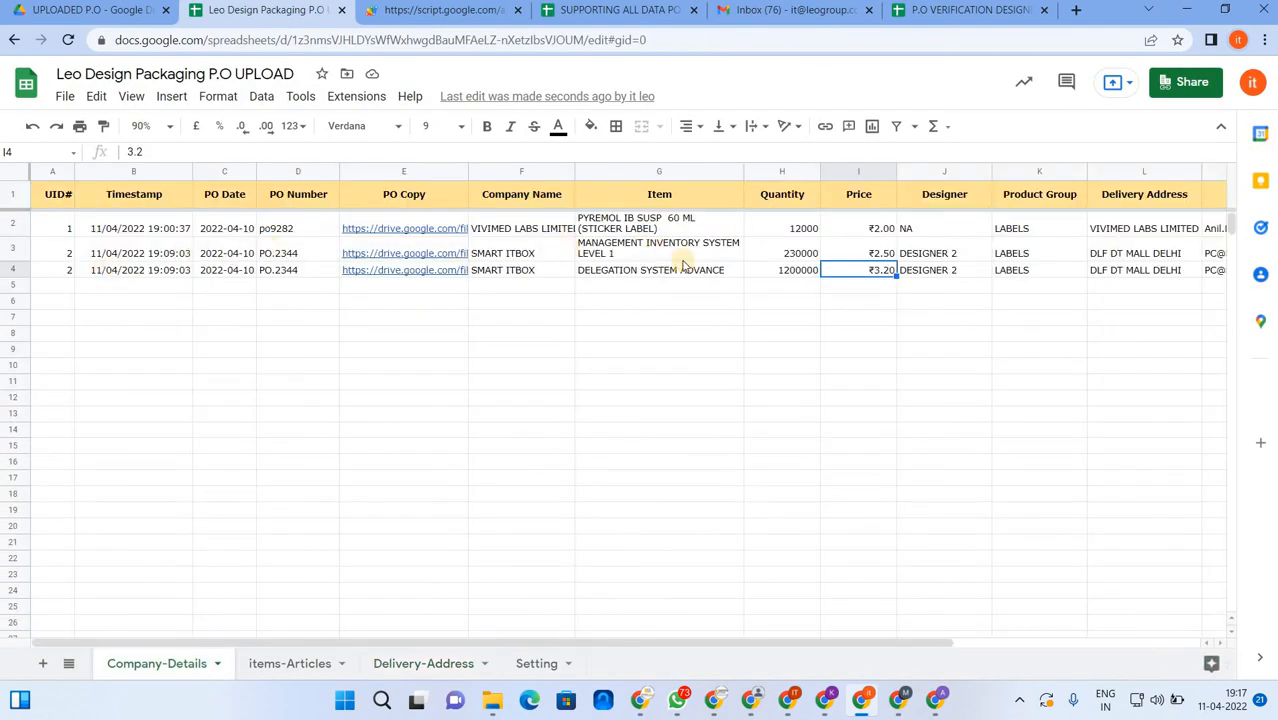
left_click(668, 229)
key("Right")
key("Right")
key("Right")
key("Right")
key("Right")
key("Right")
key("Right")
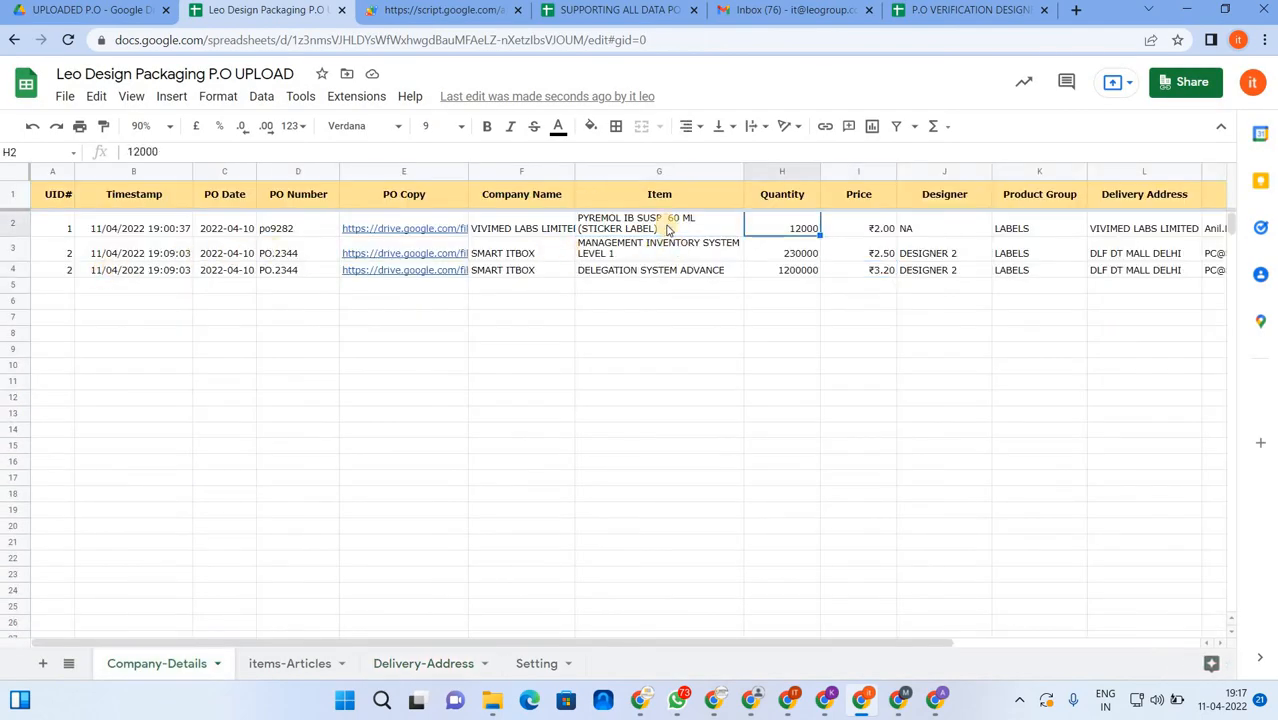
key("Down")
key("Down")
key("Left")
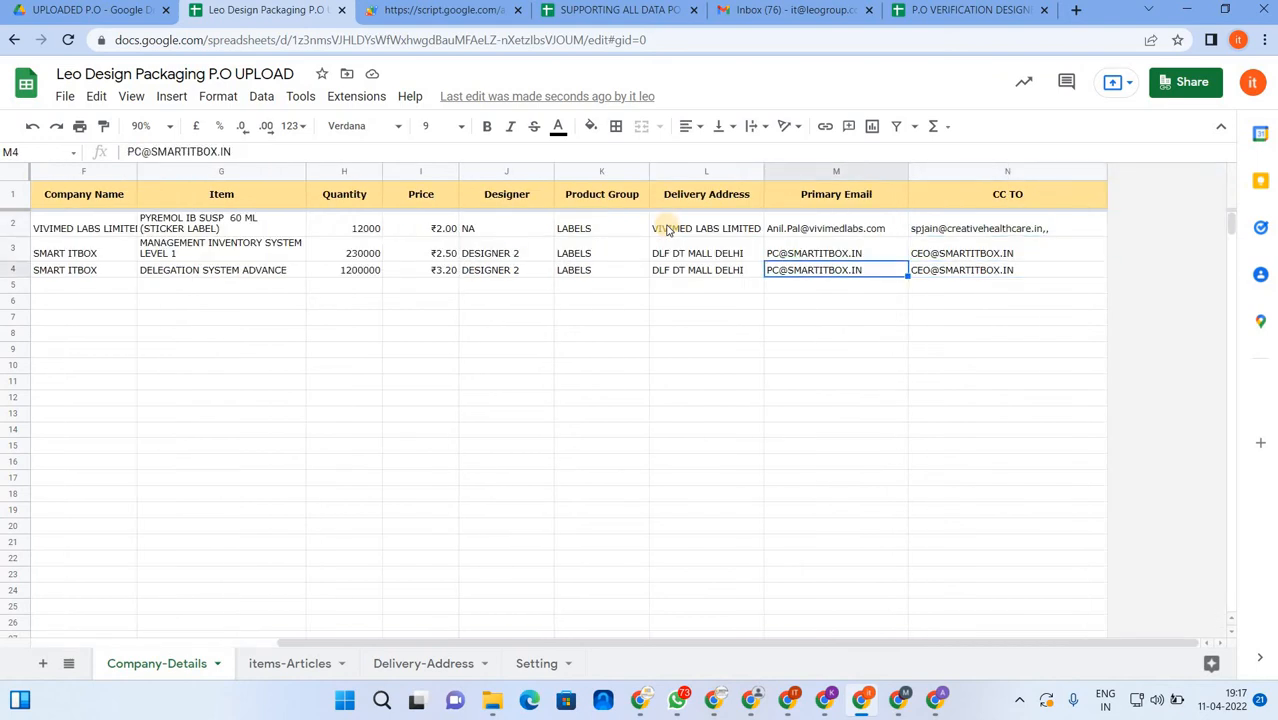
key("Left")
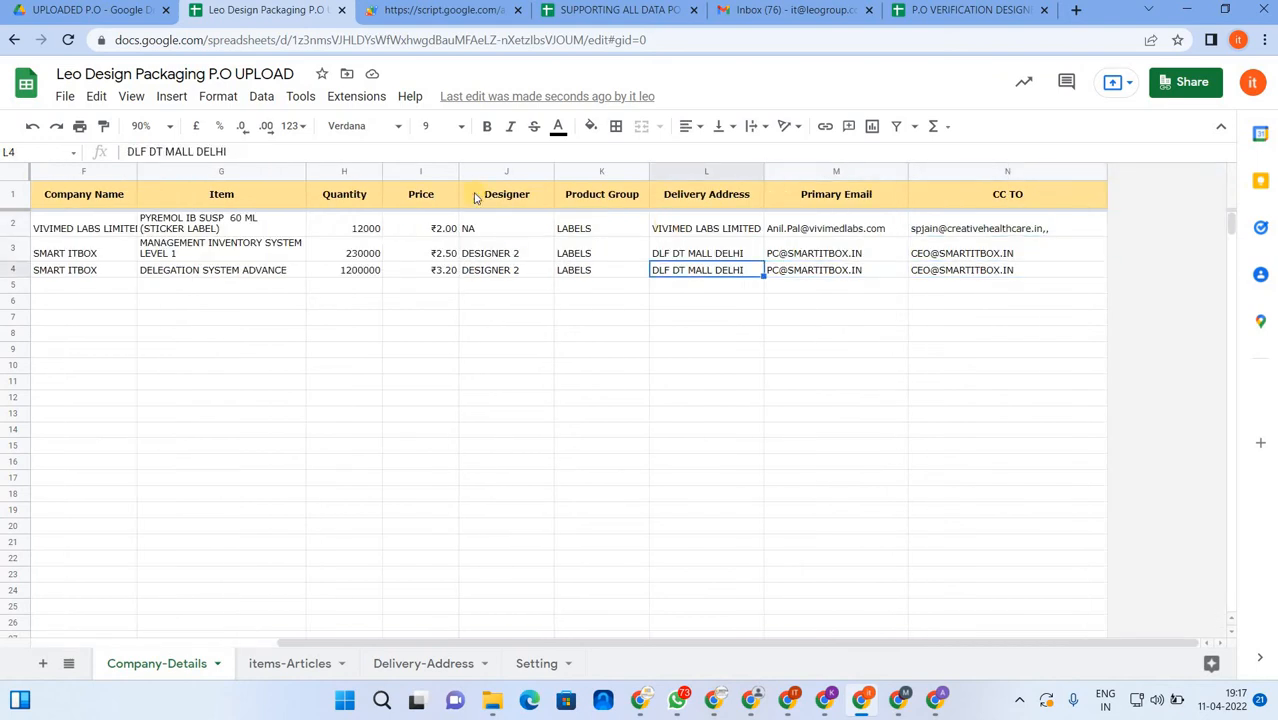
- Confirm saving the PO 2344 update in the capture form
left_click(445, 11)
left_click(352, 301)
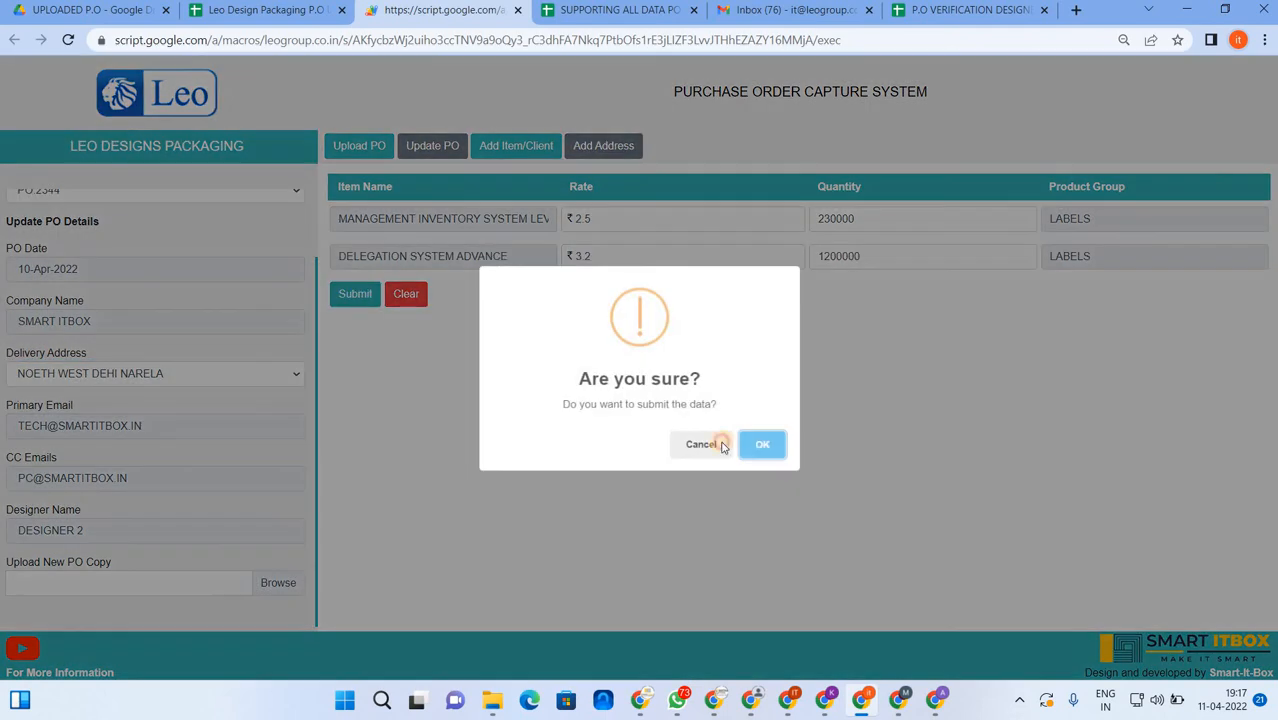
left_click(759, 443)
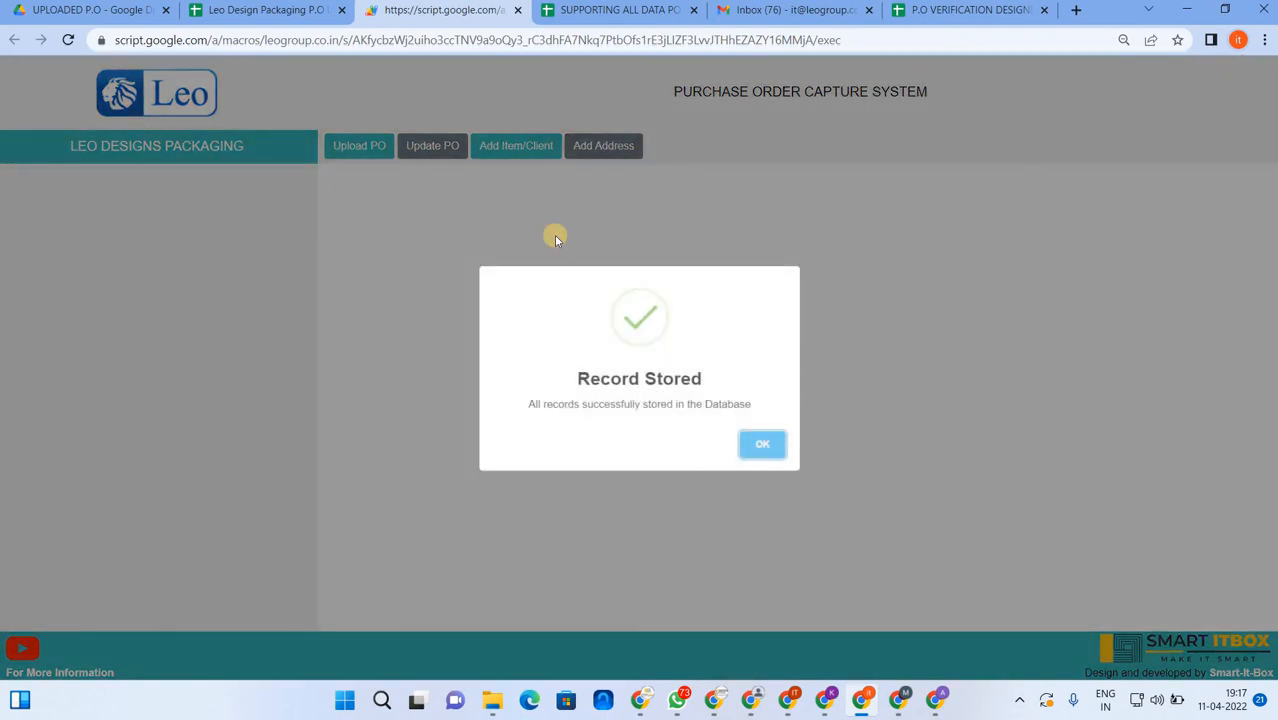
left_click(556, 238)
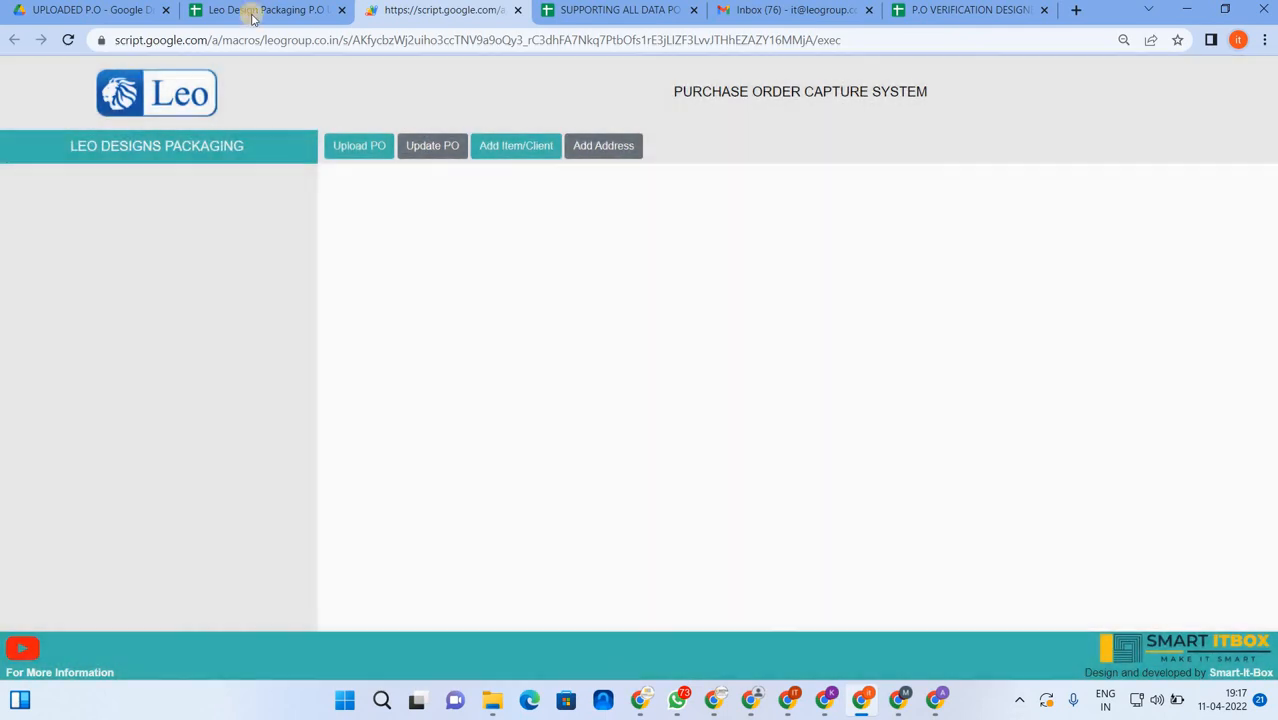
- Recheck the PO.2344 rows in the sheet, then start a blank Upload PO form
left_click(262, 10)
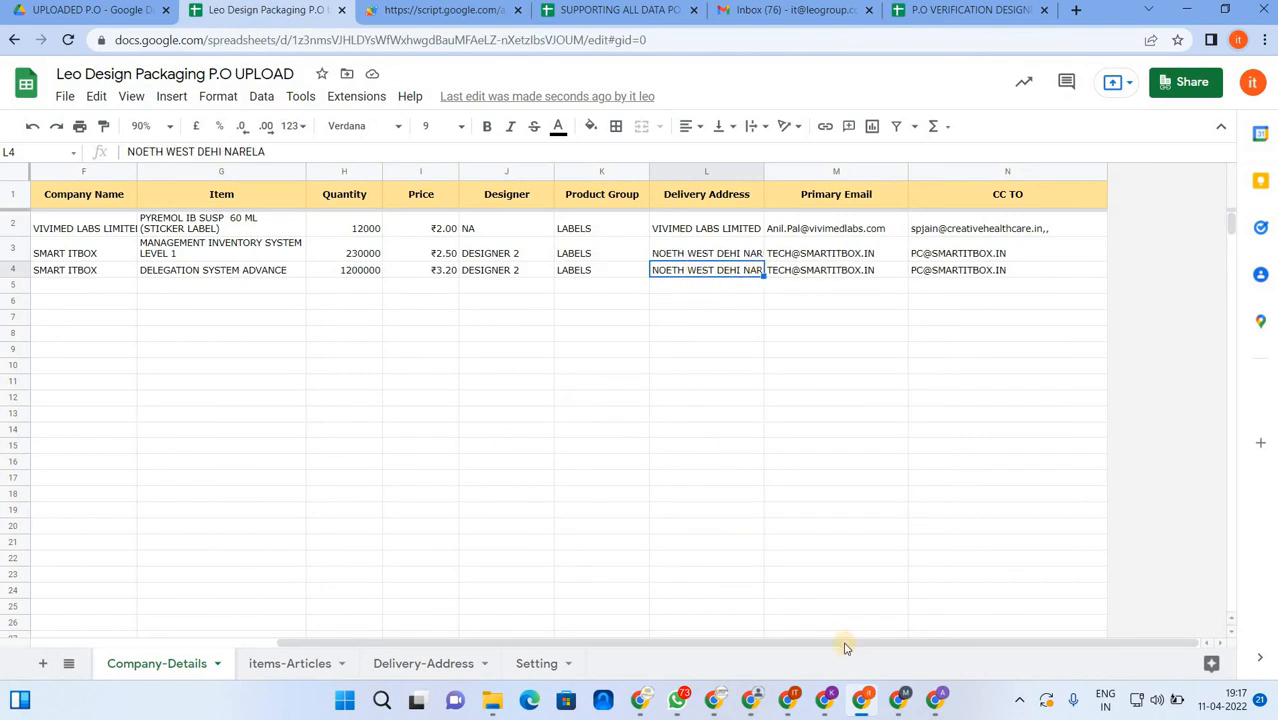
left_click_drag(824, 641, 362, 449)
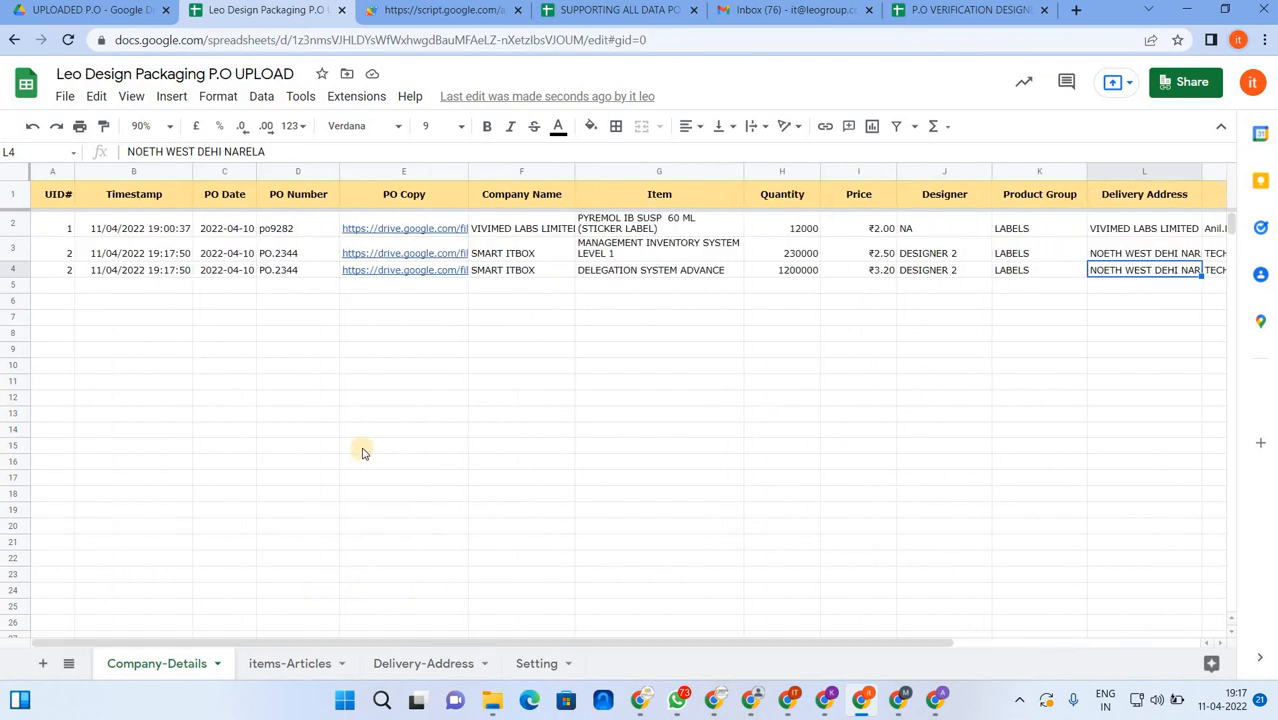
left_click(436, 11)
left_click(372, 148)
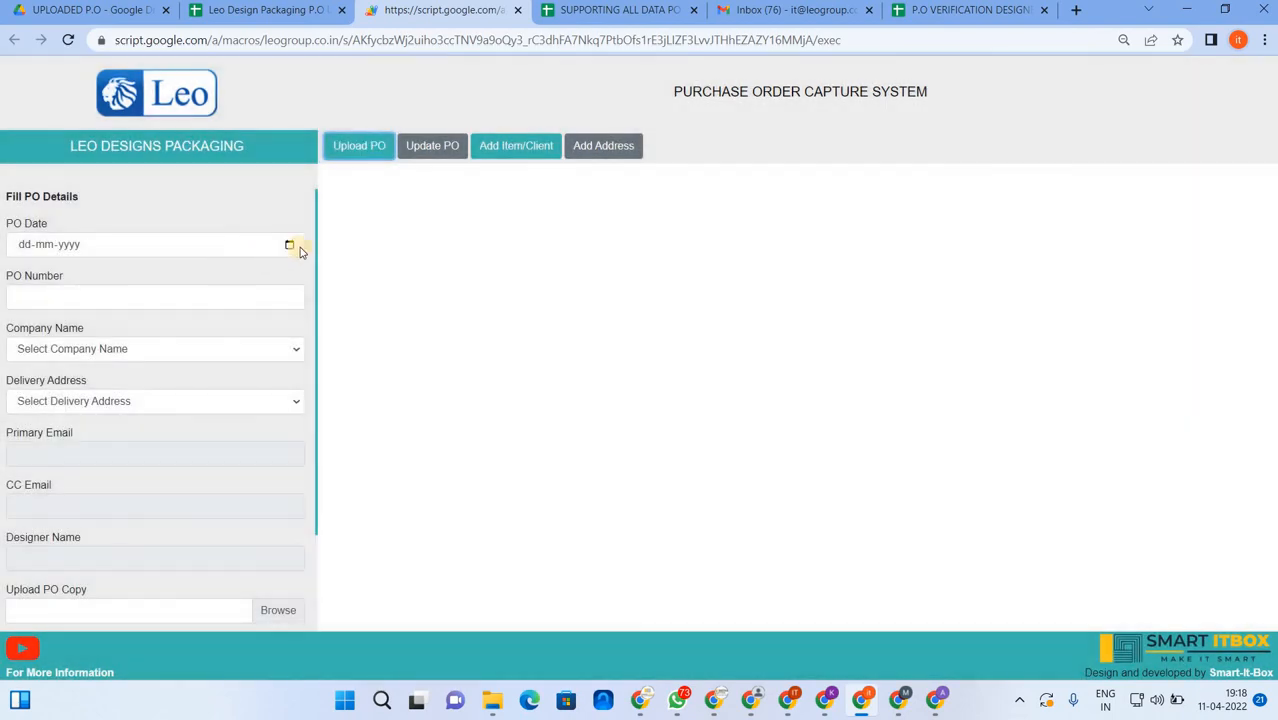
- Set the PO date to 10 April 2022 and the PO number to PO-0383
left_click(250, 245)
left_click(24, 352)
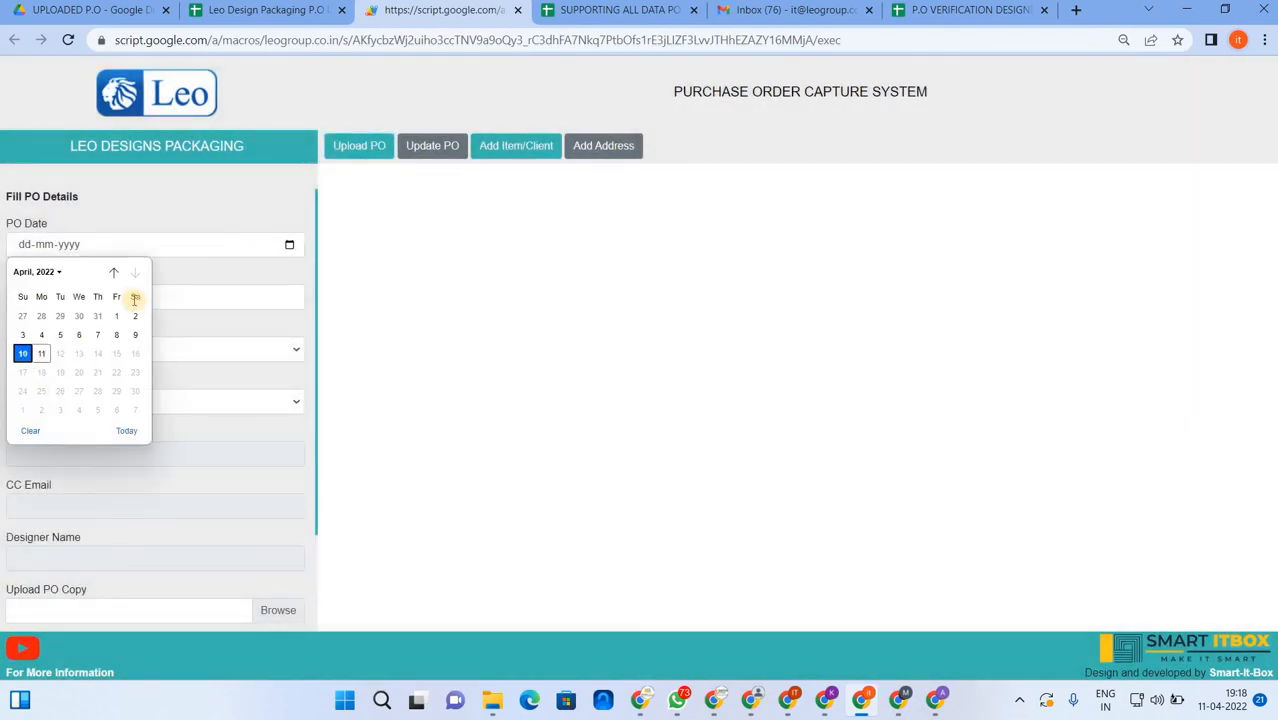
left_click(132, 297)
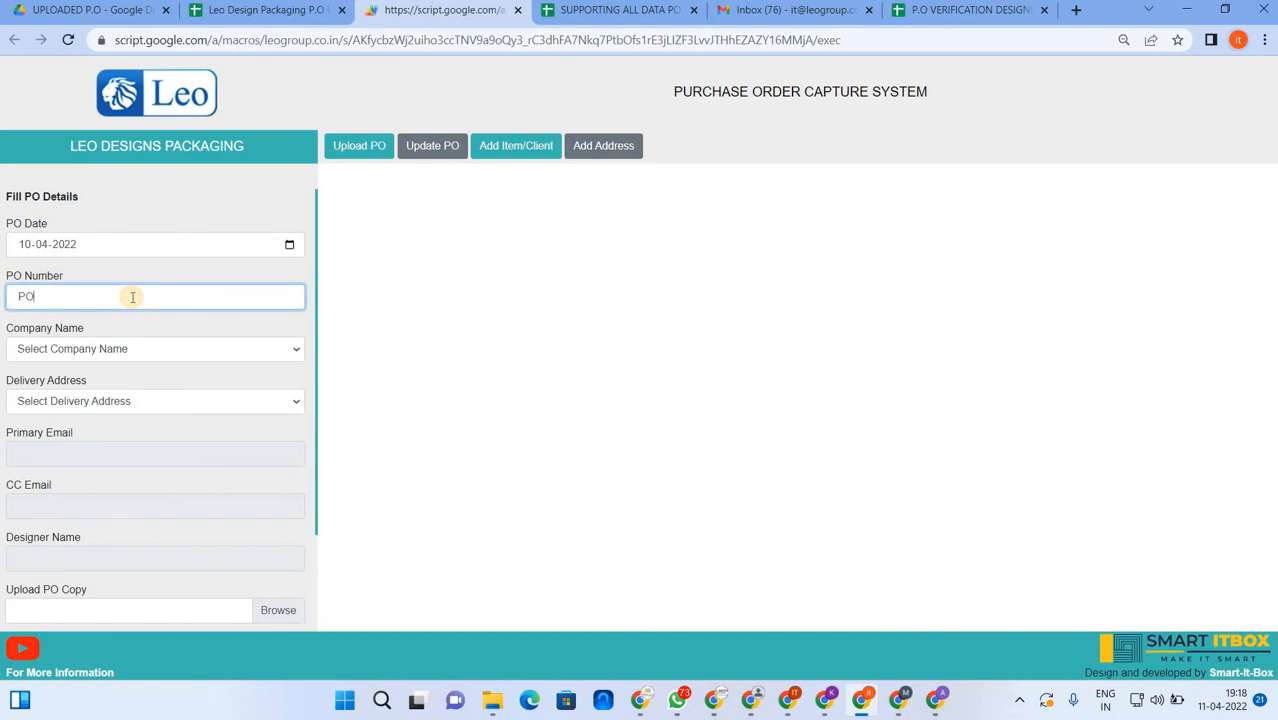
type("PO-0383")
- Choose SMART ITBOX PVT LTD as company with SAMBA DIST. JAMMU as delivery address
left_click(191, 350)
type("sm")
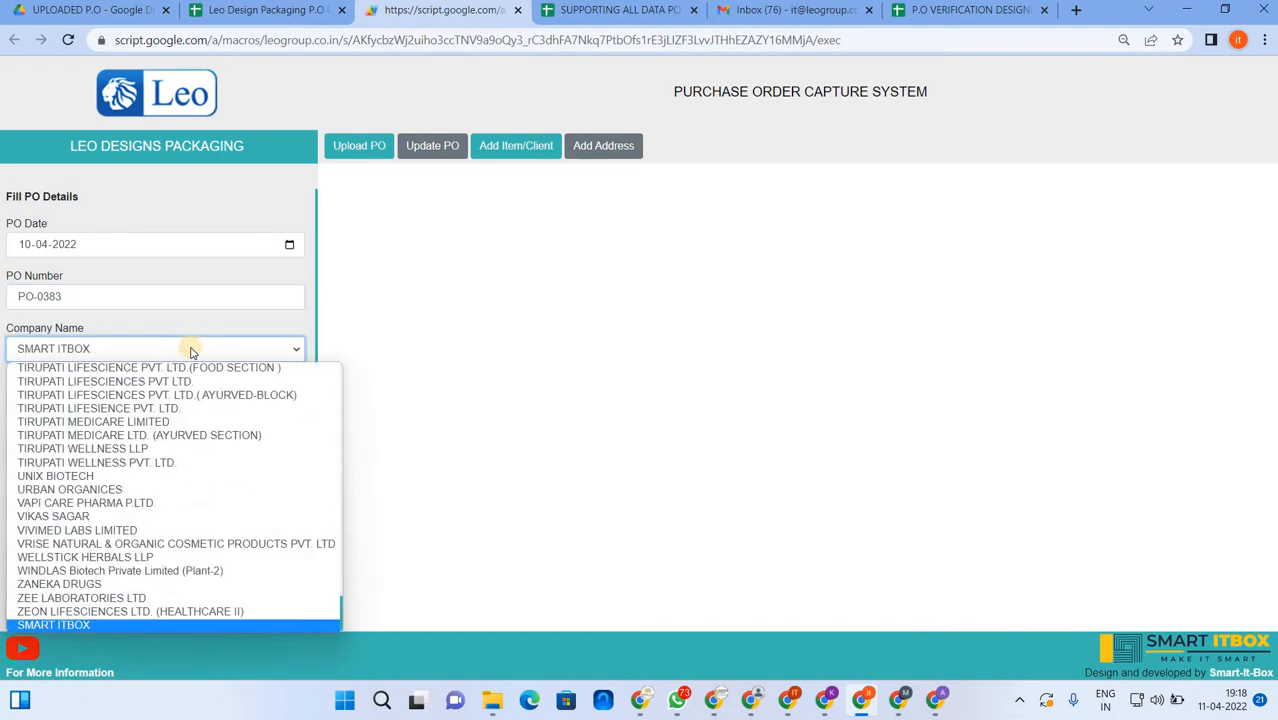
key("Down")
key("Return")
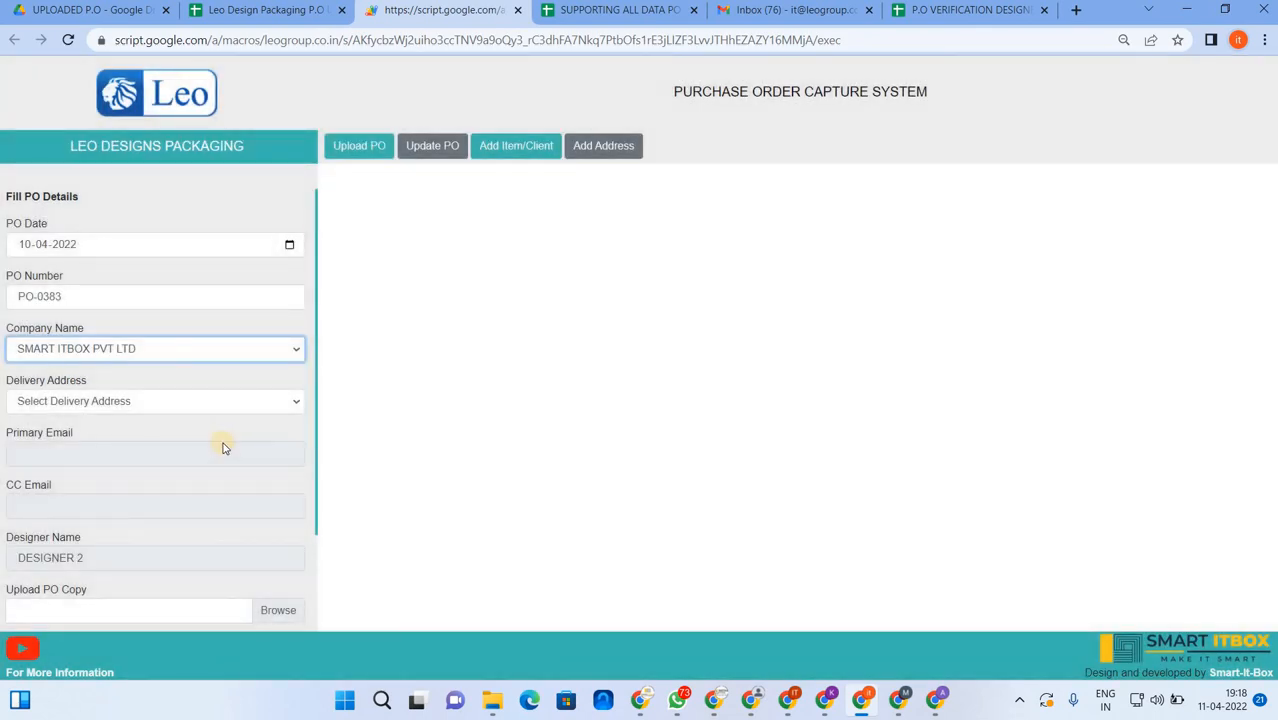
left_click(174, 402)
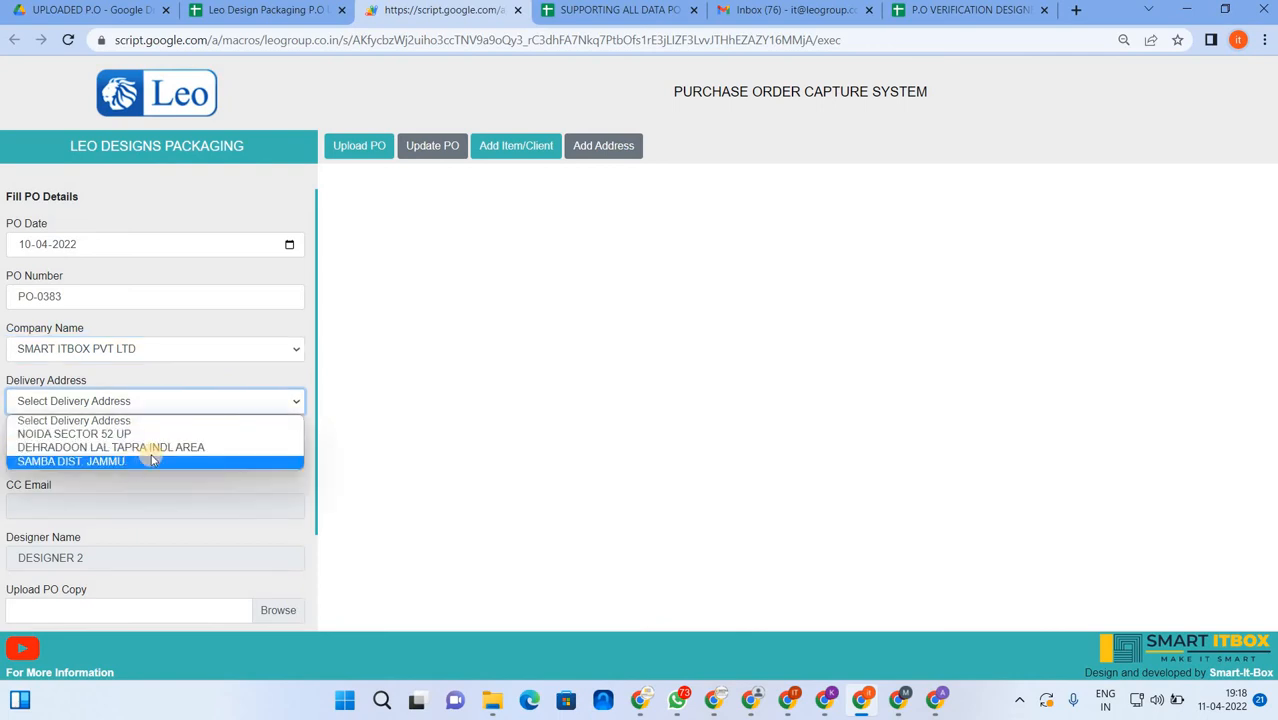
left_click(150, 451)
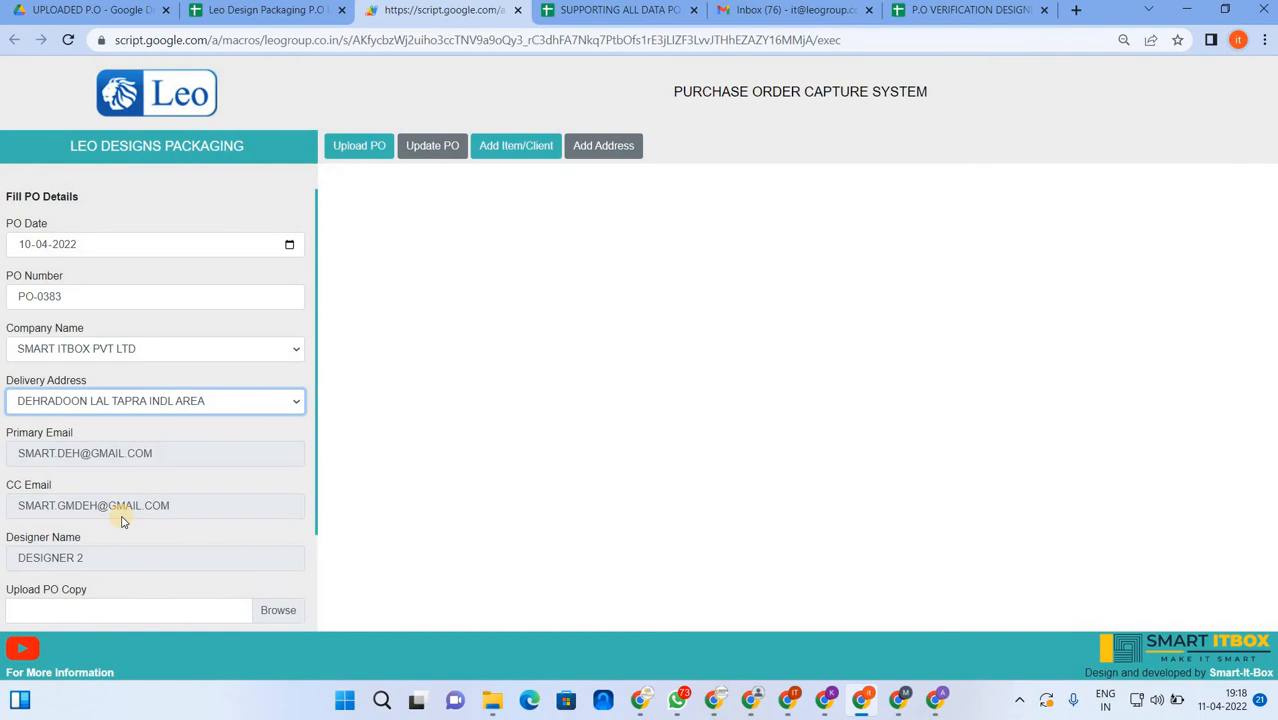
left_click(183, 400)
left_click(94, 463)
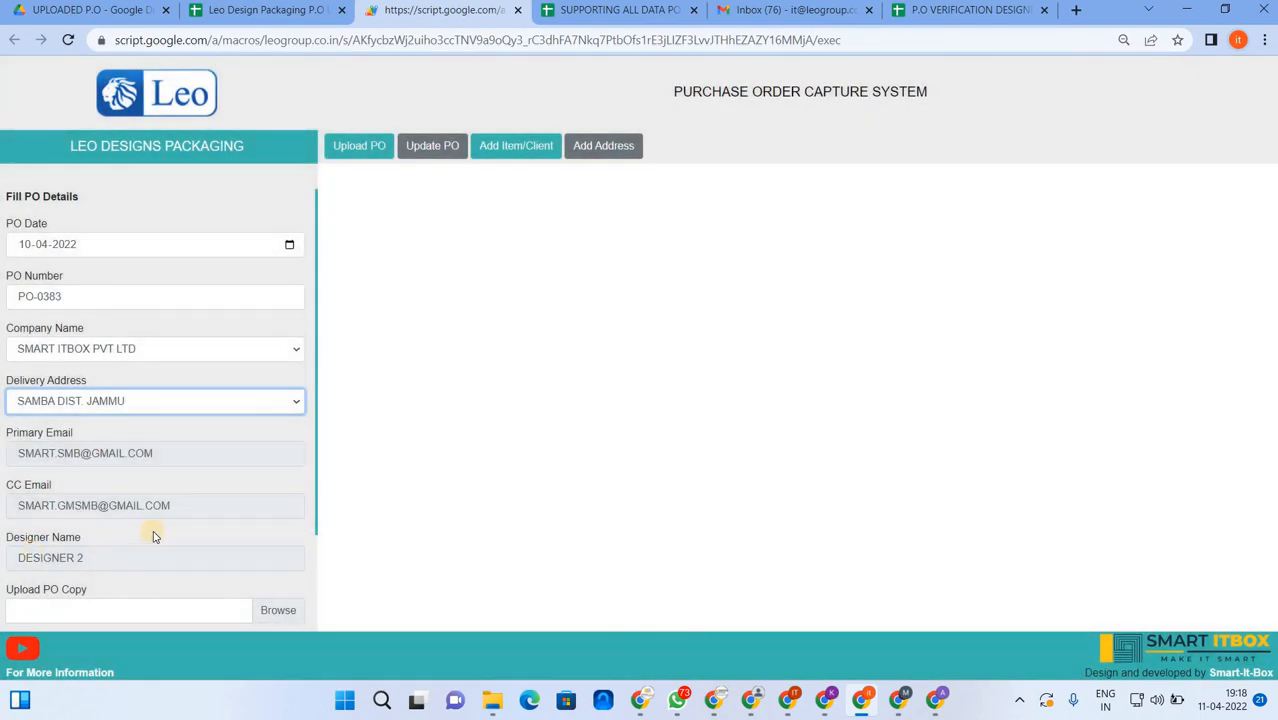
scroll(130, 535, "down", 1)
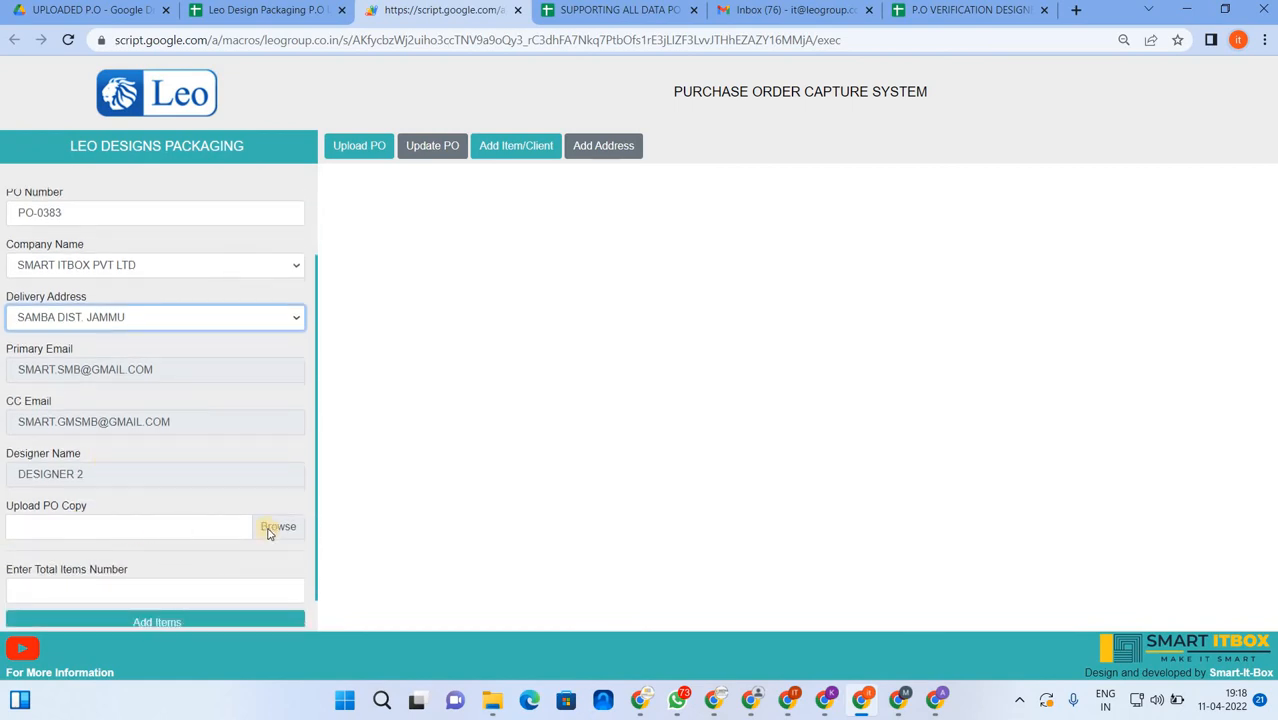
left_click(283, 518)
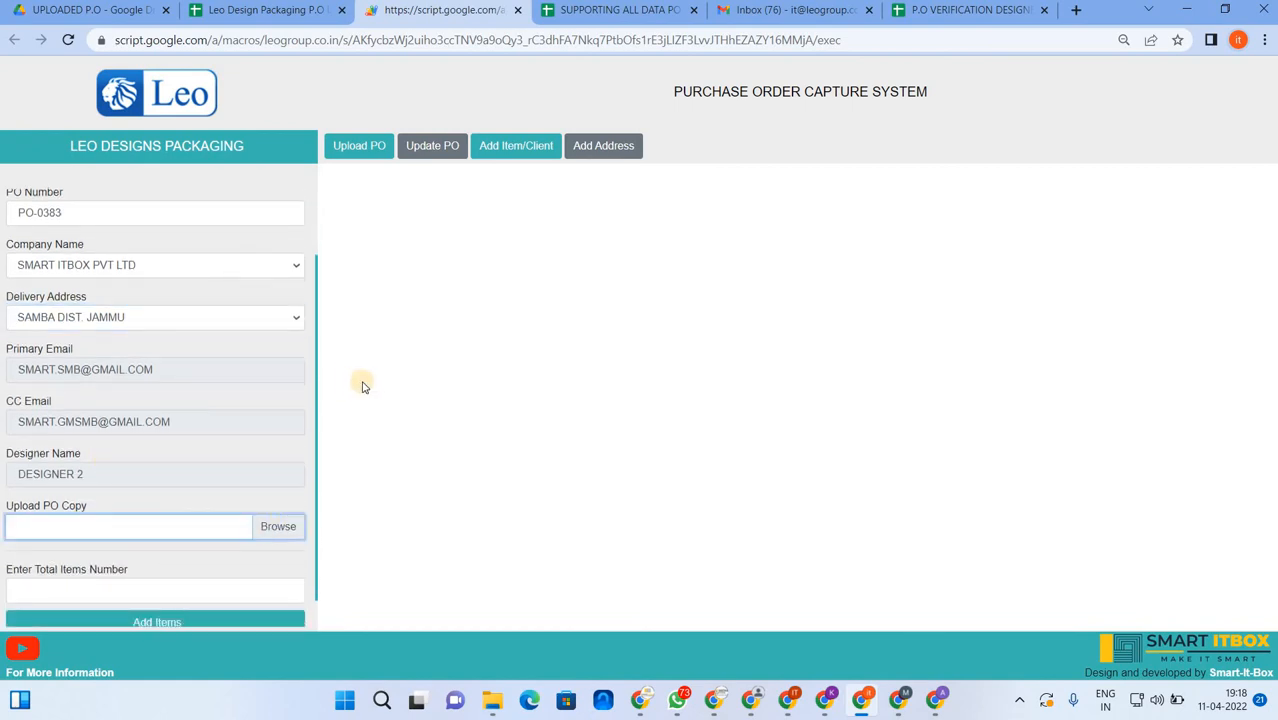
left_click(545, 282)
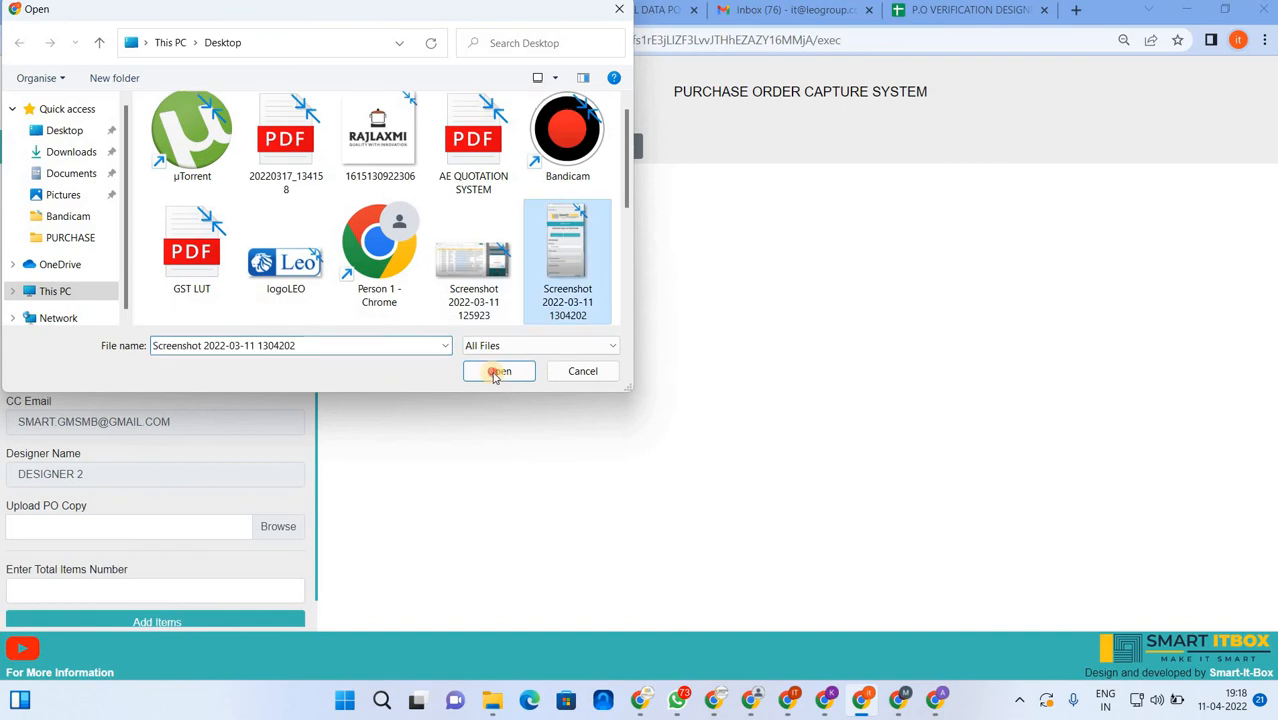
left_click(497, 371)
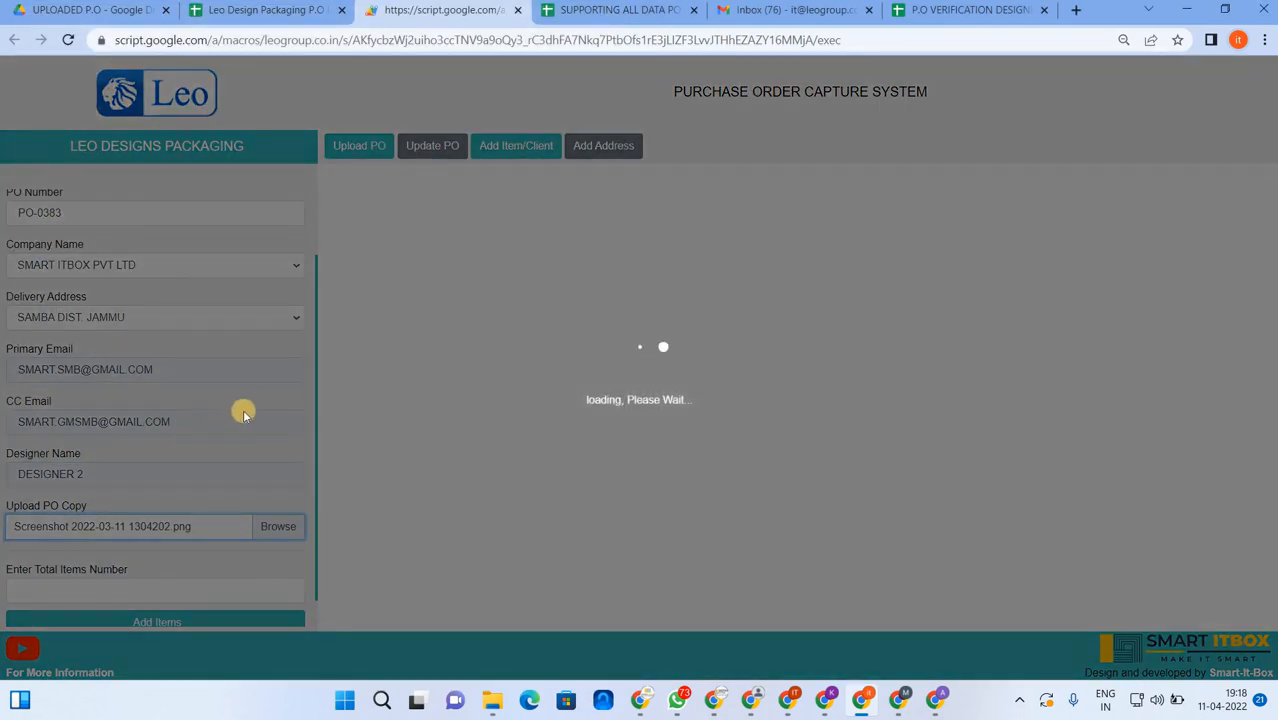
- Set the total items to 3 and add three item rows
scroll(114, 560, "down", 1)
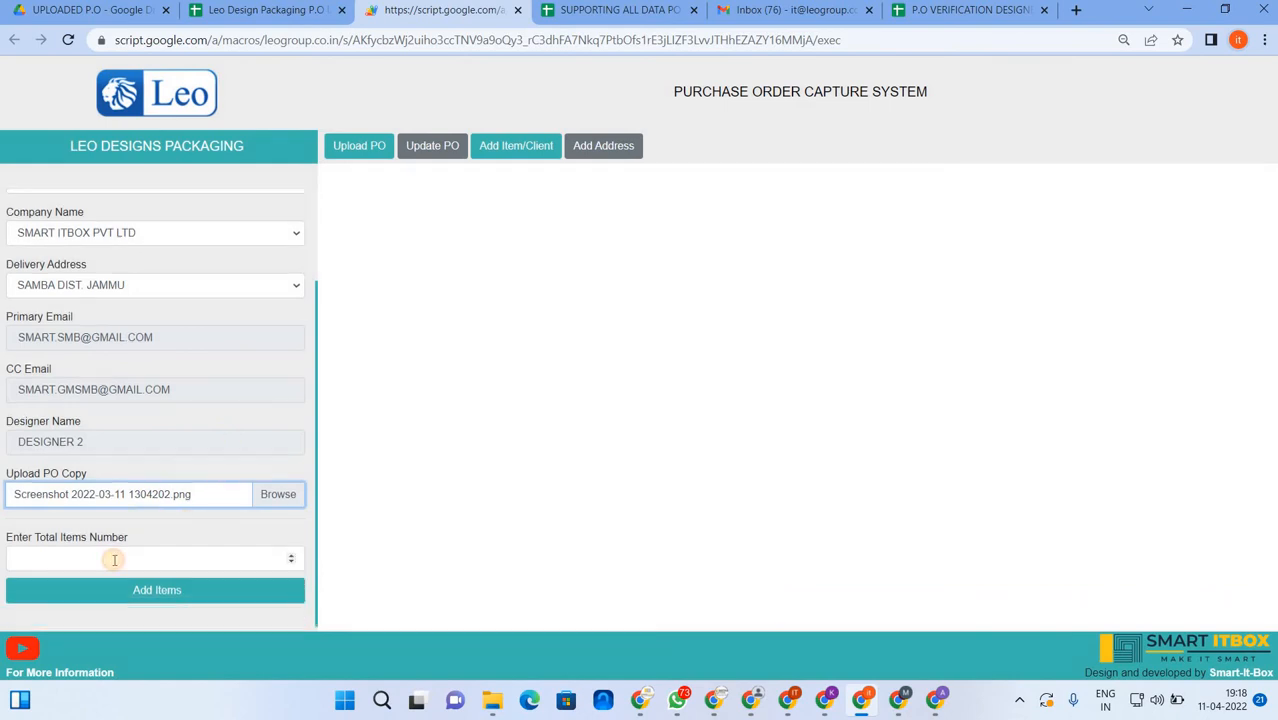
left_click(114, 560)
type("3")
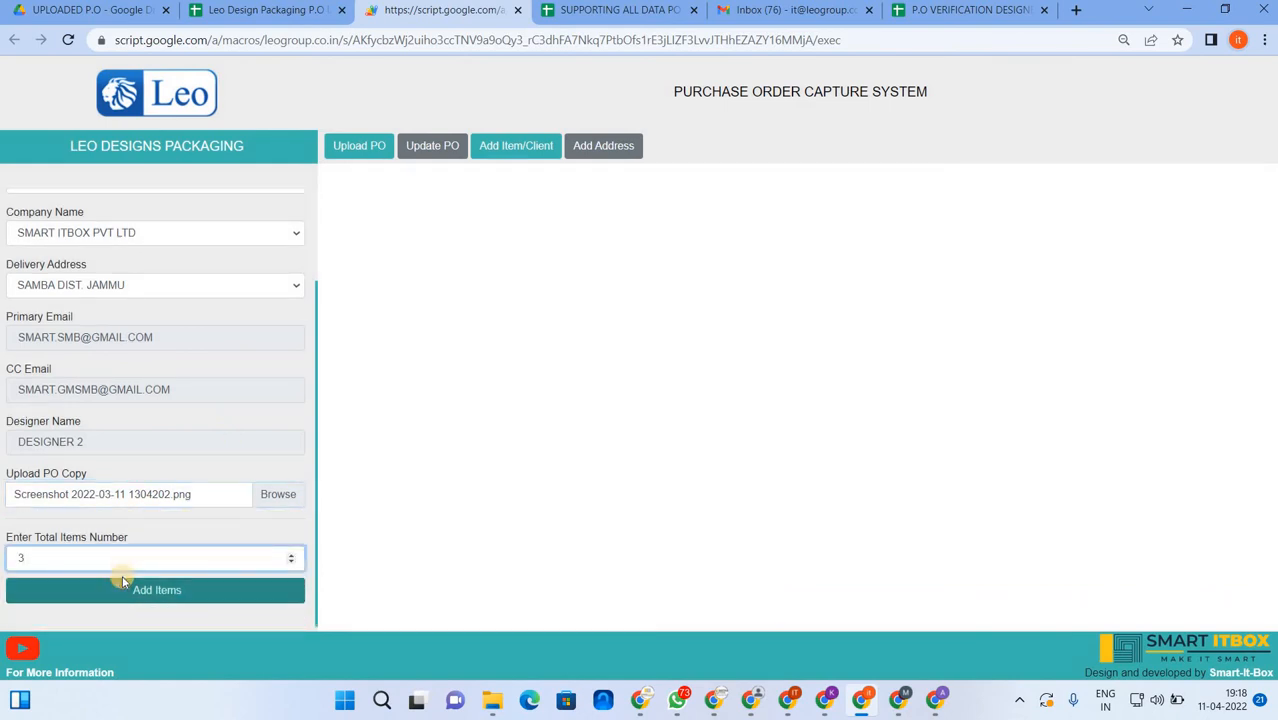
left_click(119, 590)
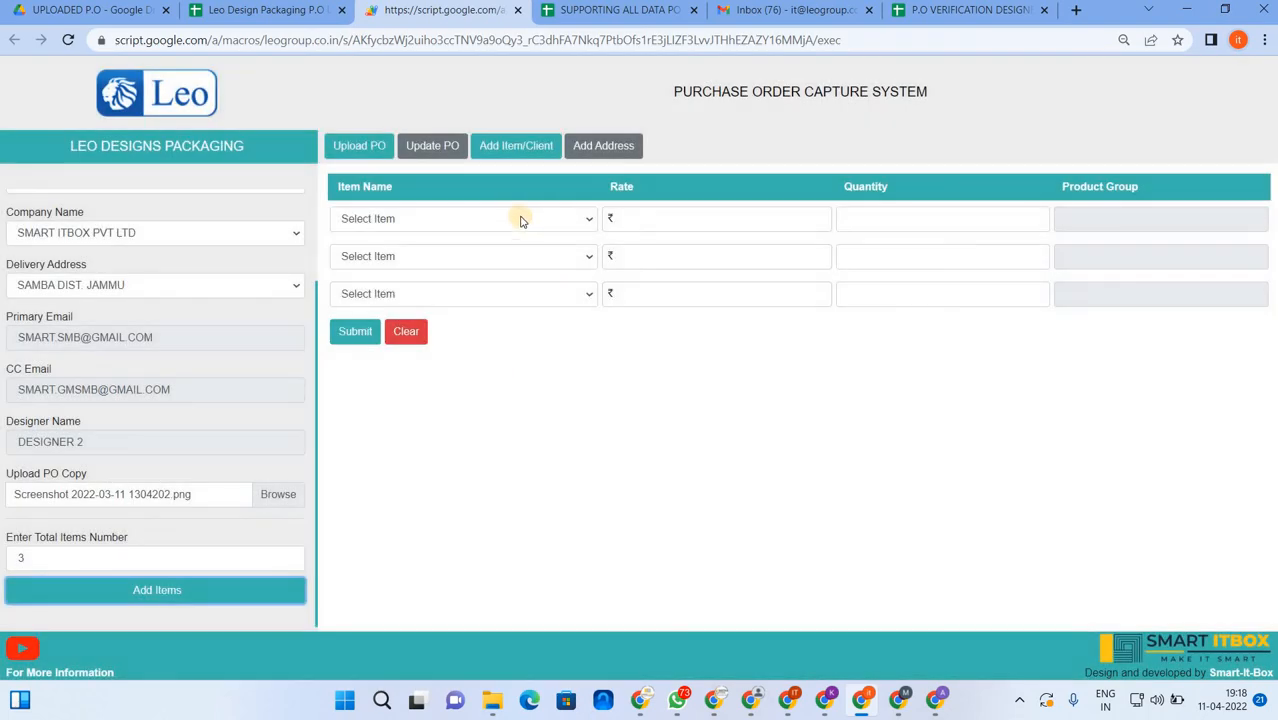
- Select SMART HD LABEL 50ML, SMART 3D LABLE 10 ML and SMART BAR STICKER 250 ML as items
left_click(520, 221)
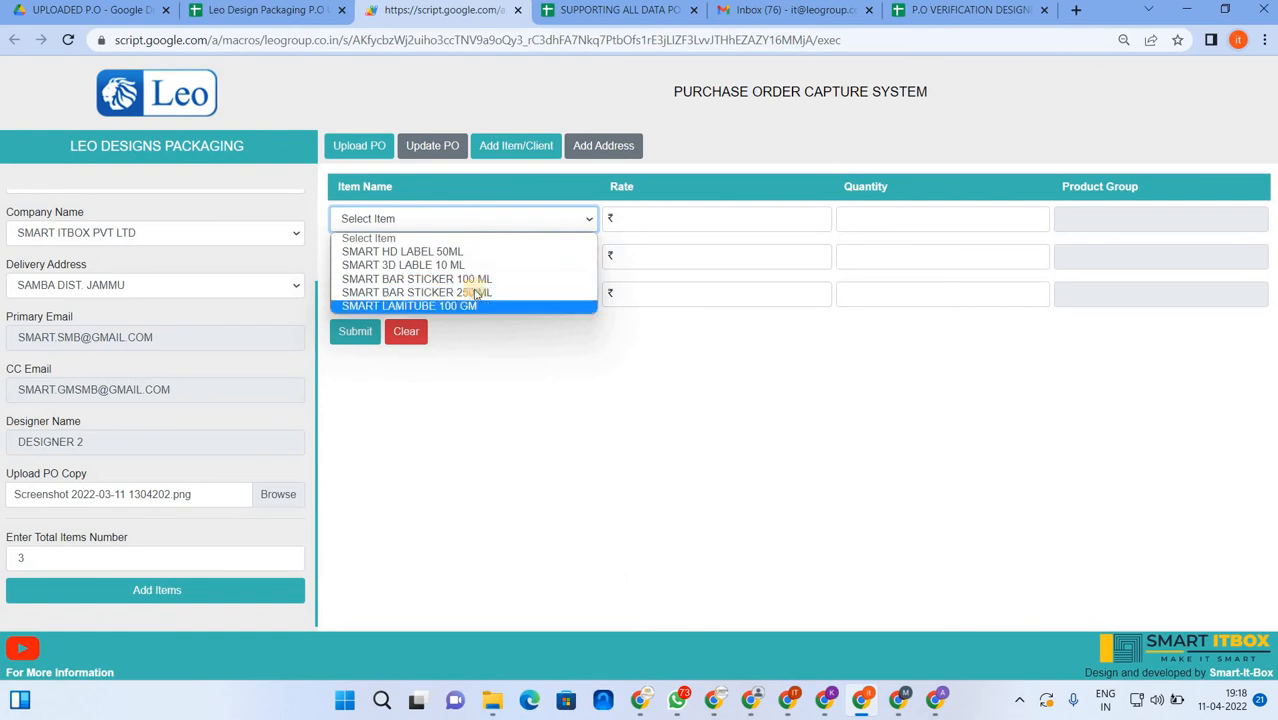
left_click(525, 252)
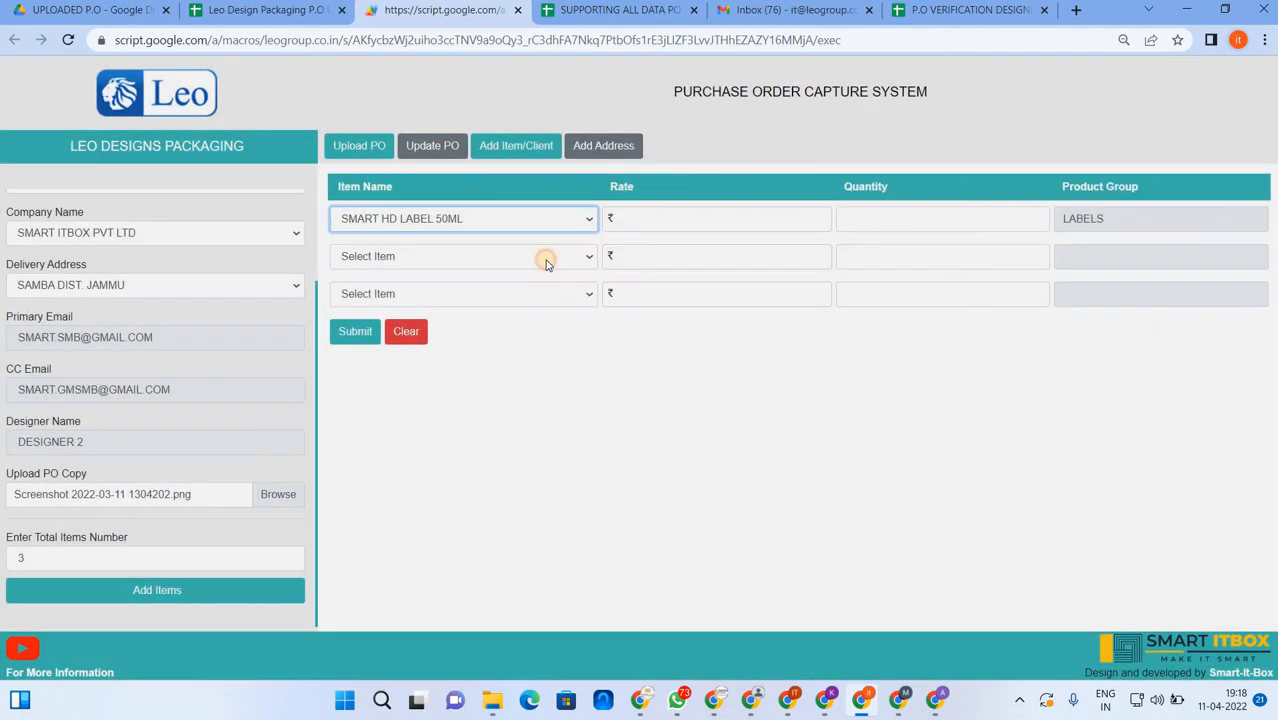
left_click(545, 260)
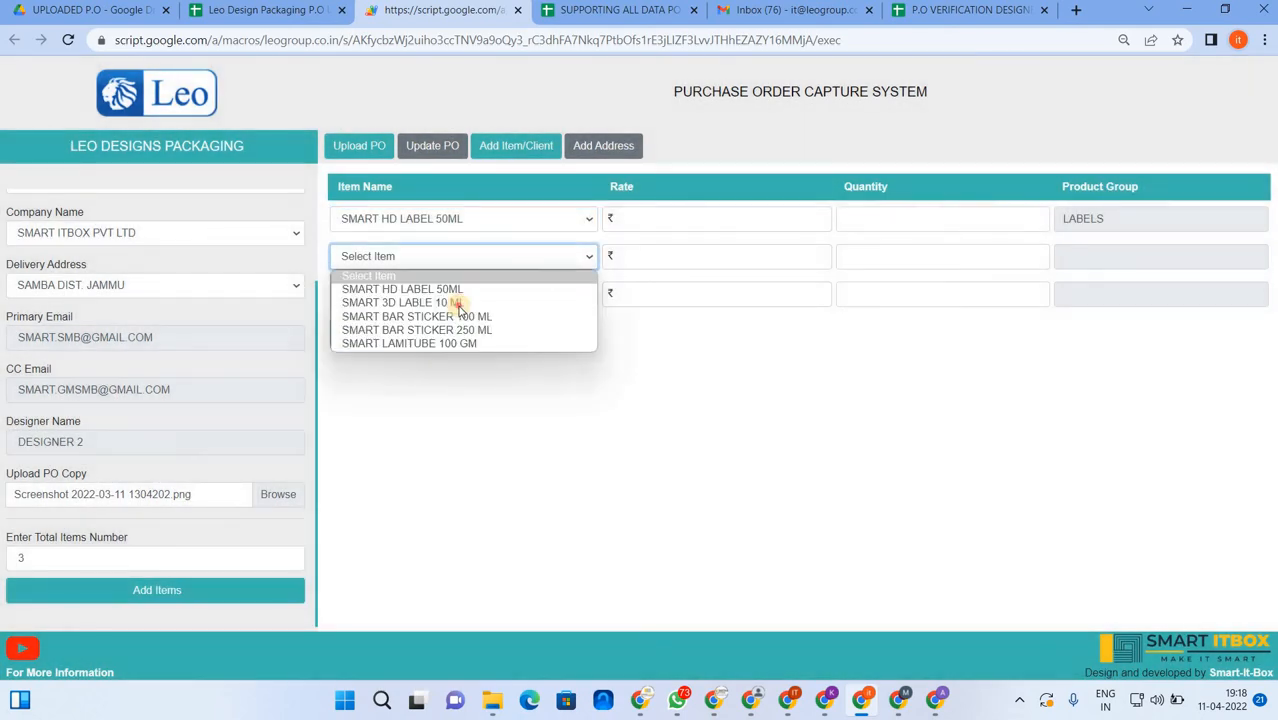
left_click(549, 296)
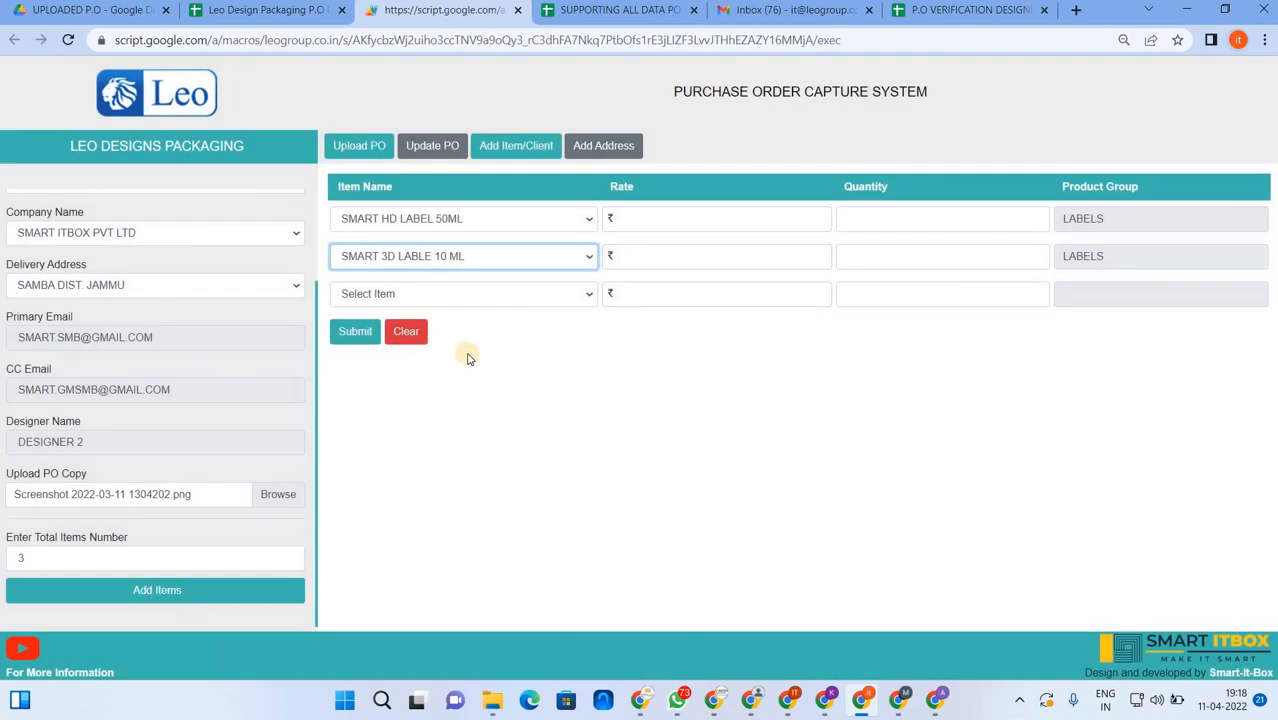
left_click(465, 294)
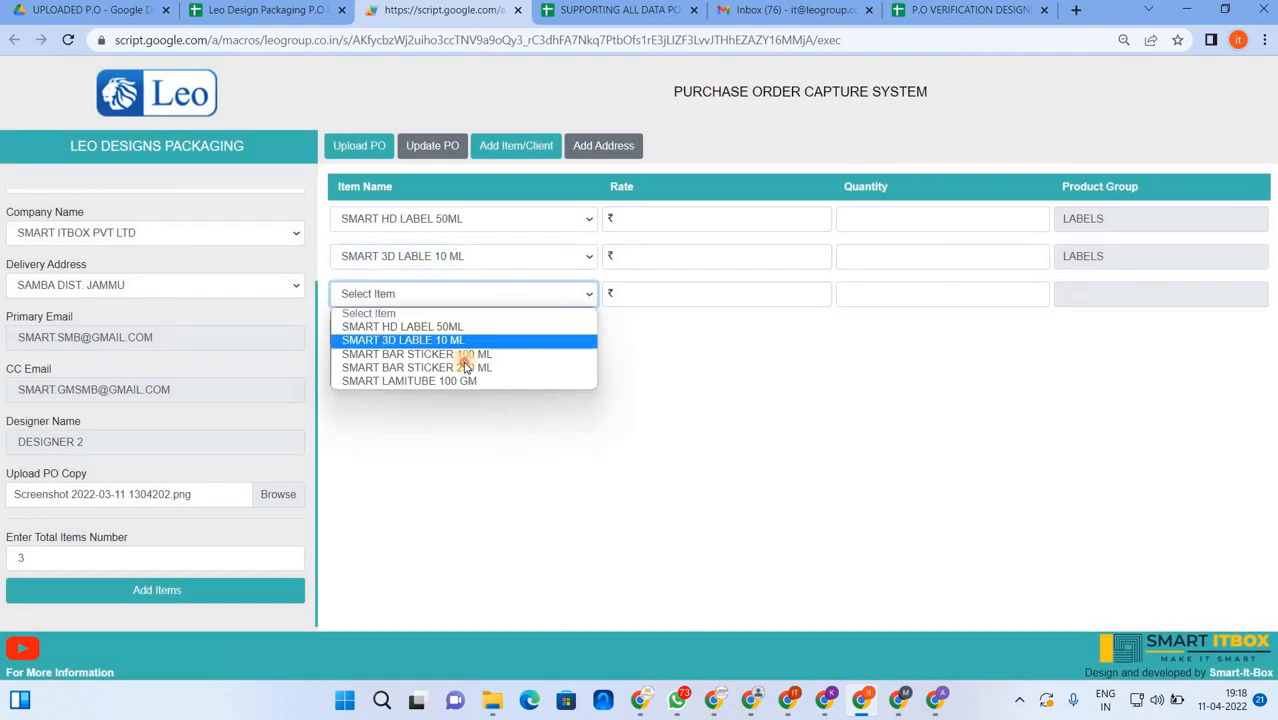
left_click(471, 362)
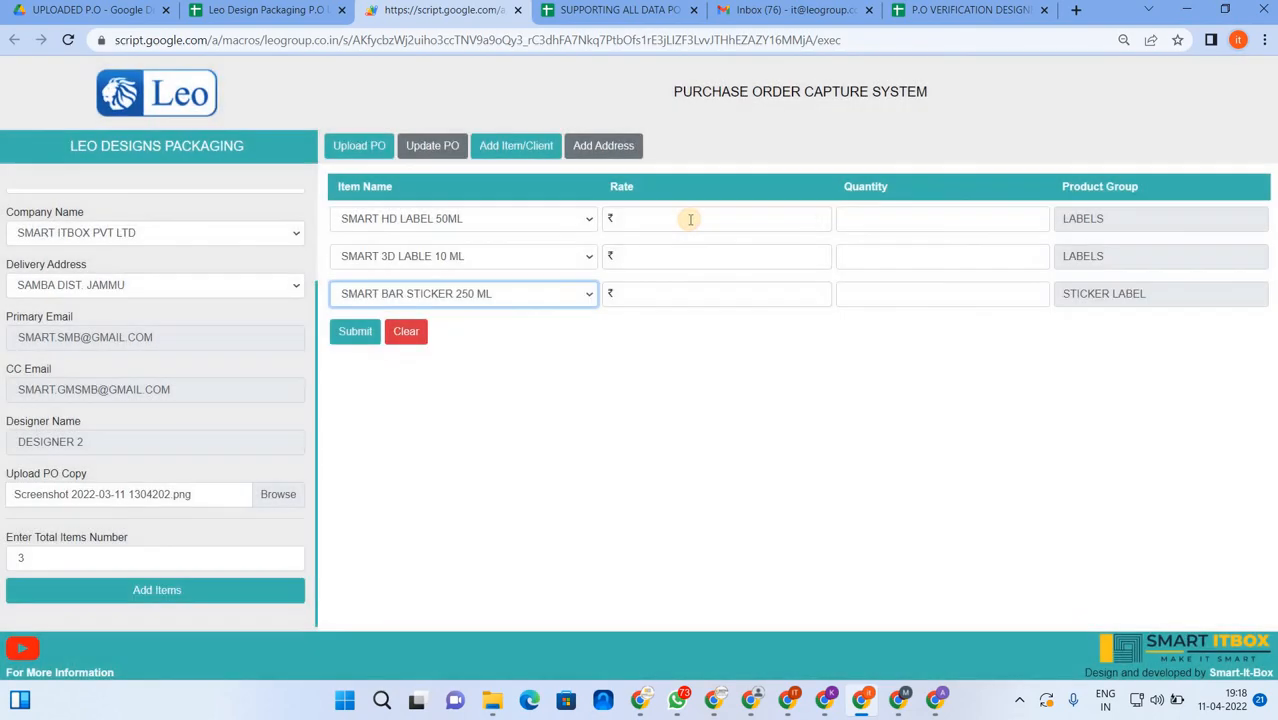
- Enter rates 2.40, 2.50, 3.00 and quantities 120000, 150000, 300000 for the items
left_click(690, 219)
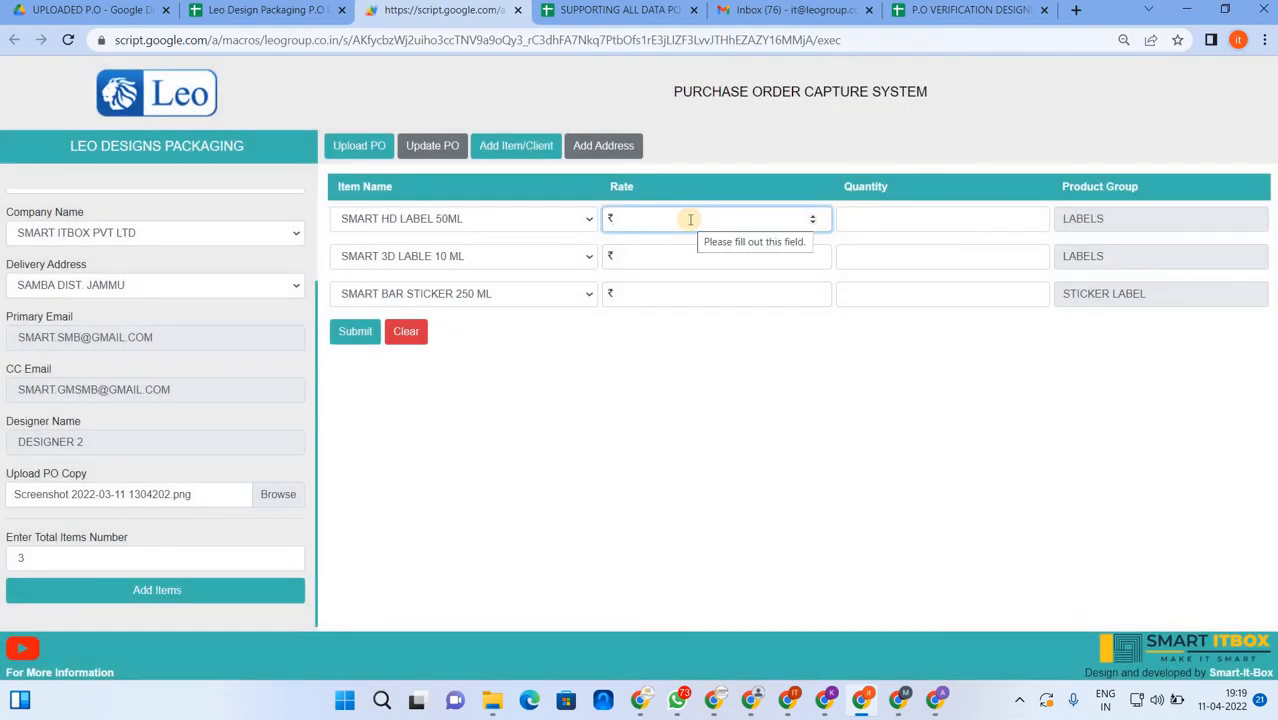
type("2.40")
key("Tab")
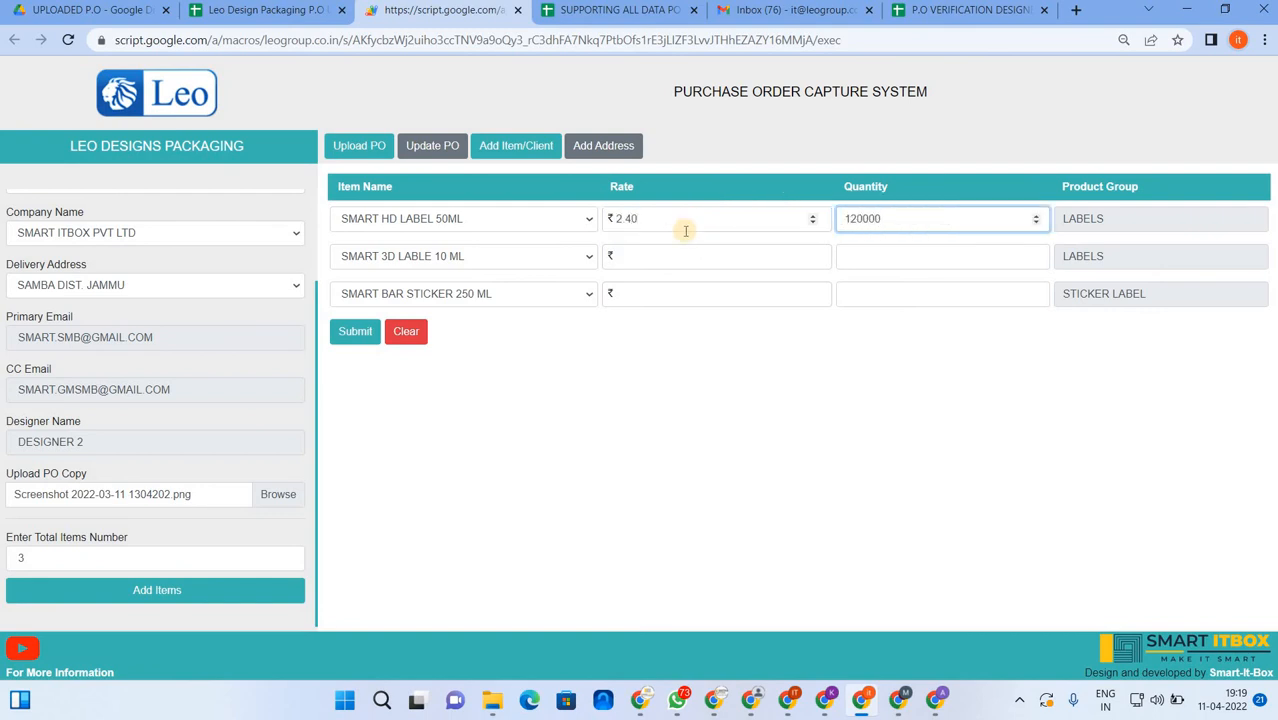
left_click(683, 262)
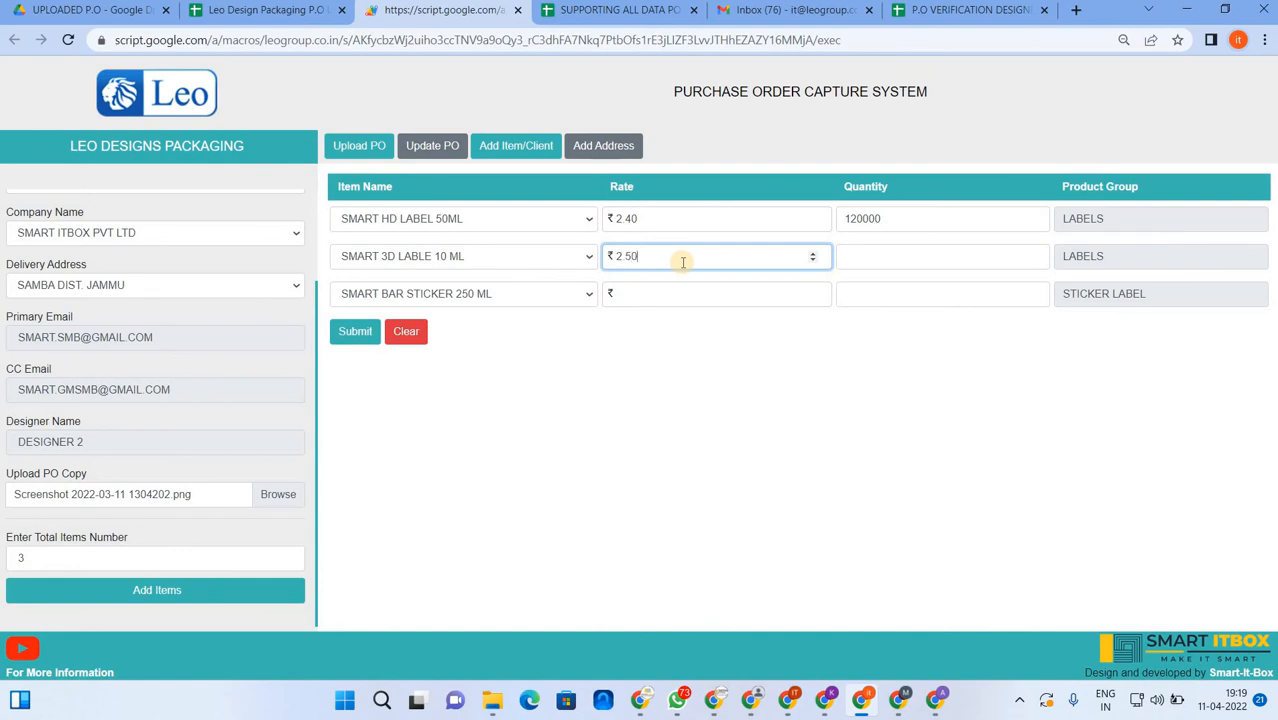
type("2.50")
key("Tab")
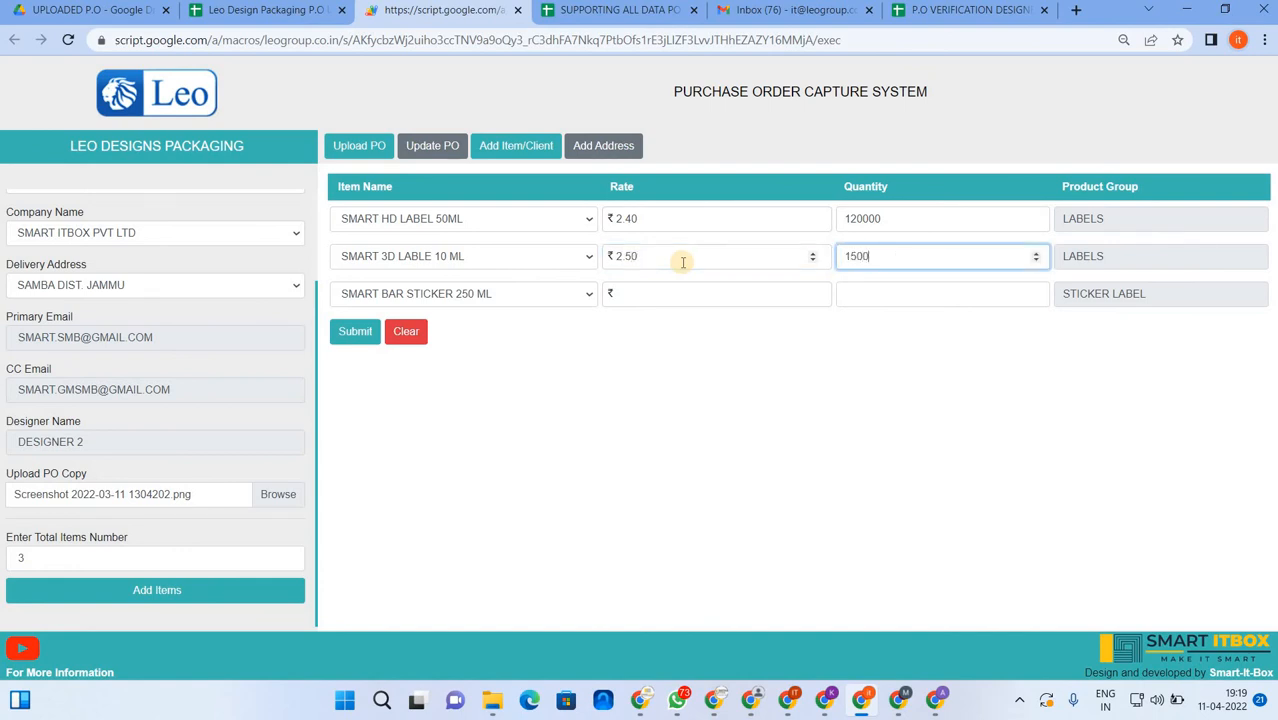
left_click(671, 294)
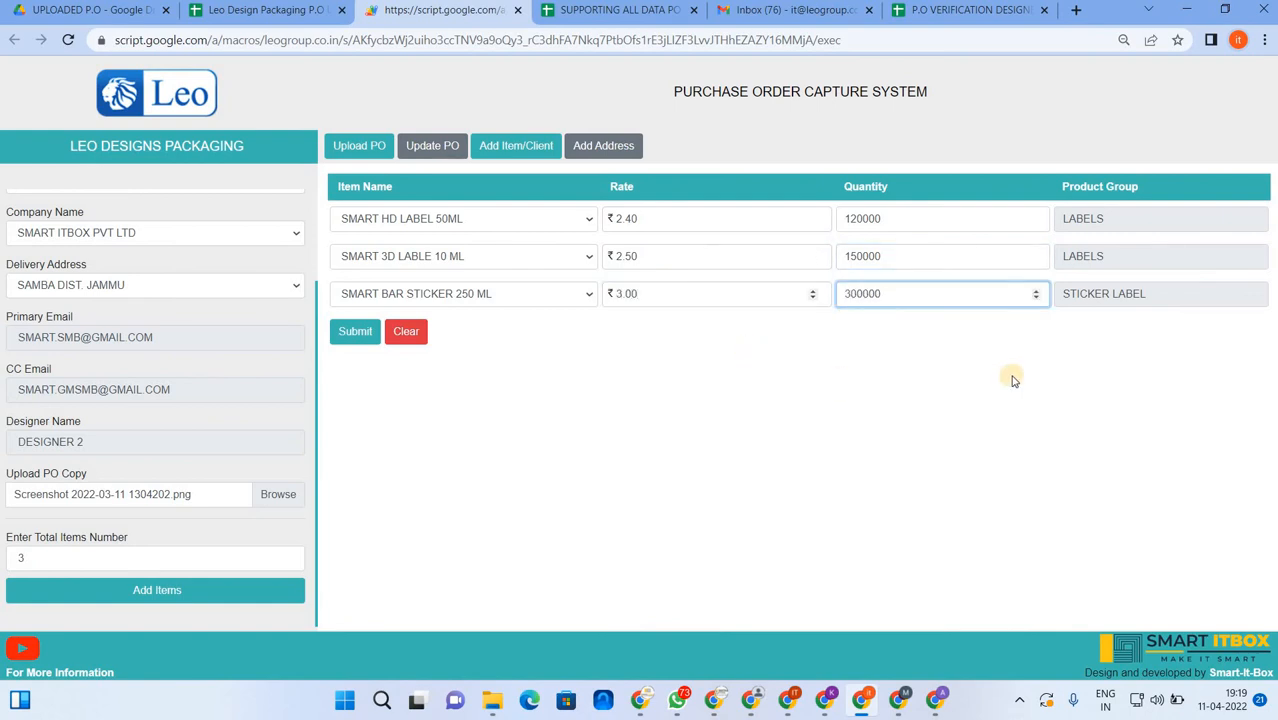
left_click(974, 316)
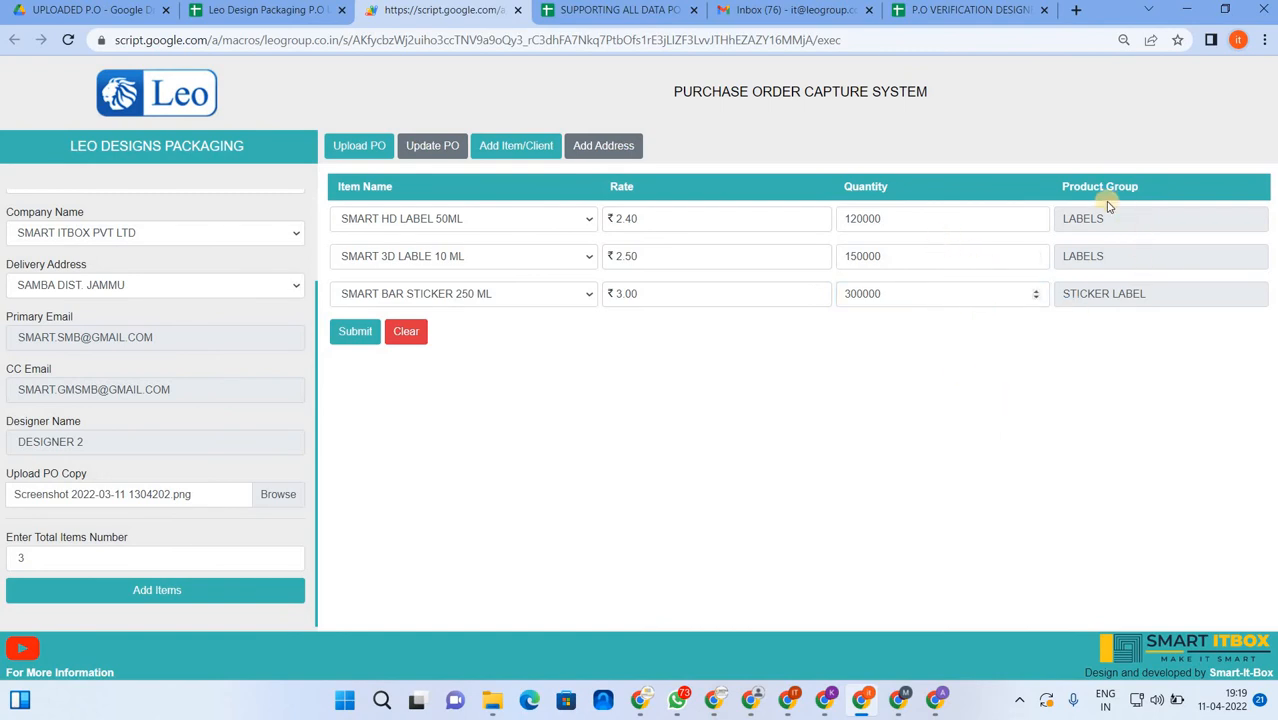
- Change the third item to SMART LAMITUBE 100 GM and submit the items
left_click(520, 293)
left_click(433, 381)
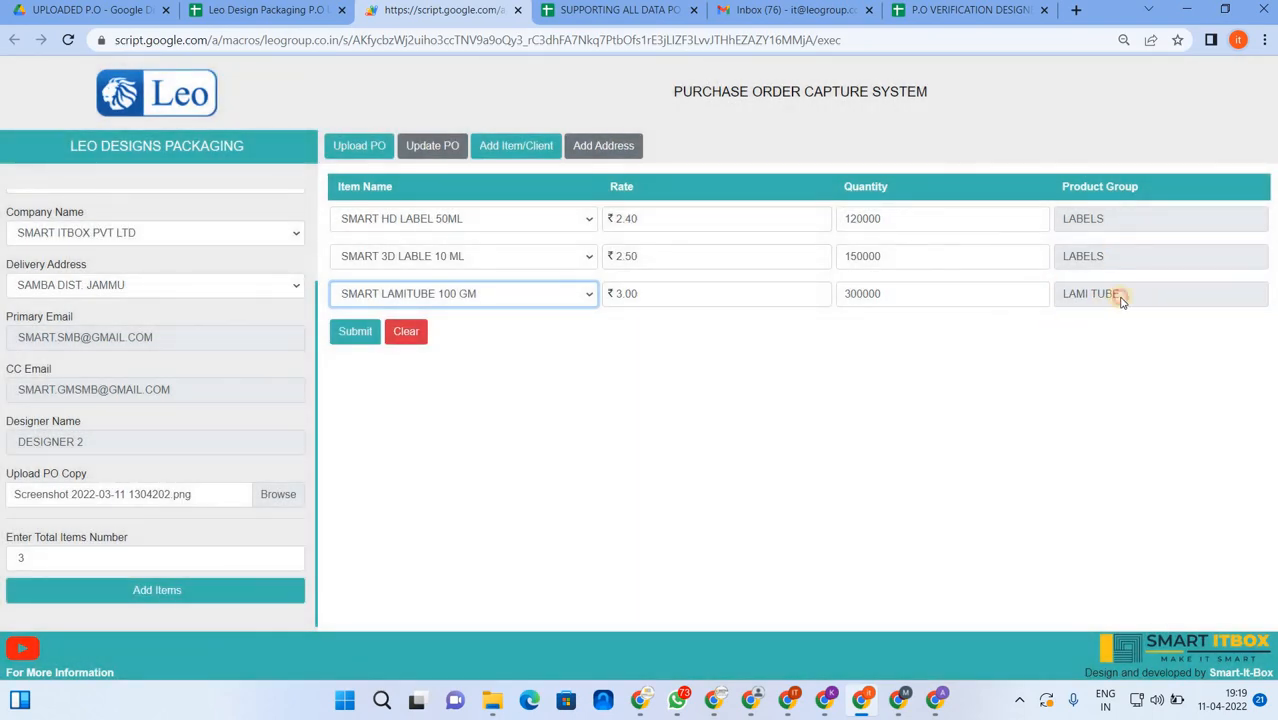
left_click(528, 342)
left_click(357, 337)
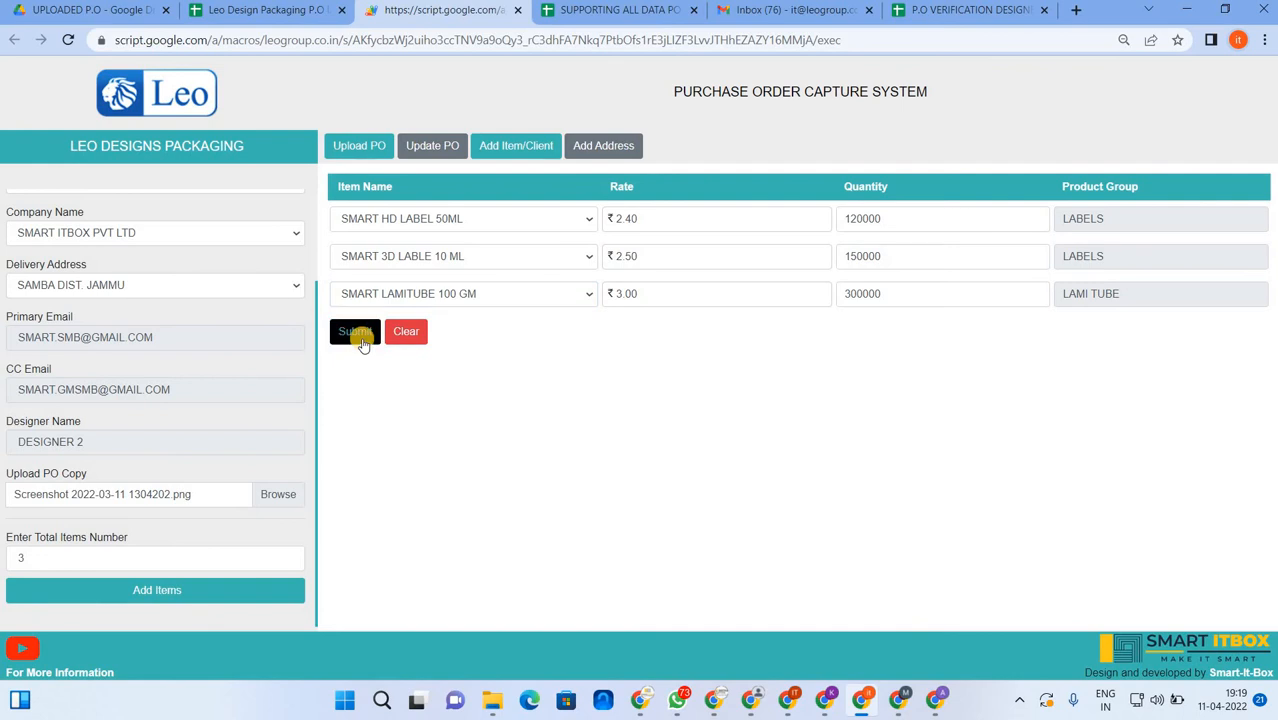
- Check the last stored rows in the upload spreadsheet before submitting
left_click(285, 12)
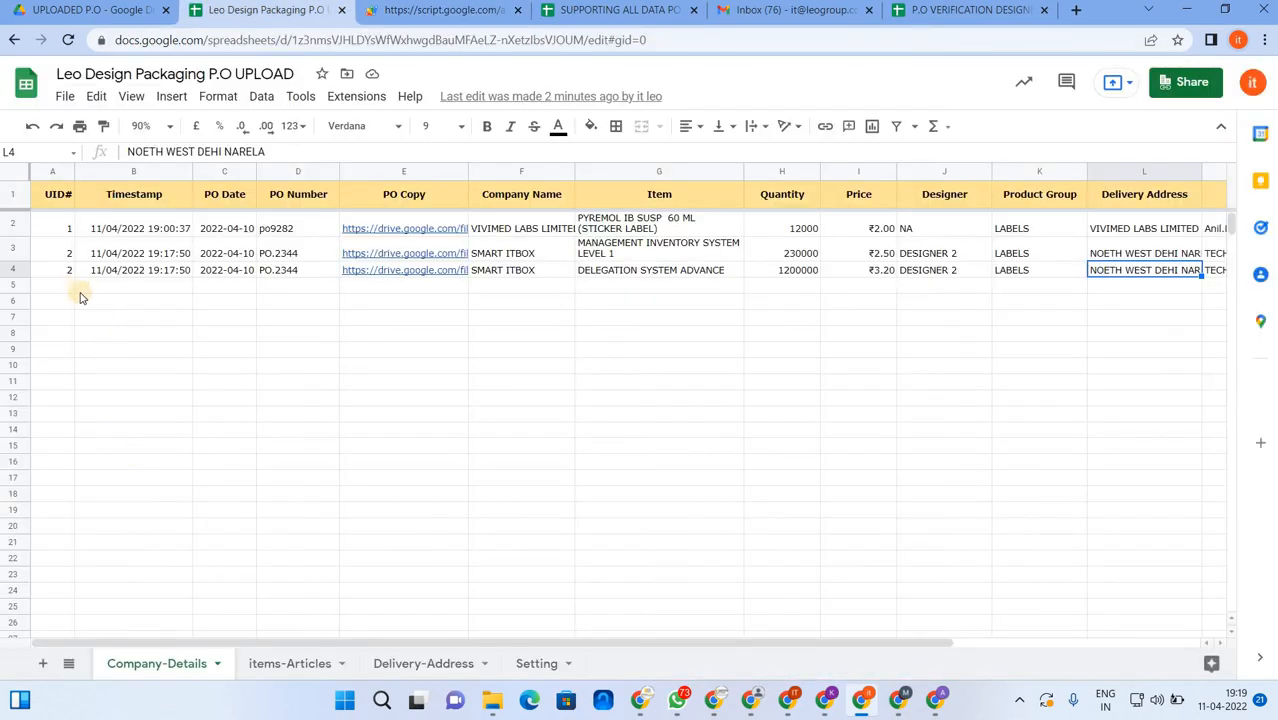
left_click(17, 269)
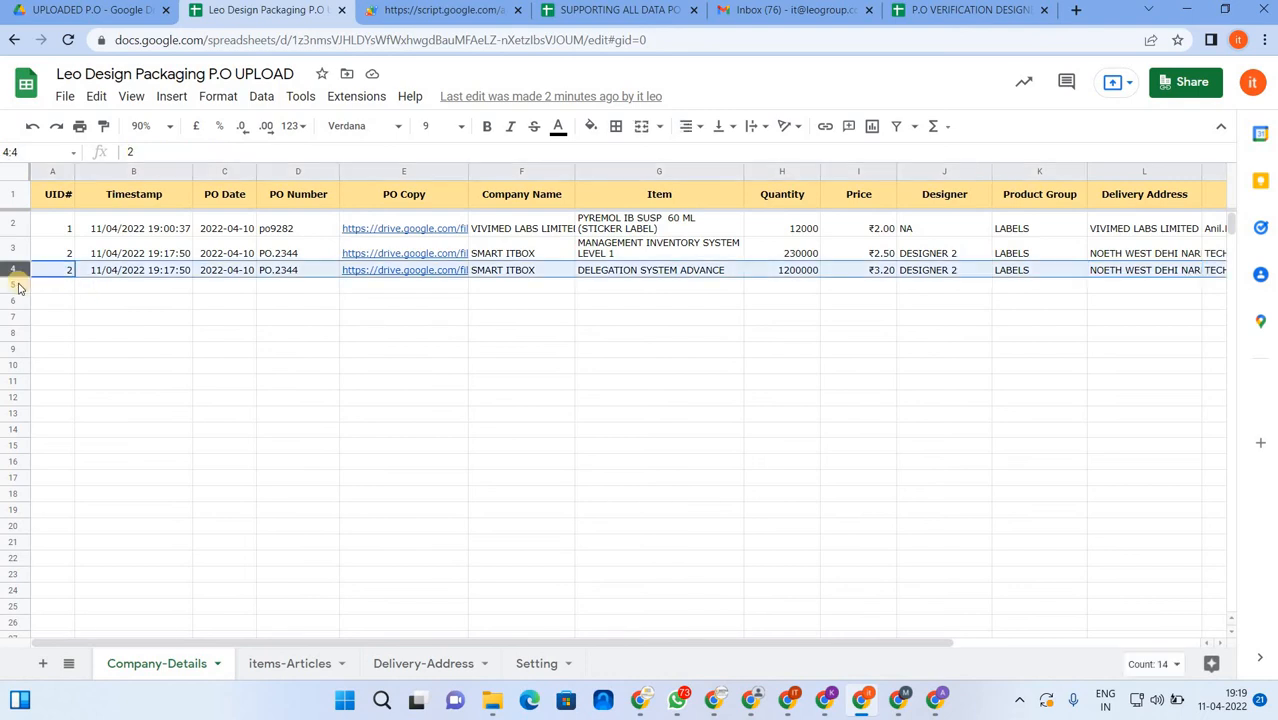
left_click(17, 285)
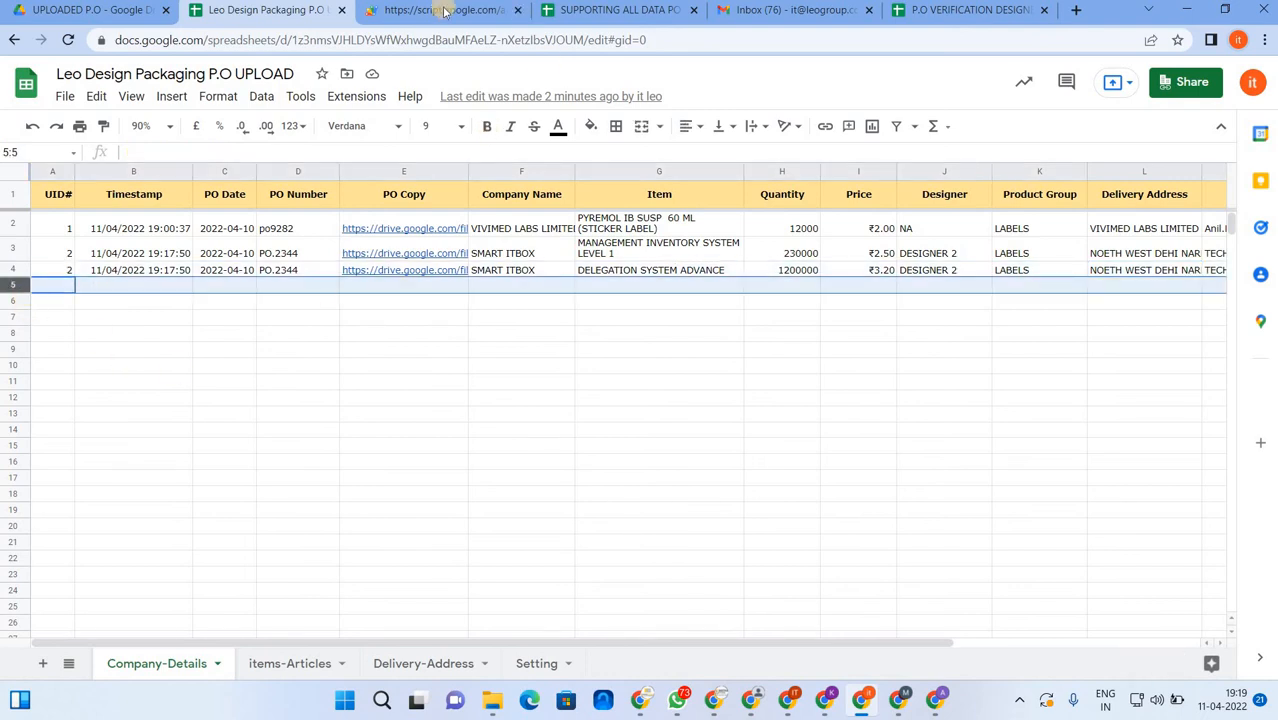
- Submit PO-0383, confirm it, dismiss Record Stored, and view the spreadsheet
key("ctrl+Tab")
left_click(349, 338)
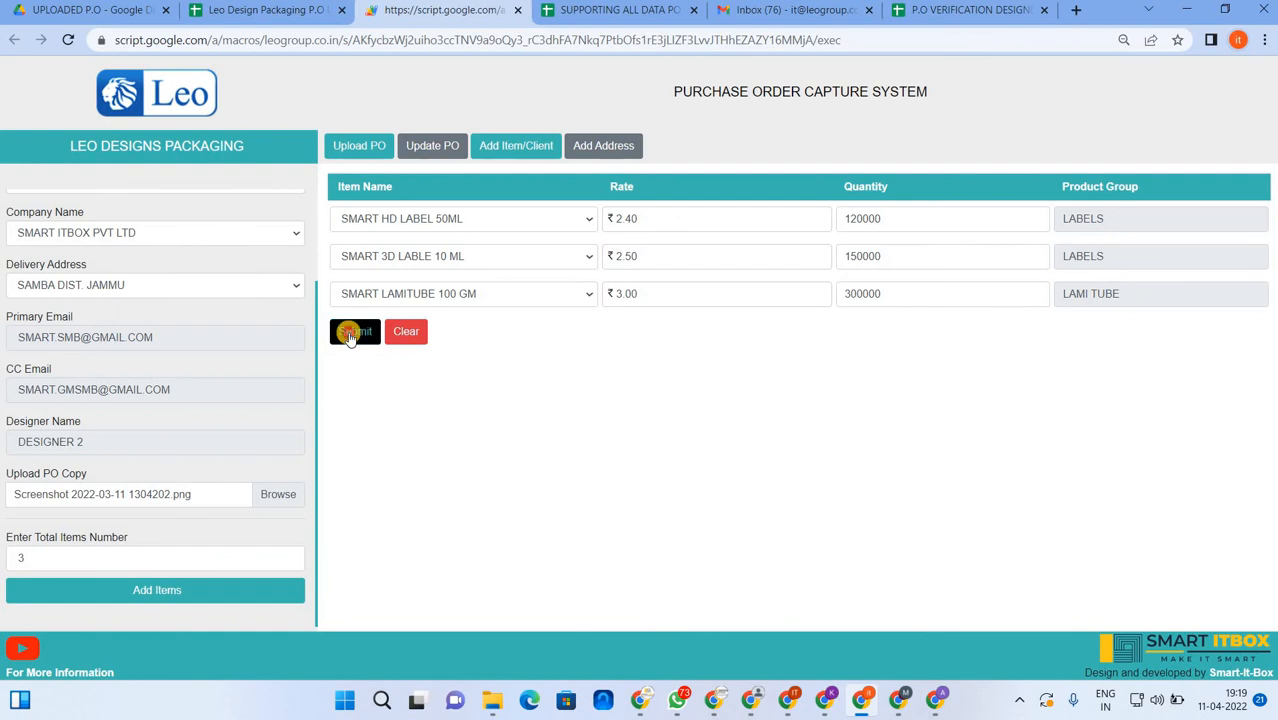
key("Return")
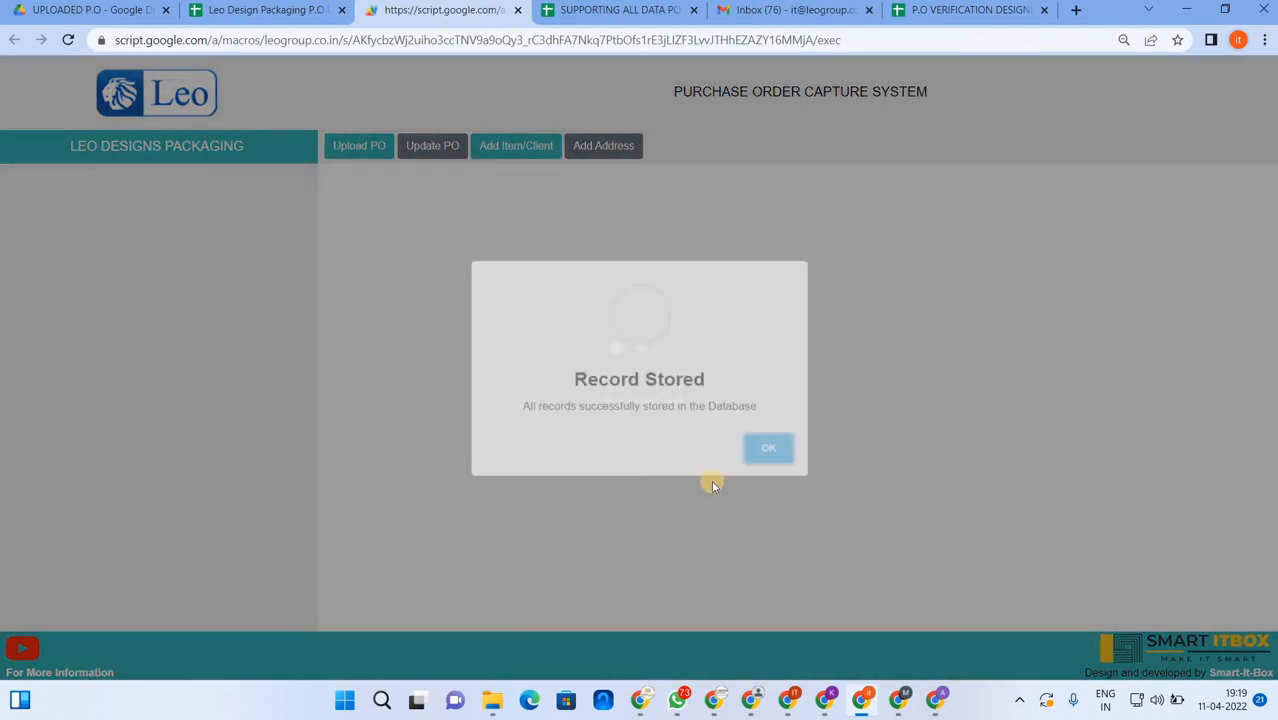
left_click(760, 450)
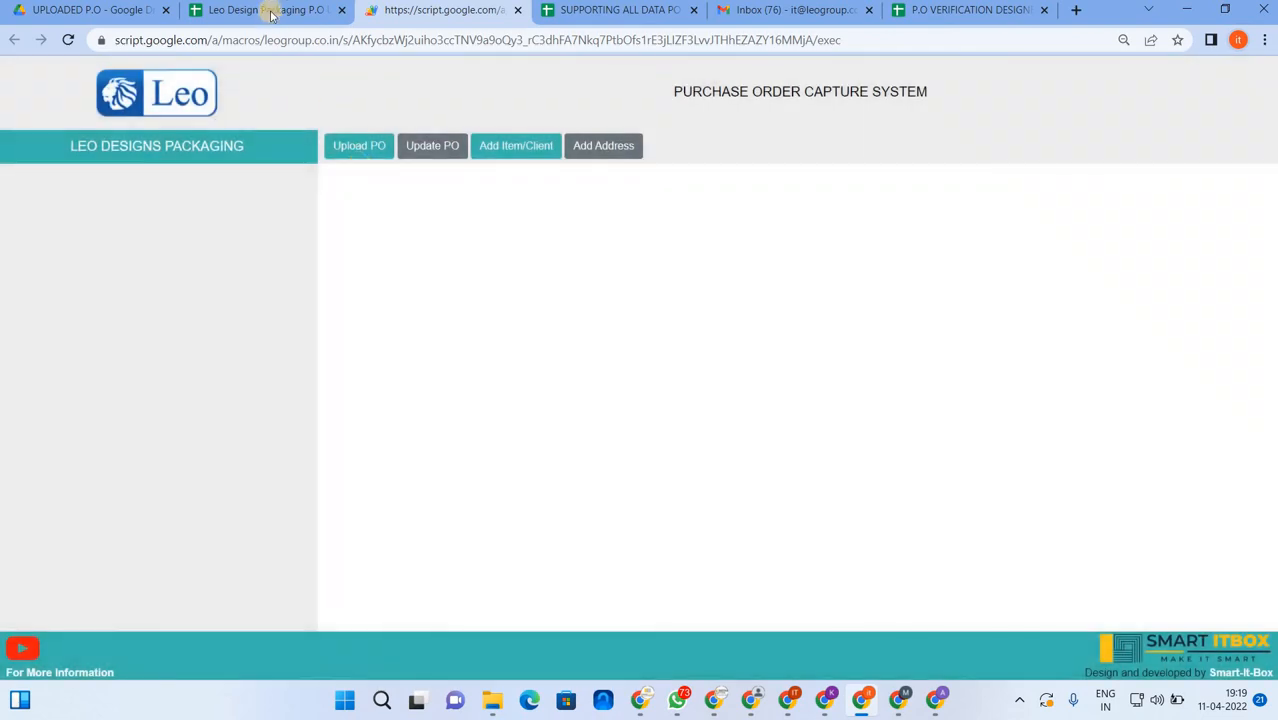
left_click(266, 10)
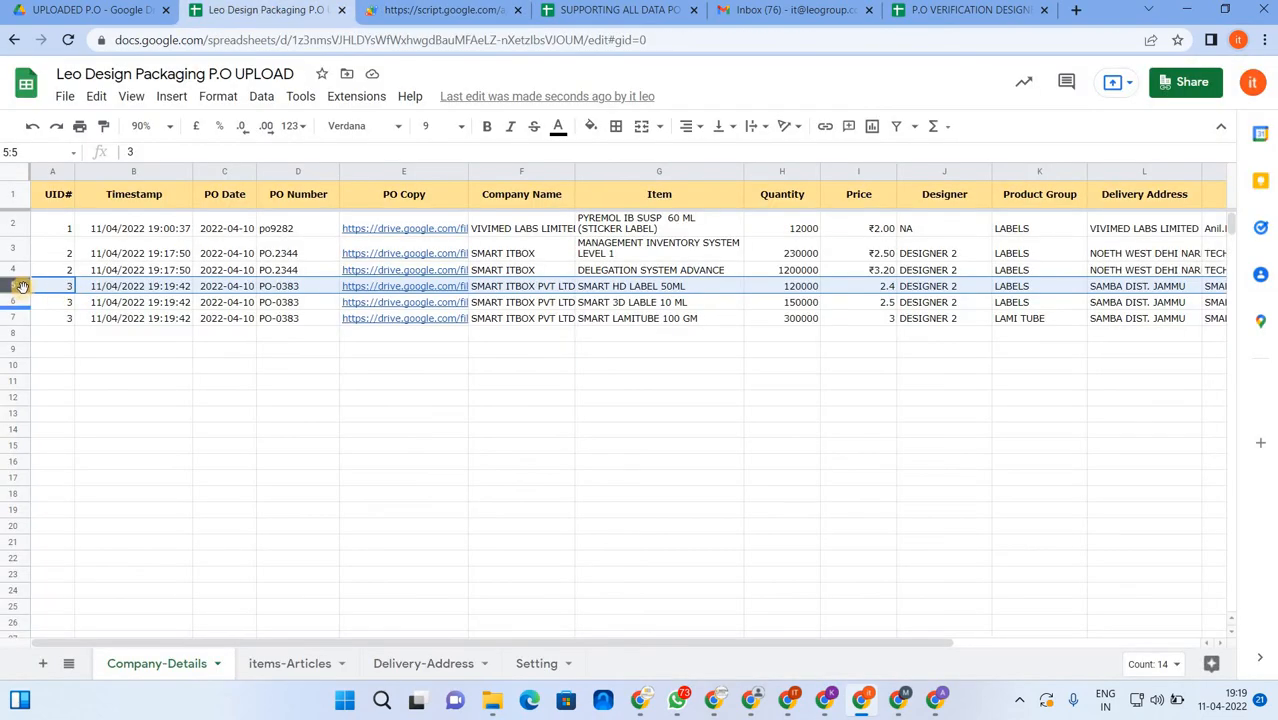
- Review PO-0383's three item rows on Company-Details, including SMART 3D LABLE 10 ML
left_click(662, 305)
left_click_drag(810, 648, 710, 640)
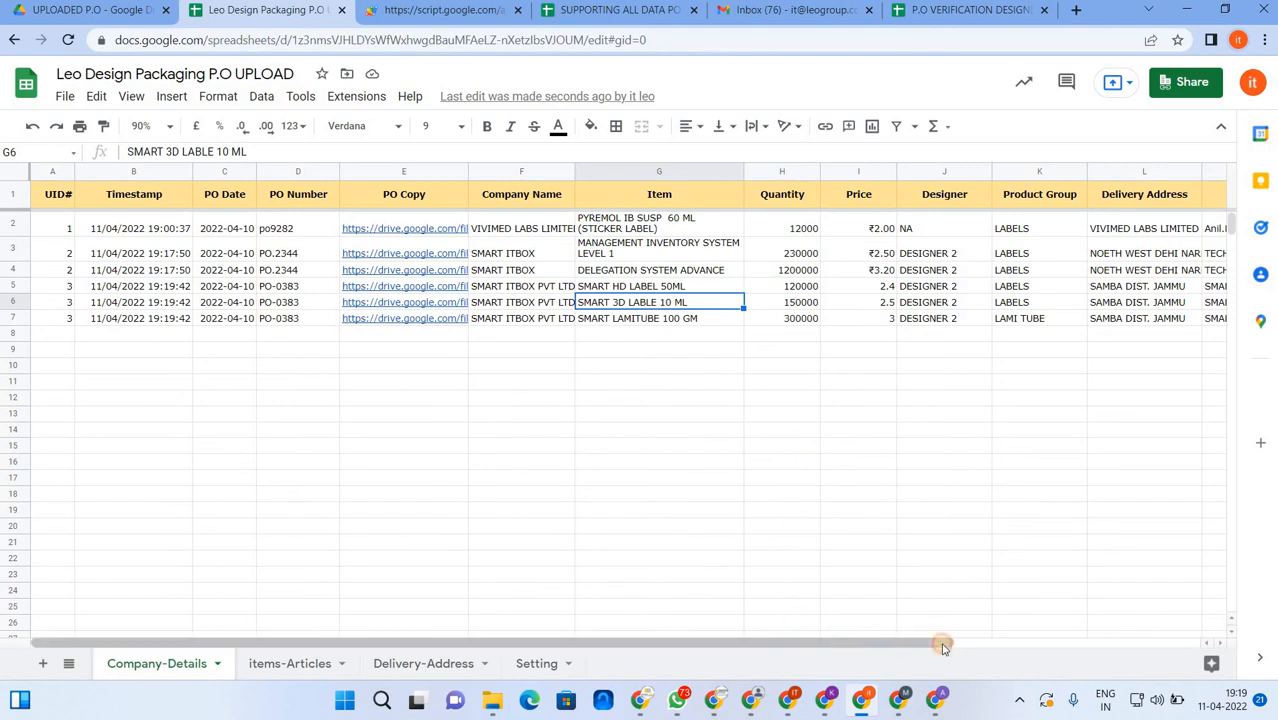
left_click_drag(780, 642, 430, 390)
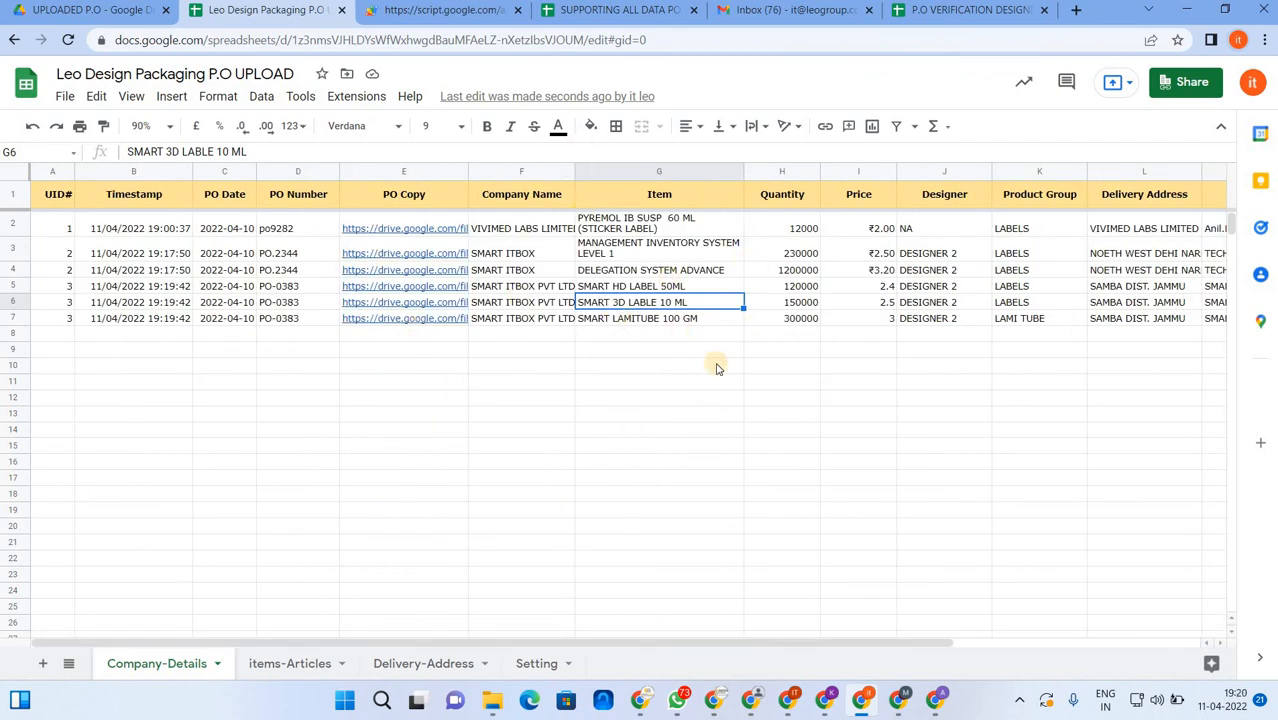
- Open the P.O VERIFICATION DESIGNER 1 sheet zoomed to 75%
left_click(966, 10)
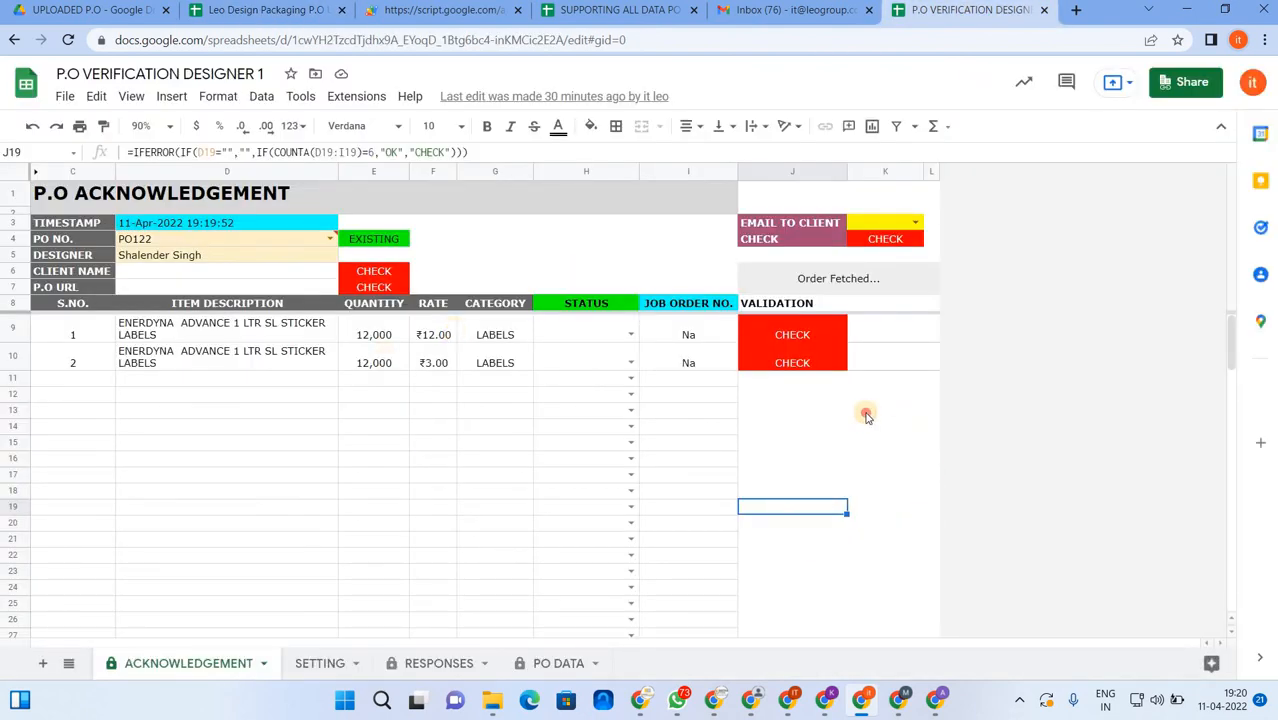
left_click(867, 412)
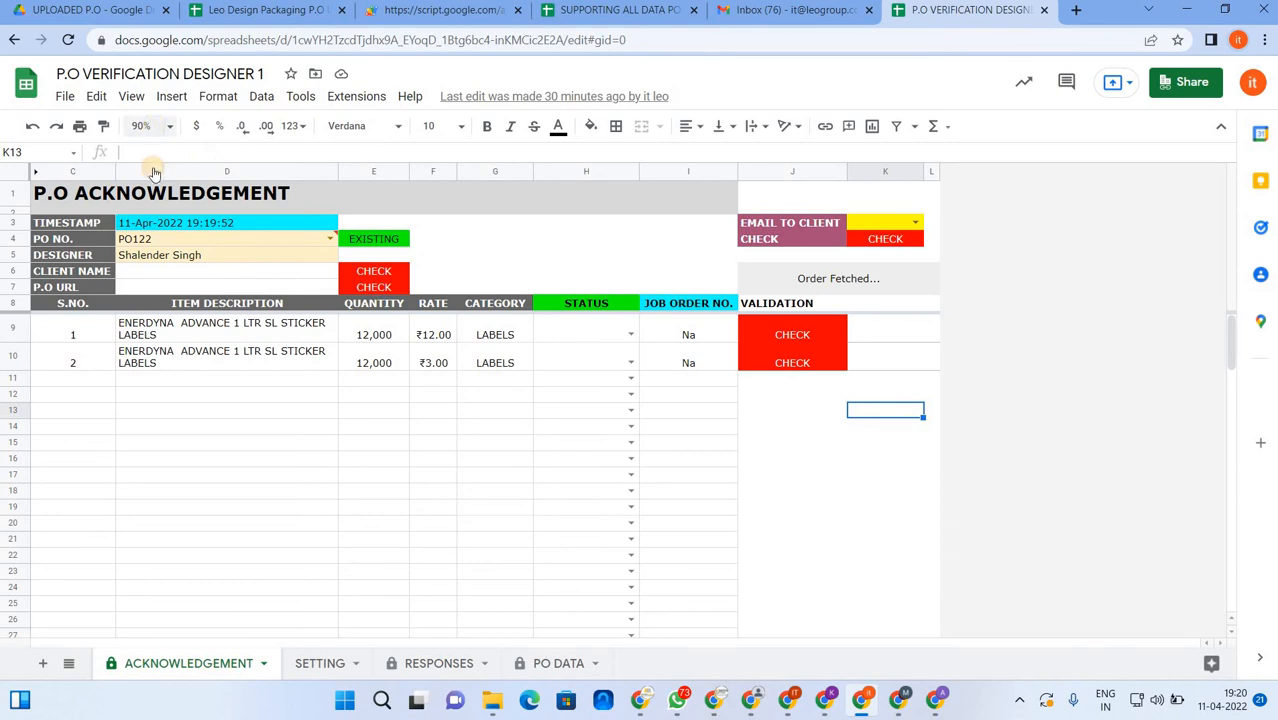
left_click(150, 126)
left_click(148, 184)
- Pick PO.2344 in the PO No. dropdown to auto-fill client SMART ITBOX
left_click(679, 455)
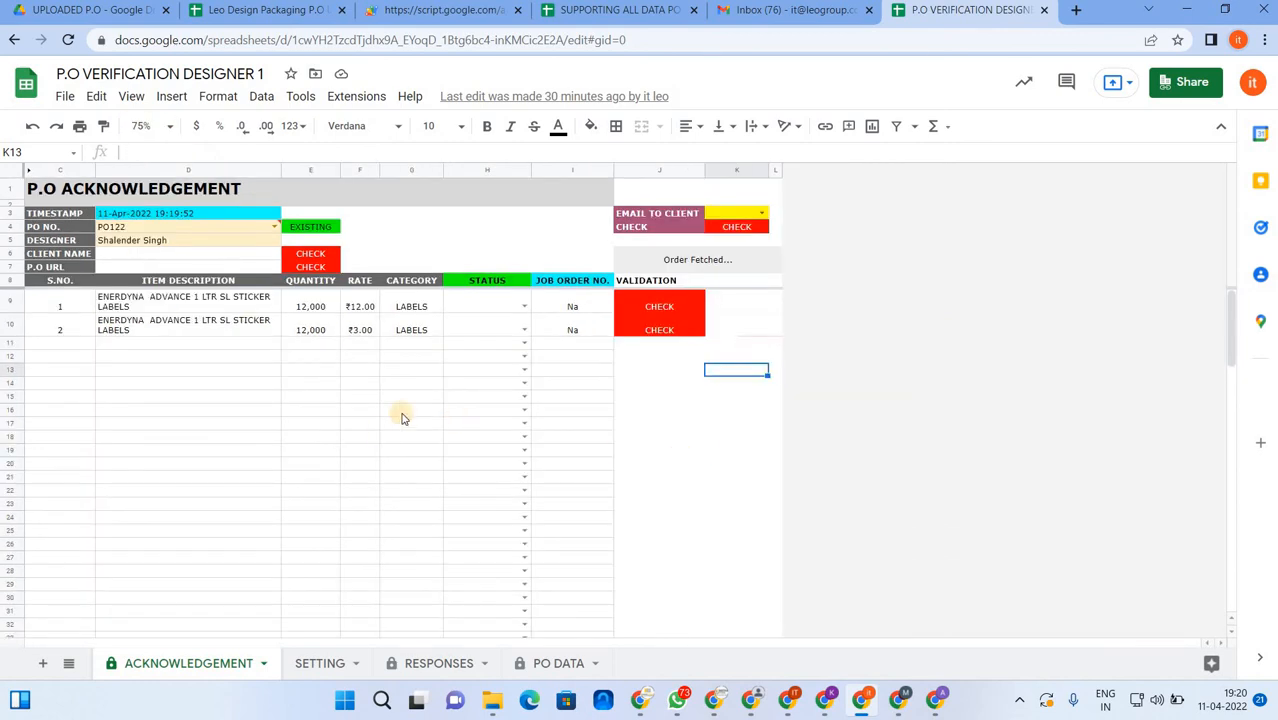
left_click(466, 226)
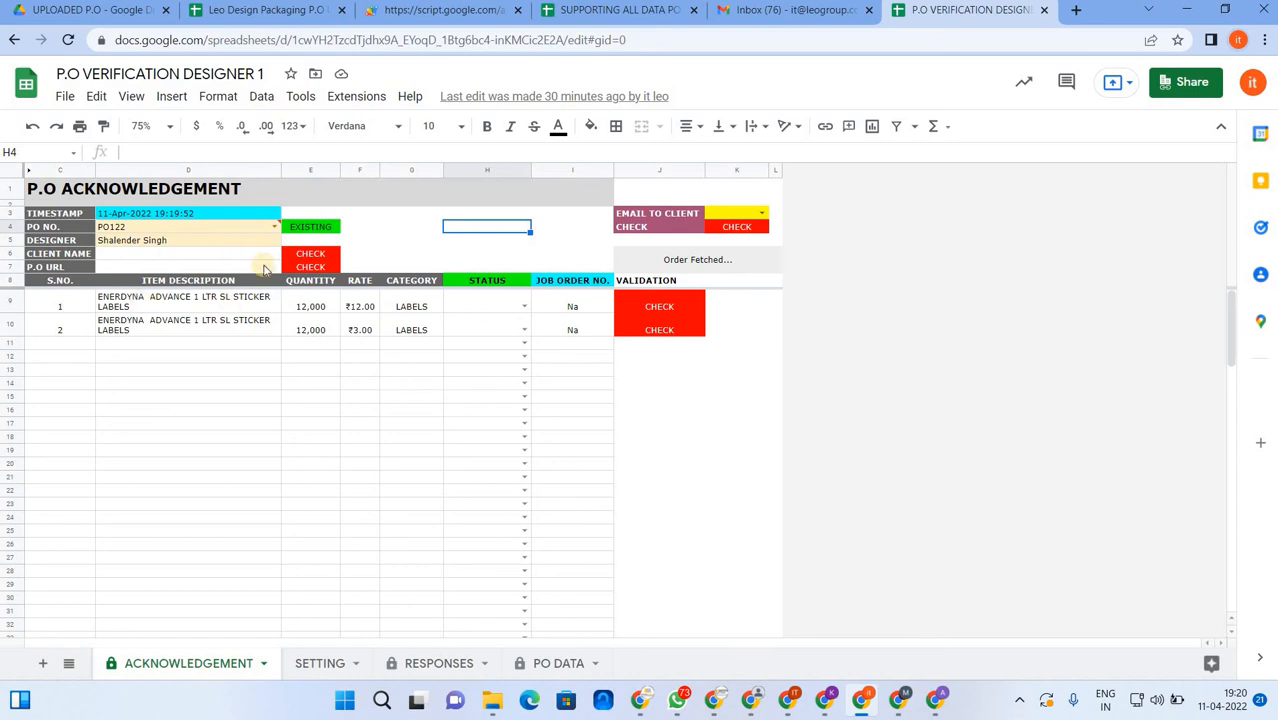
left_click(274, 226)
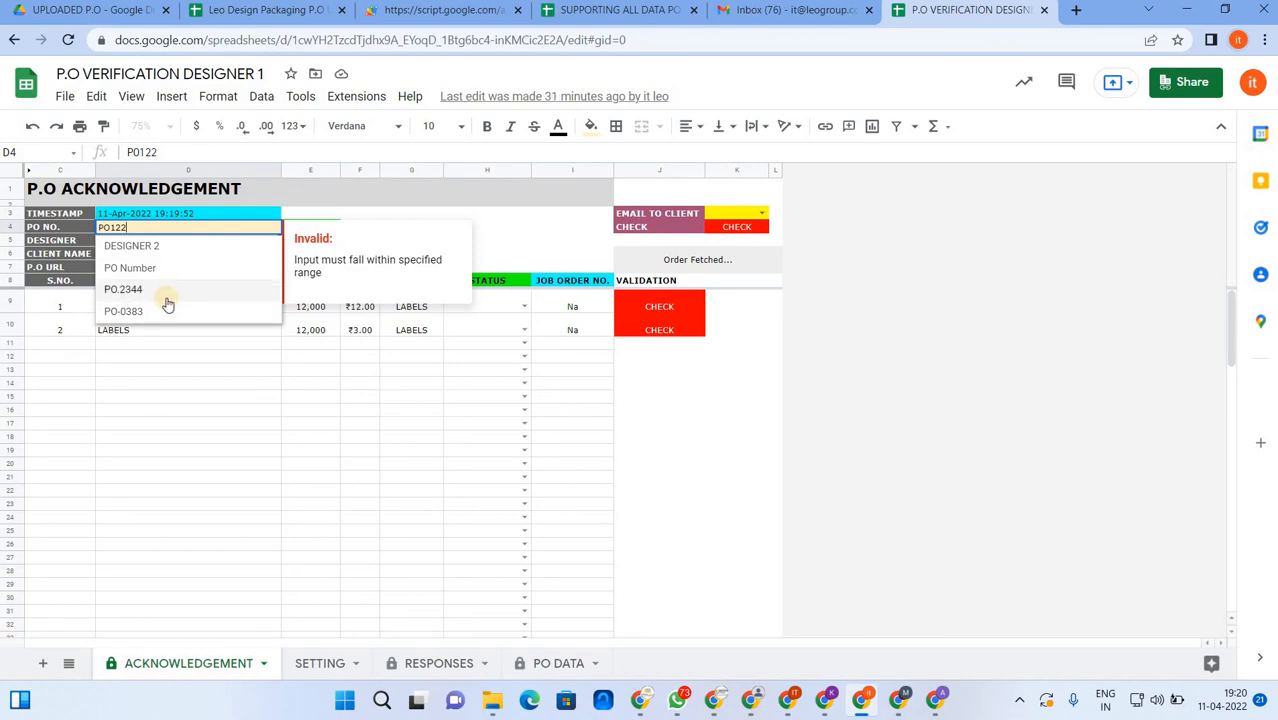
left_click(164, 302)
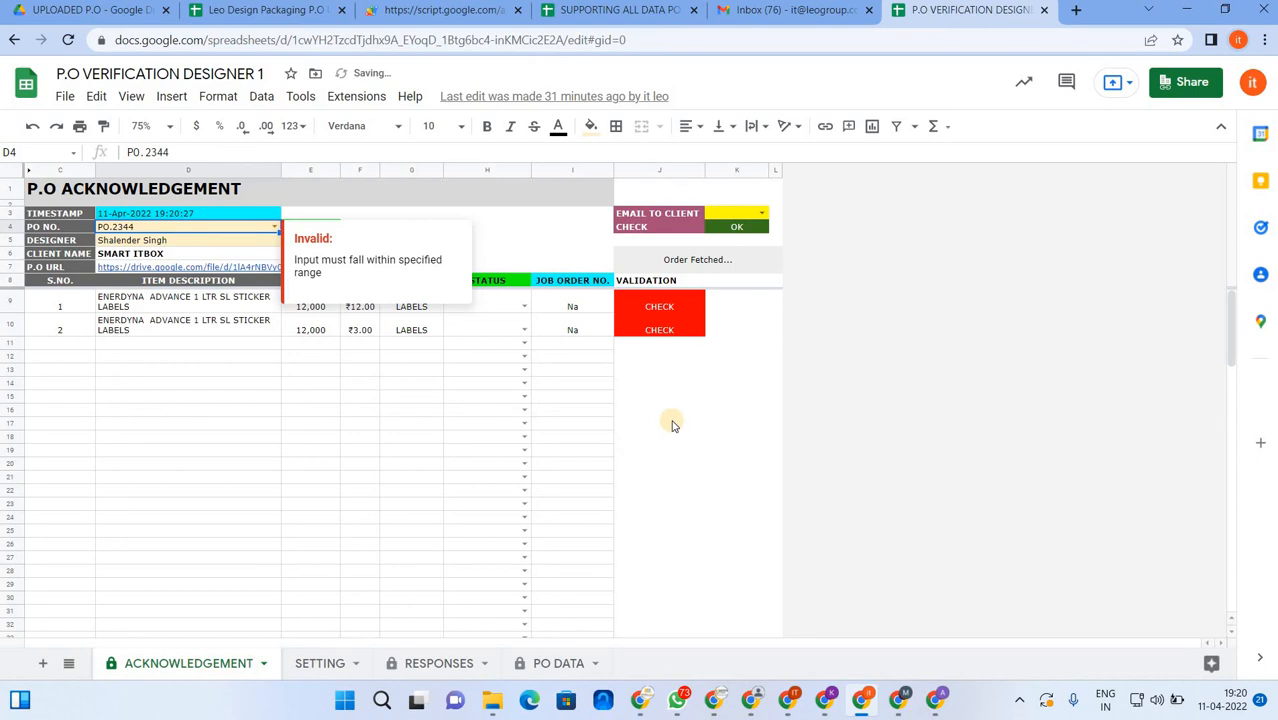
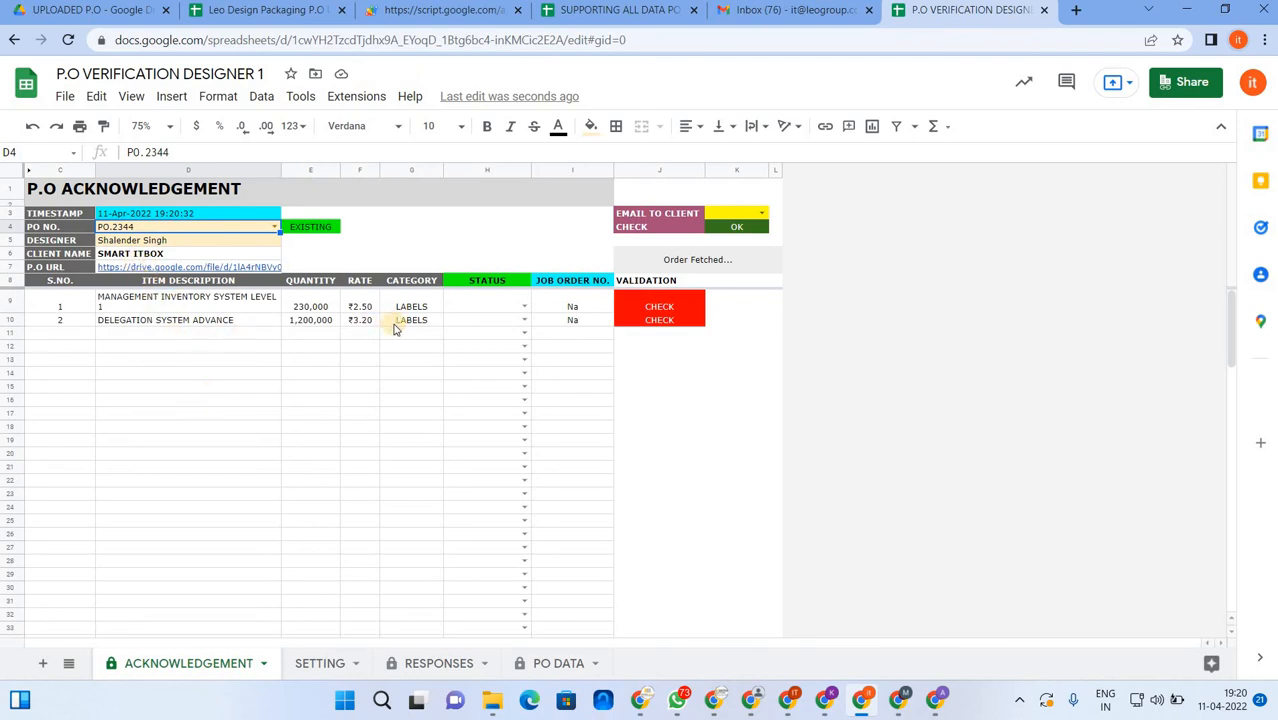
- Check PO.2344's two item rows, delivery address and email columns in the P.O UPLOAD spreadsheet
left_click(215, 10)
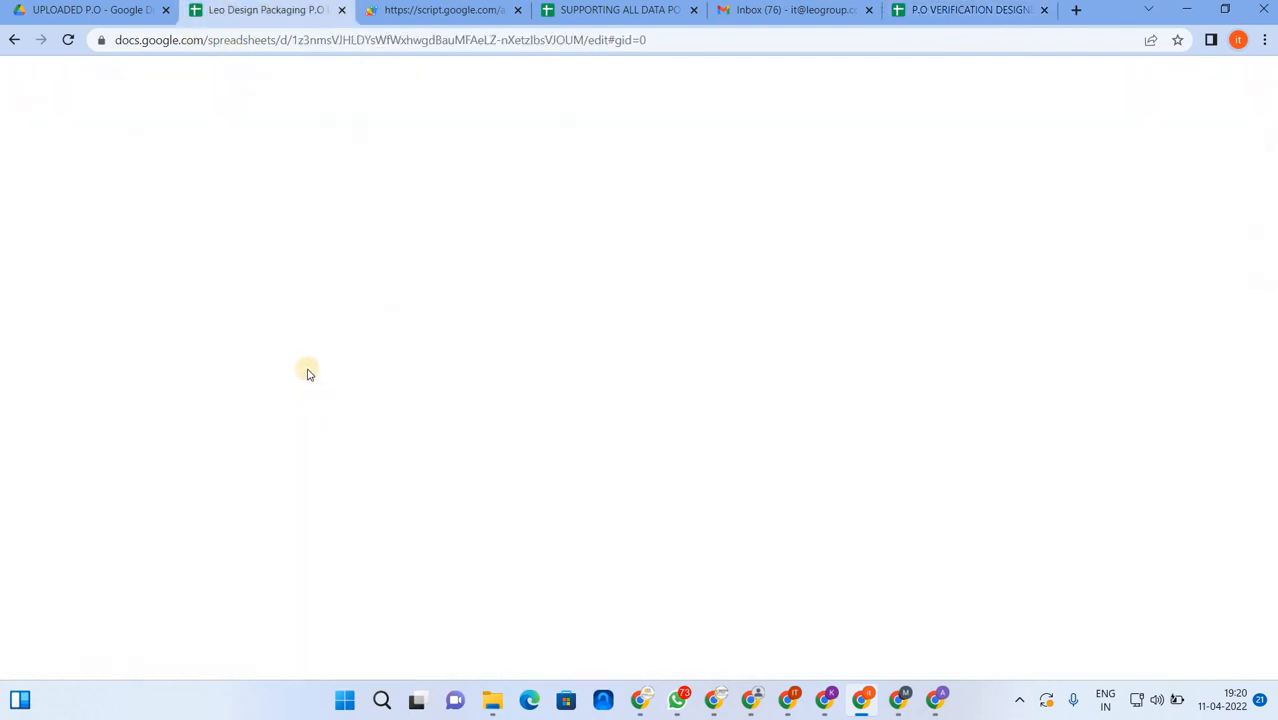
left_click(12, 252)
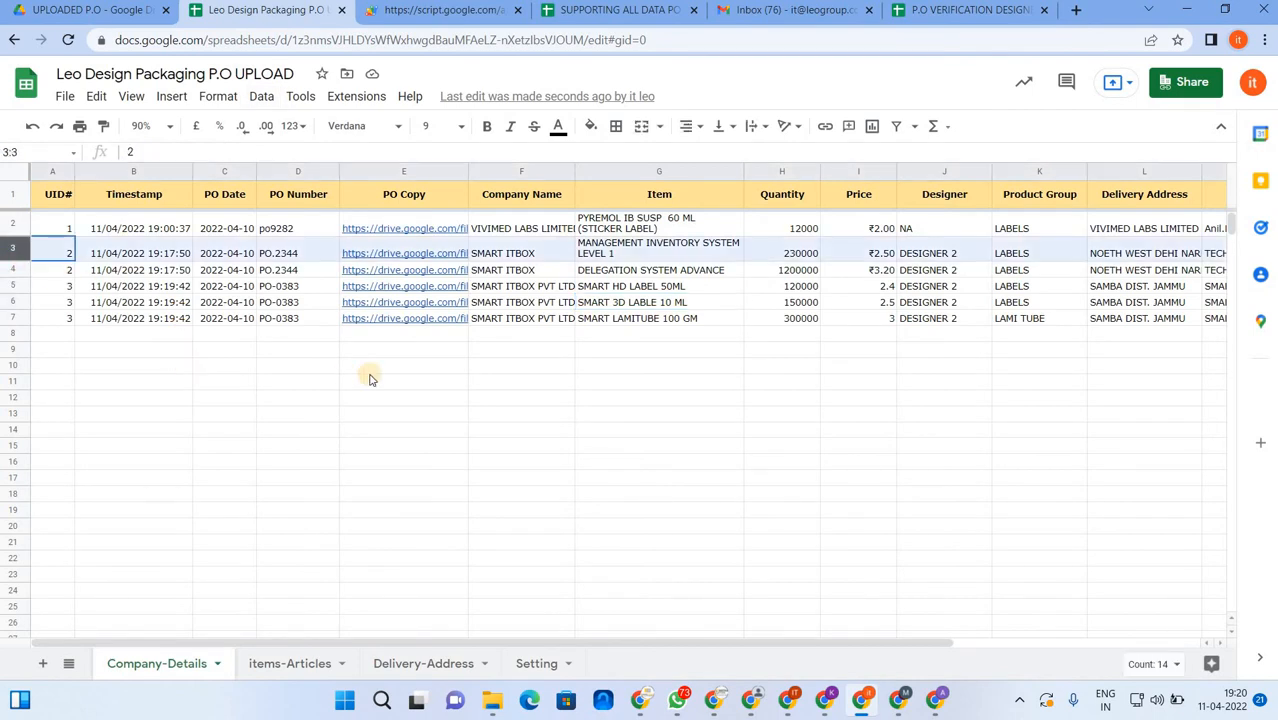
key("shift+Down")
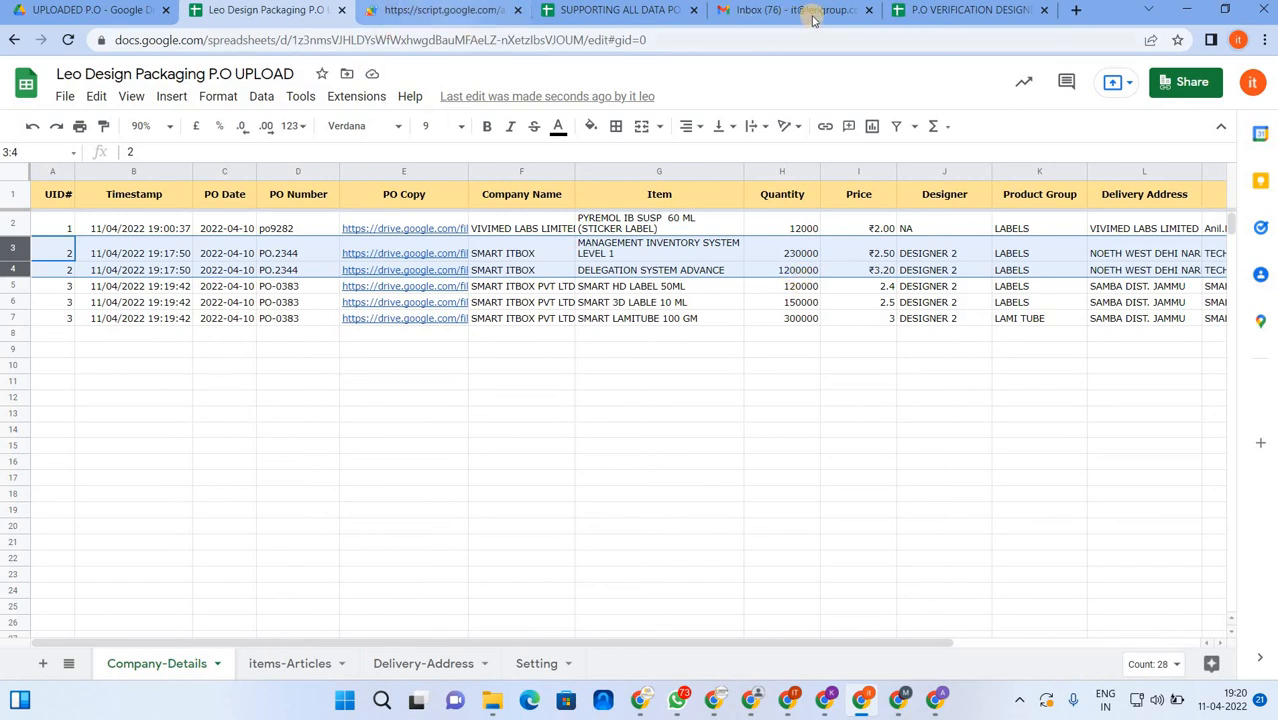
left_click(922, 11)
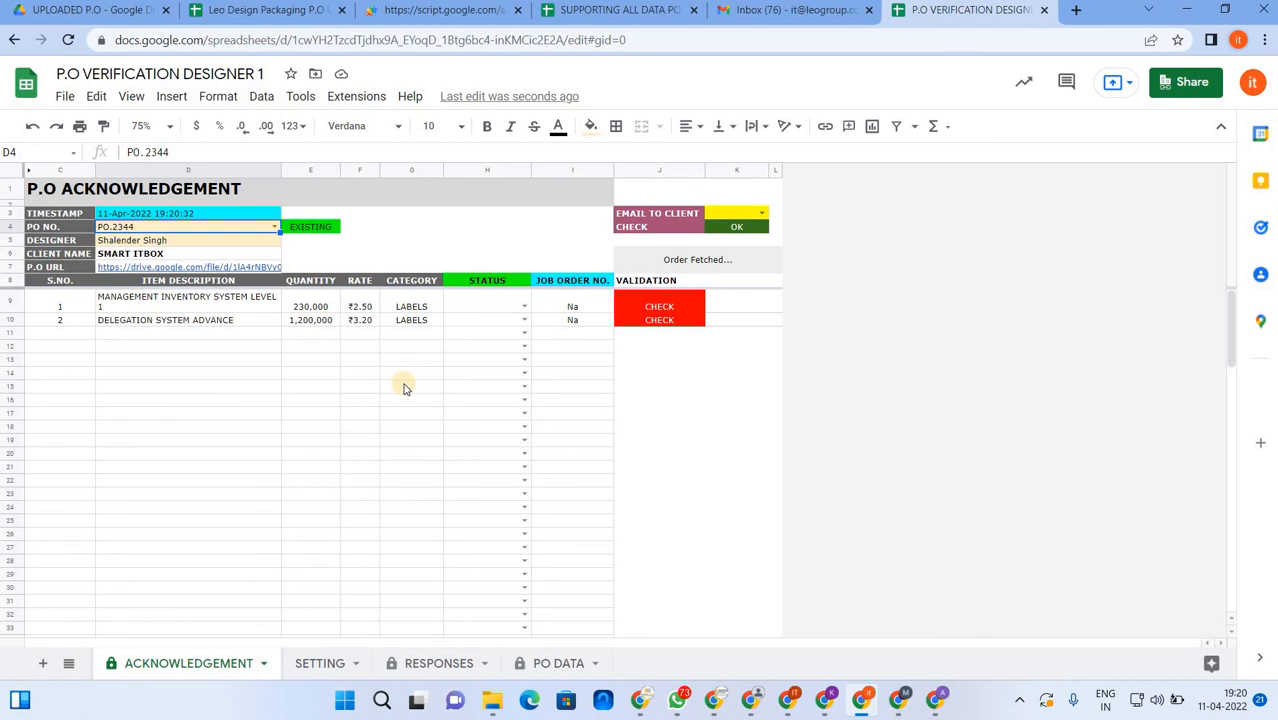
left_click(277, 11)
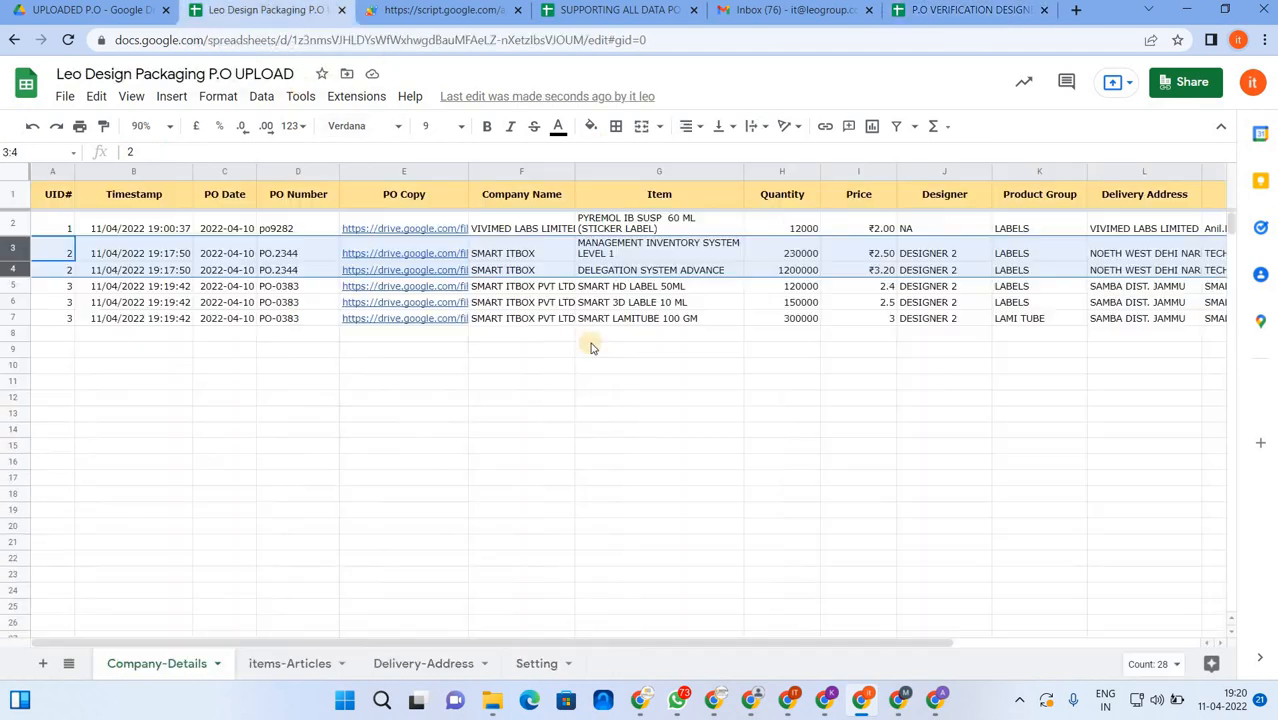
left_click(1156, 270)
key("Right")
key("Right")
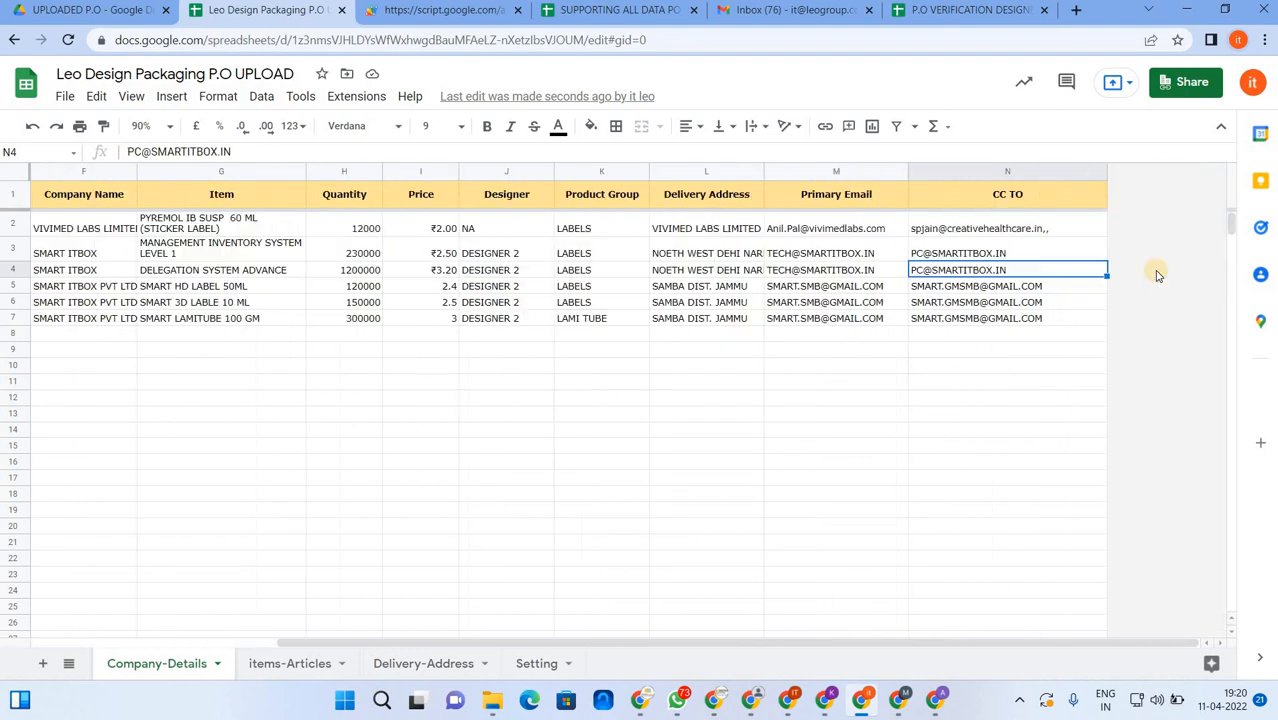
left_click(971, 11)
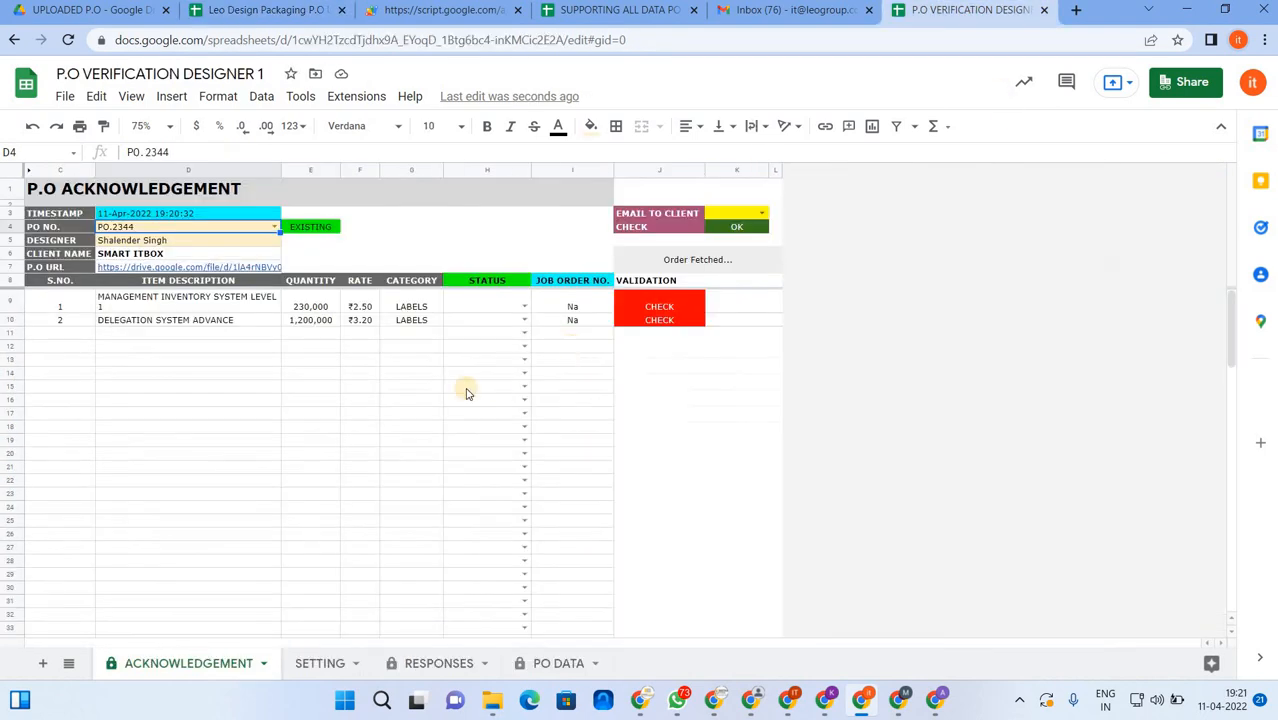
- Set the first PO.2344 item's status to APPROVED and the second's to PRICE ISSUE
left_click(522, 307)
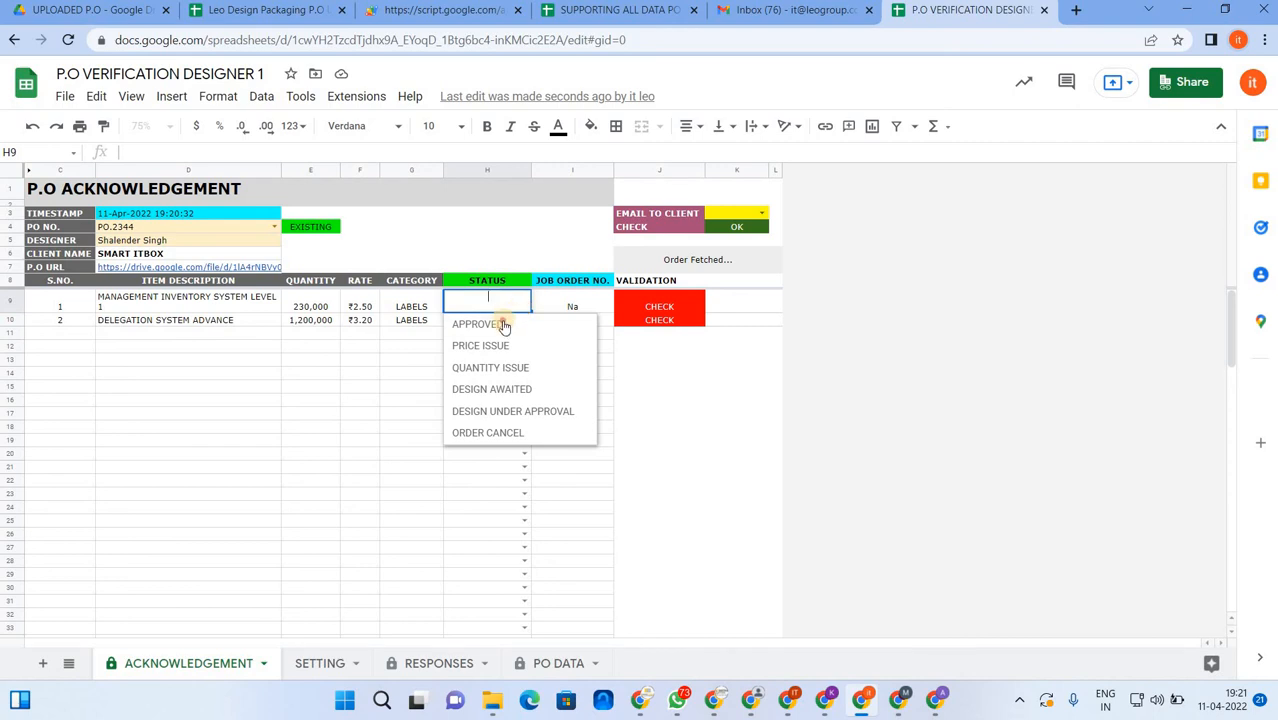
left_click(499, 324)
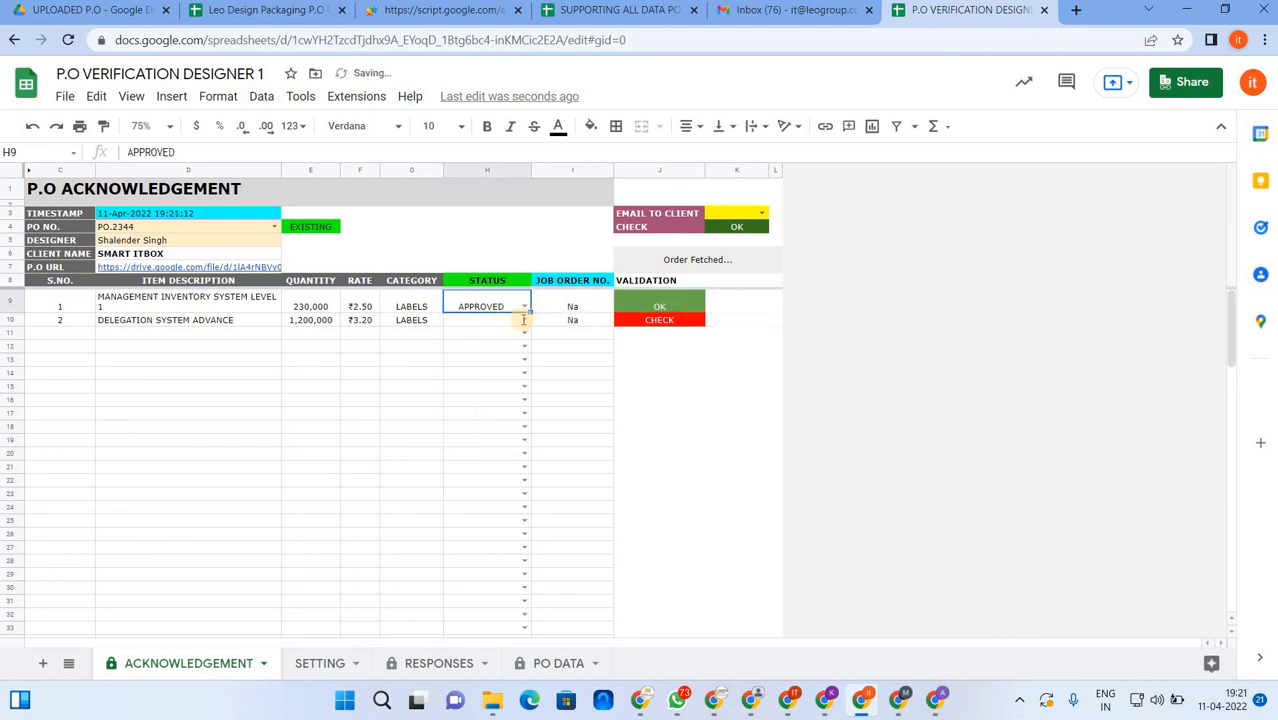
left_click(523, 320)
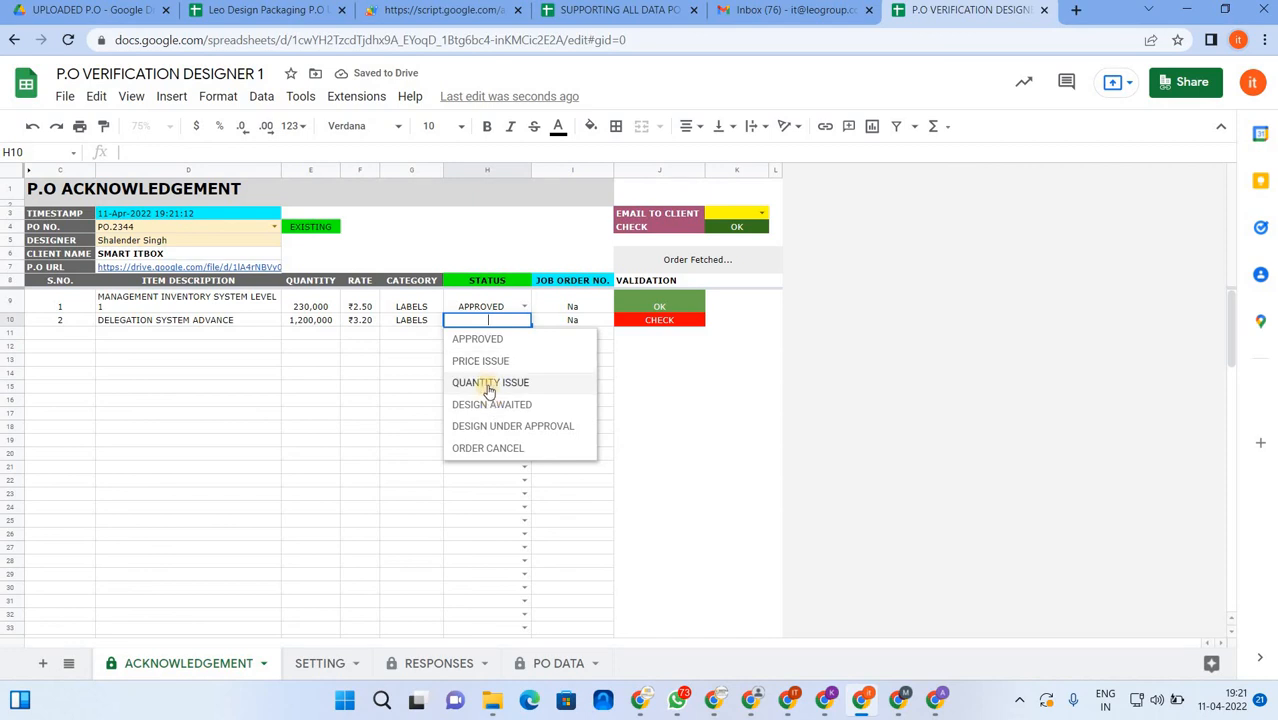
left_click(480, 361)
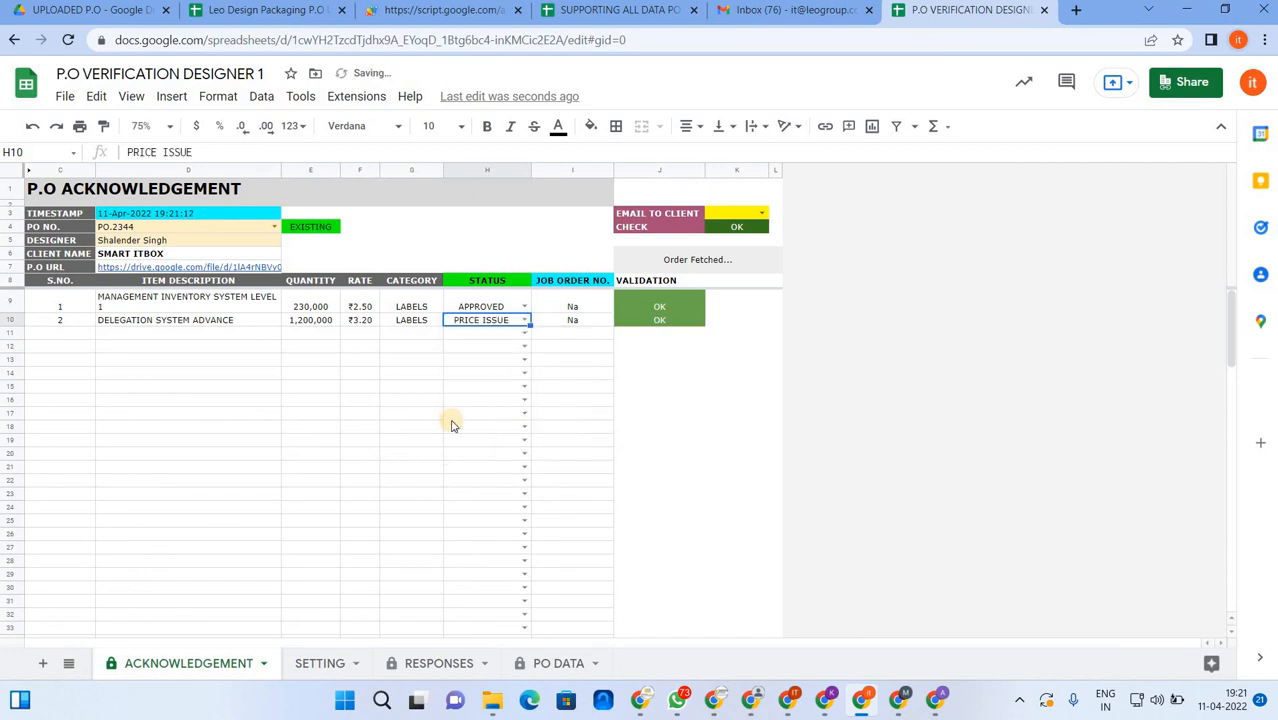
- Enter job order number 123456 for the approved first item
left_click(589, 309)
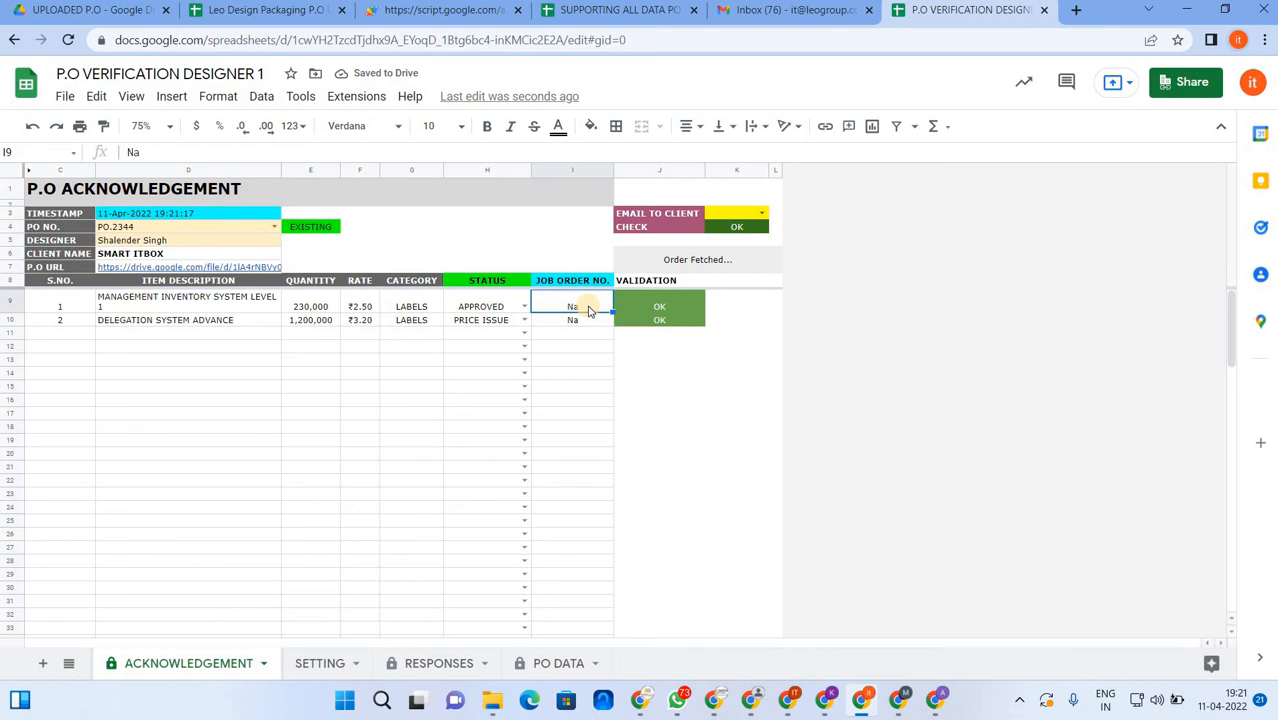
type("12")
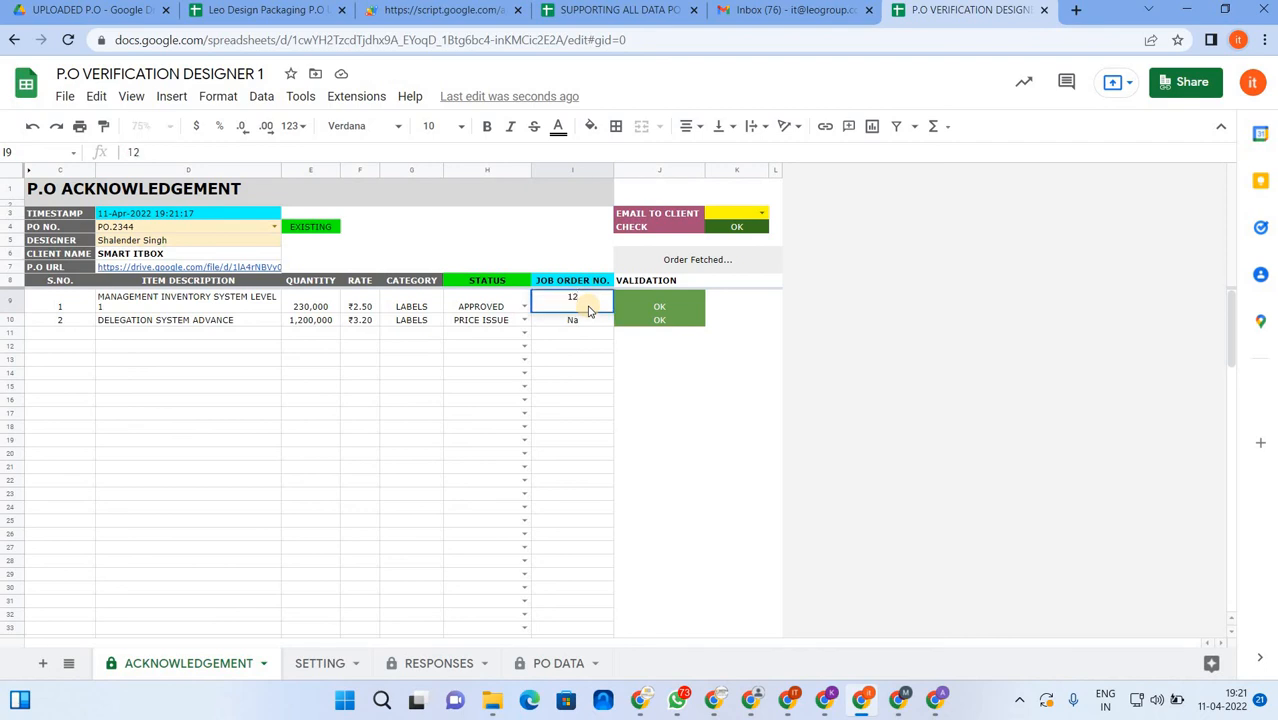
type("3456")
key("Return")
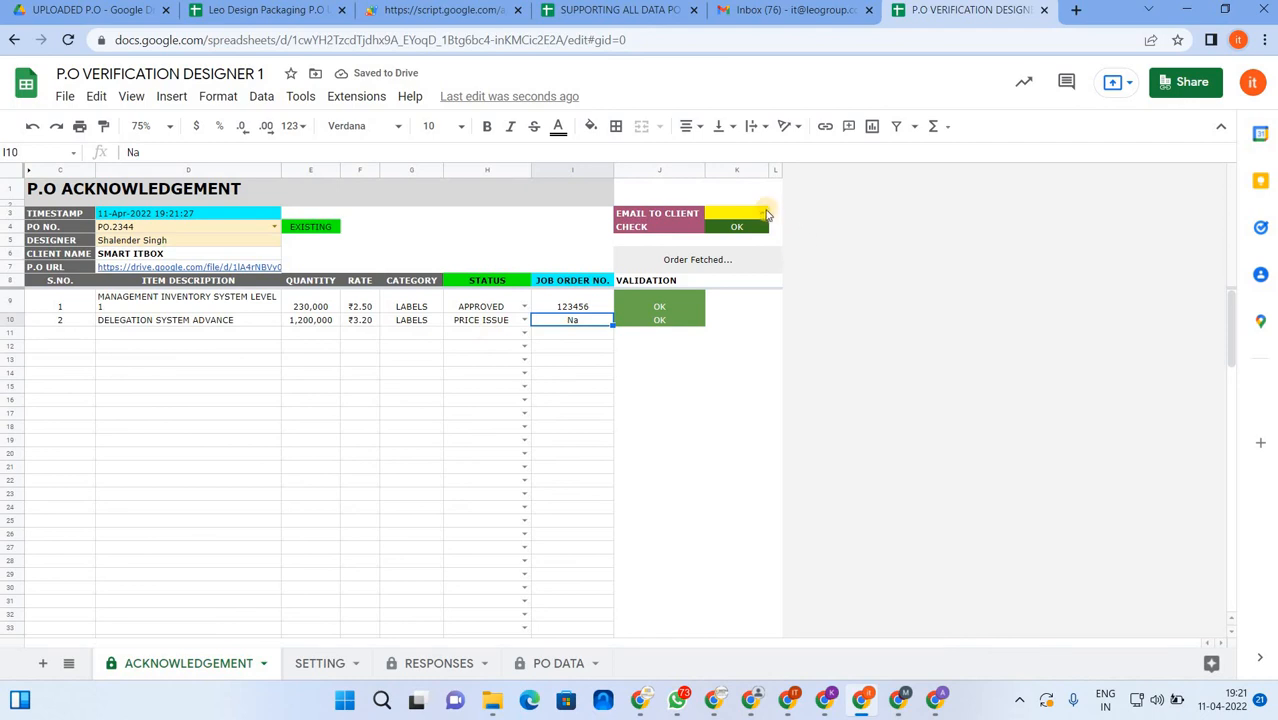
left_click(762, 213)
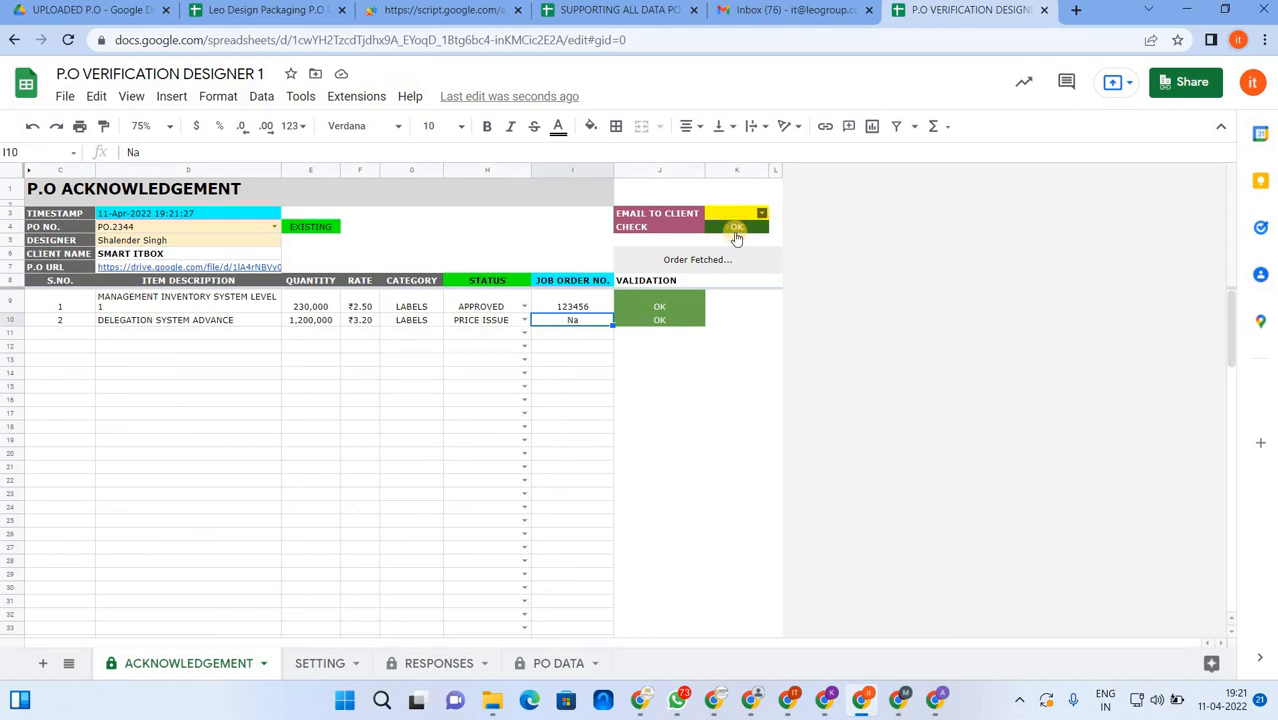
- Choose YES under EMAIL TO CLIENT to send the PO.2344 acknowledgement receipt
left_click(731, 234)
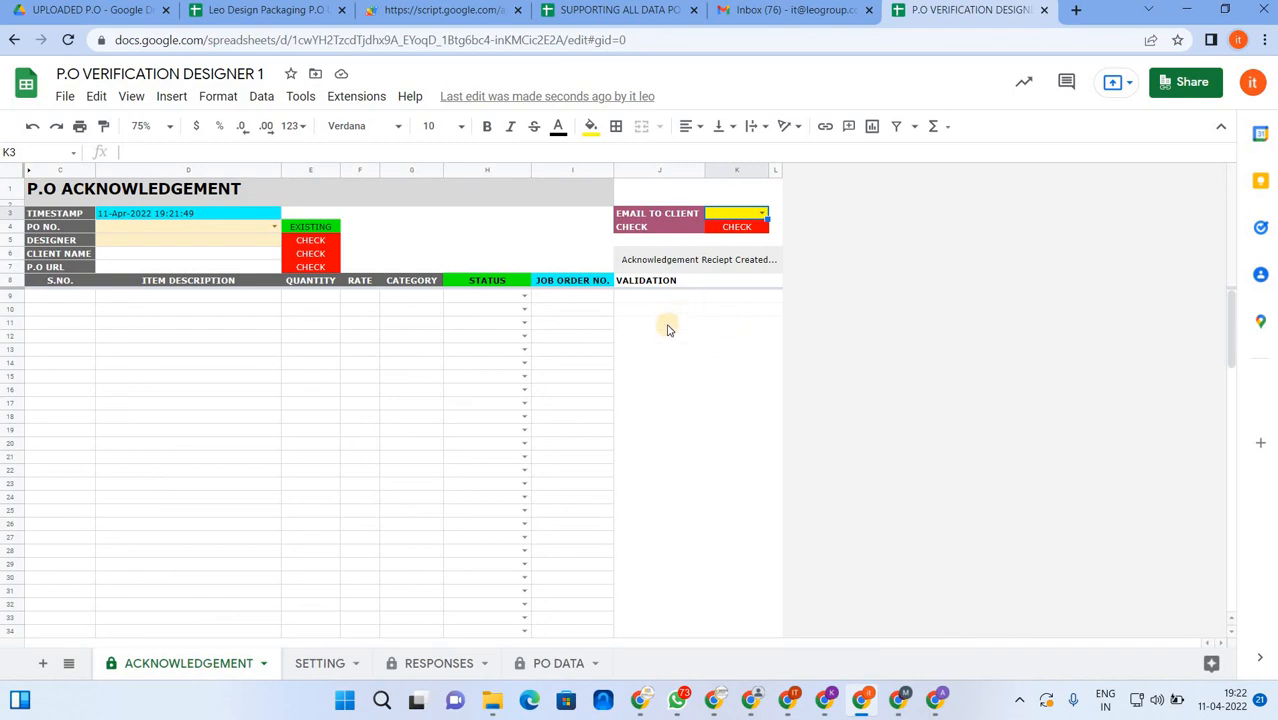
left_click(775, 12)
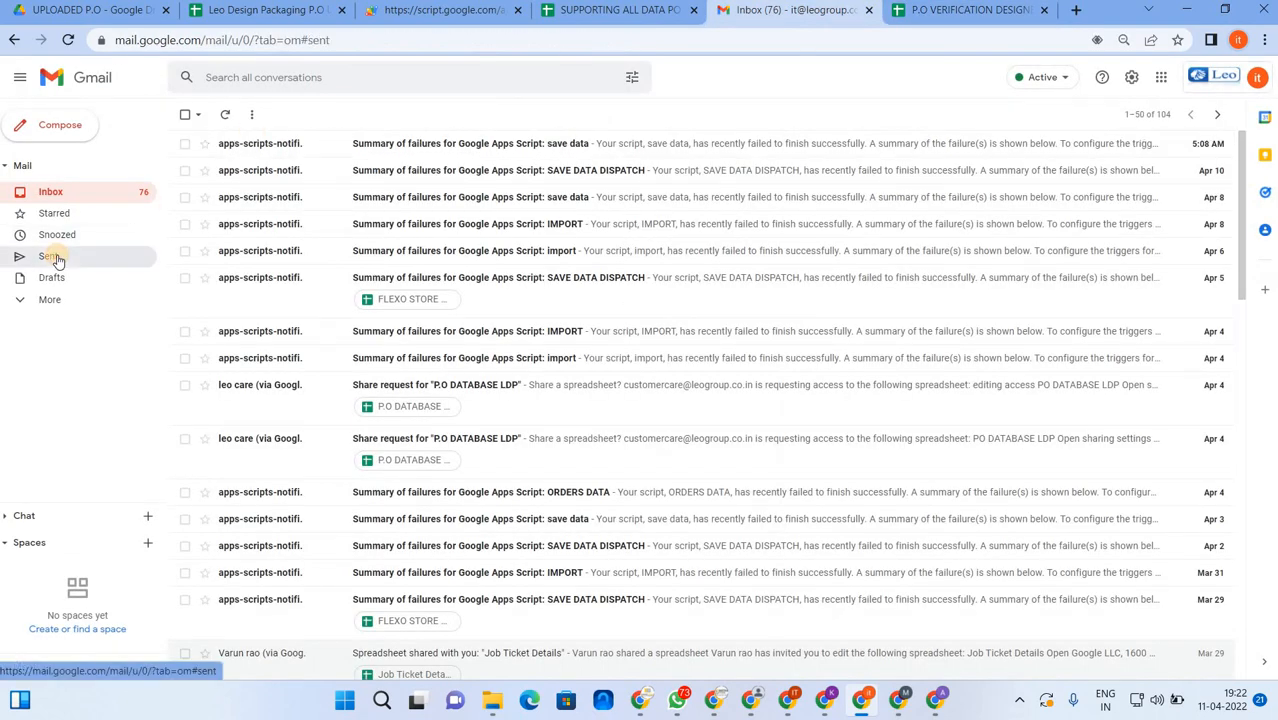
left_click(52, 257)
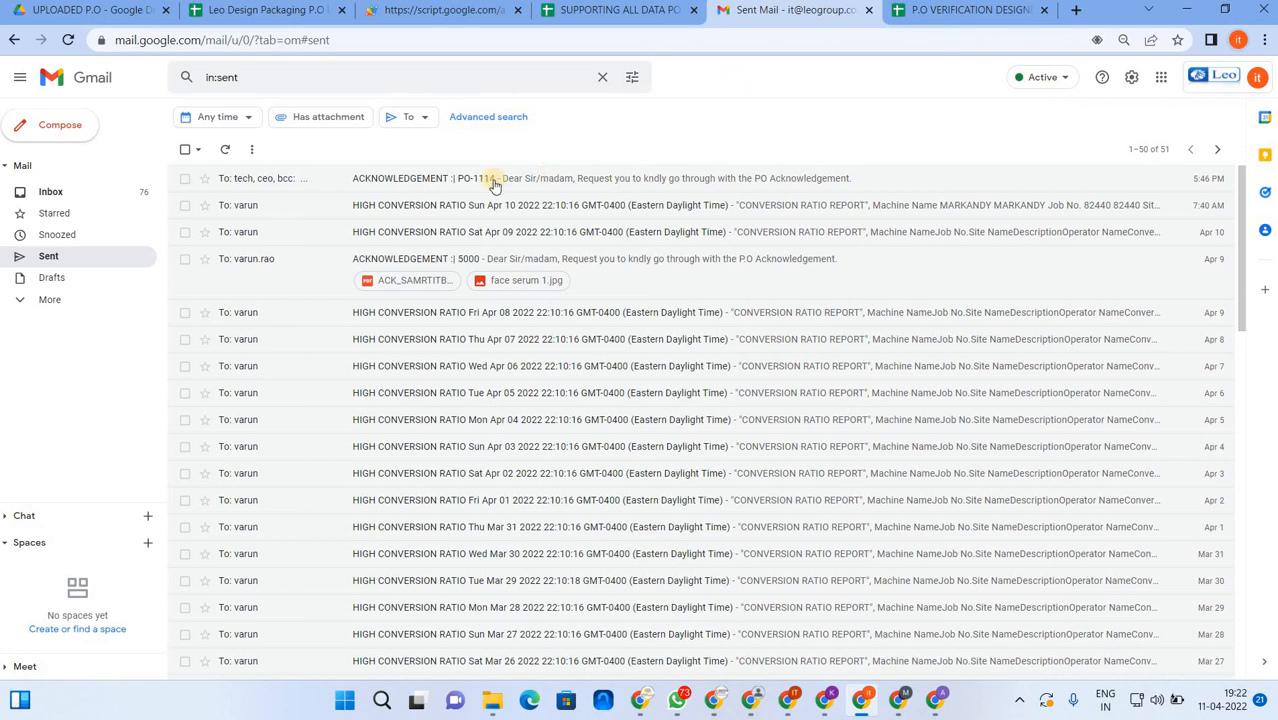
left_click(930, 14)
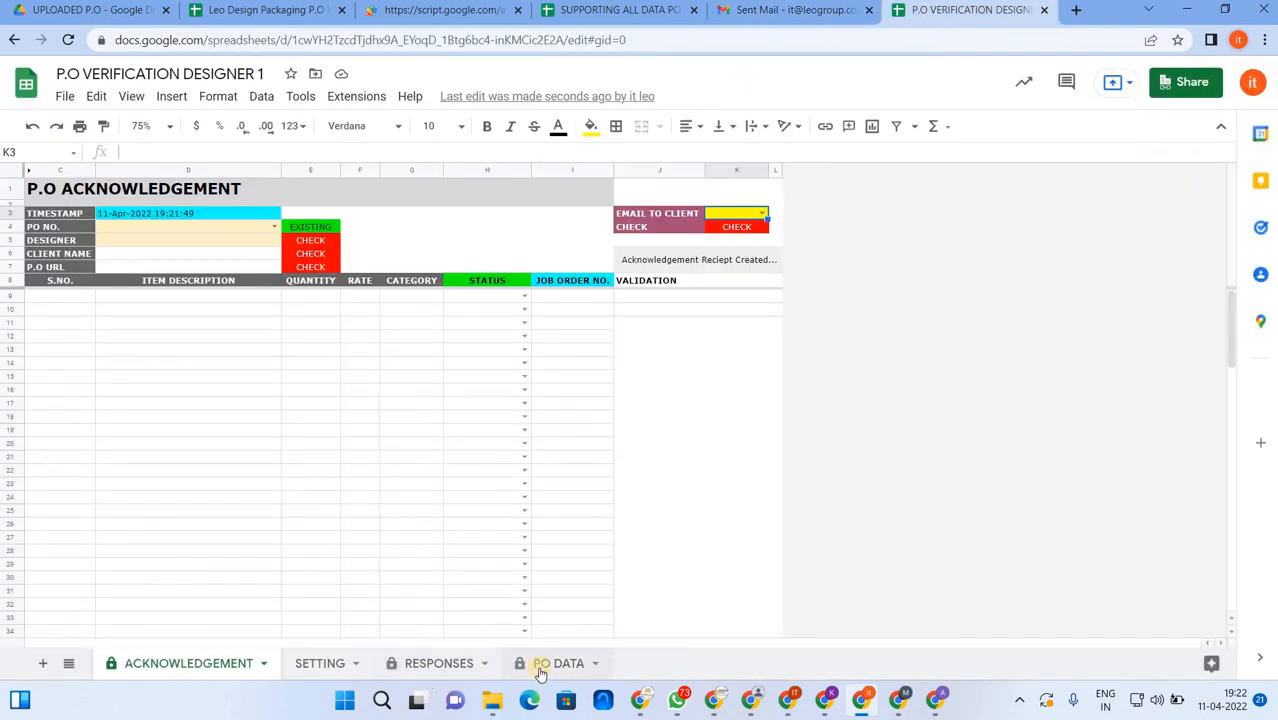
- Switch to the RESPONSES sheet and select the second item's PDF link in M3
left_click(445, 663)
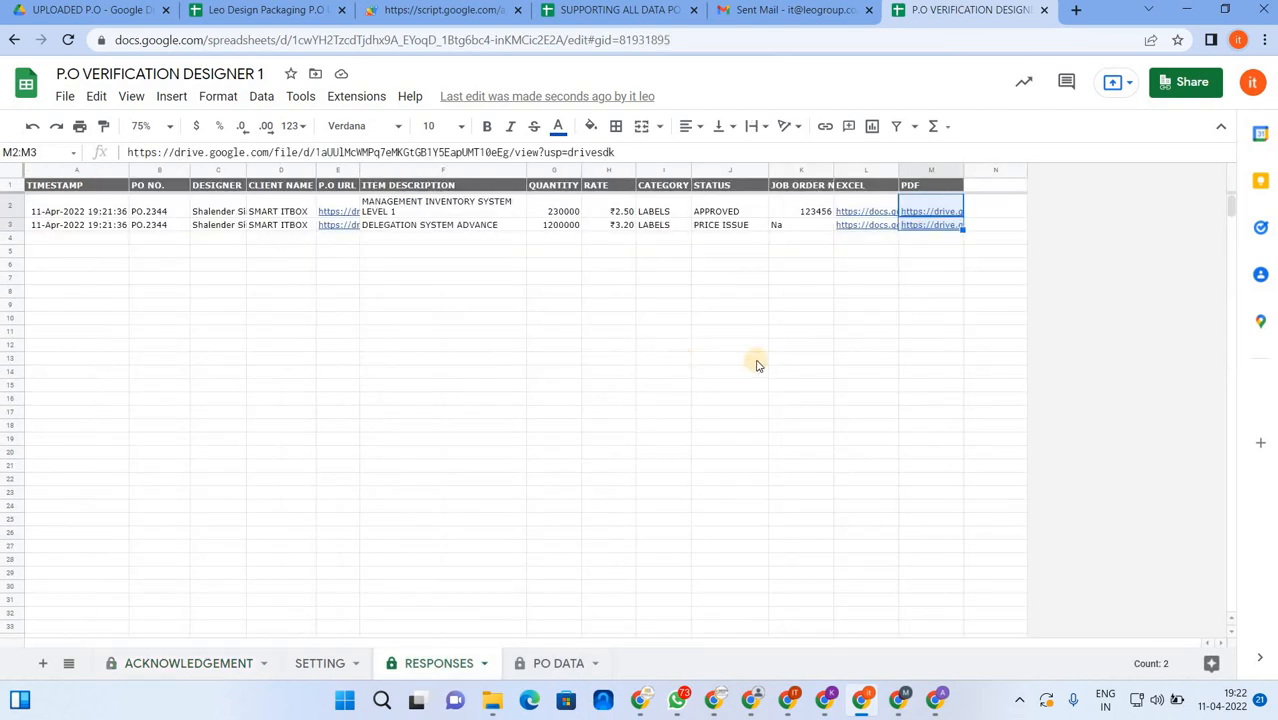
left_click(800, 316)
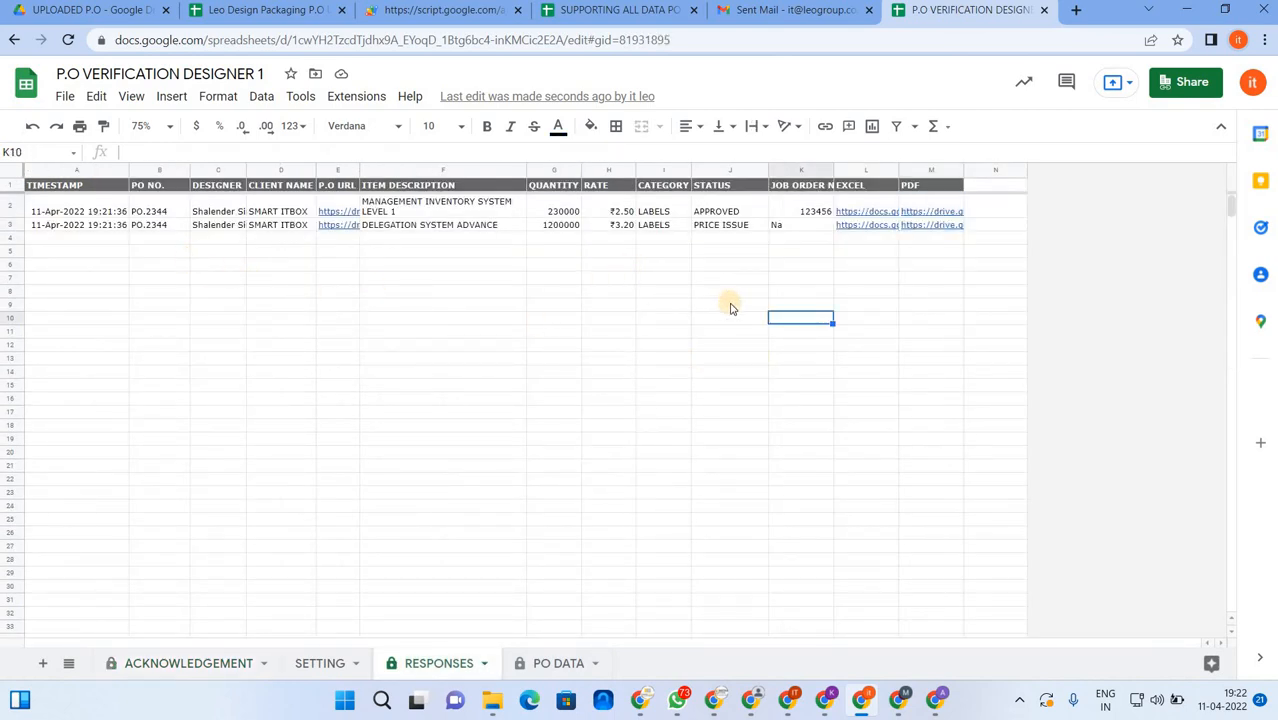
left_click(924, 227)
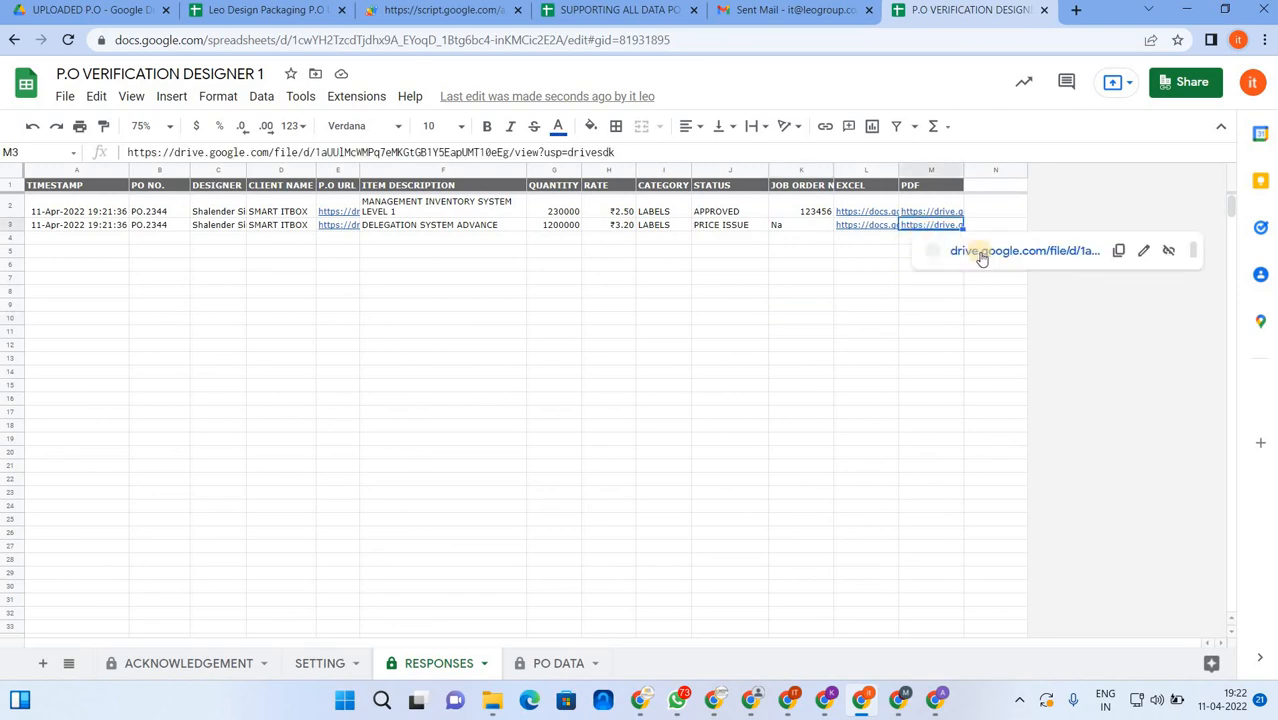
- Open ACK_PO.pdf from the M3 link, review it in Drive, then return to the spreadsheet
key("alt+Return")
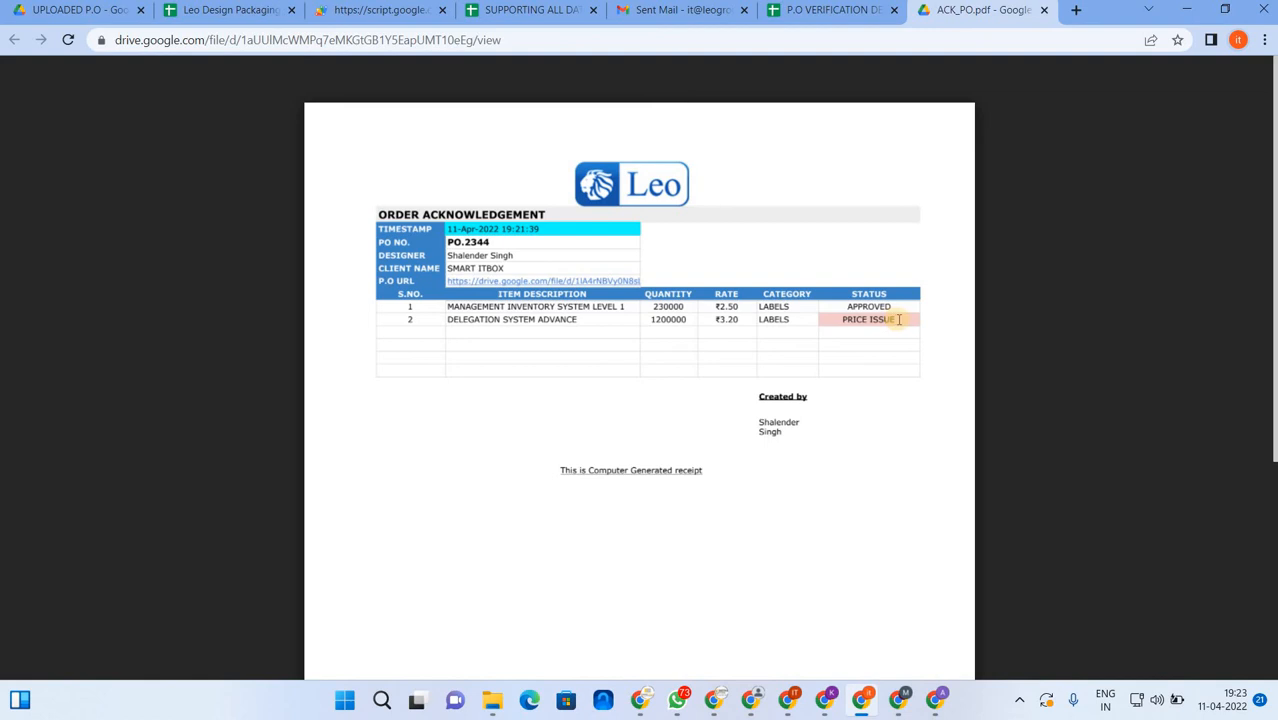
left_click(850, 9)
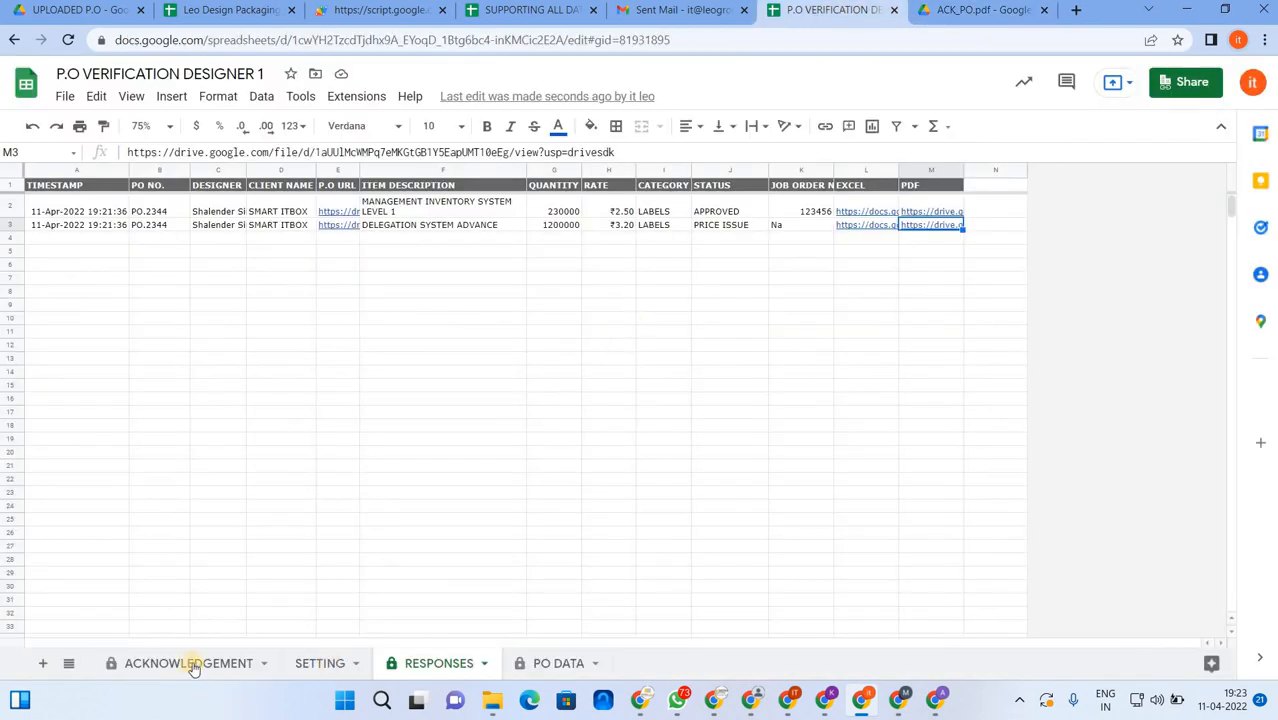
- On the ACKNOWLEDGEMENT sheet, pick PO.2344 in the D4 dropdown to fetch its items
left_click(190, 664)
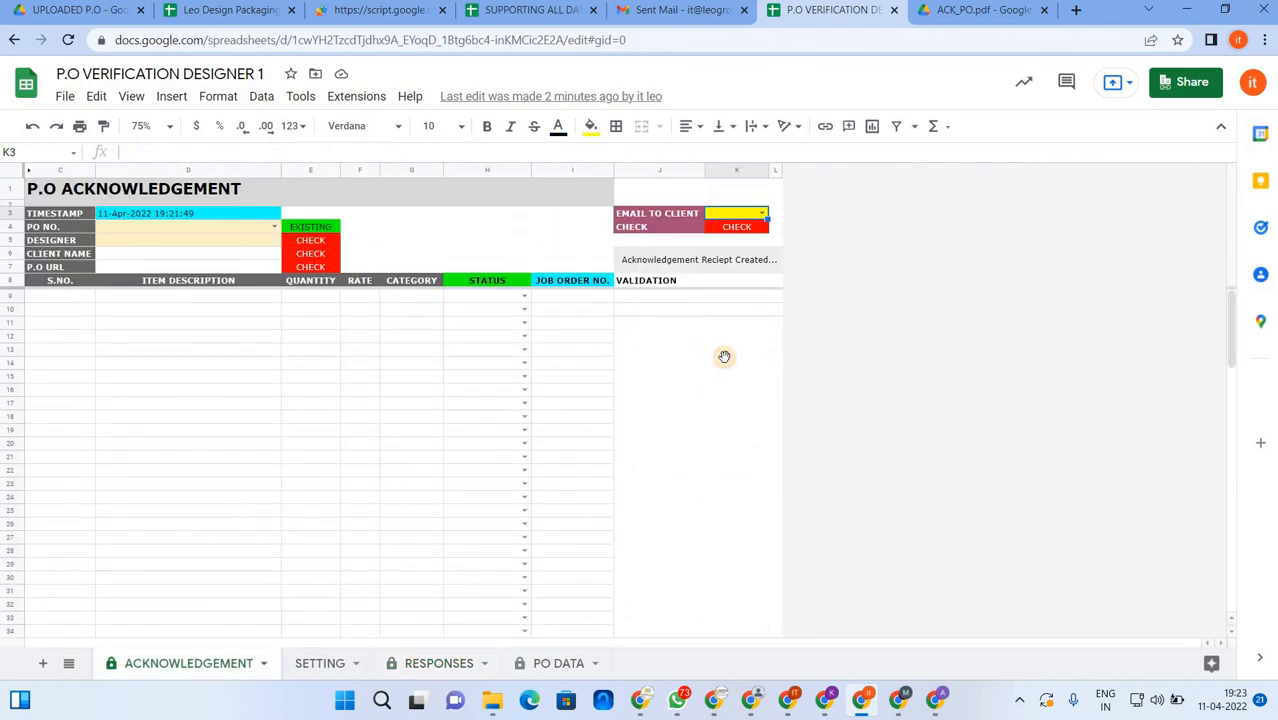
left_click(724, 359)
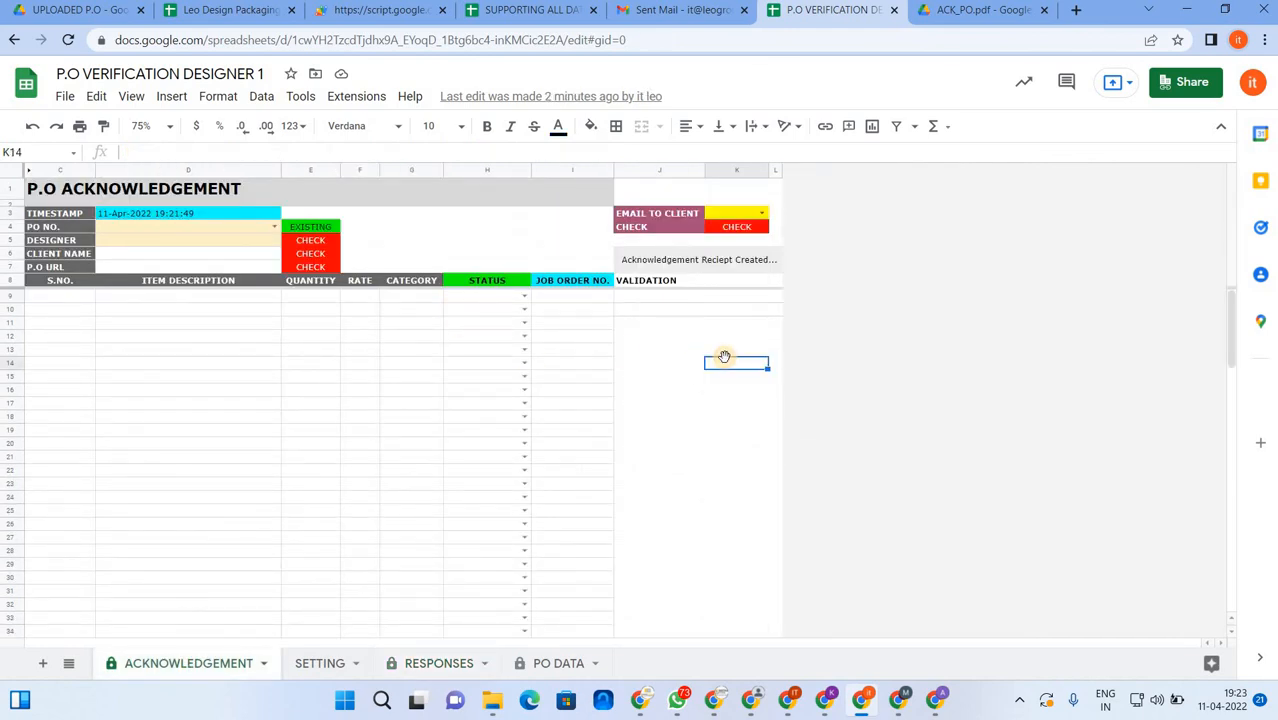
left_click(493, 240)
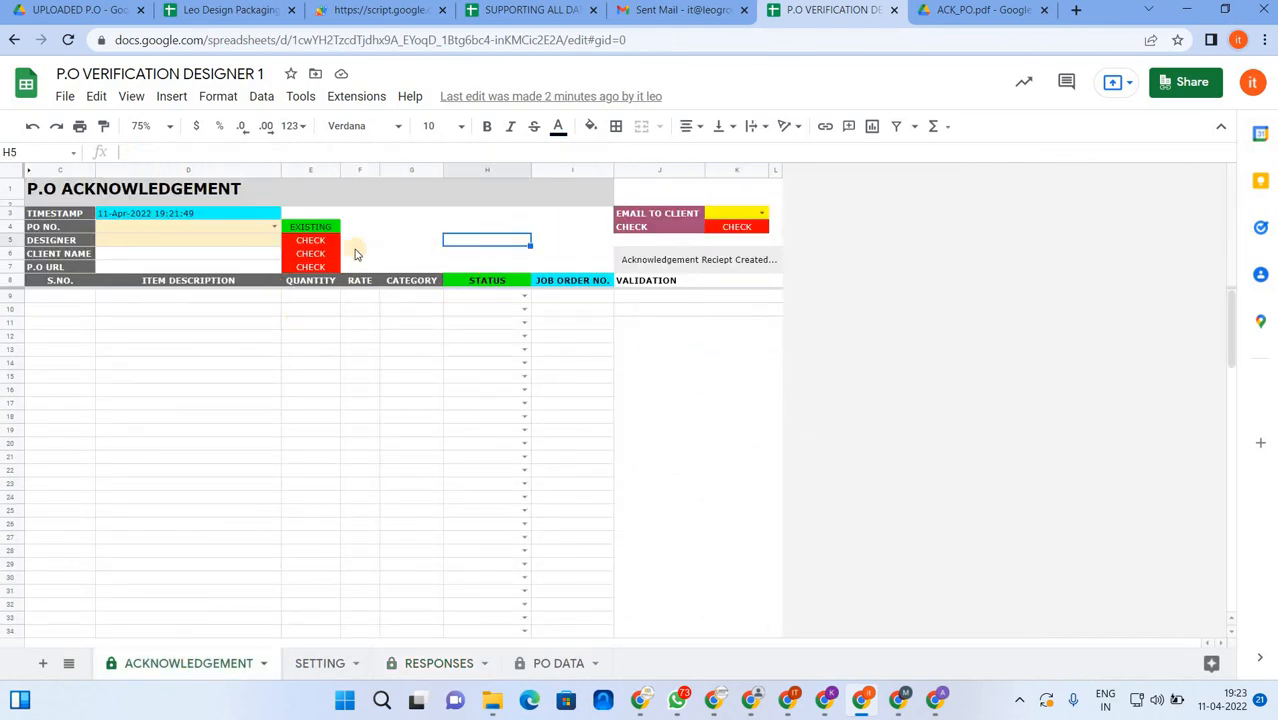
left_click(274, 226)
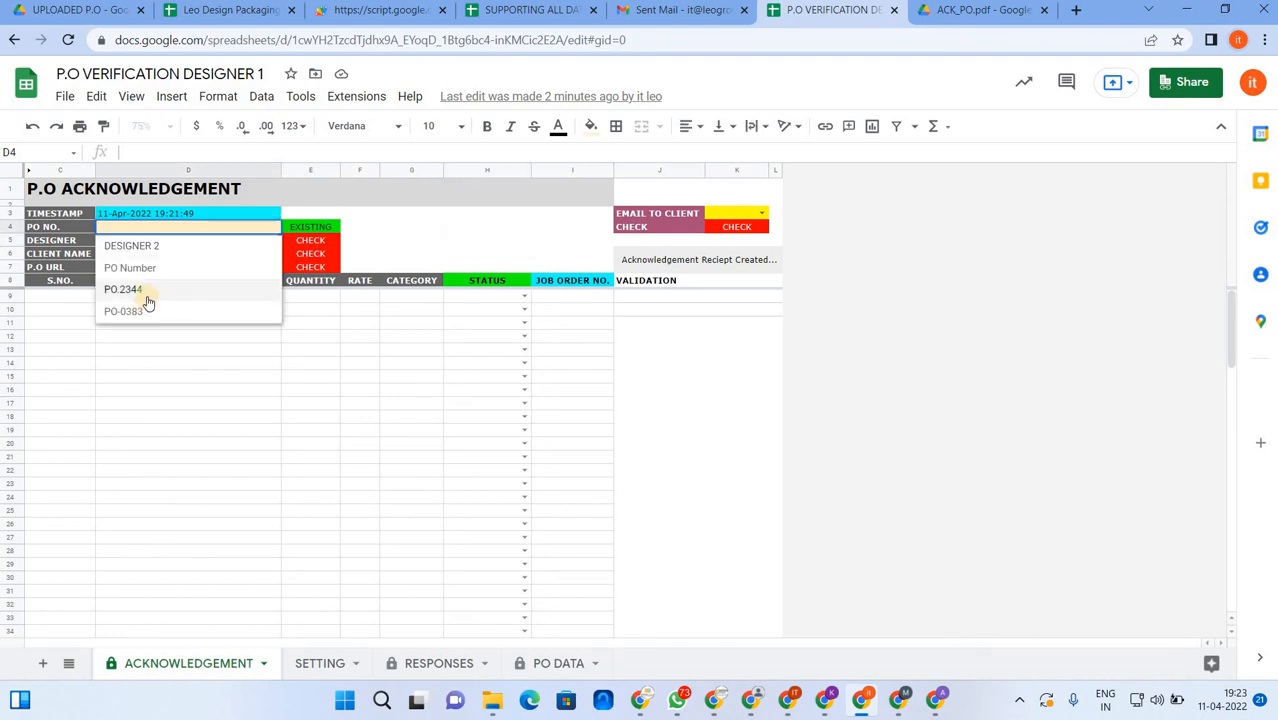
key("Return")
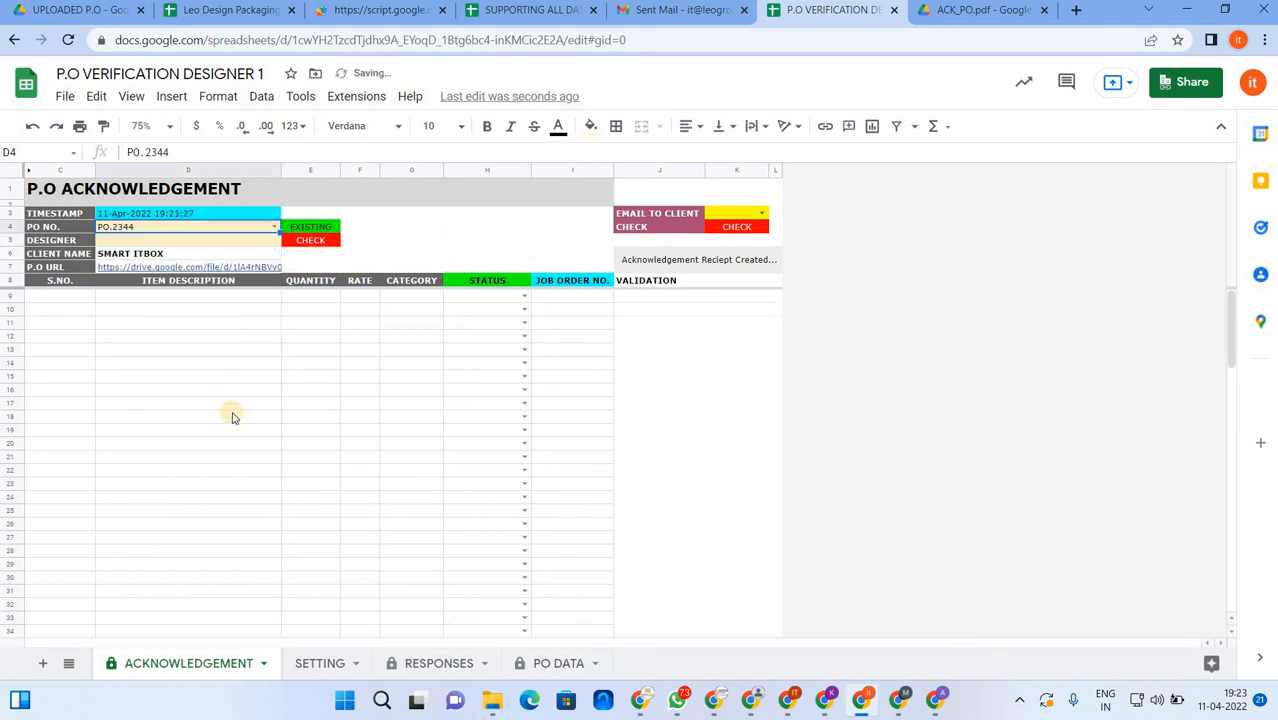